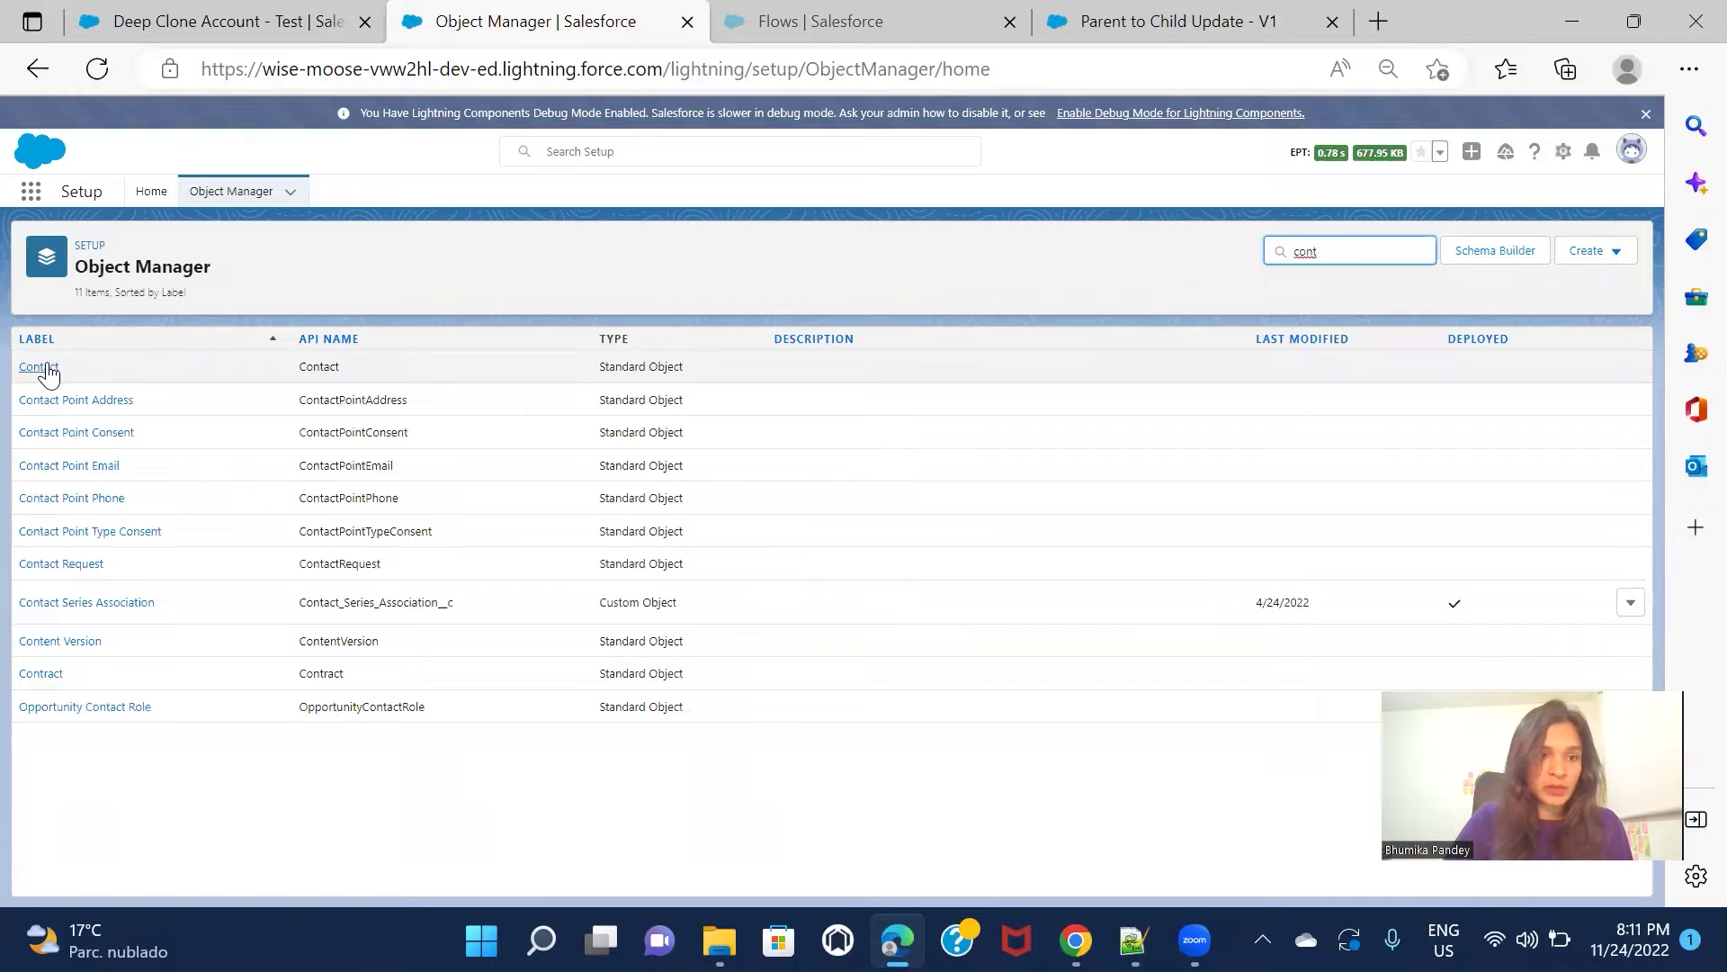
- Open the Contact object's fields and relationships and search them for "em" to check the email field
click(39, 368)
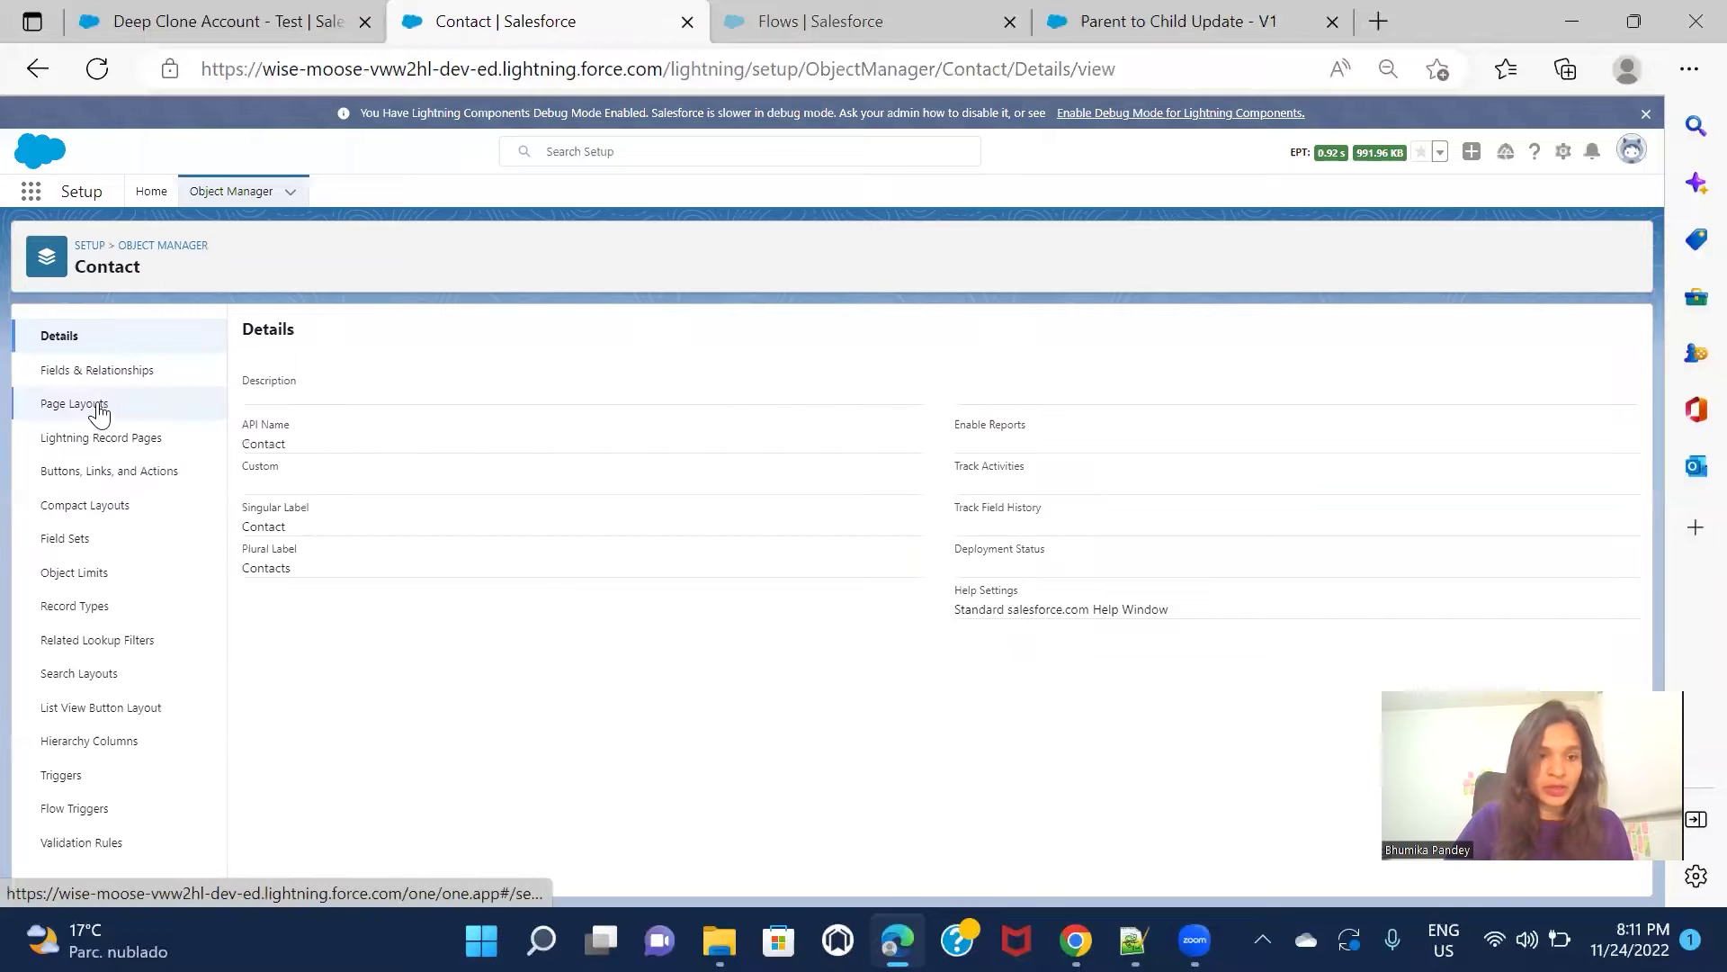
click(94, 376)
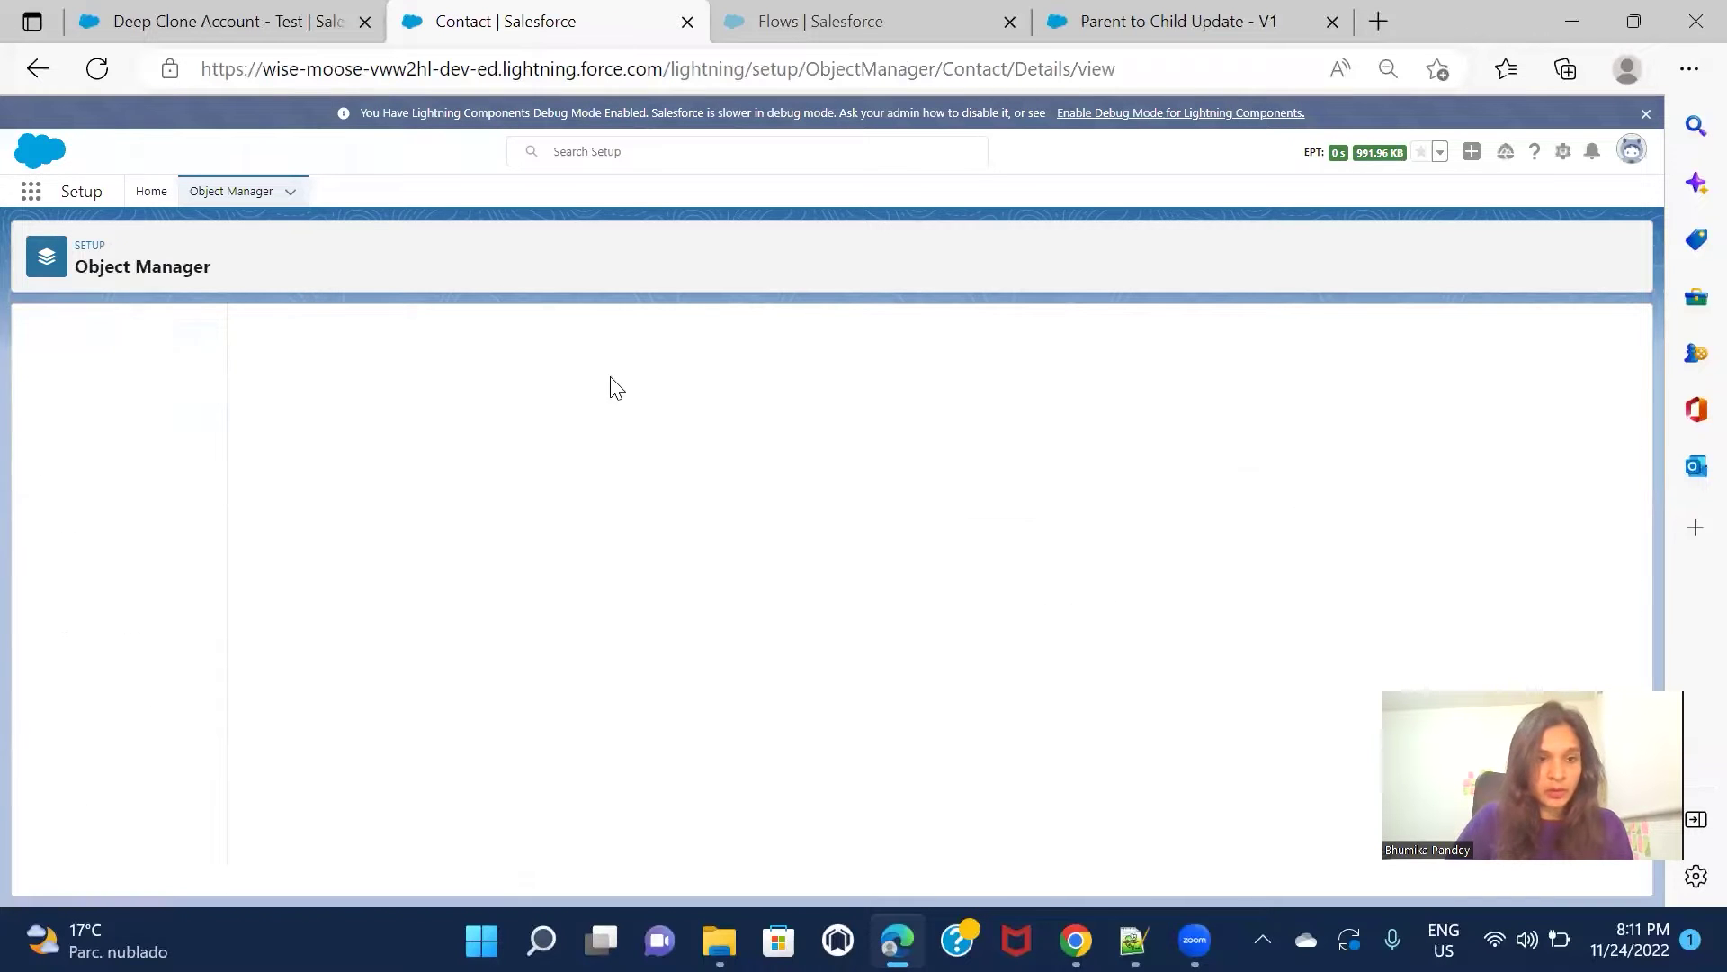
click(1166, 326)
text(em)
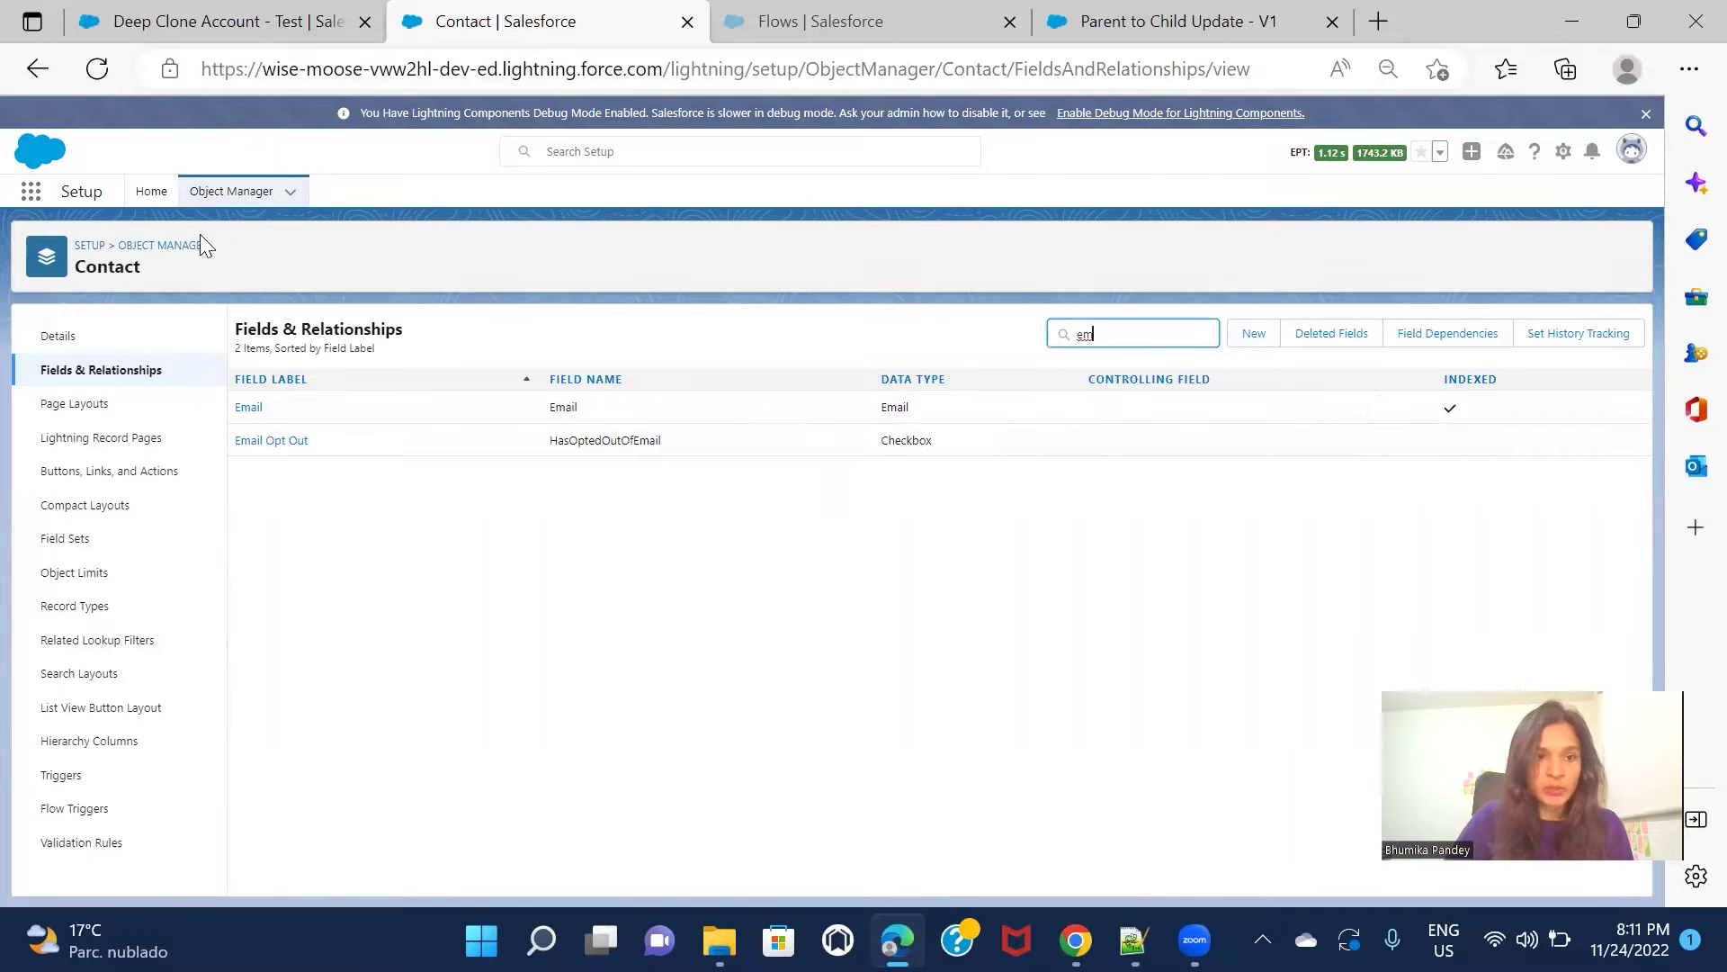
- Start a new custom field on the Account object with Email as its data type
click(167, 245)
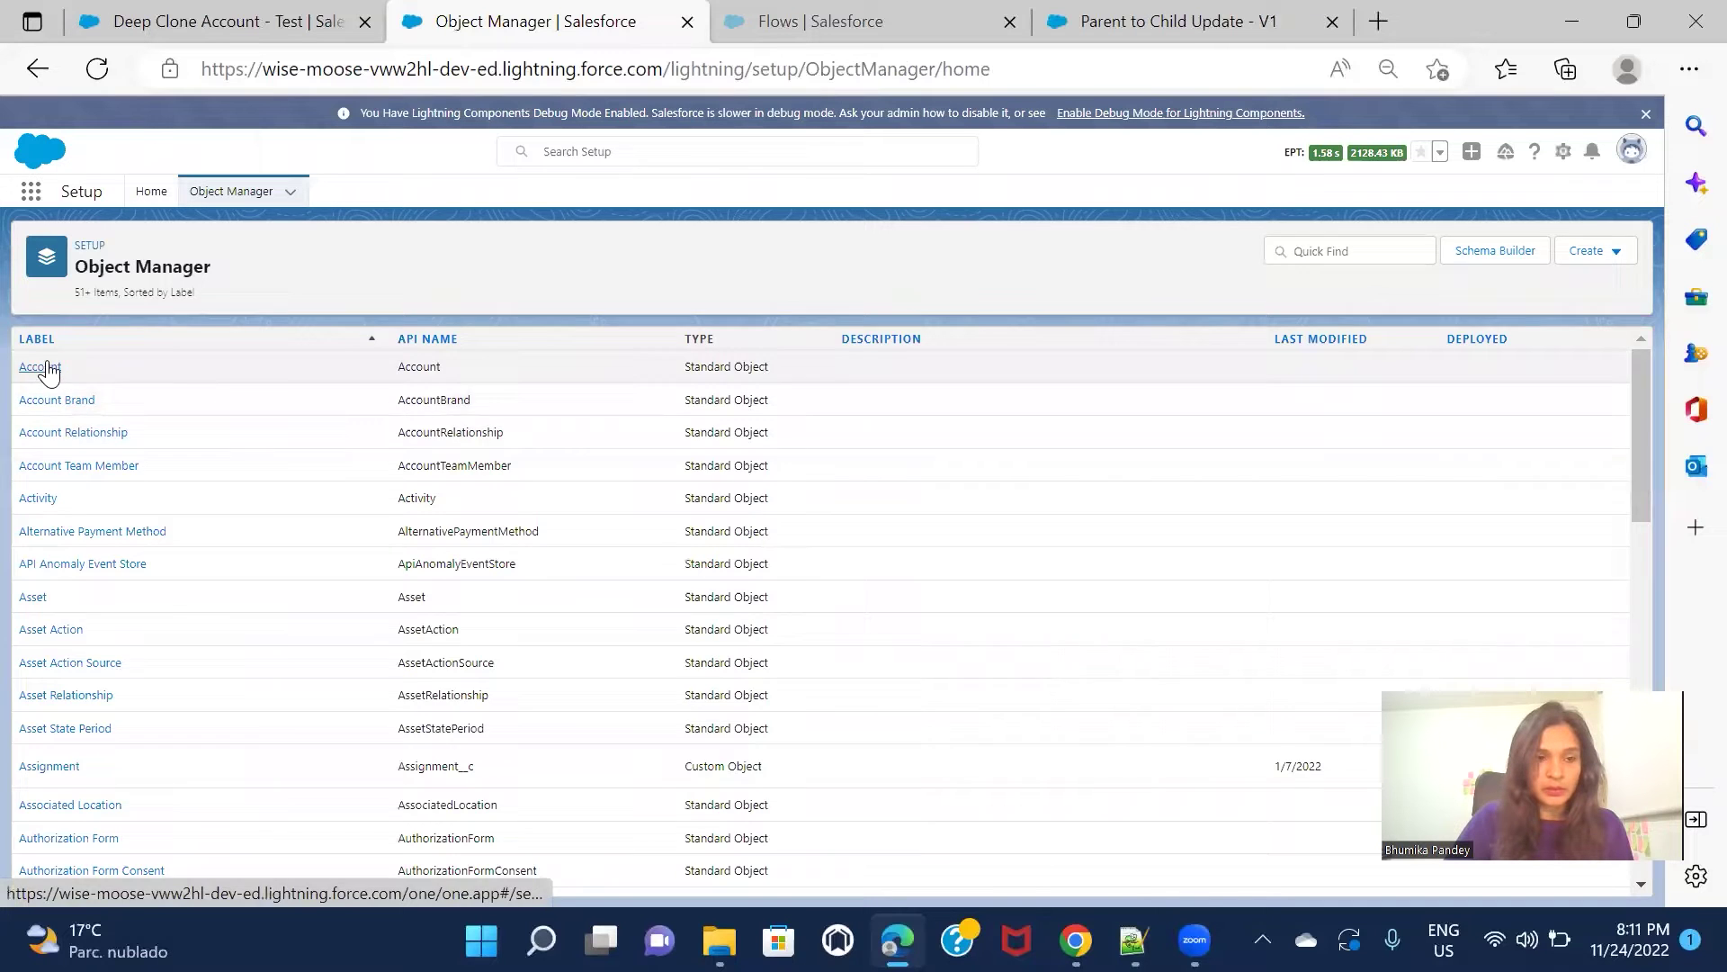
click(41, 367)
click(142, 373)
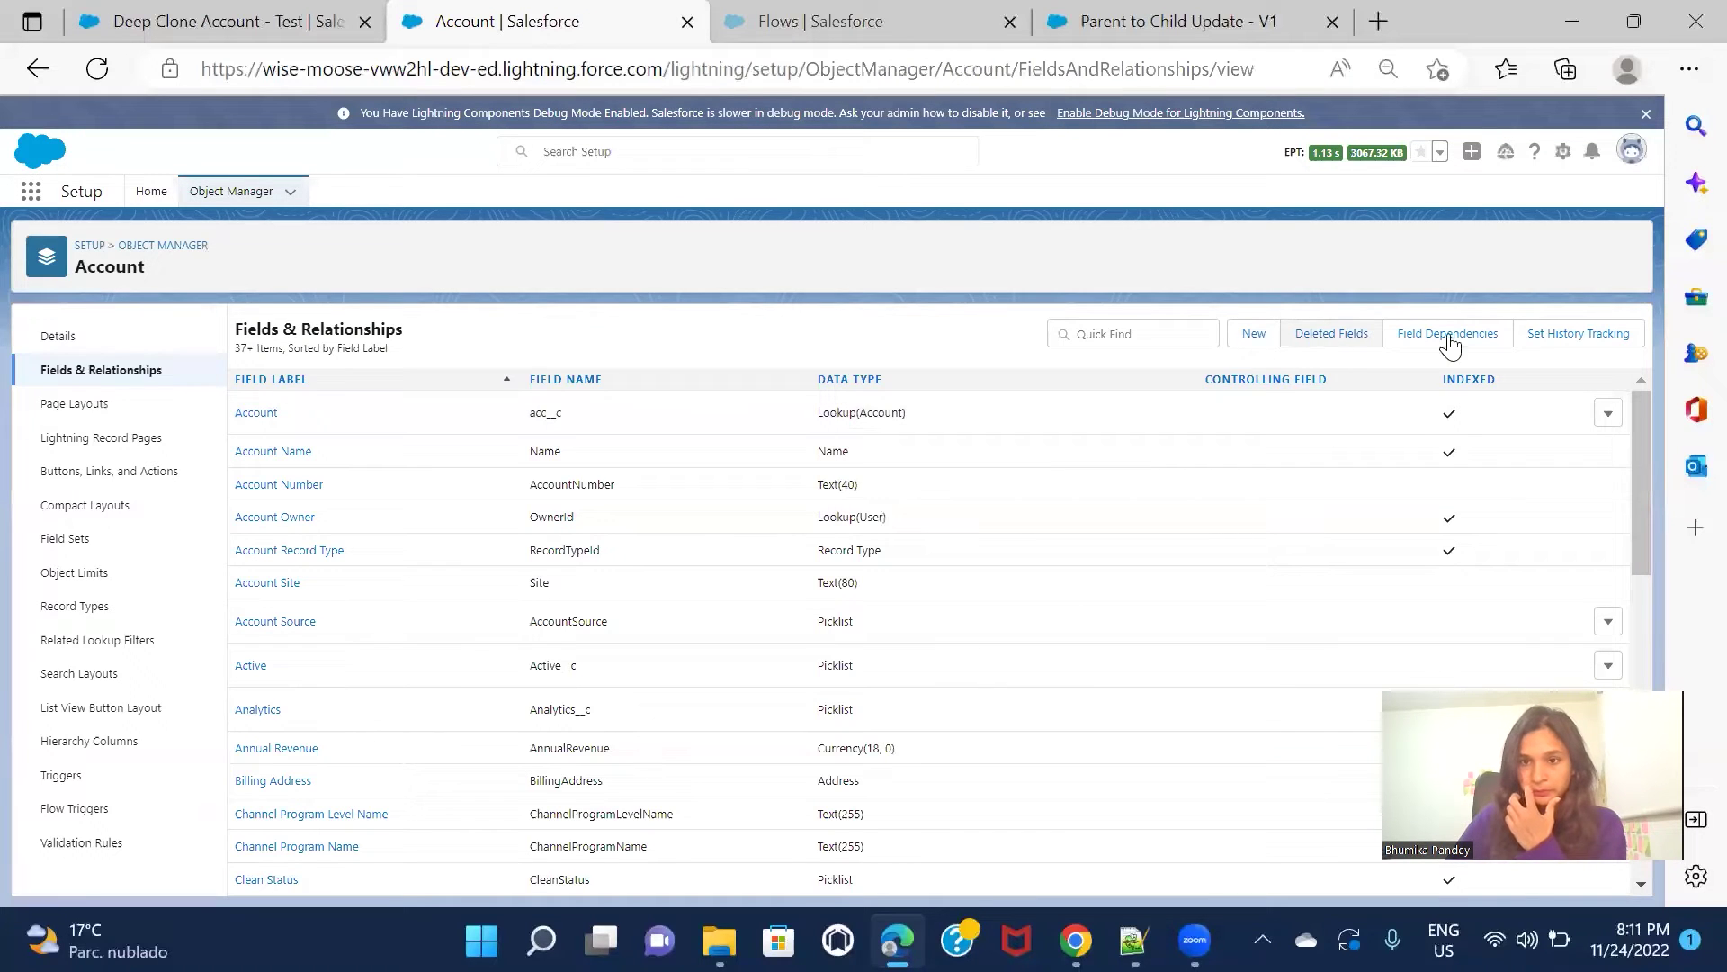
click(1254, 334)
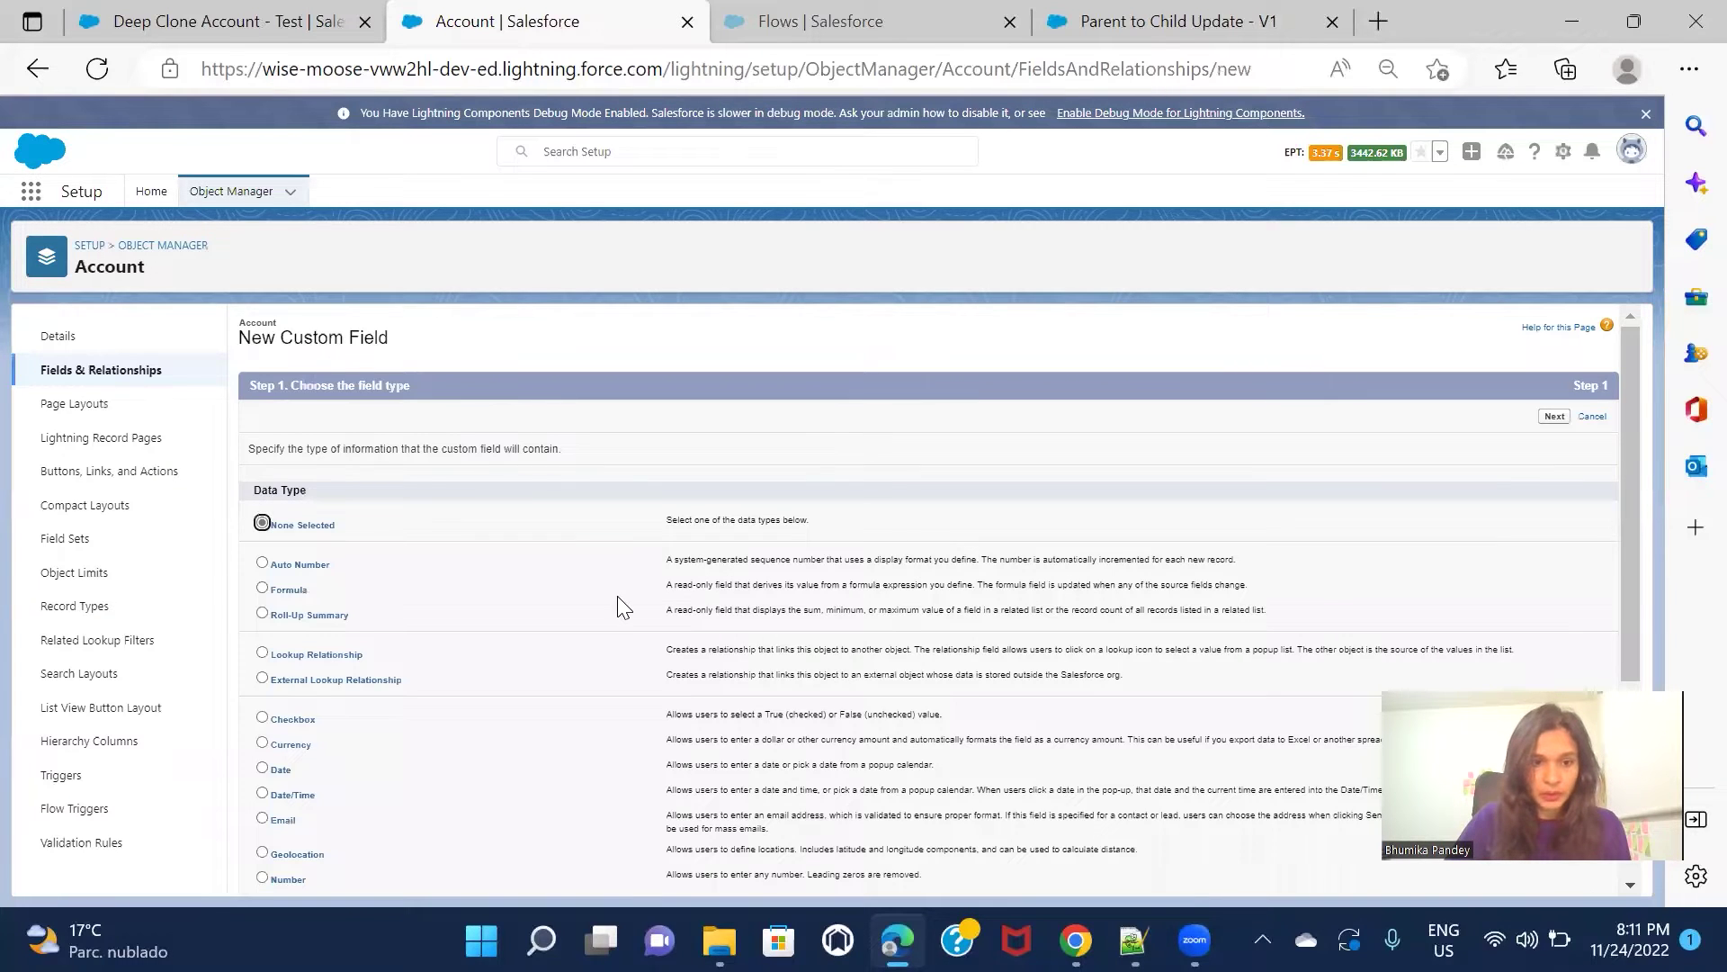
scroll(617, 605, down, 1)
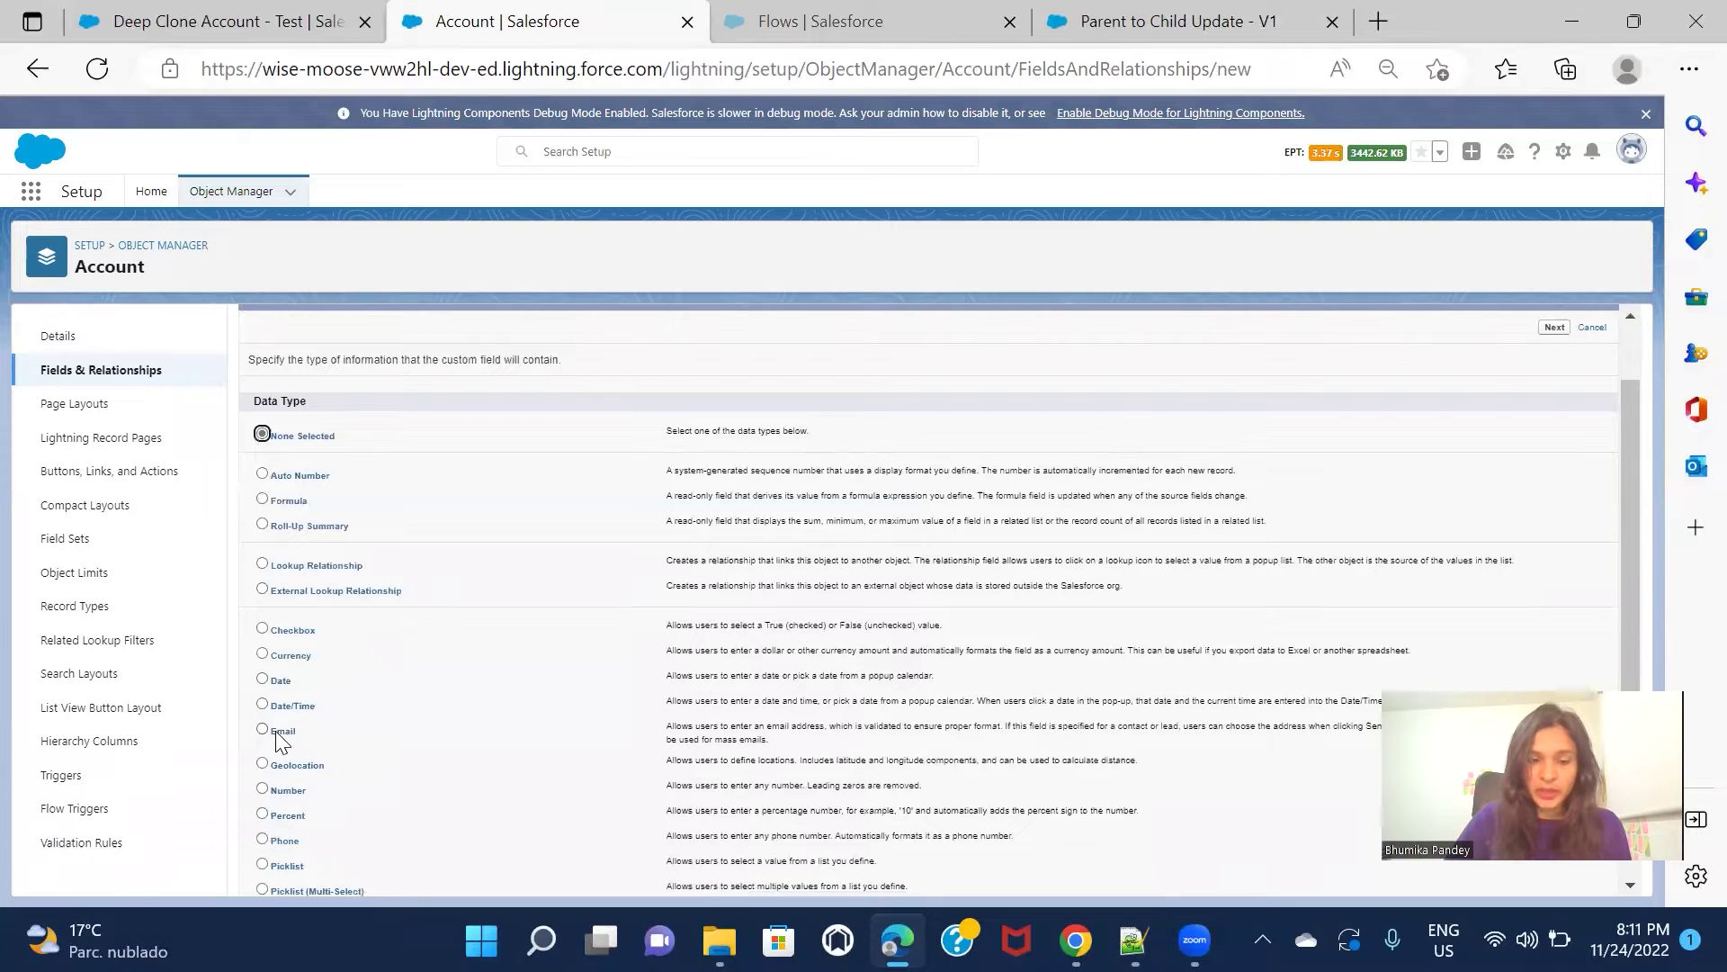
click(1555, 326)
- Label the new Account field "Latest Contact Email" with the field name Latest_Contact_Email, and proceed to field-level security
click(585, 452)
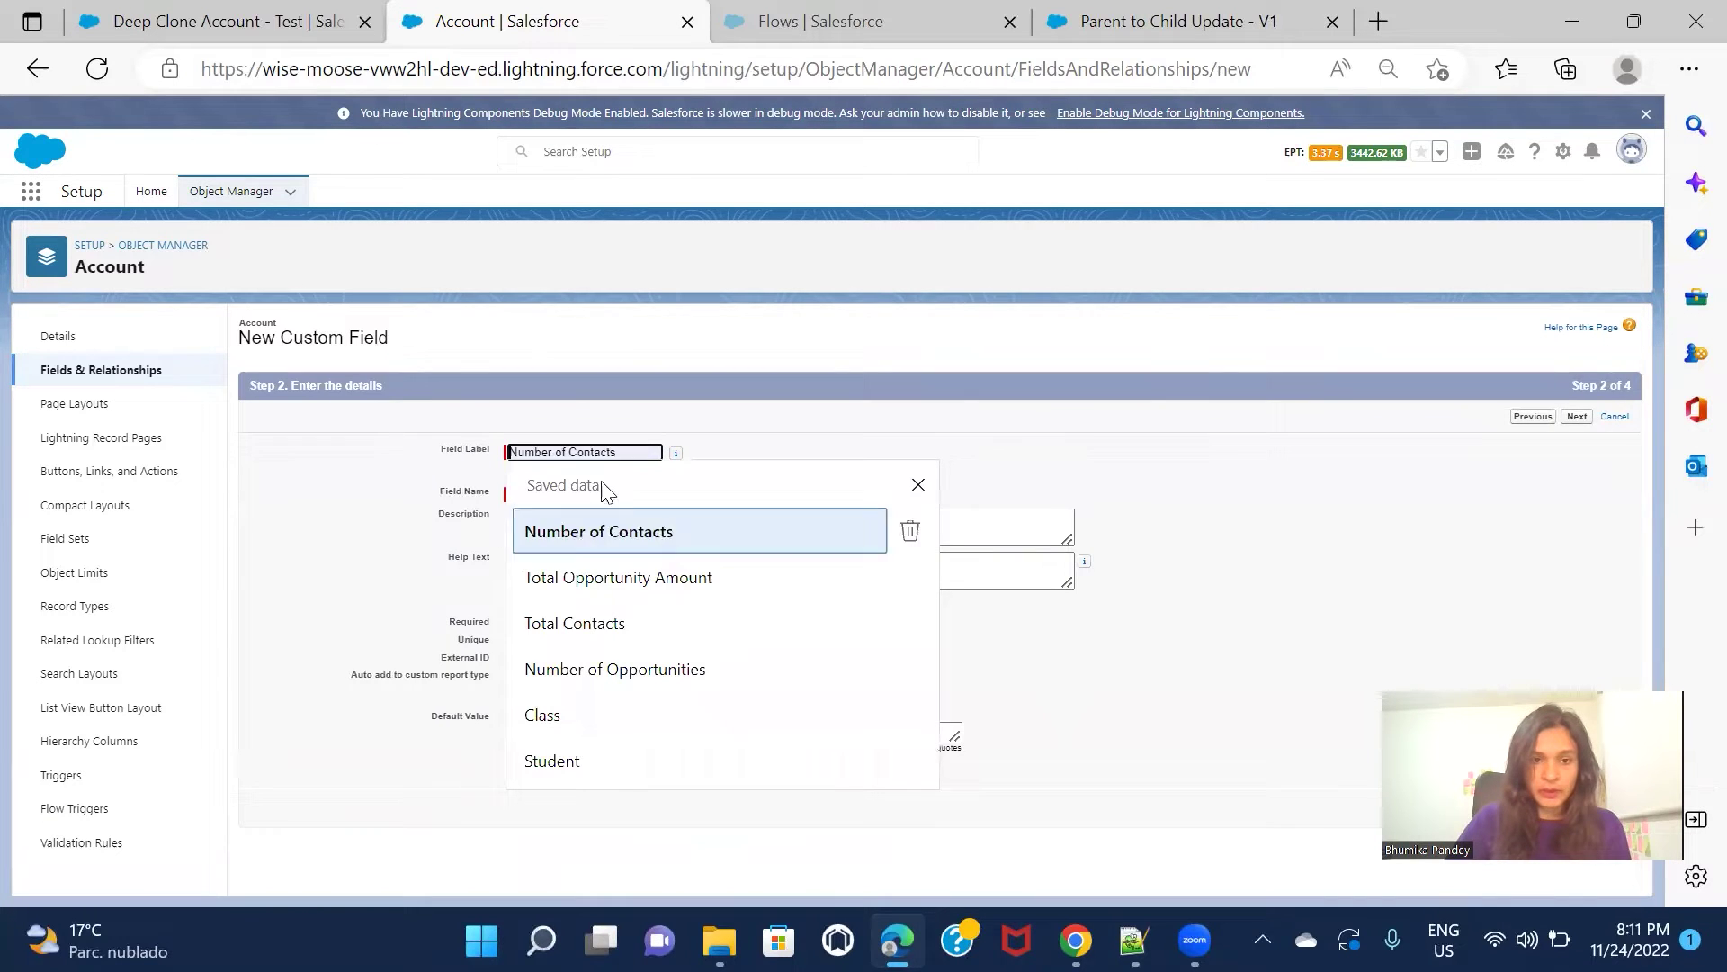
text(Latest)
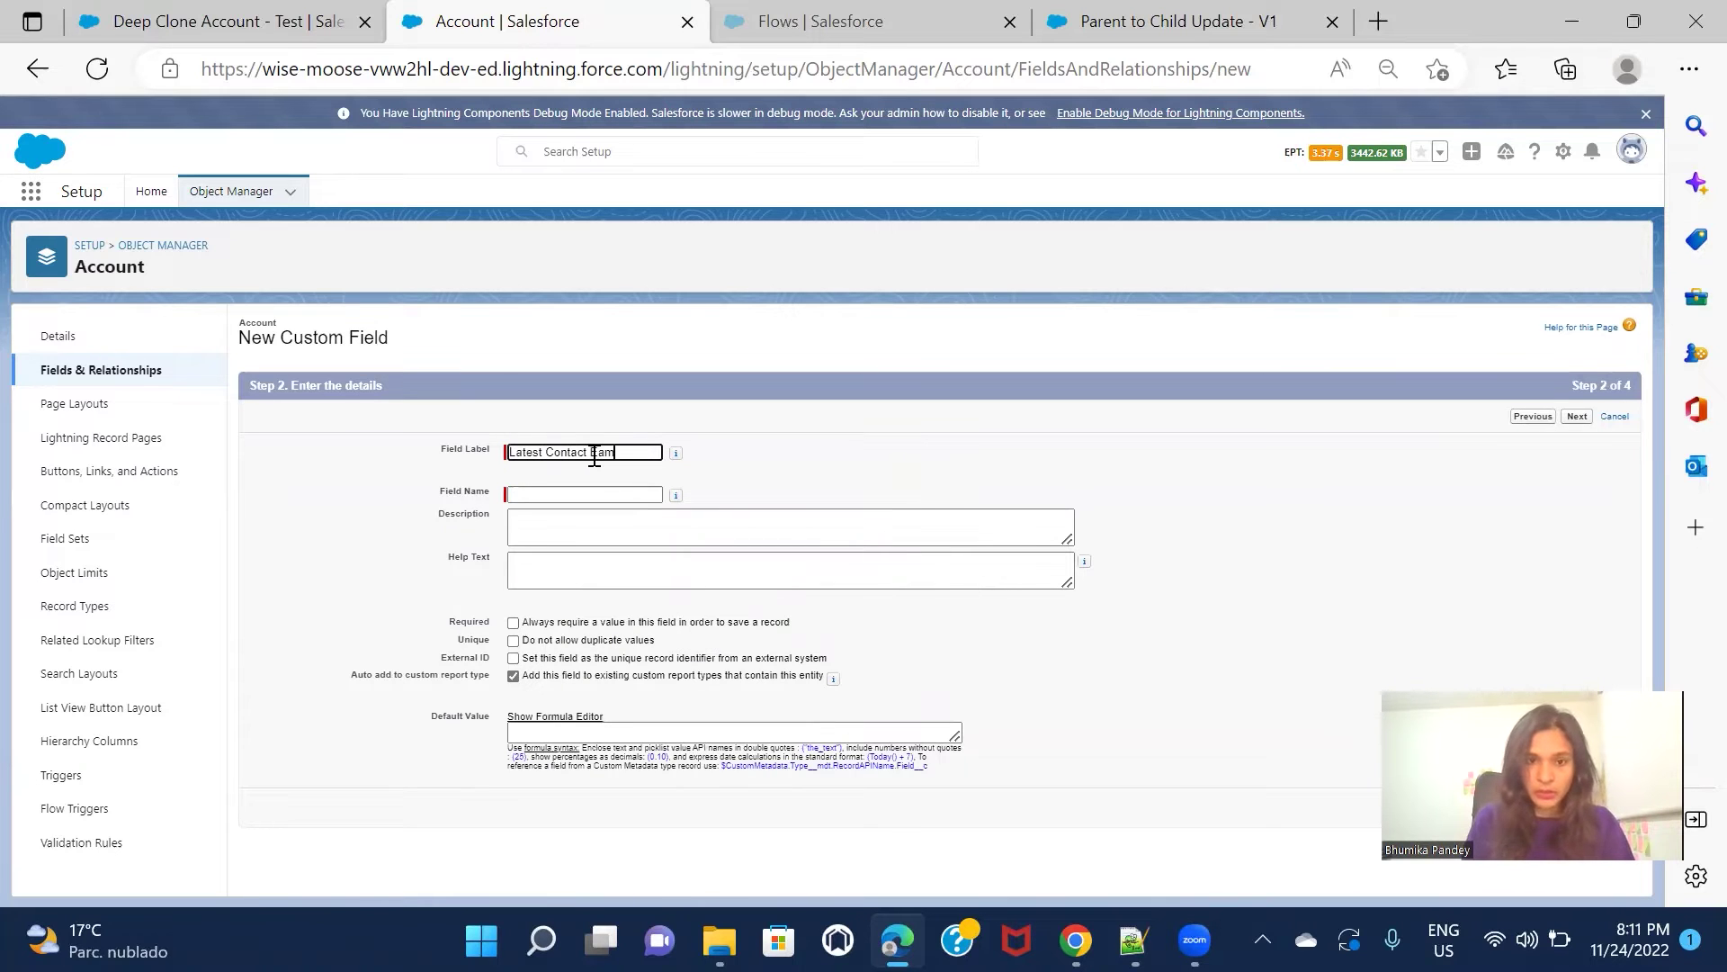
text(Contact Email)
click(791, 471)
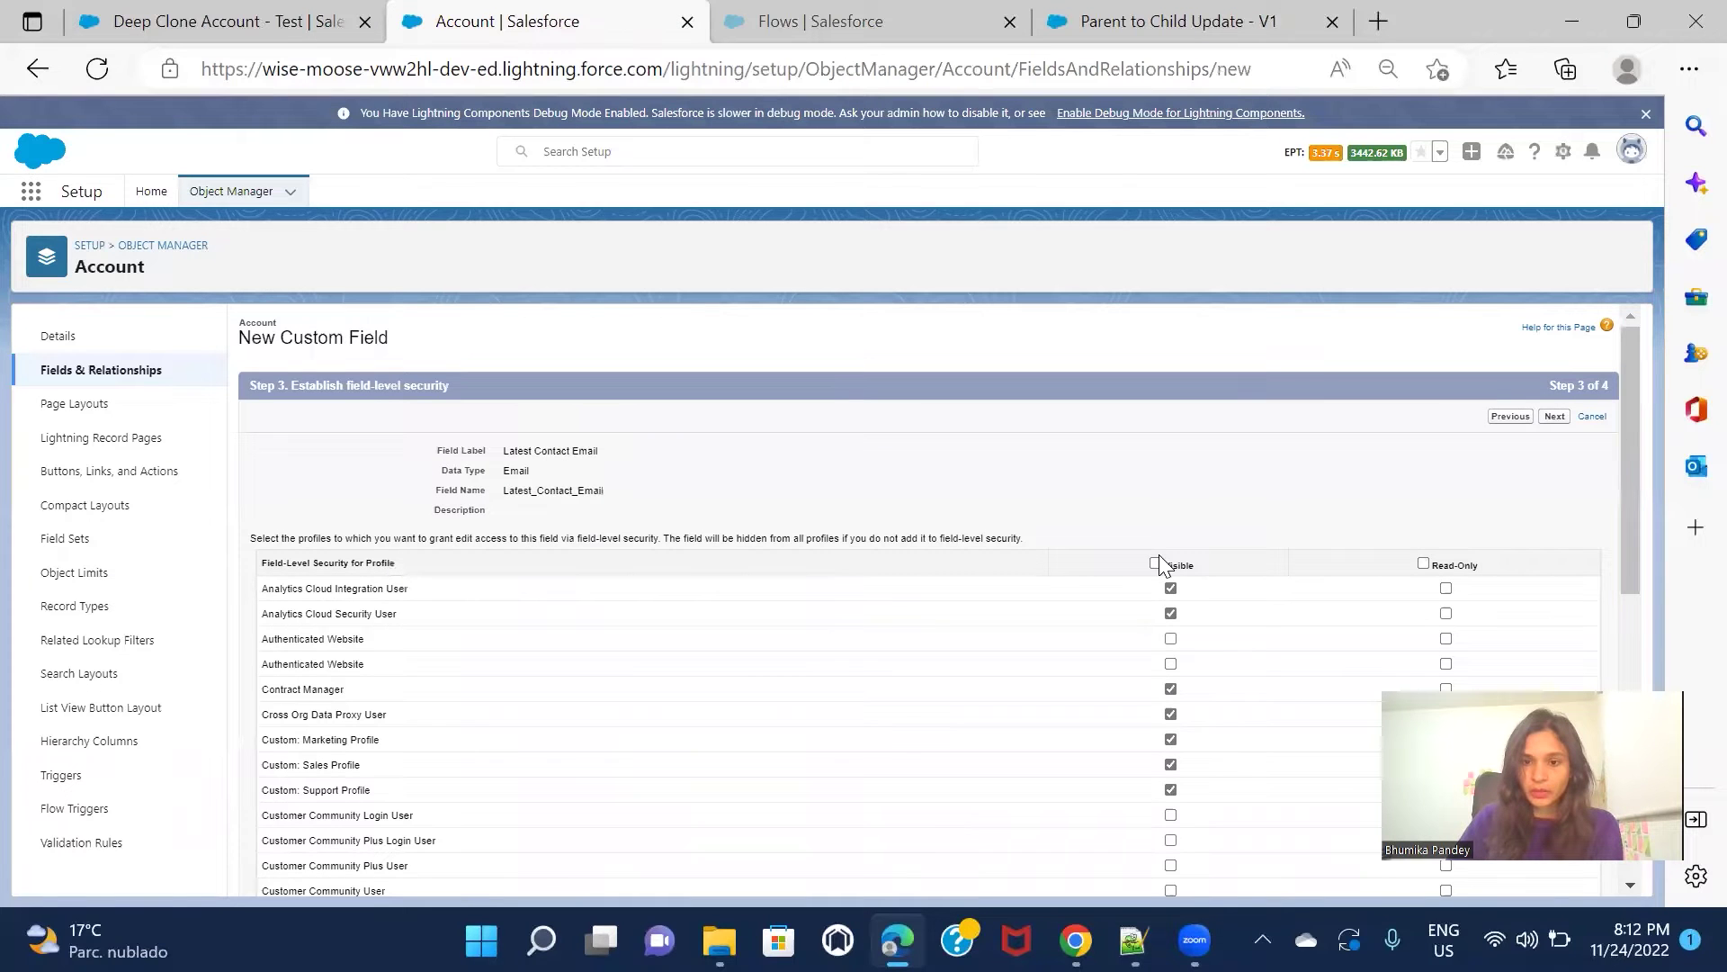
- Make the field visible to all profiles and save it on all four account page layouts
click(1156, 563)
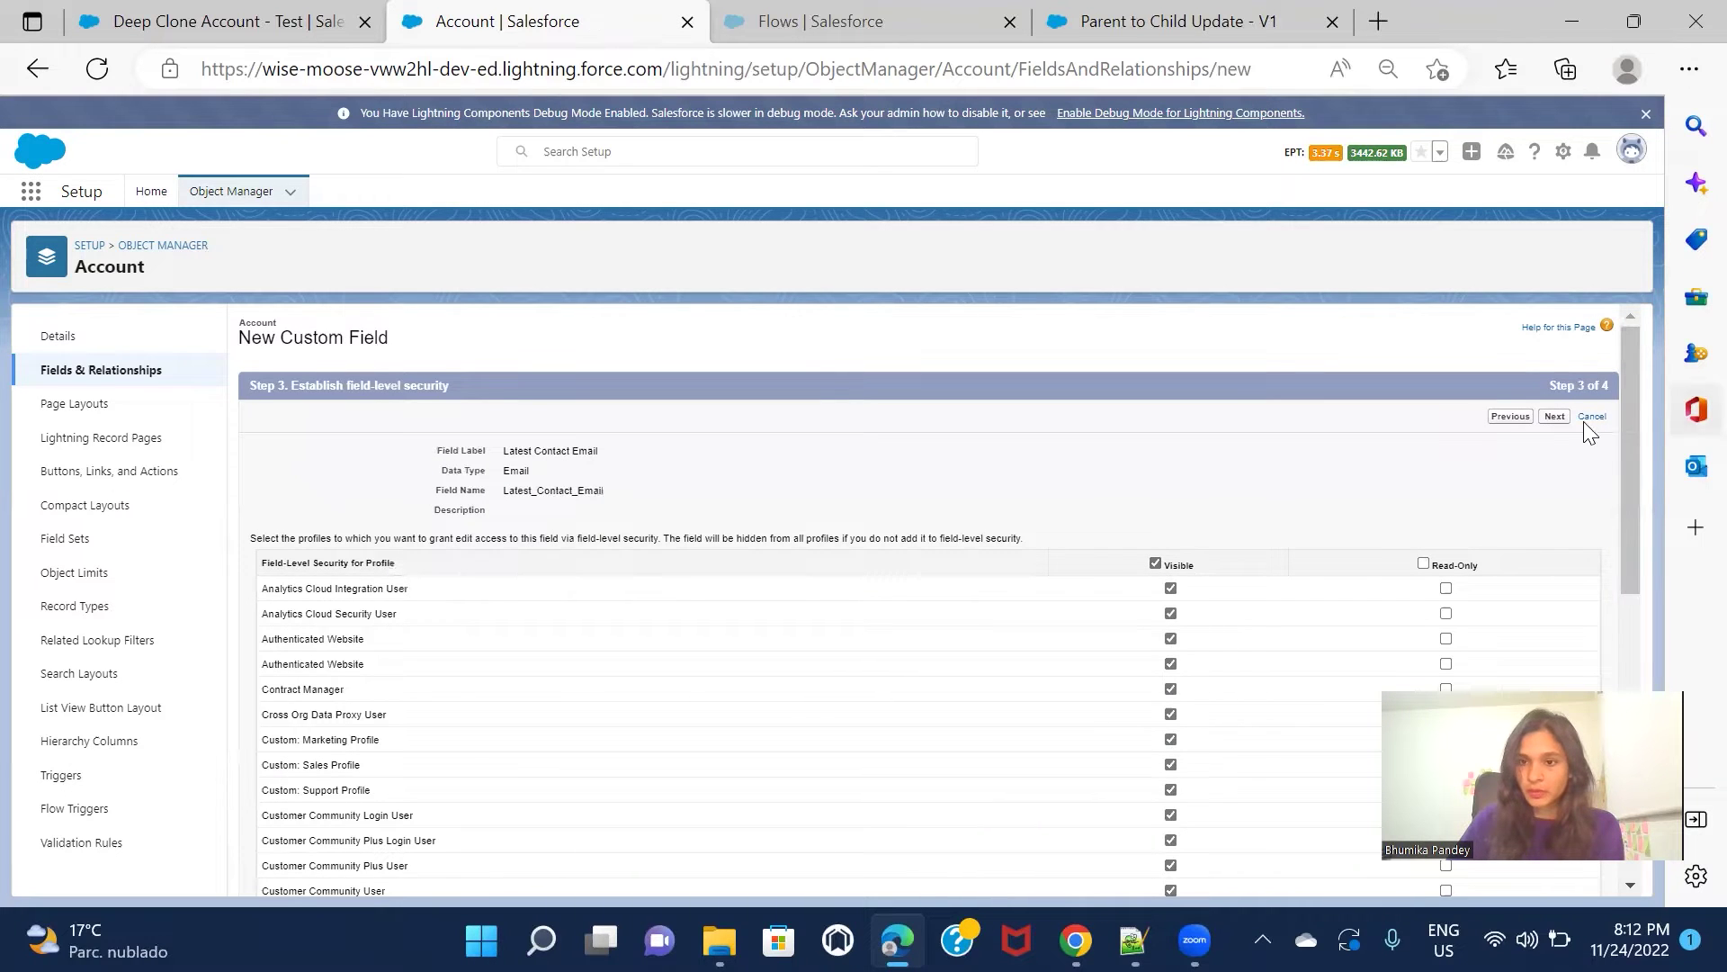
click(1556, 428)
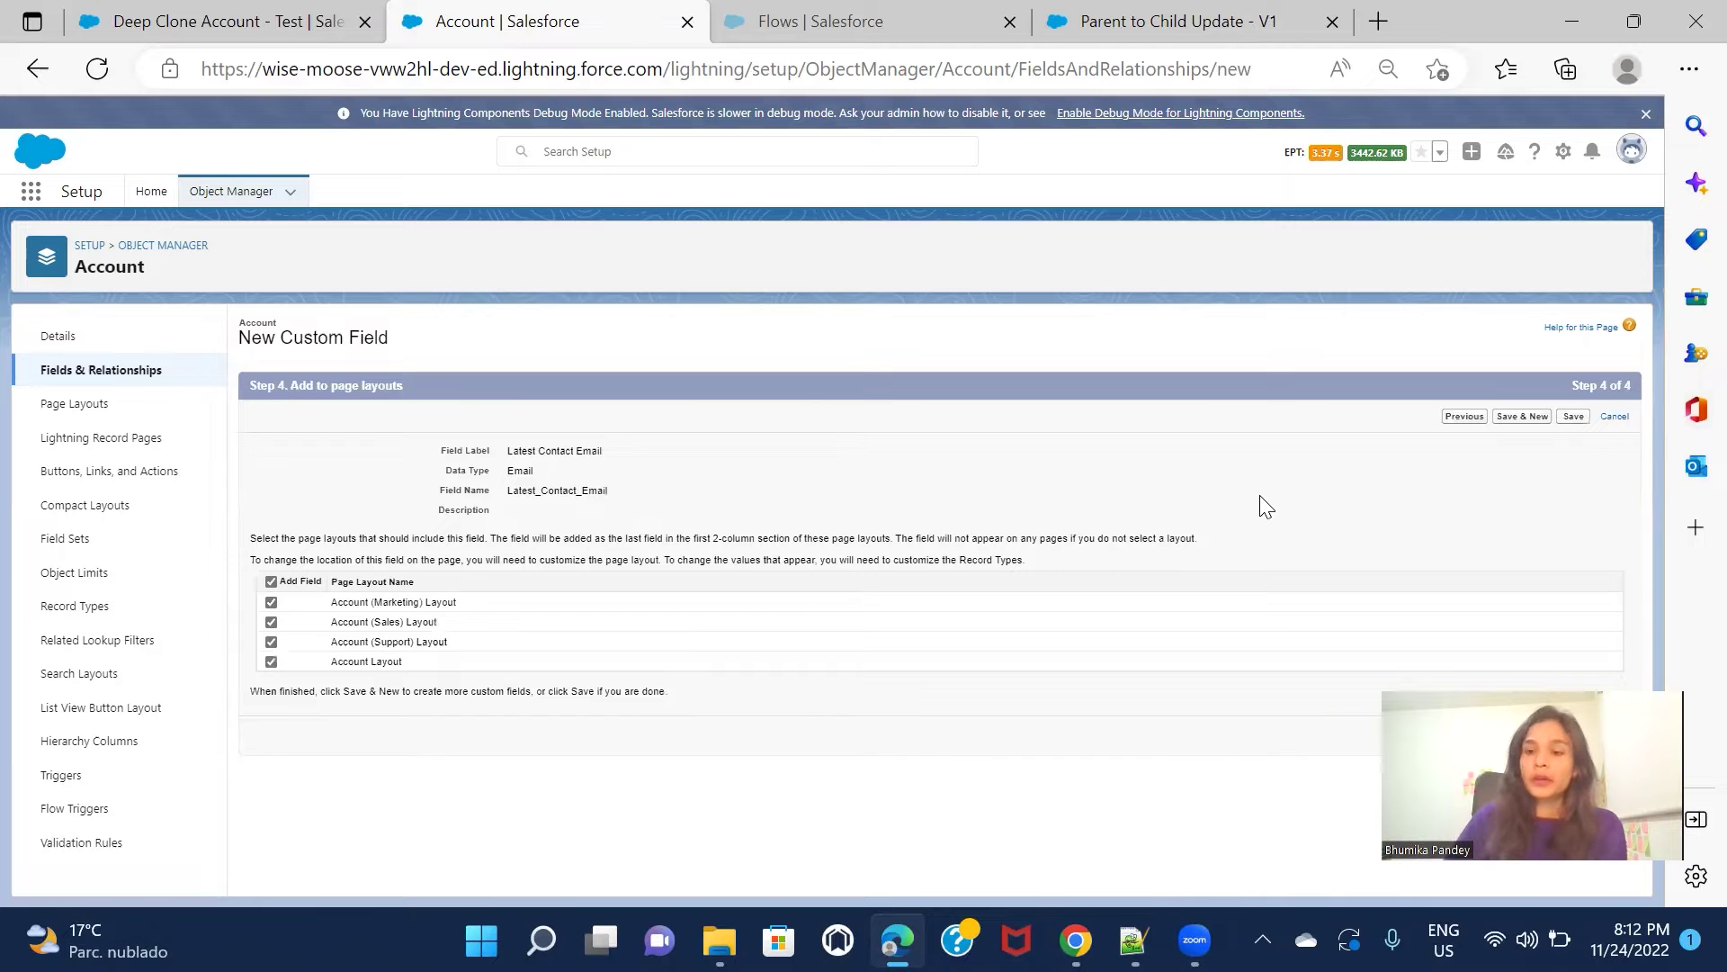
click(1573, 418)
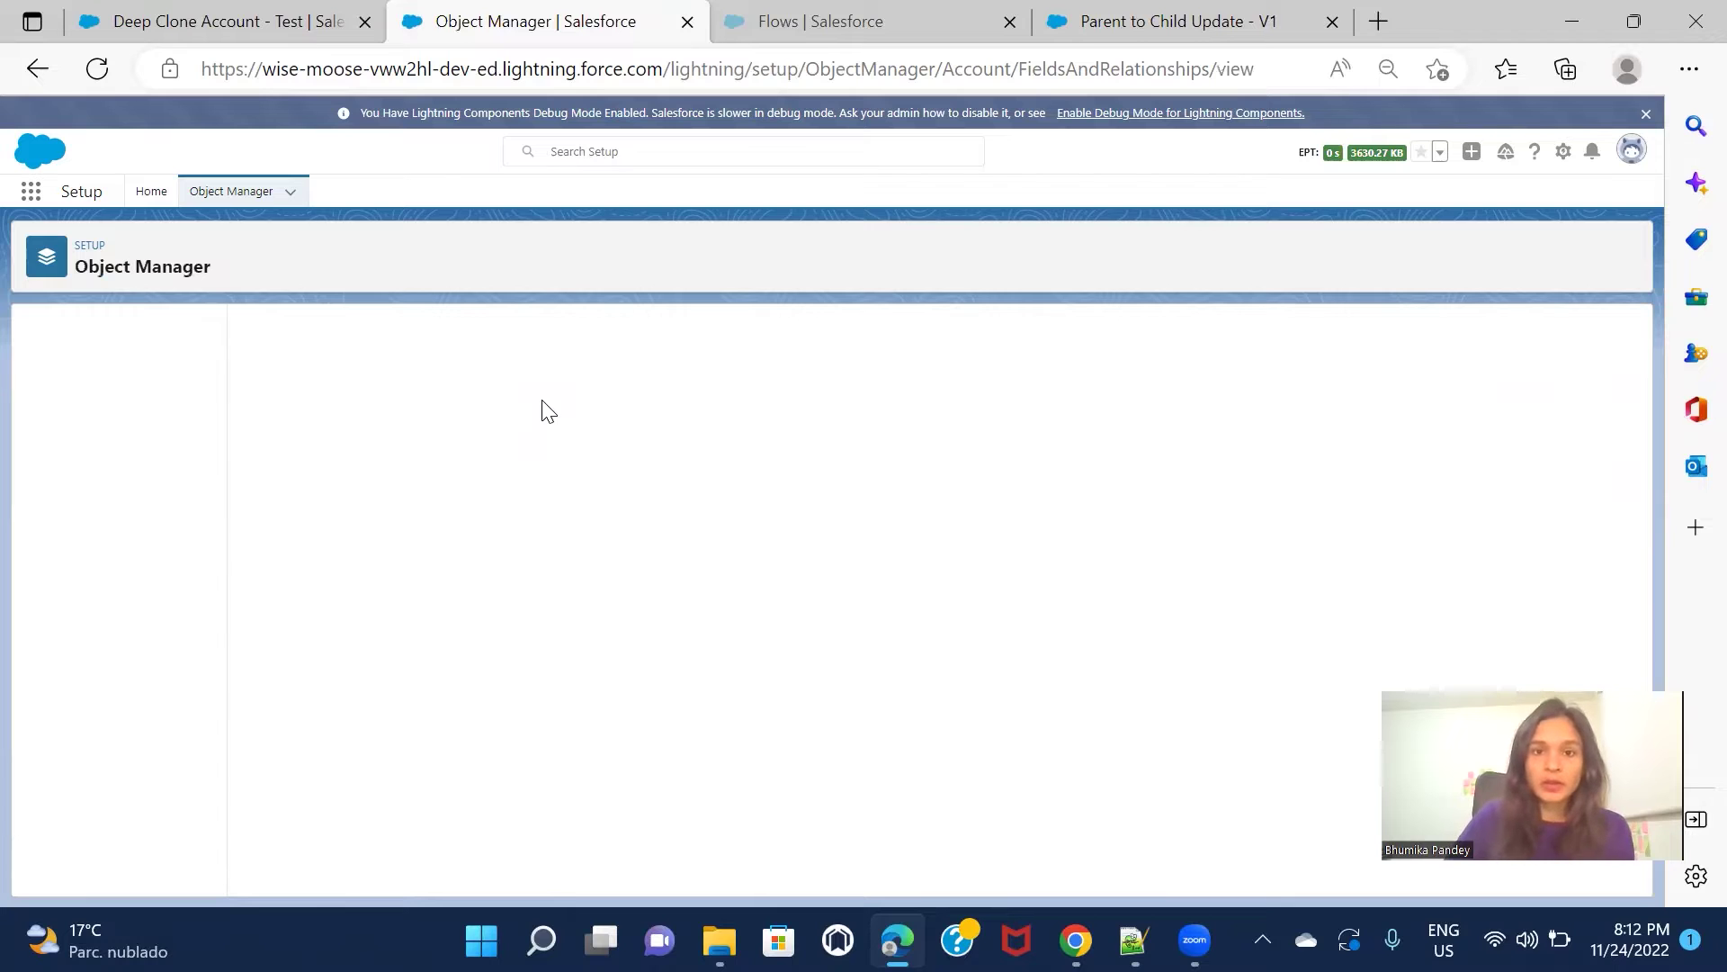
- Close the Parent to Child Update flow and create a new Record-Triggered Flow from the Flows setup page
click(836, 20)
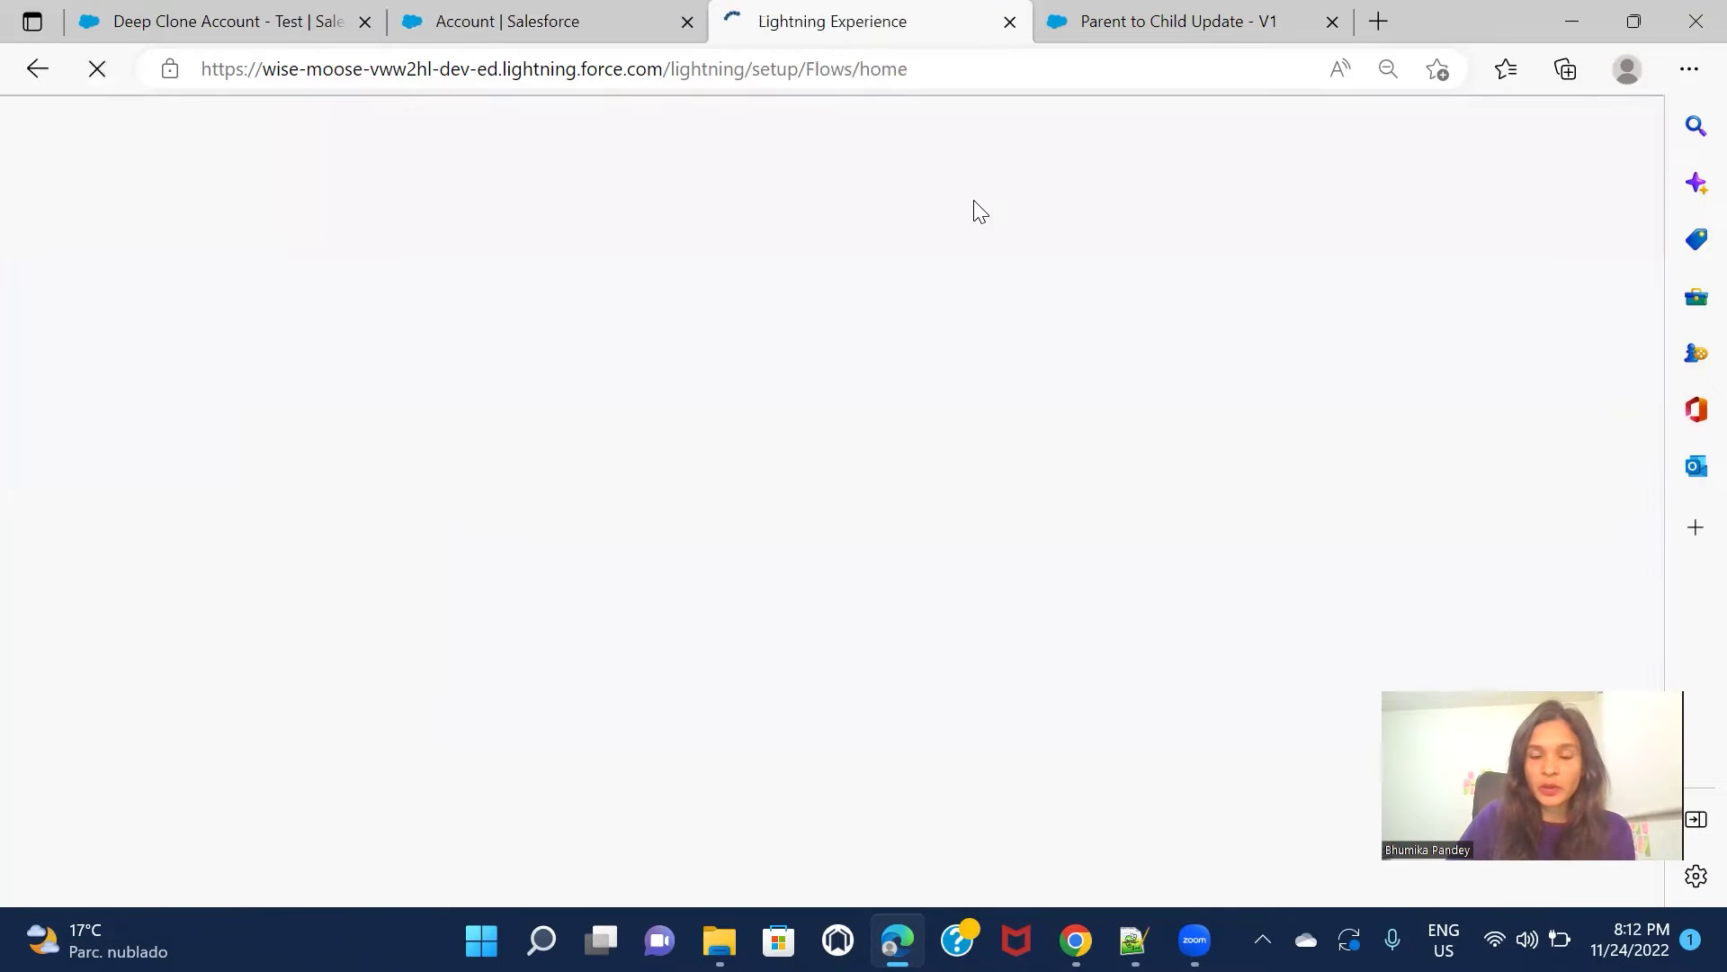
click(1333, 22)
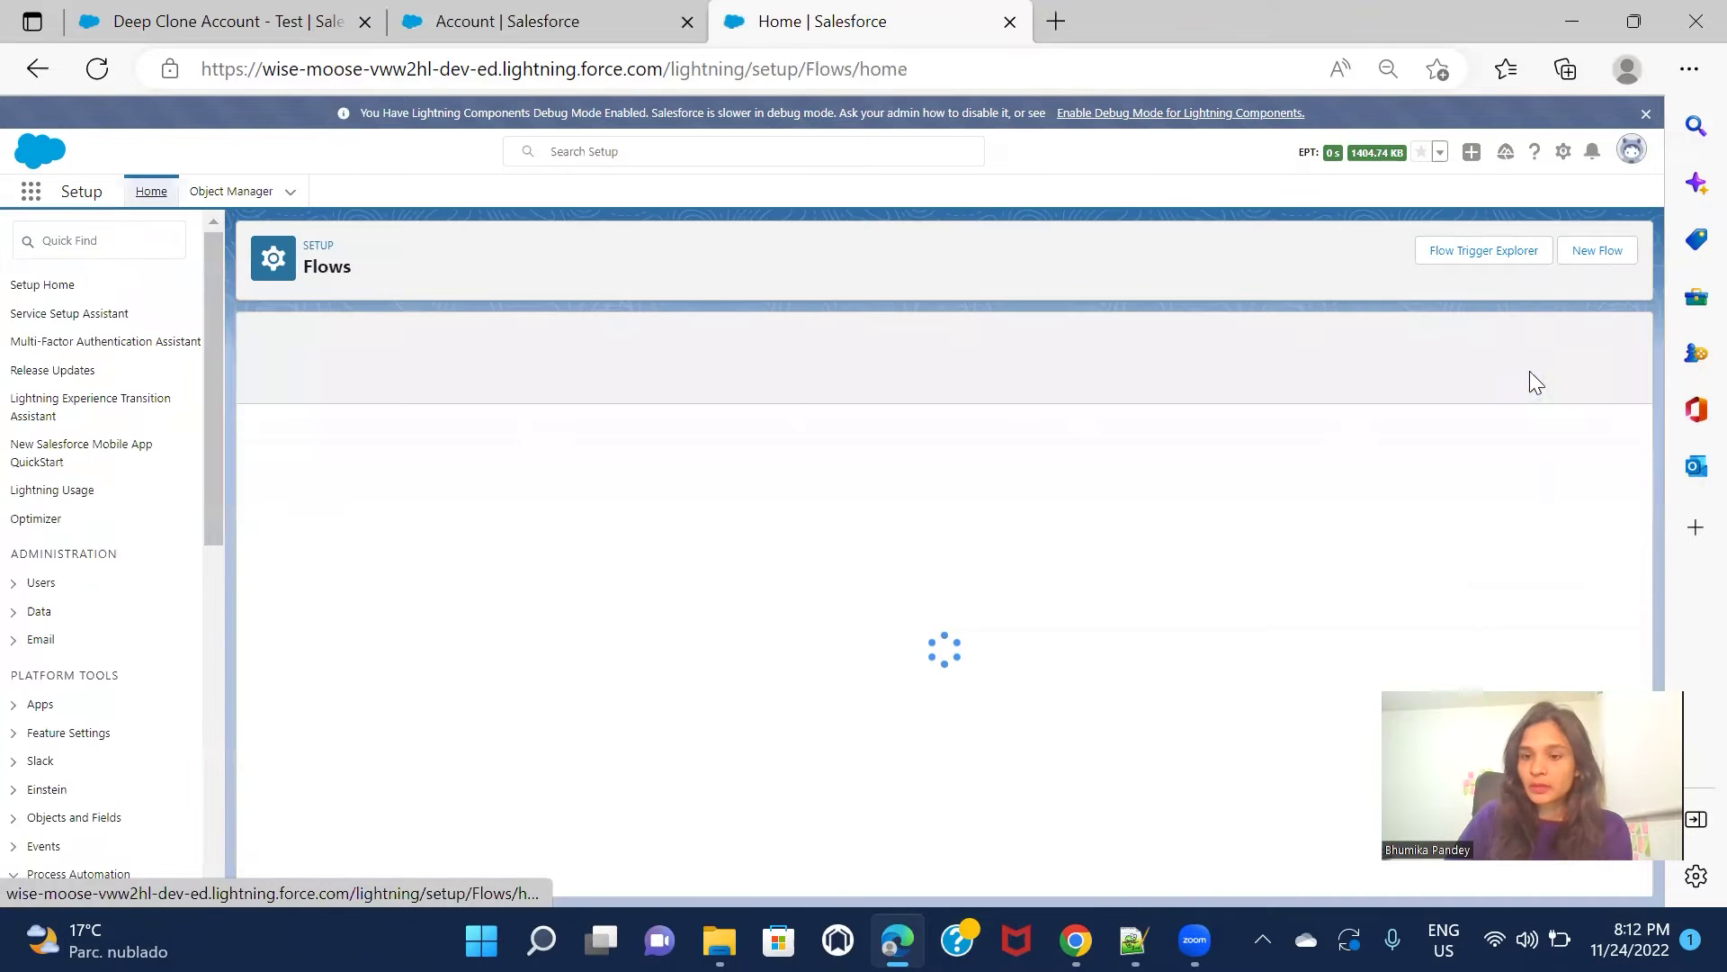
click(1586, 261)
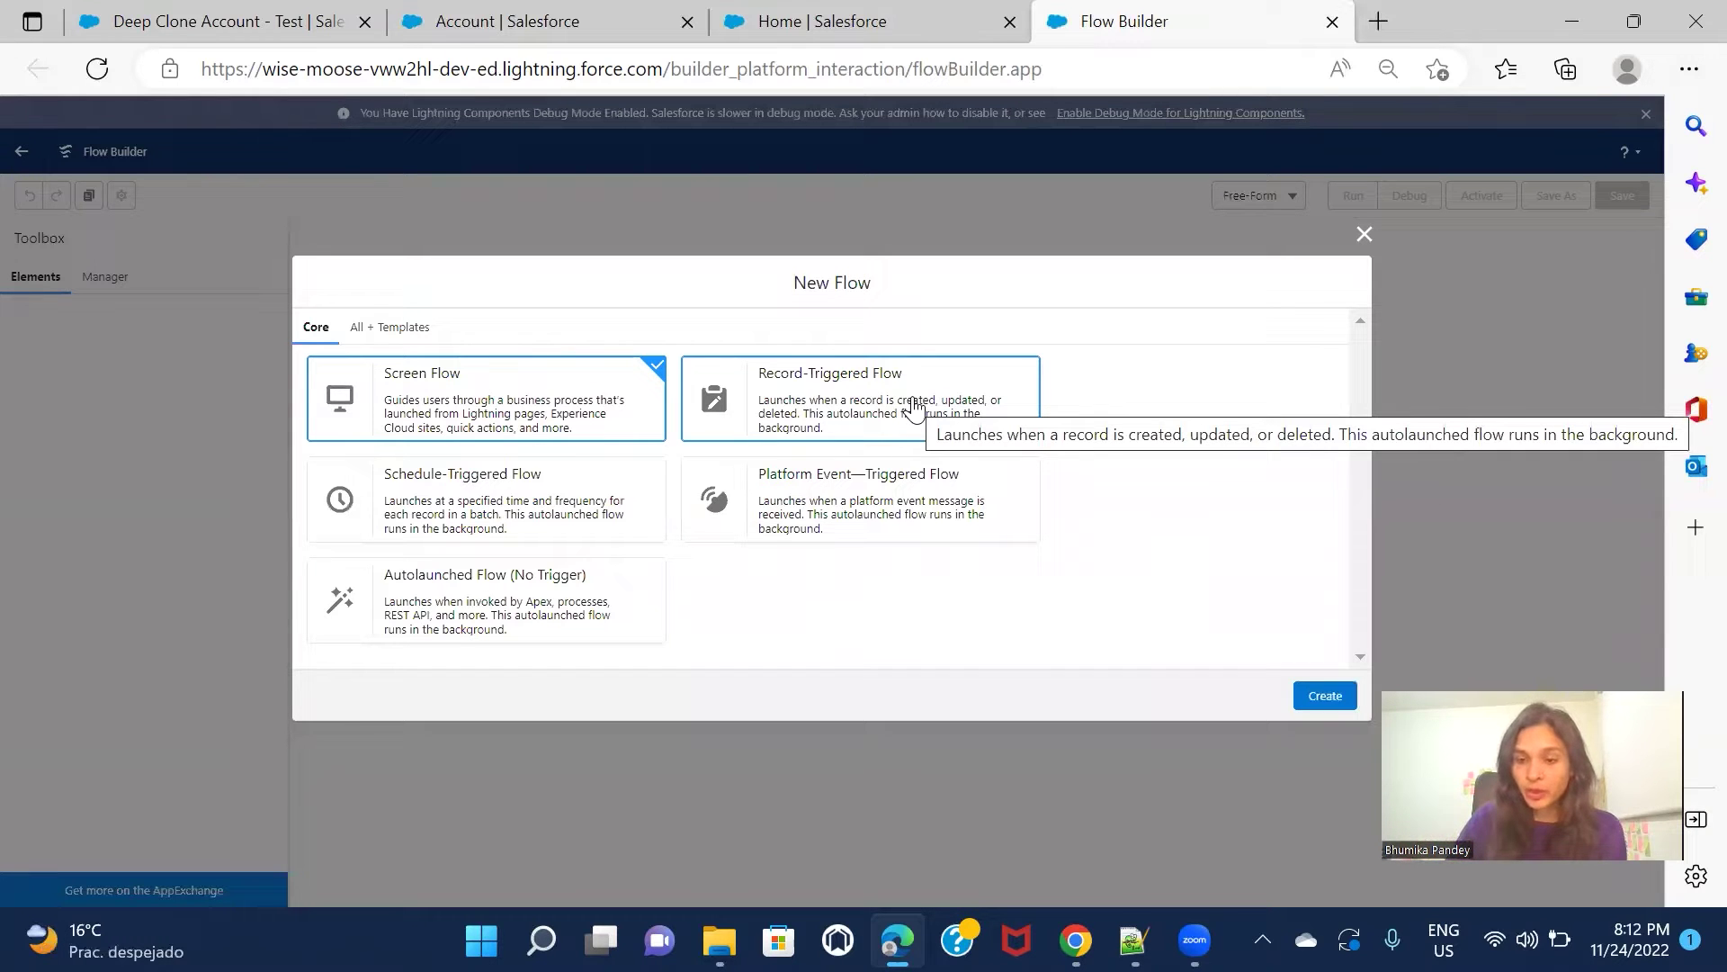
click(915, 407)
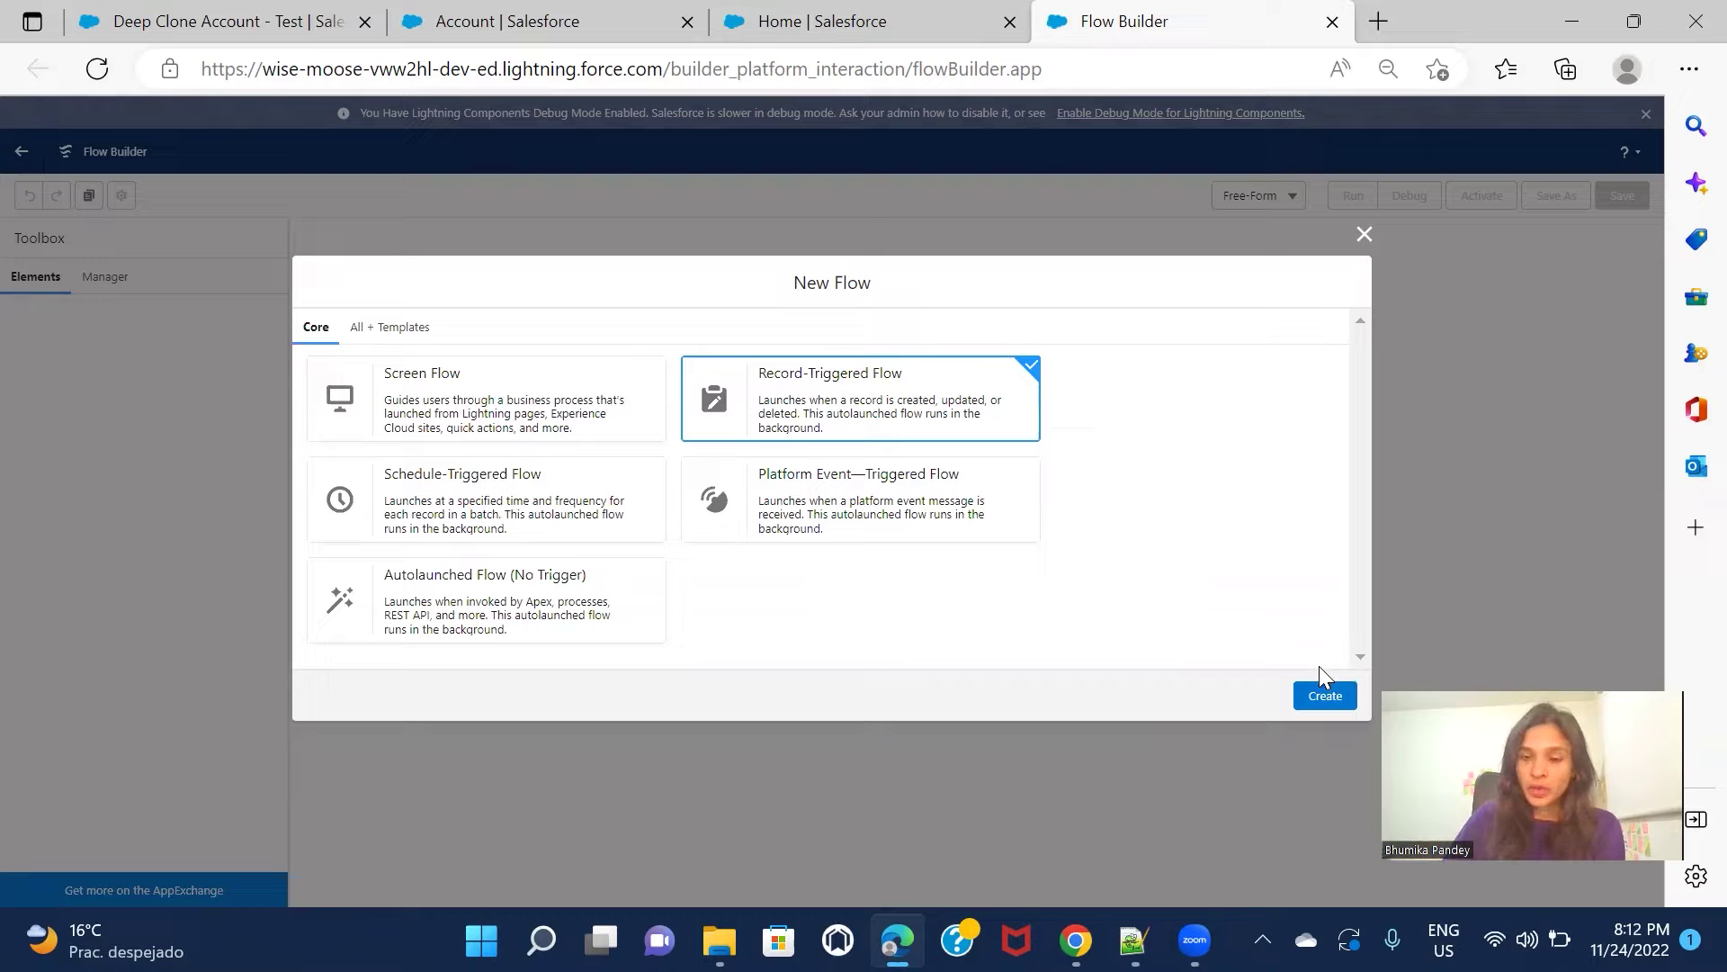
click(1324, 698)
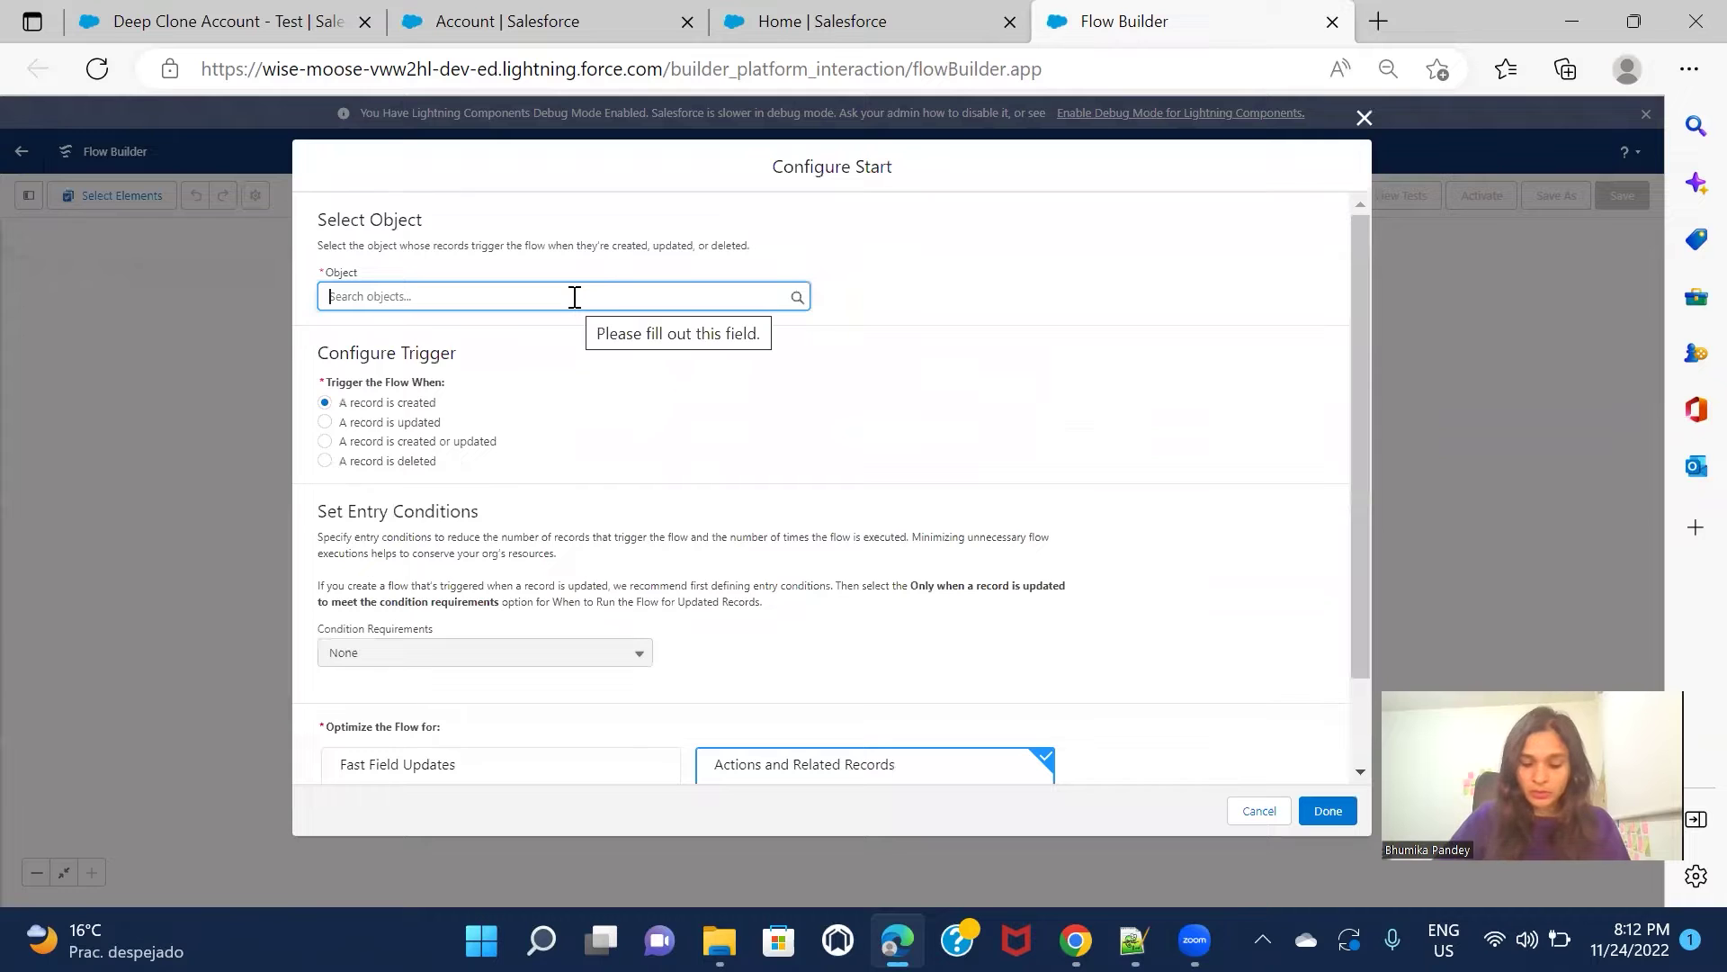
- Set Contact as the flow's triggering object and its condition requirements to All Conditions Are Met (AND)
text(cont)
click(513, 355)
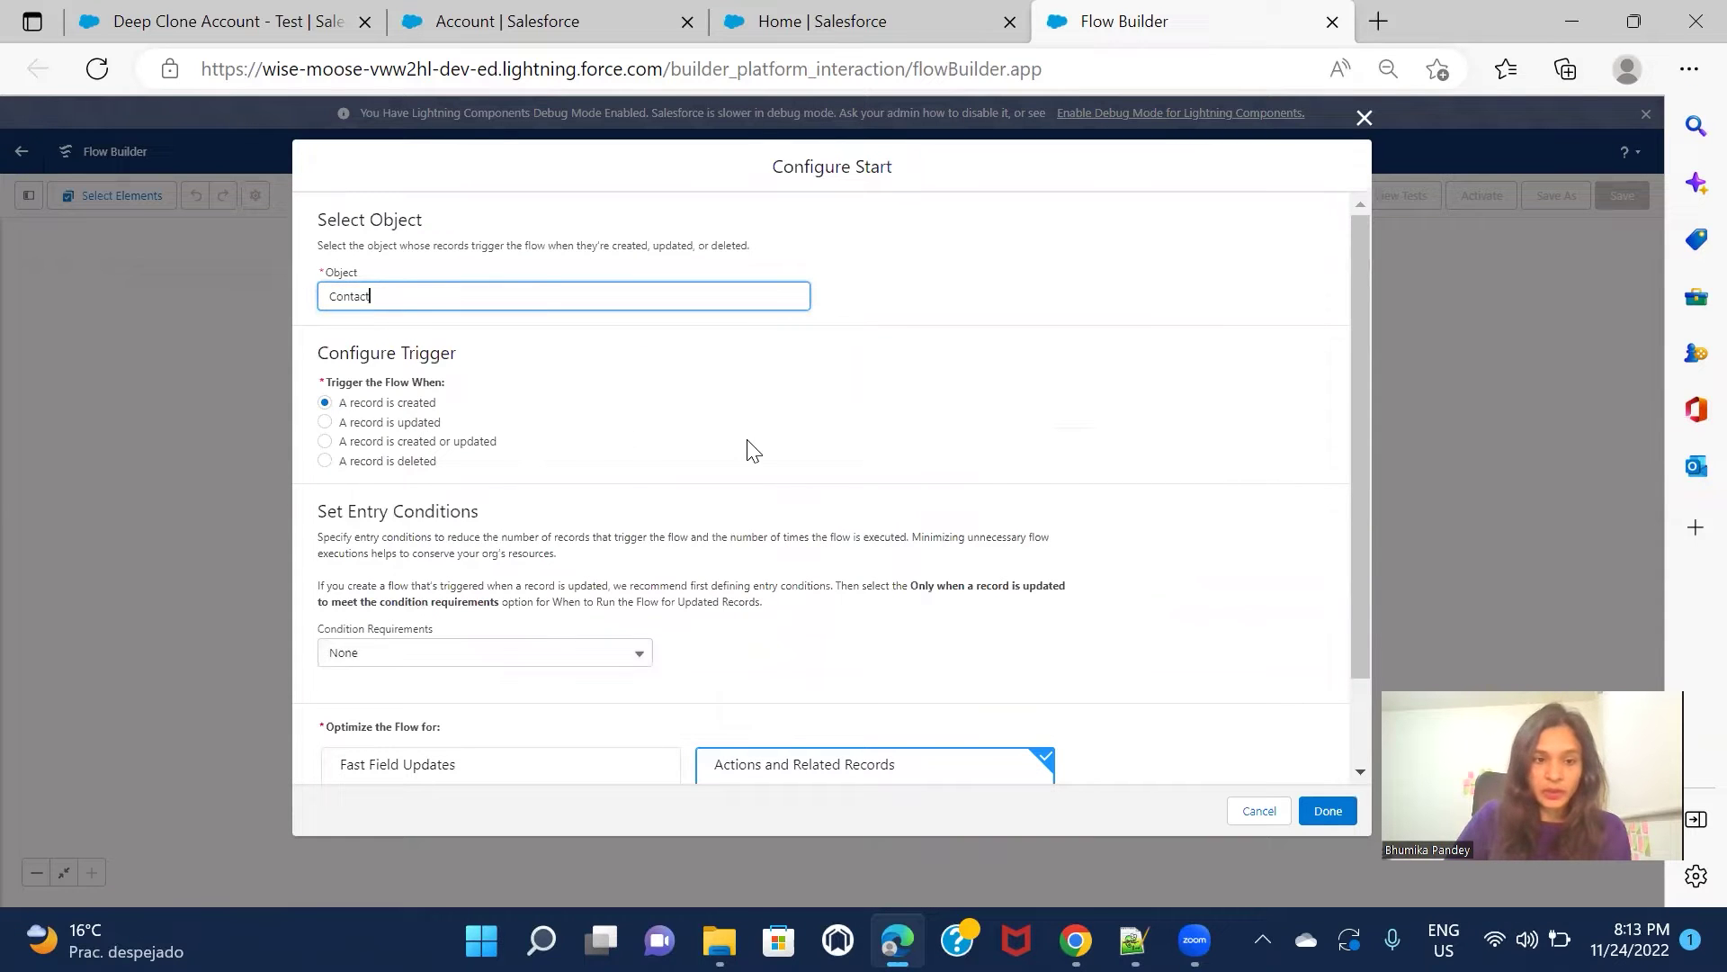
scroll(751, 447, down, 2)
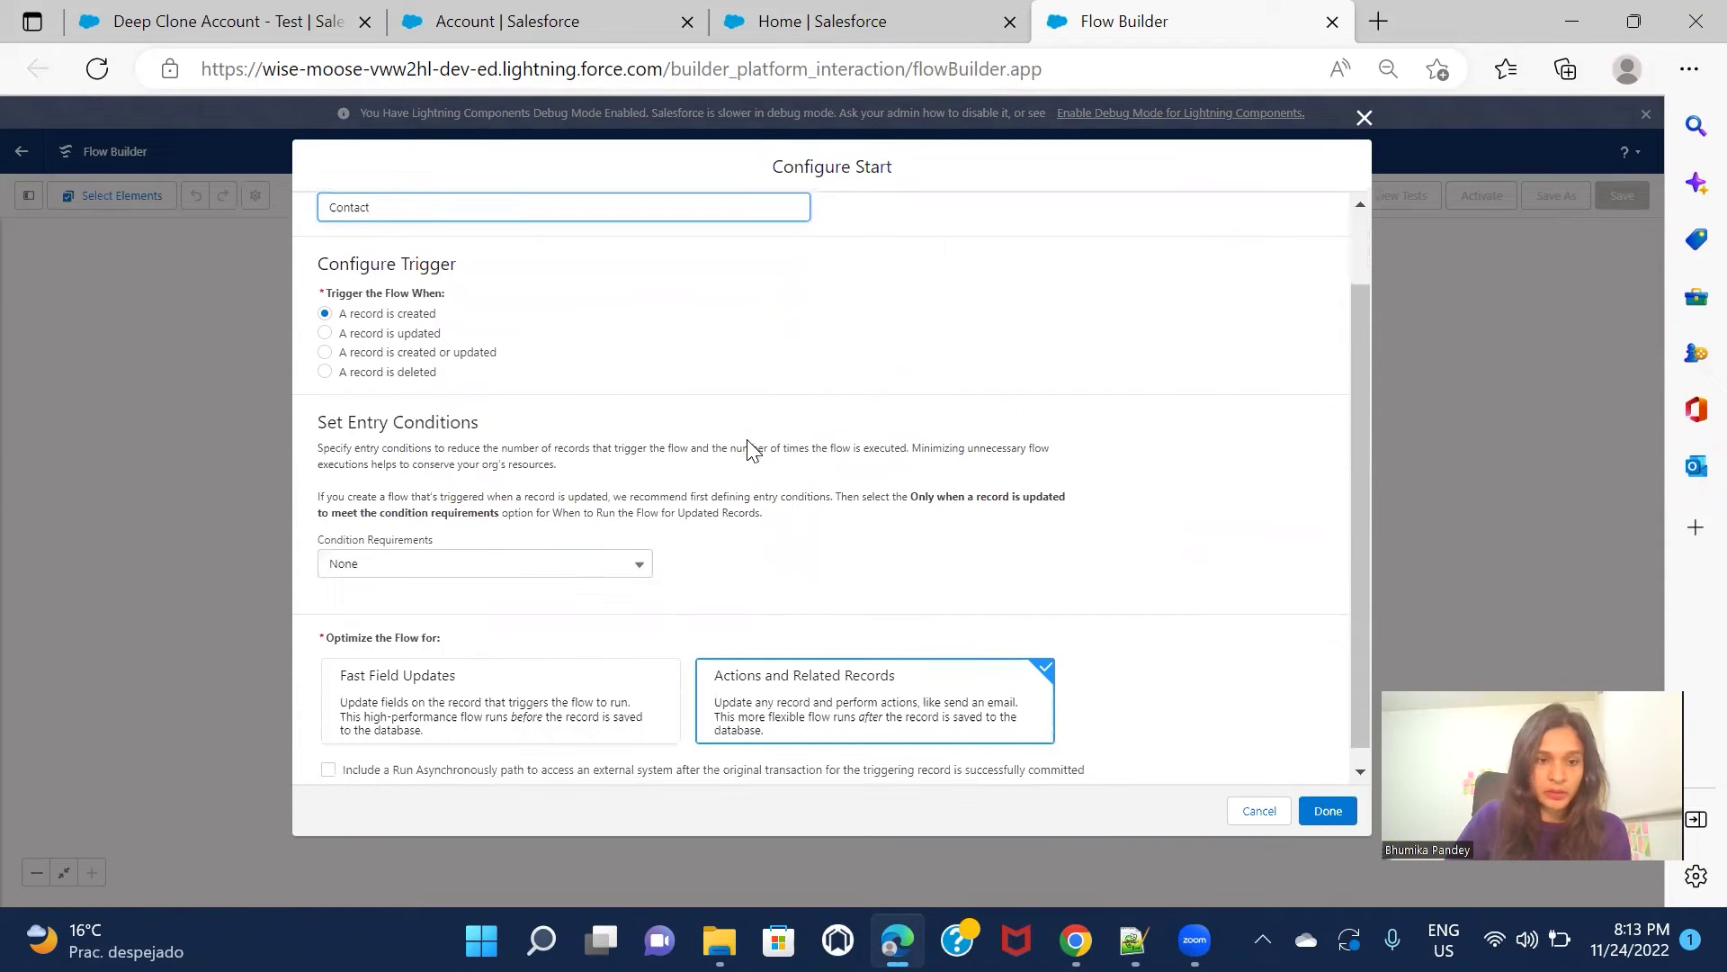
click(488, 549)
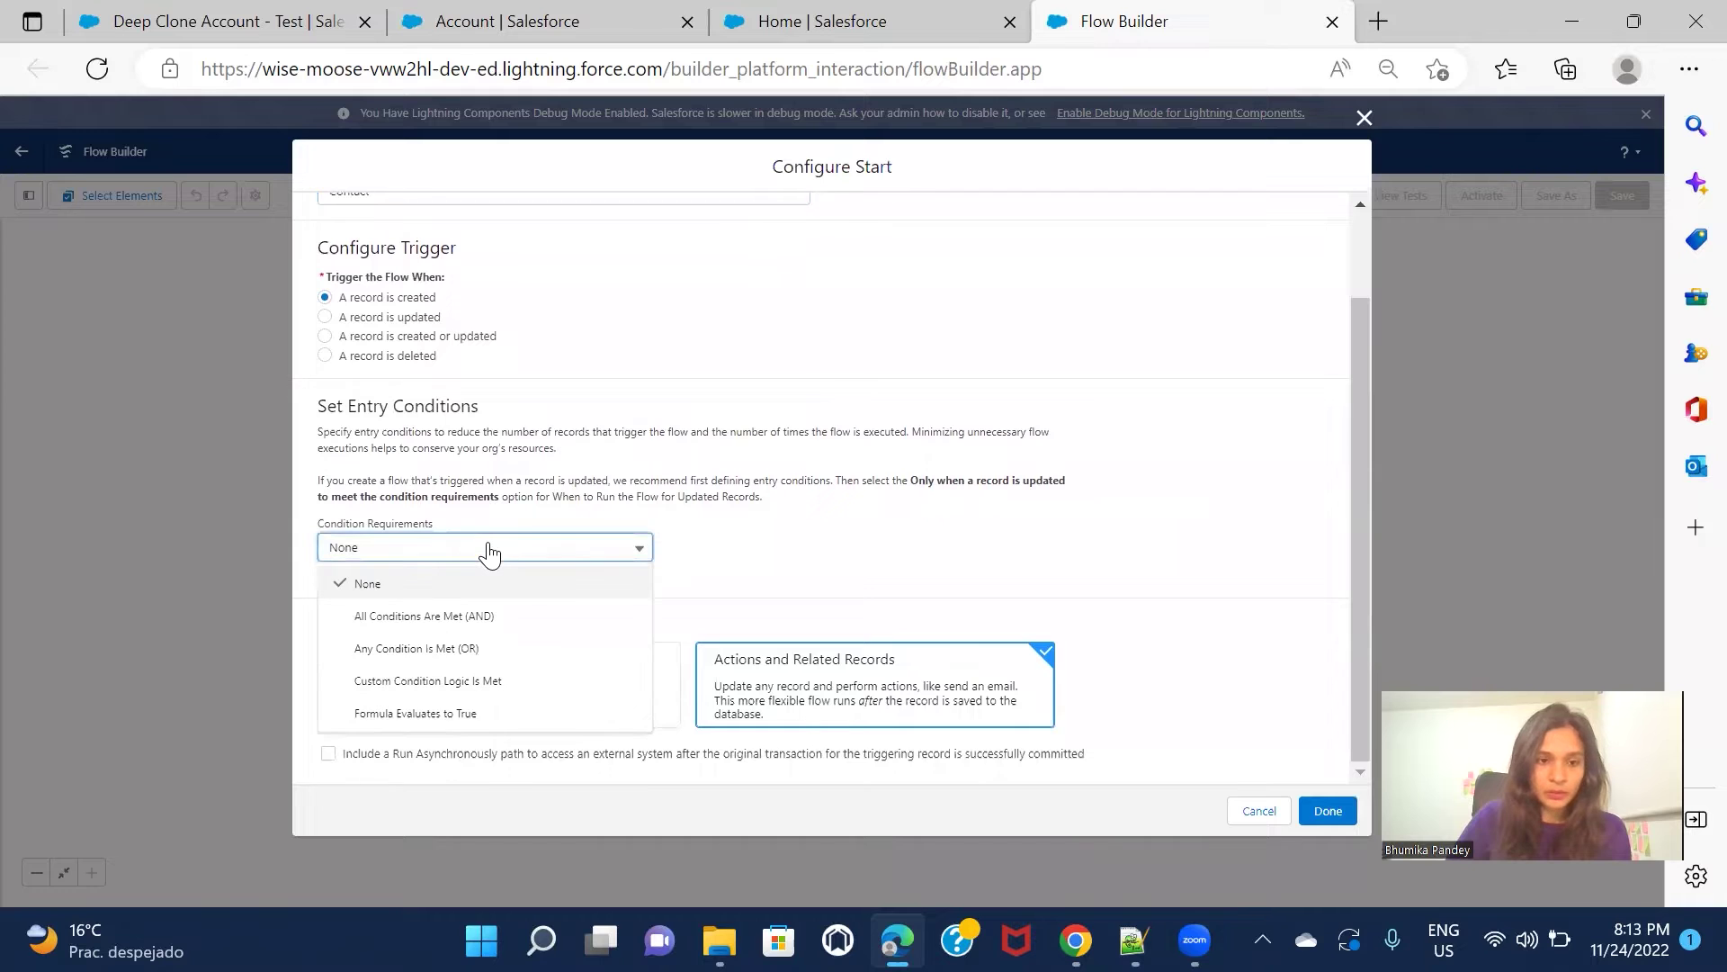
click(504, 615)
scroll(917, 473, down, 1)
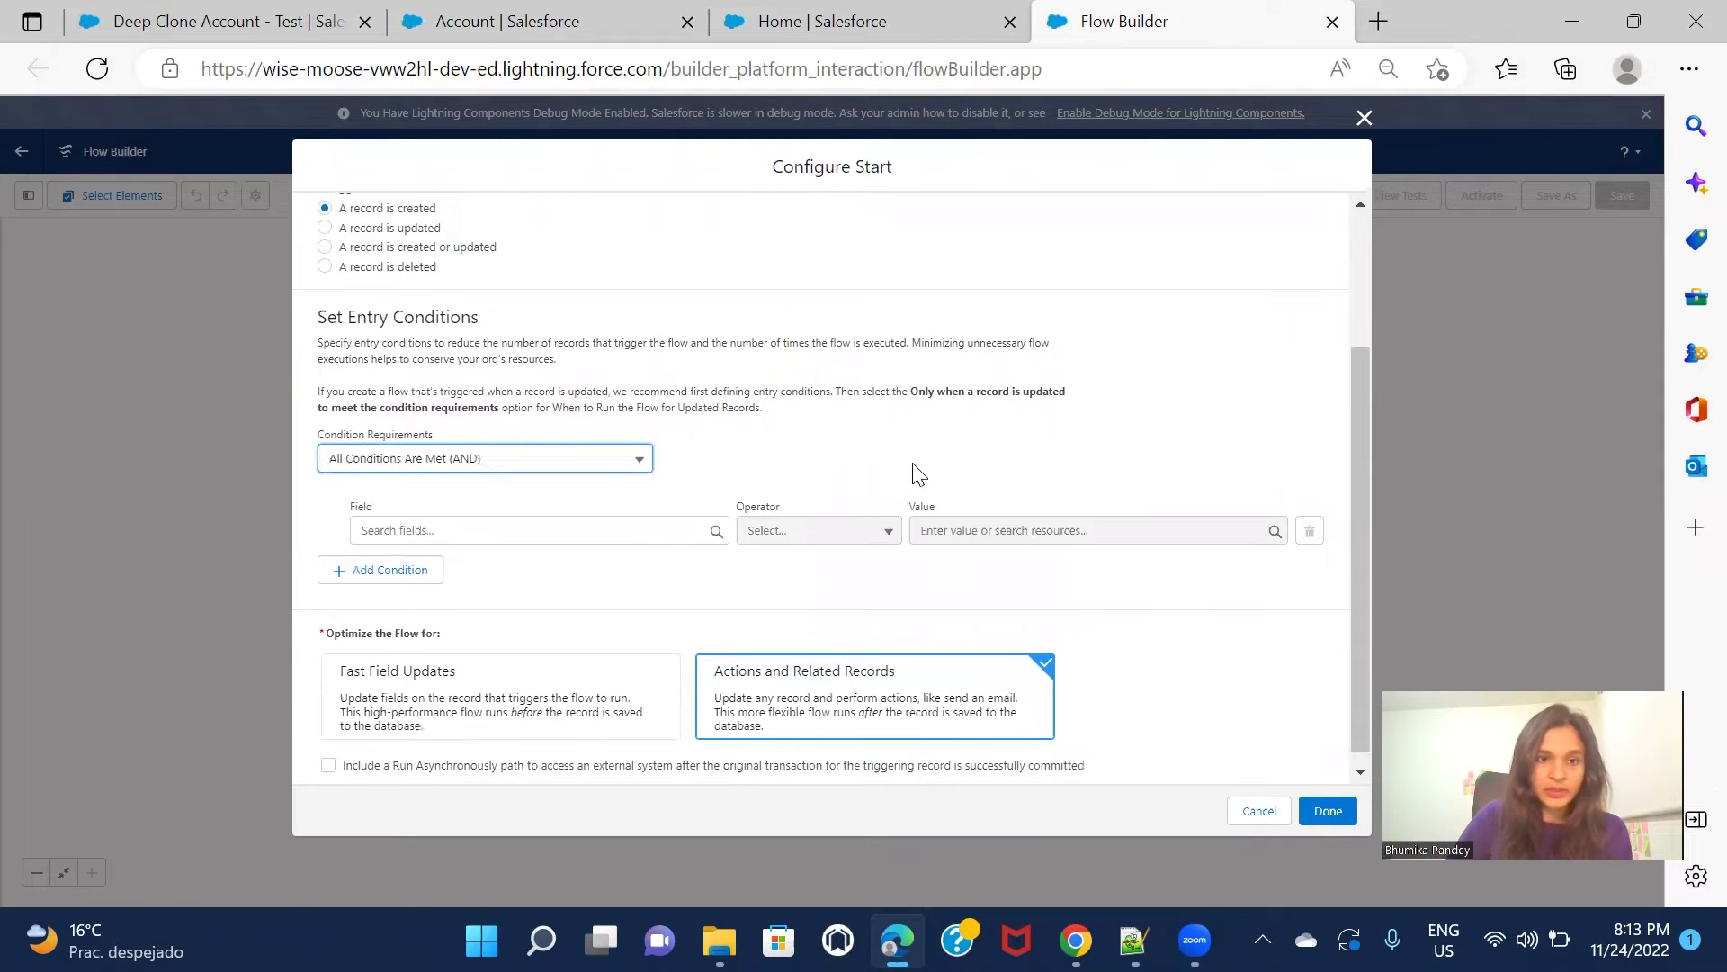
scroll(781, 477, up, 2)
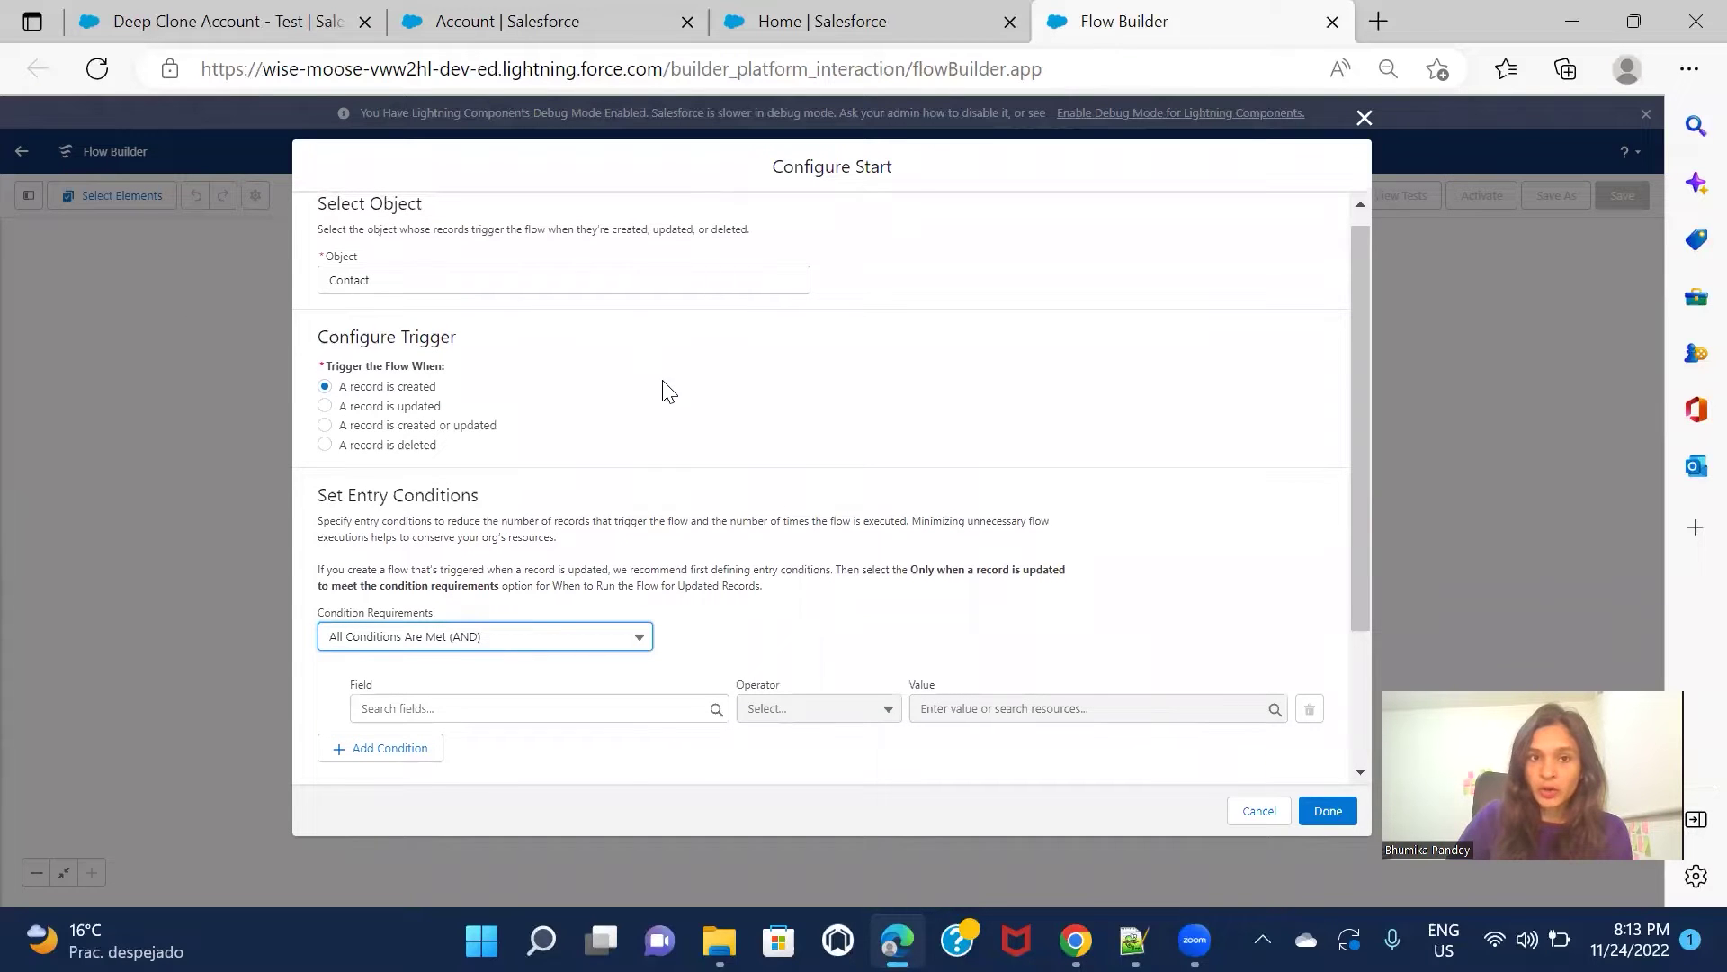
- Look up the field name of the Contact object's account lookup in Object Manager by searching its fields for "acc"
click(554, 27)
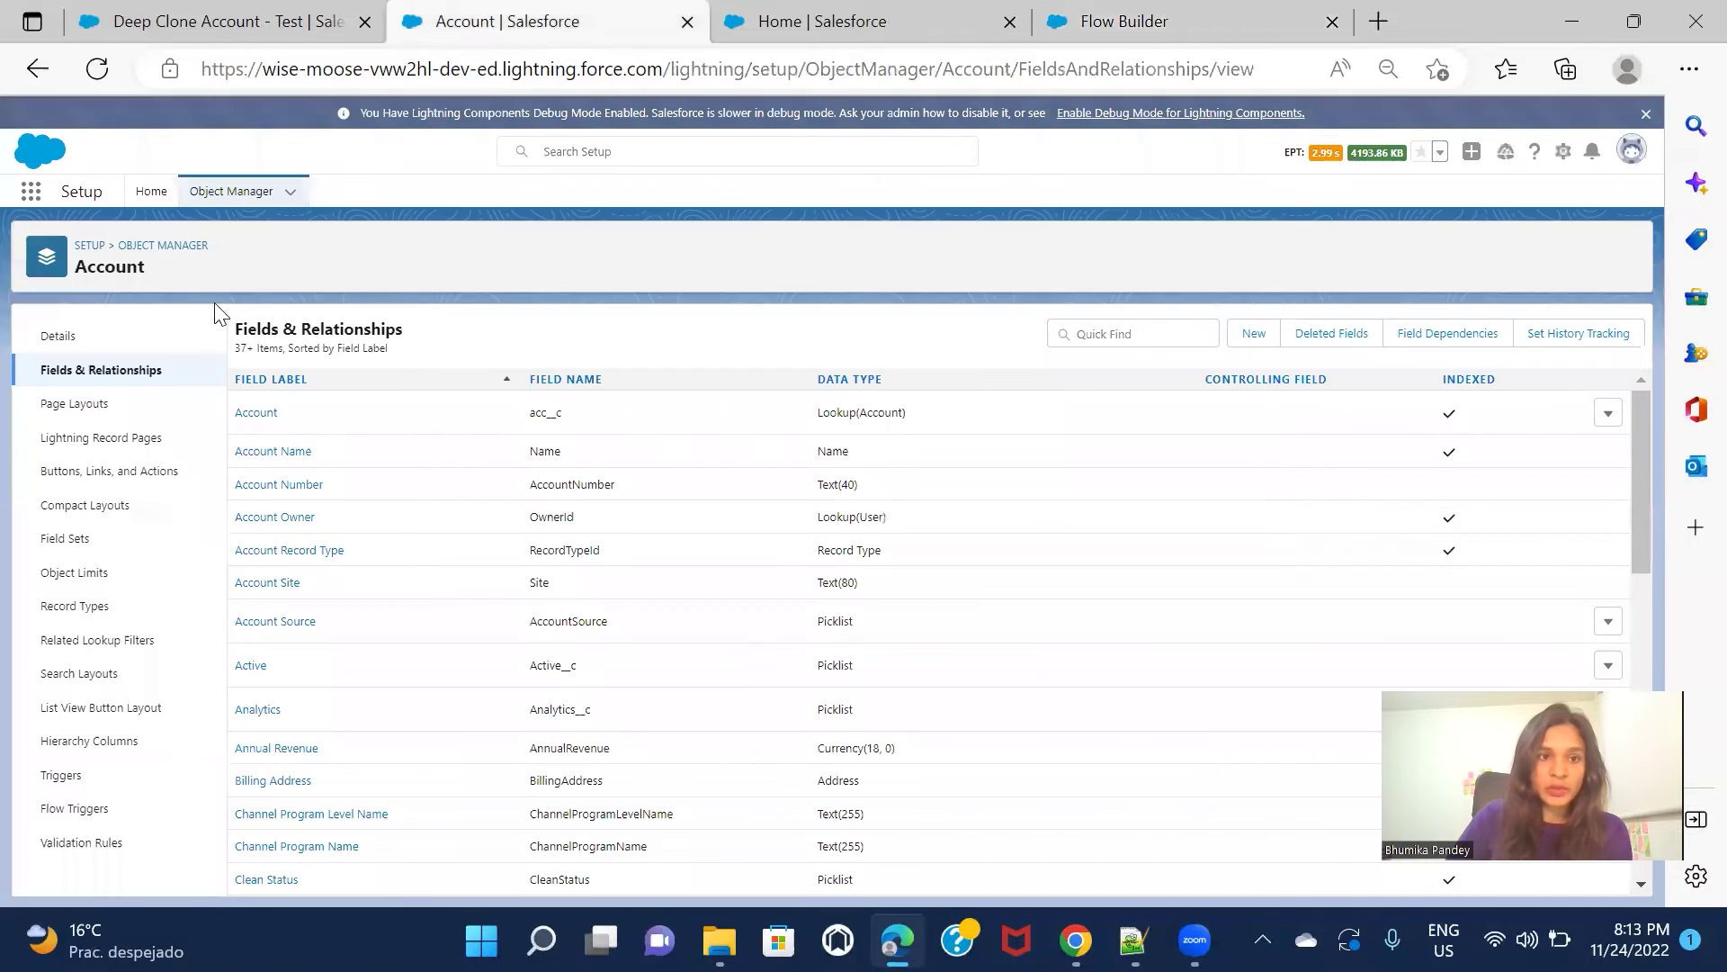
click(164, 246)
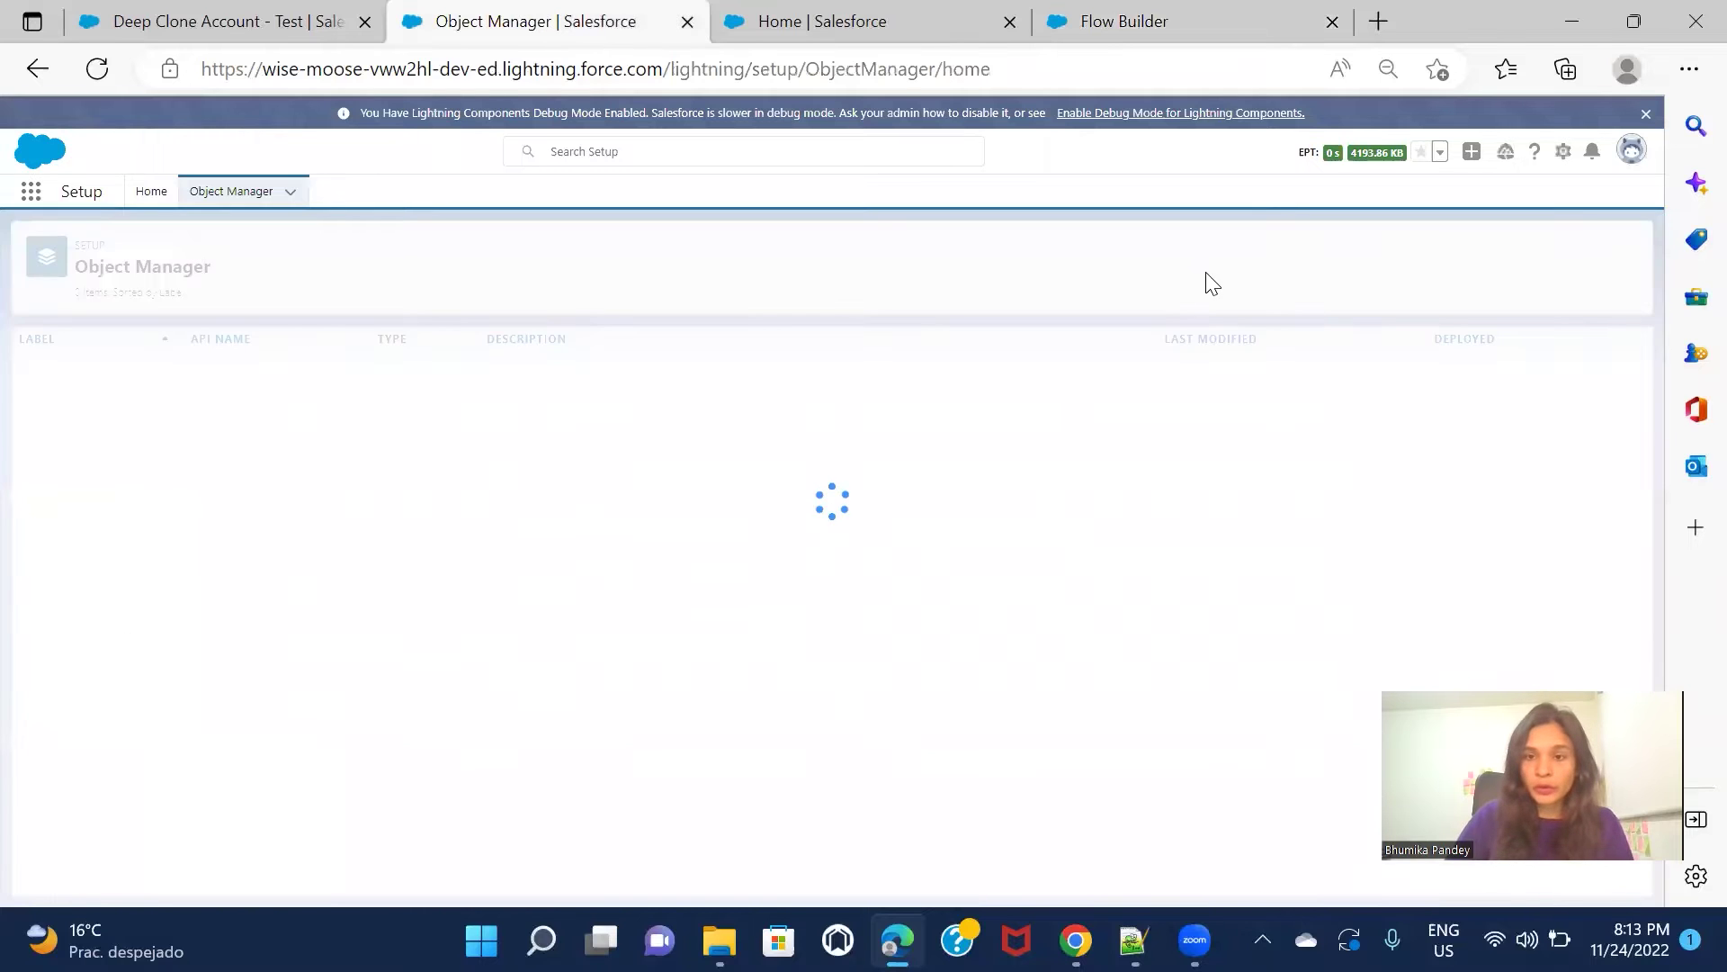
click(1292, 255)
text(cont)
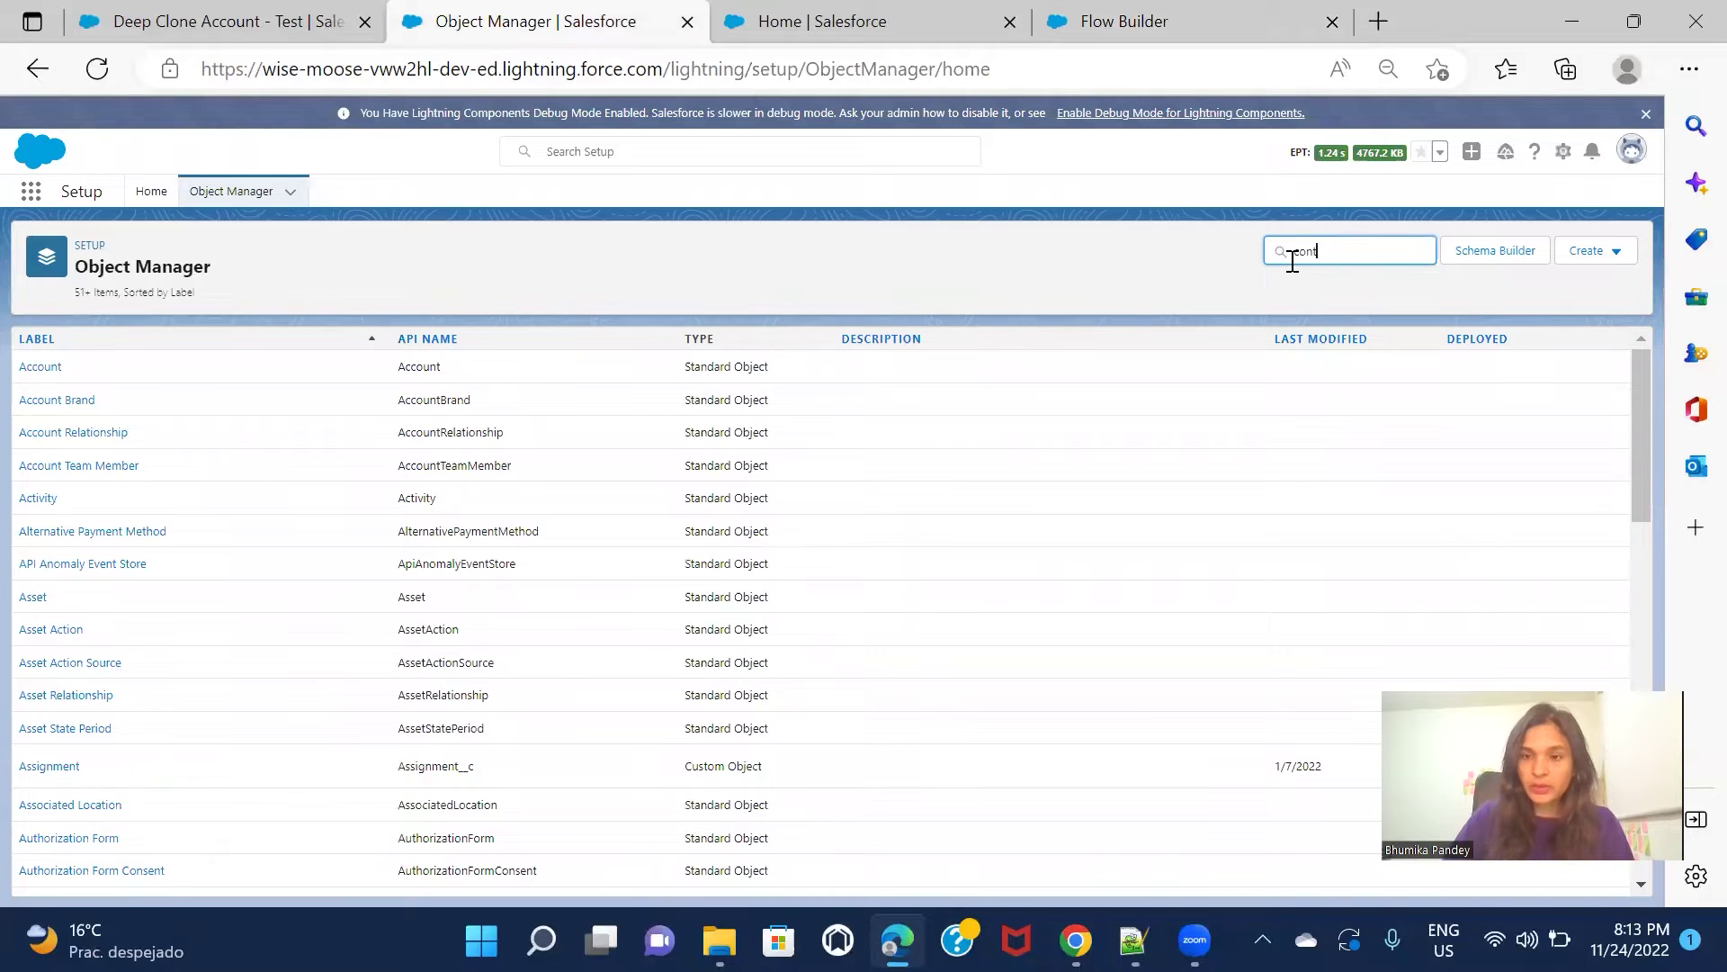
click(49, 367)
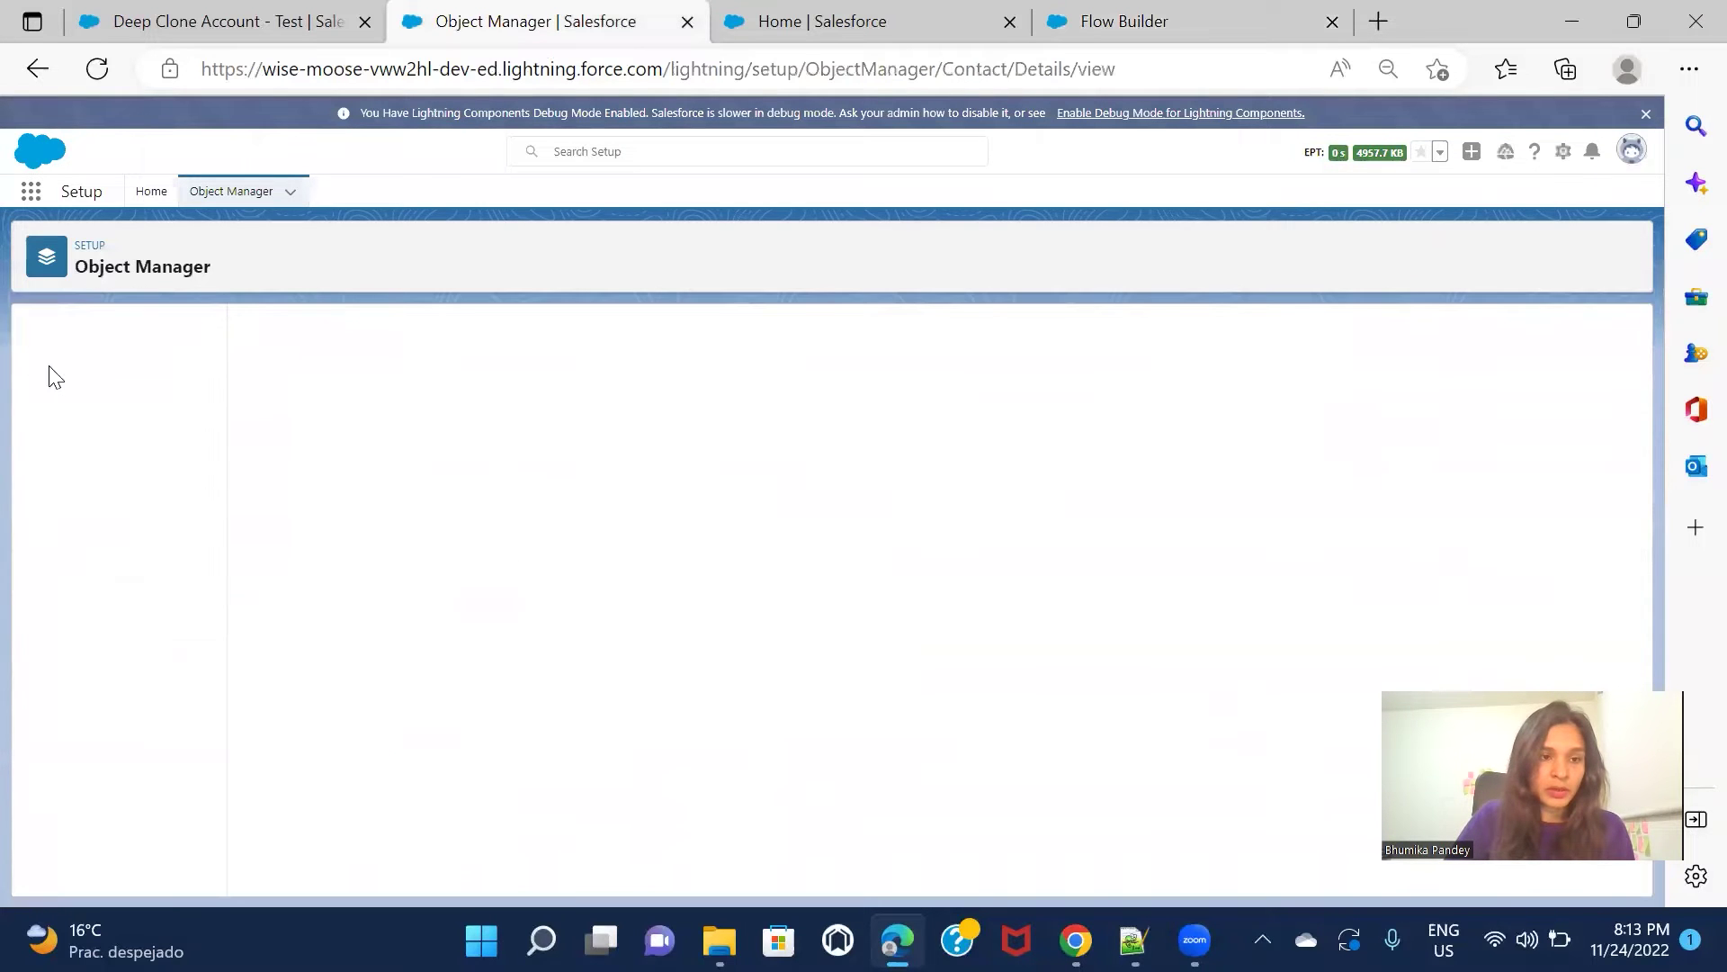
click(95, 369)
click(1166, 345)
text(acc)
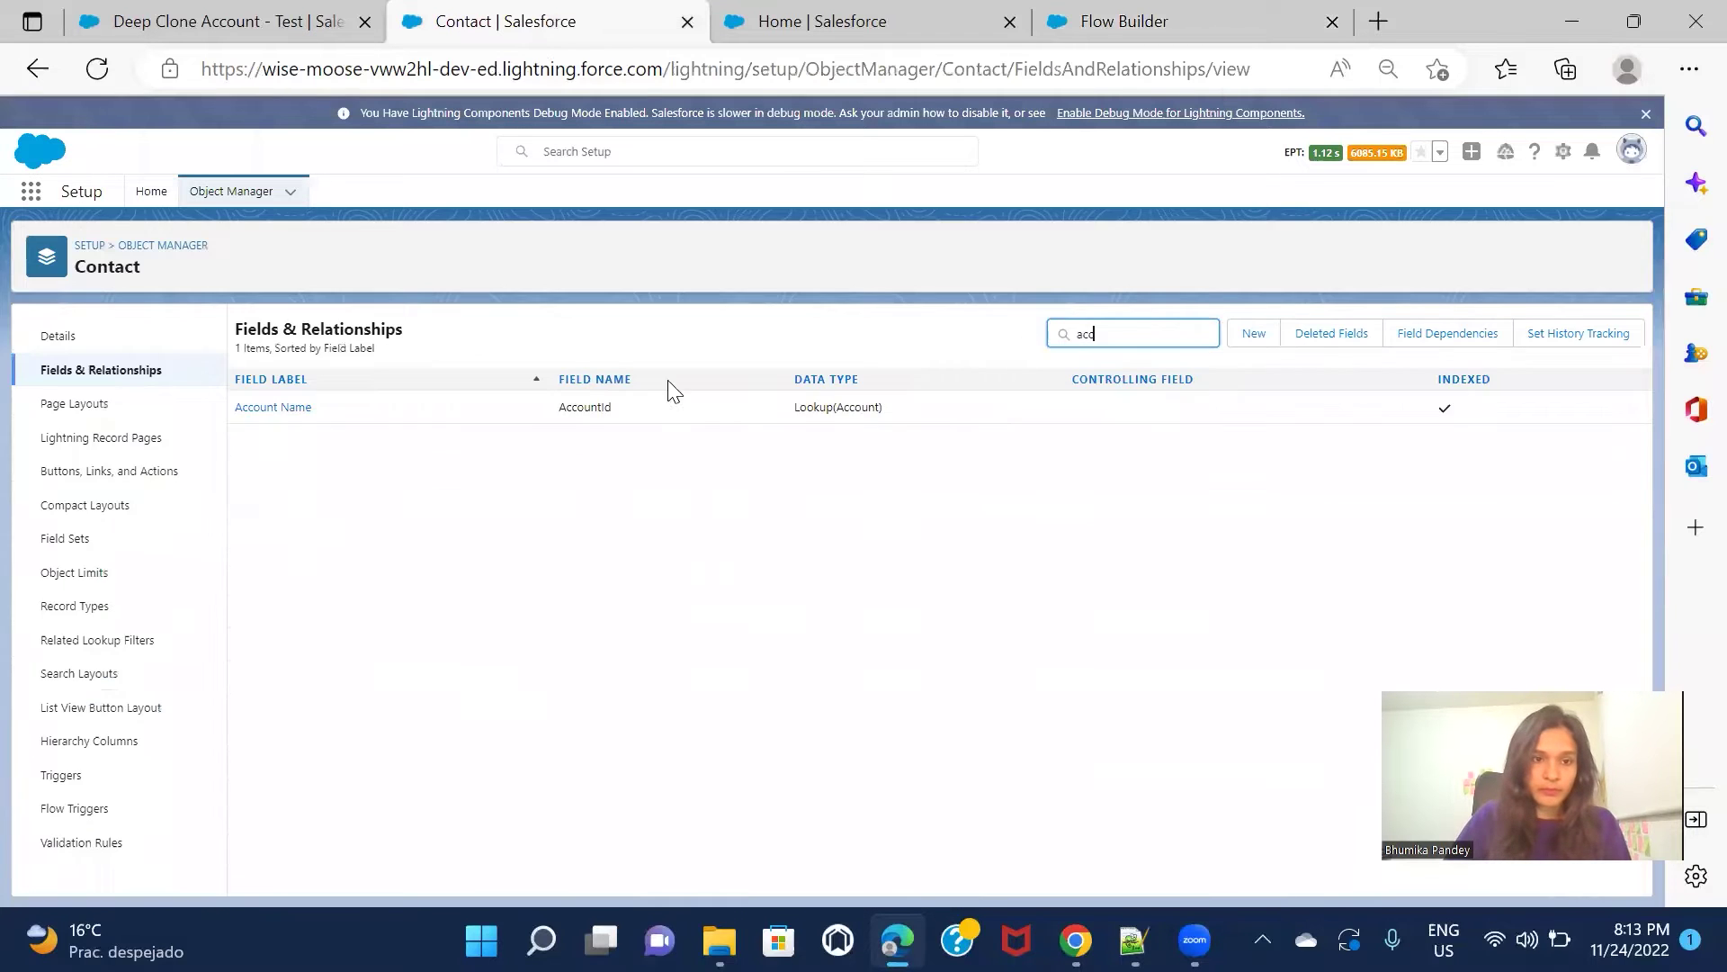
double_click(605, 405)
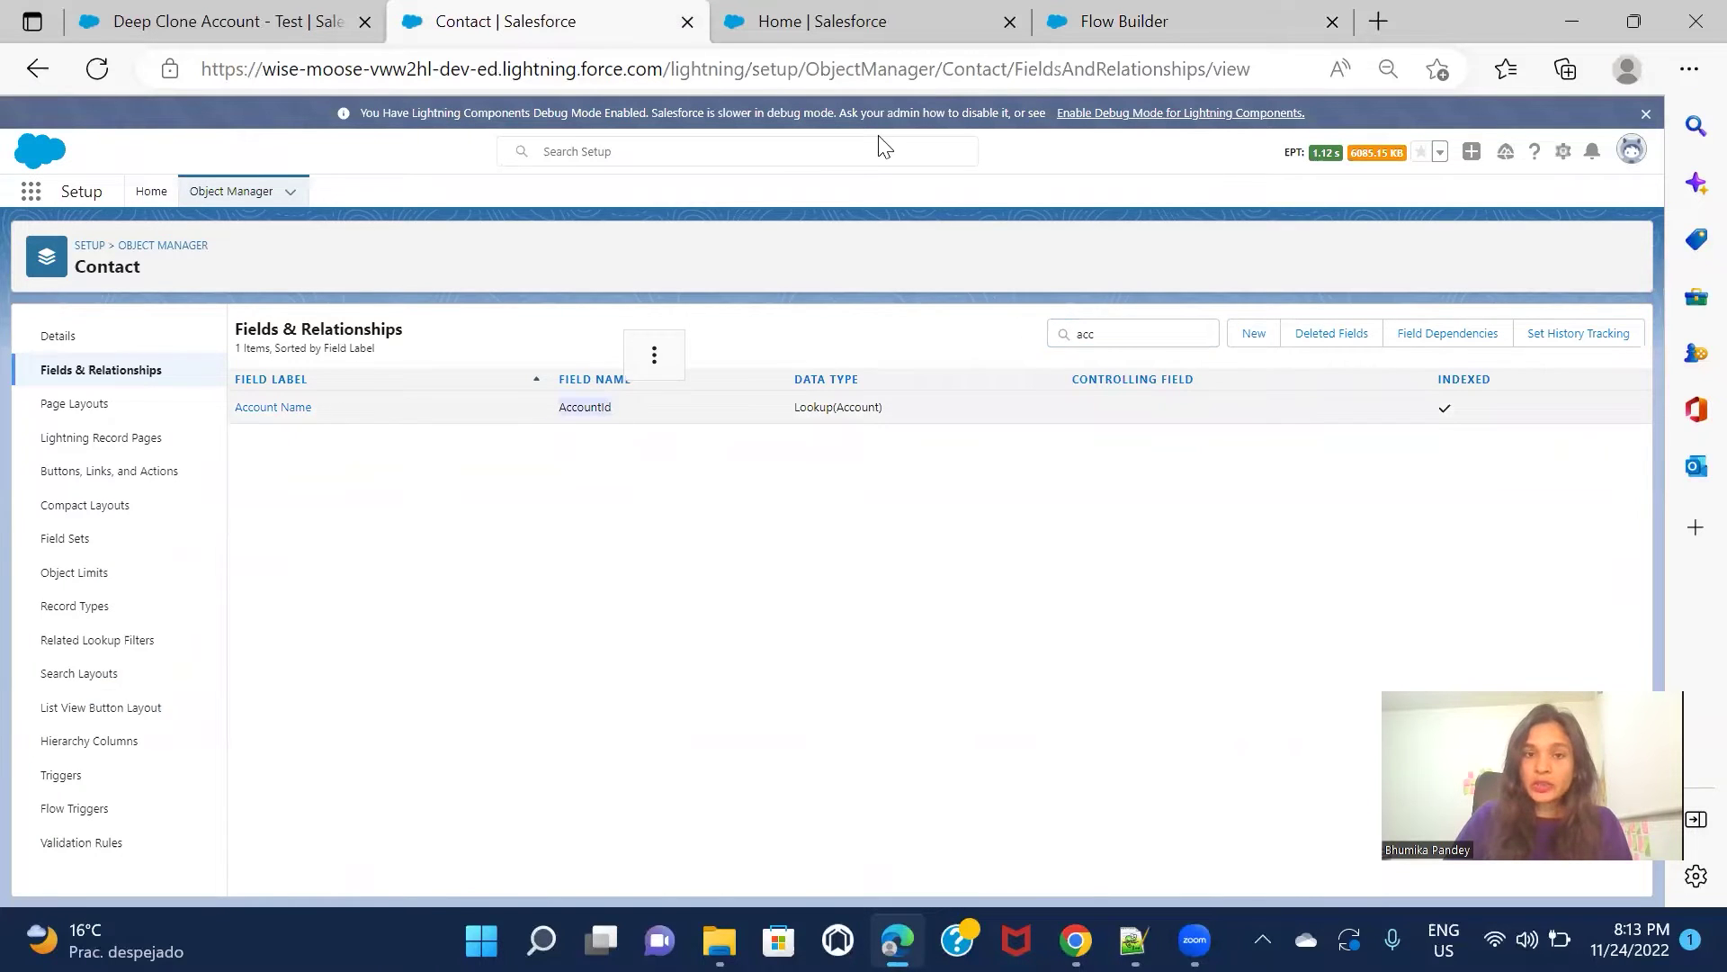
- Back in the flow's start configuration, define an entry condition on AccountId with the Is Null operator
click(1079, 22)
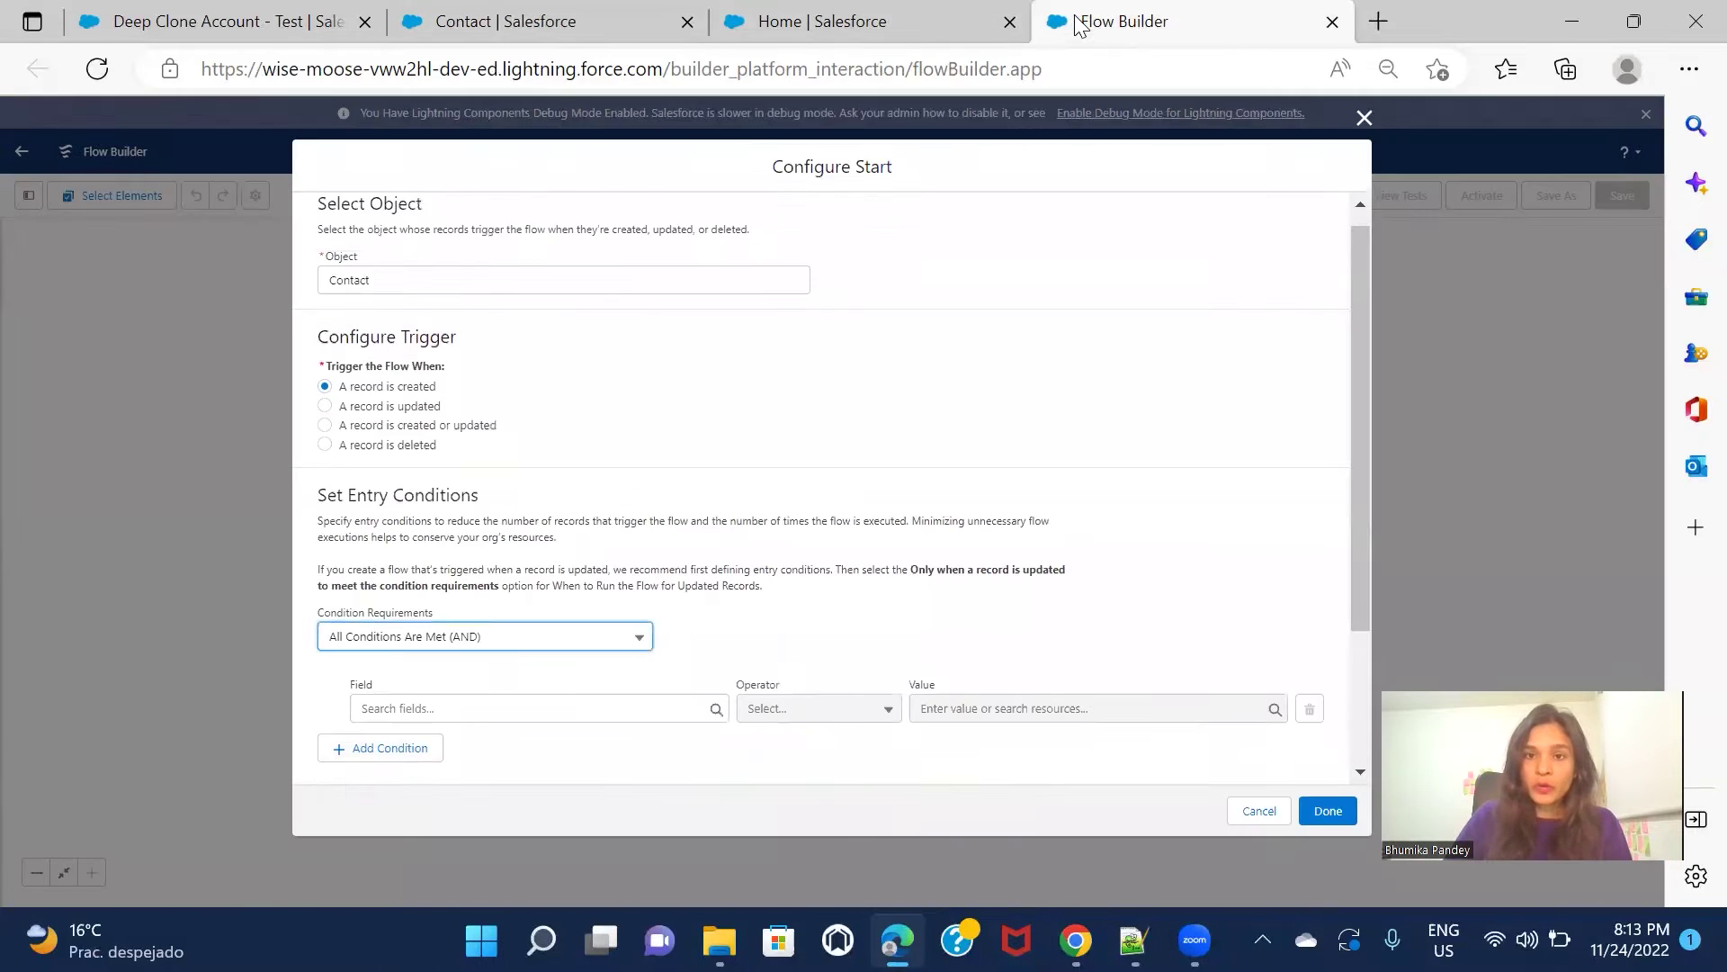
click(505, 707)
text(acco)
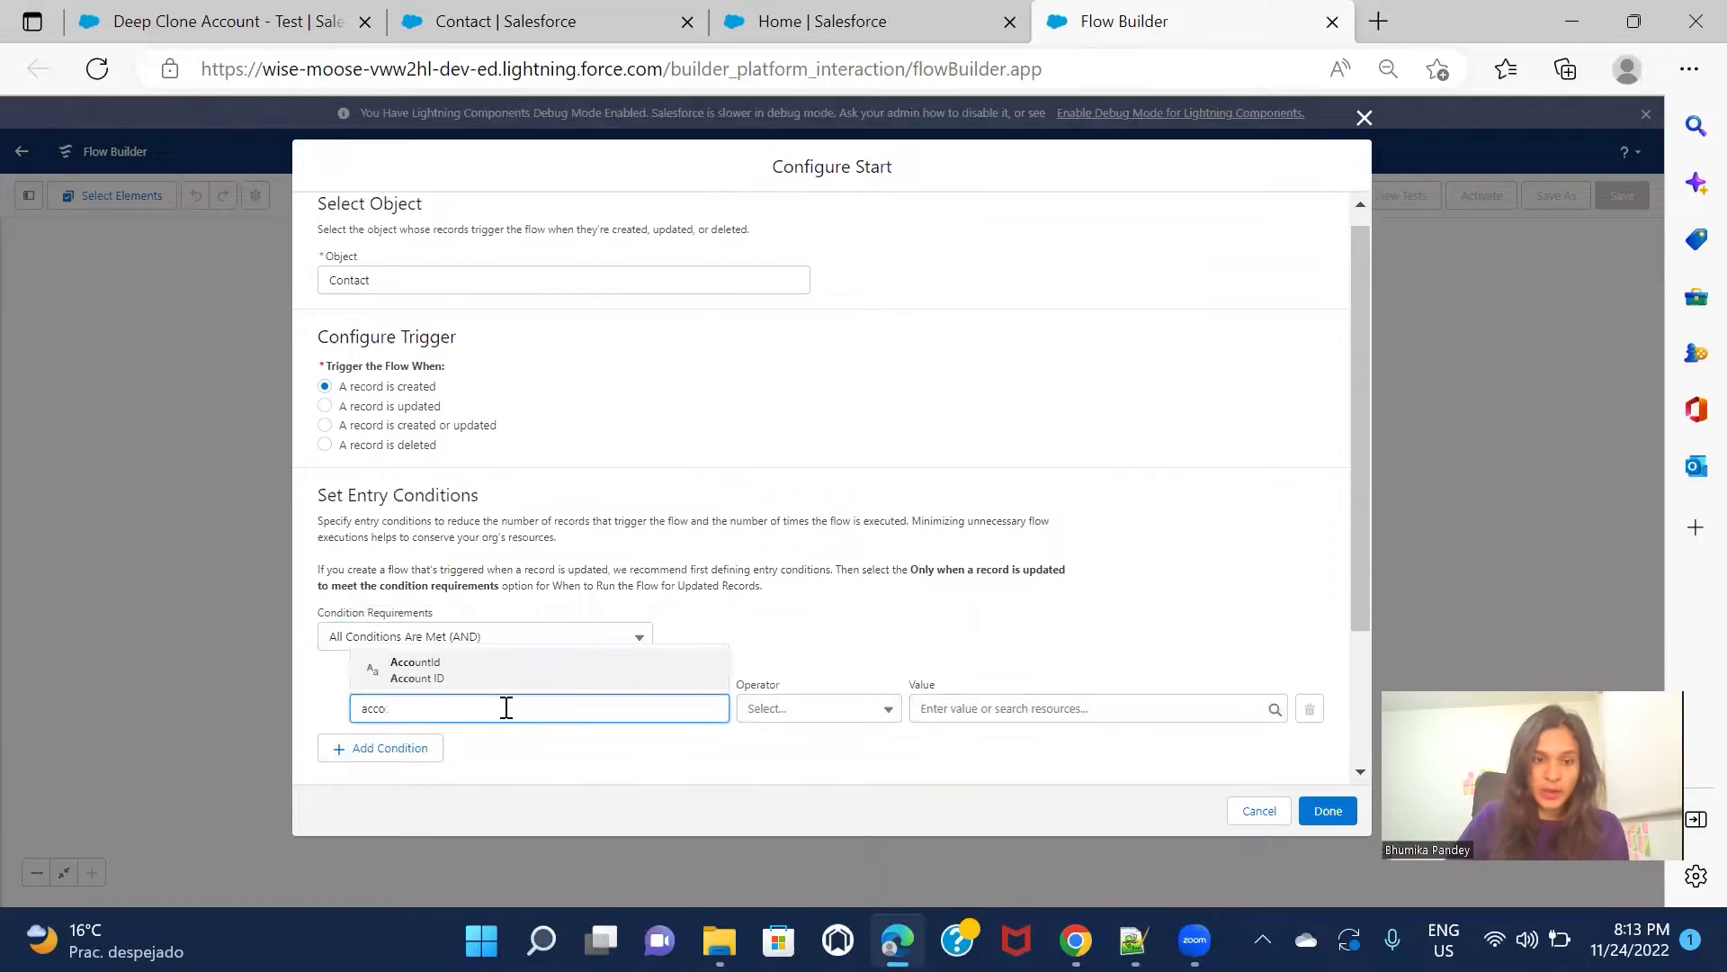
click(501, 677)
scroll(1061, 611, down, 1)
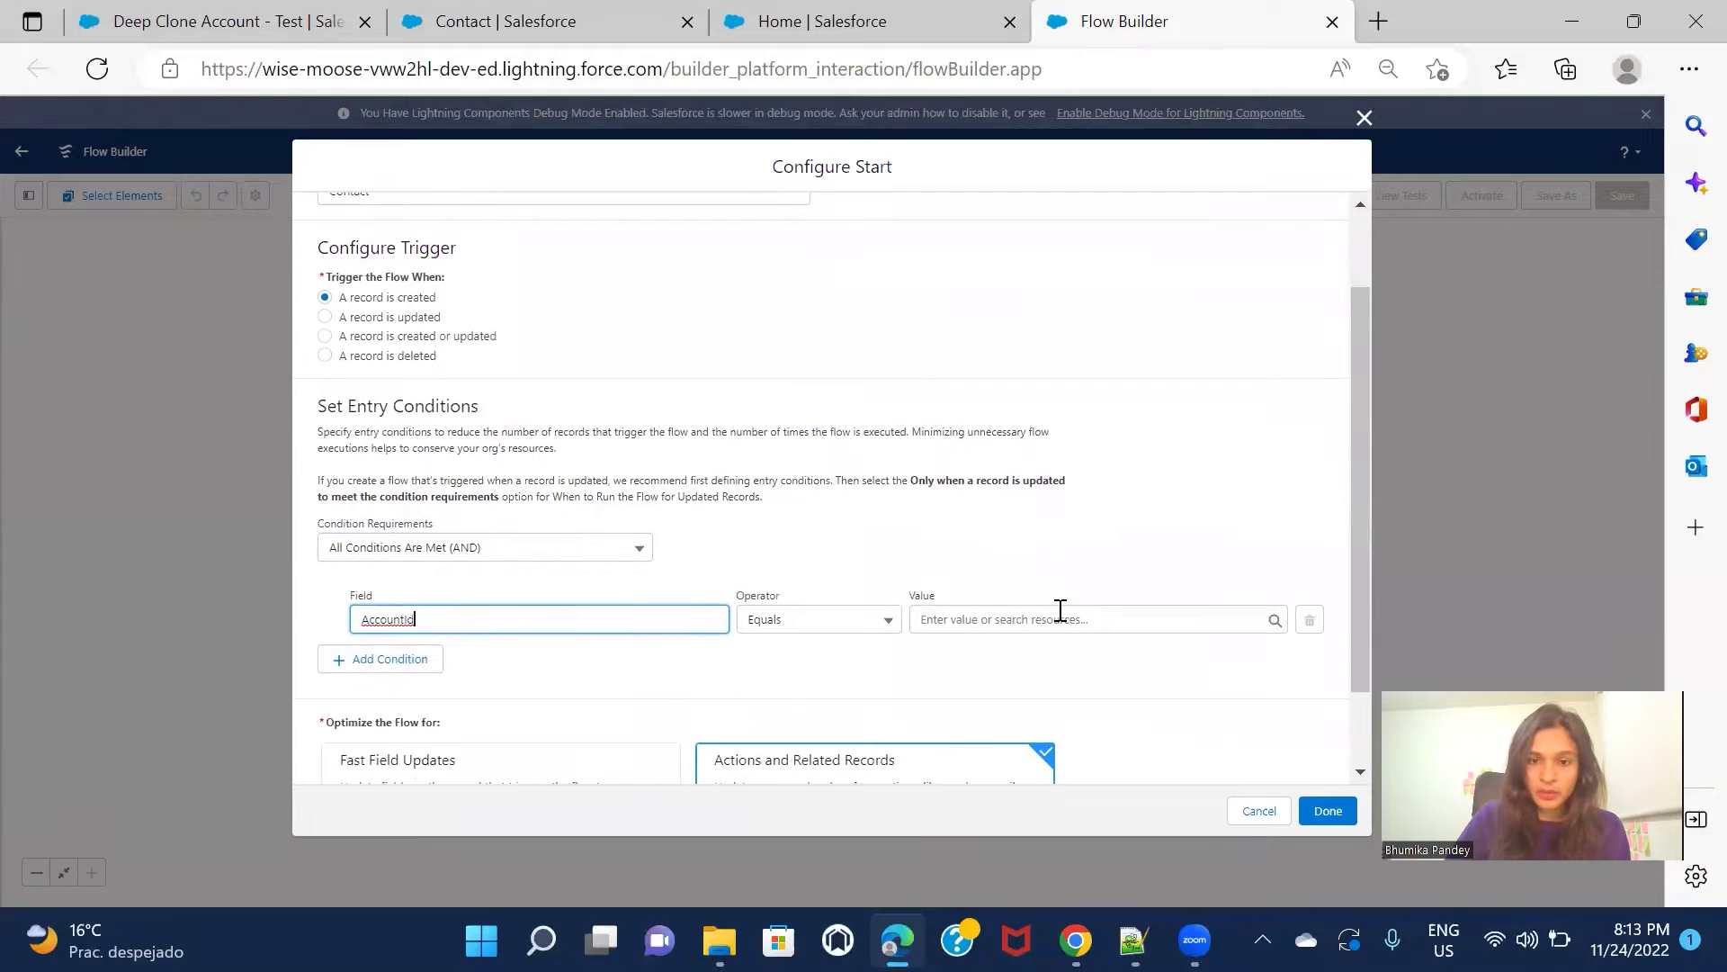
click(848, 621)
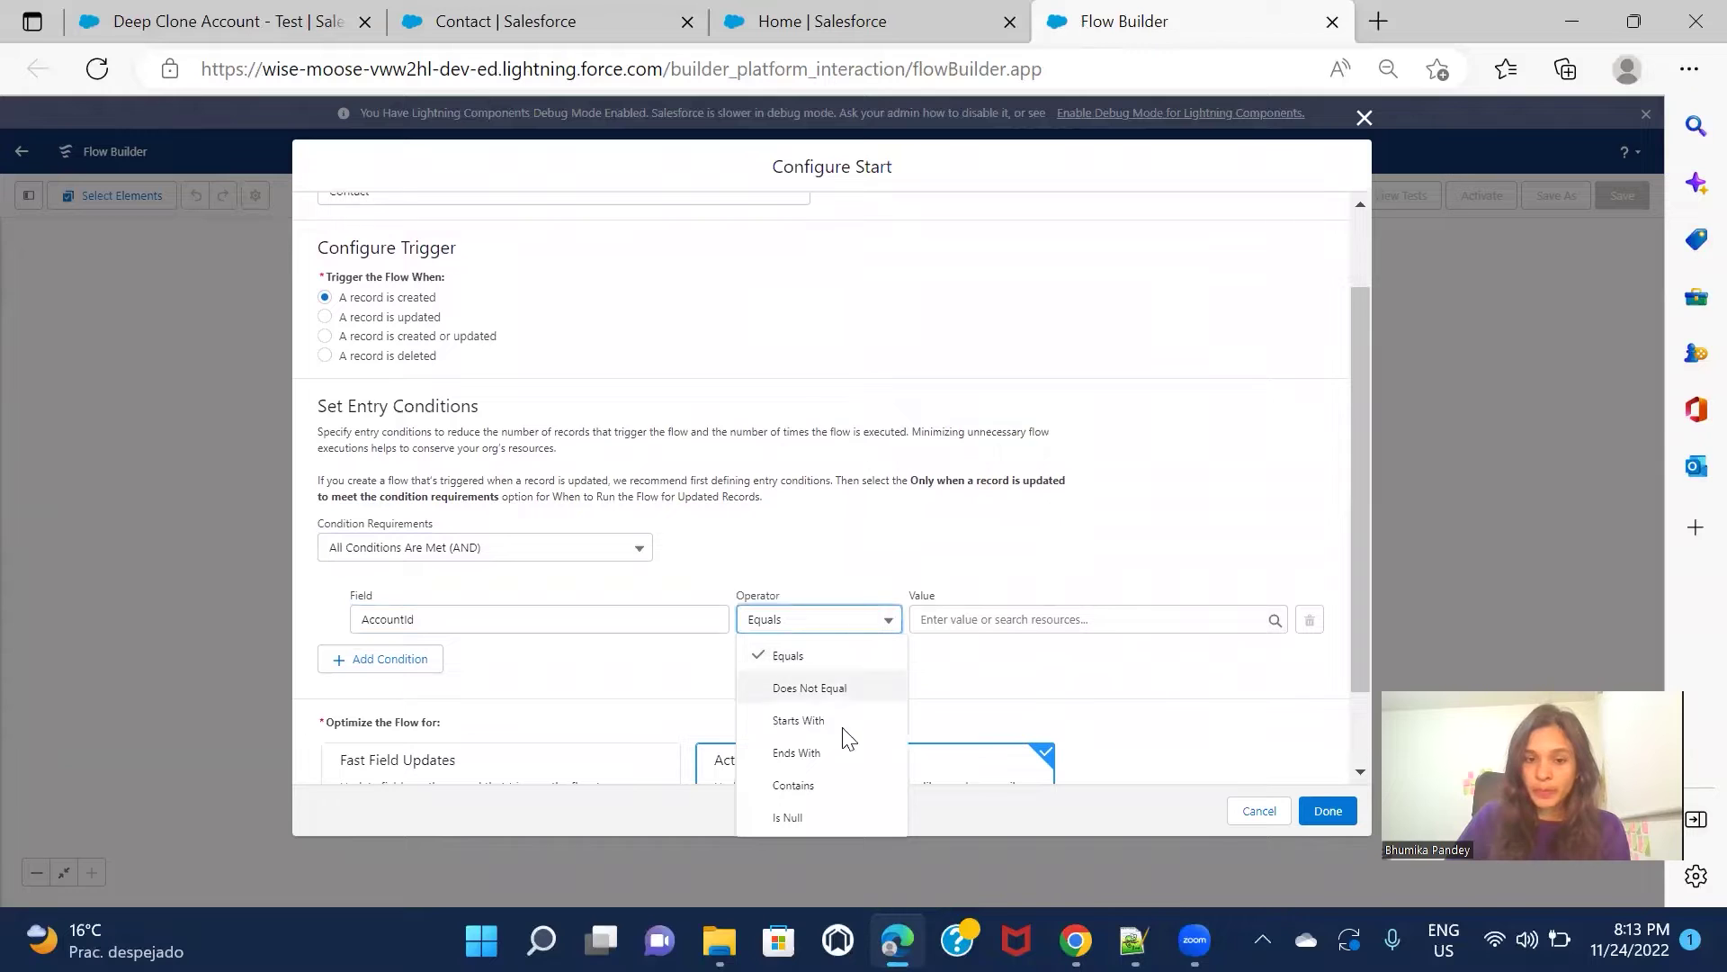
click(843, 818)
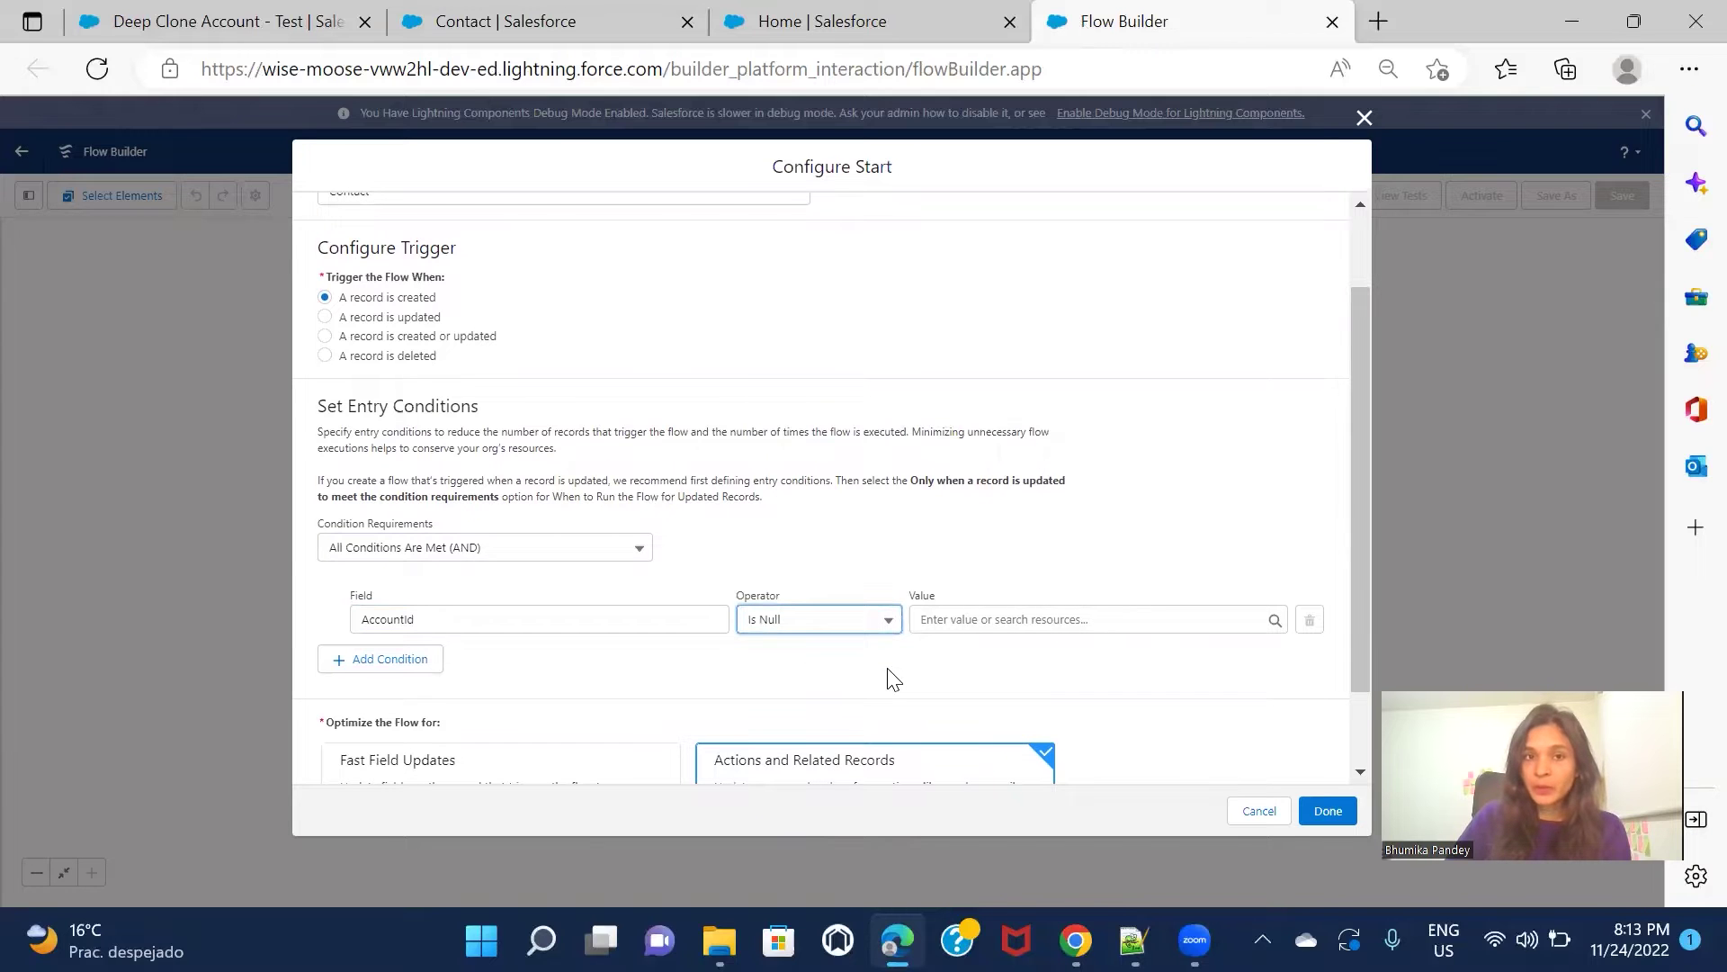
- Open a blank new contact form from the Contacts list, examine its fields including Account Name and Email, and close it without saving
click(425, 27)
click(288, 27)
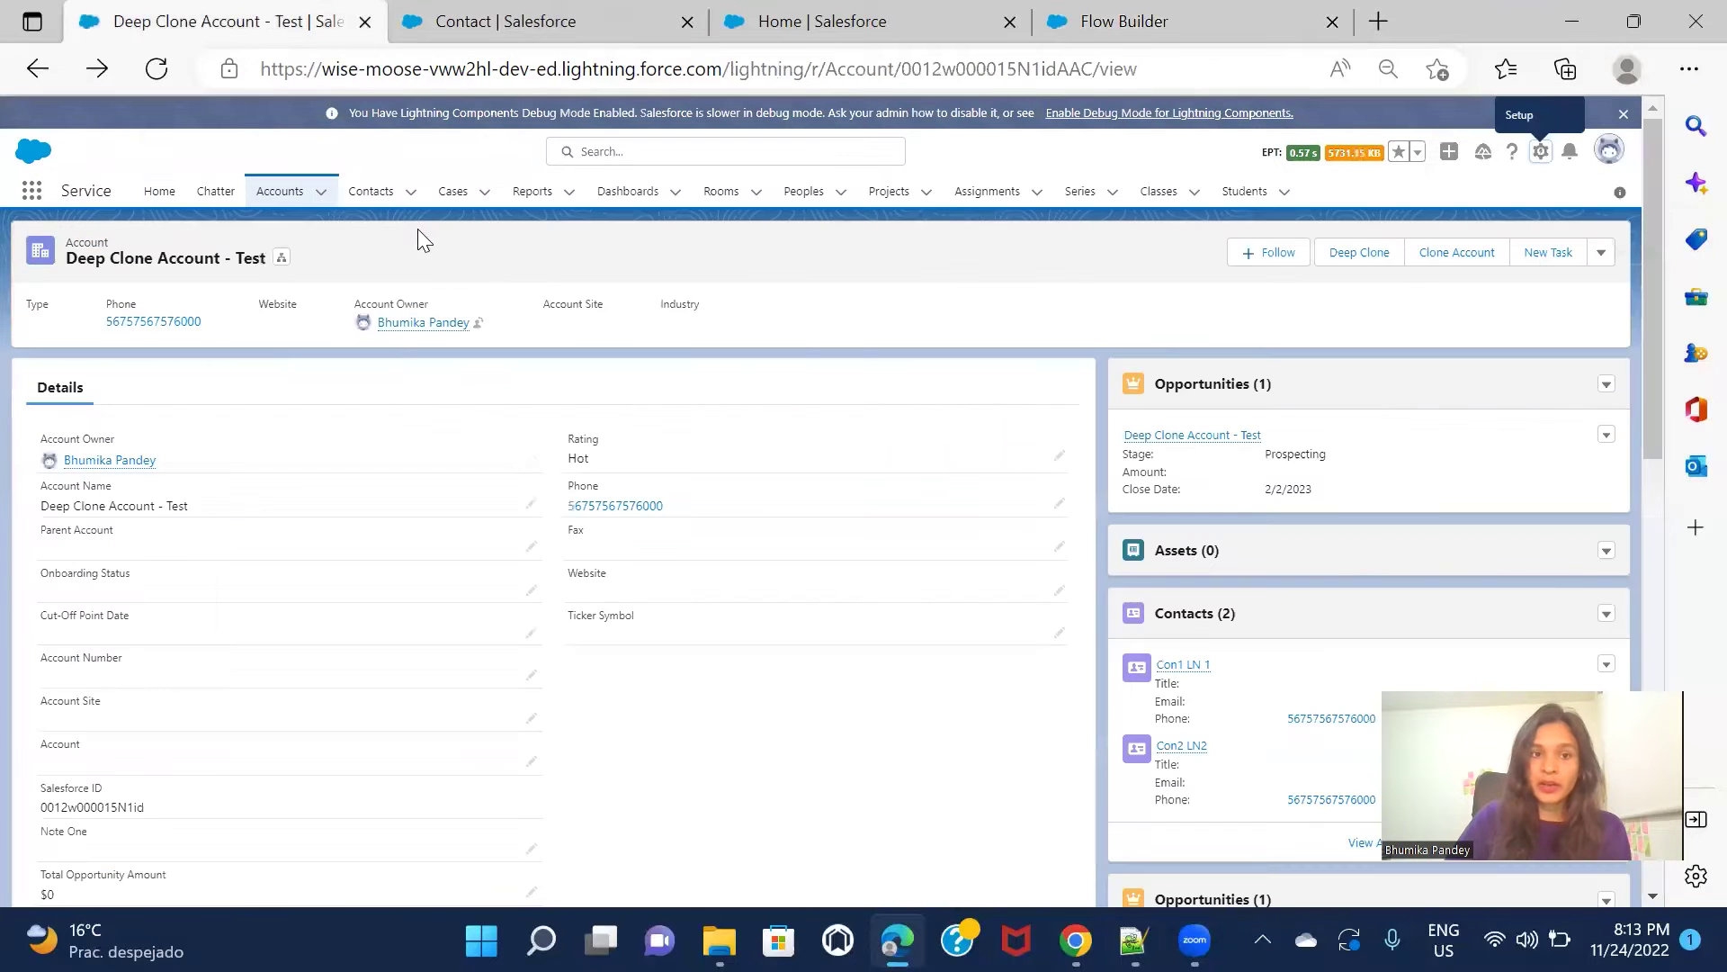
click(376, 193)
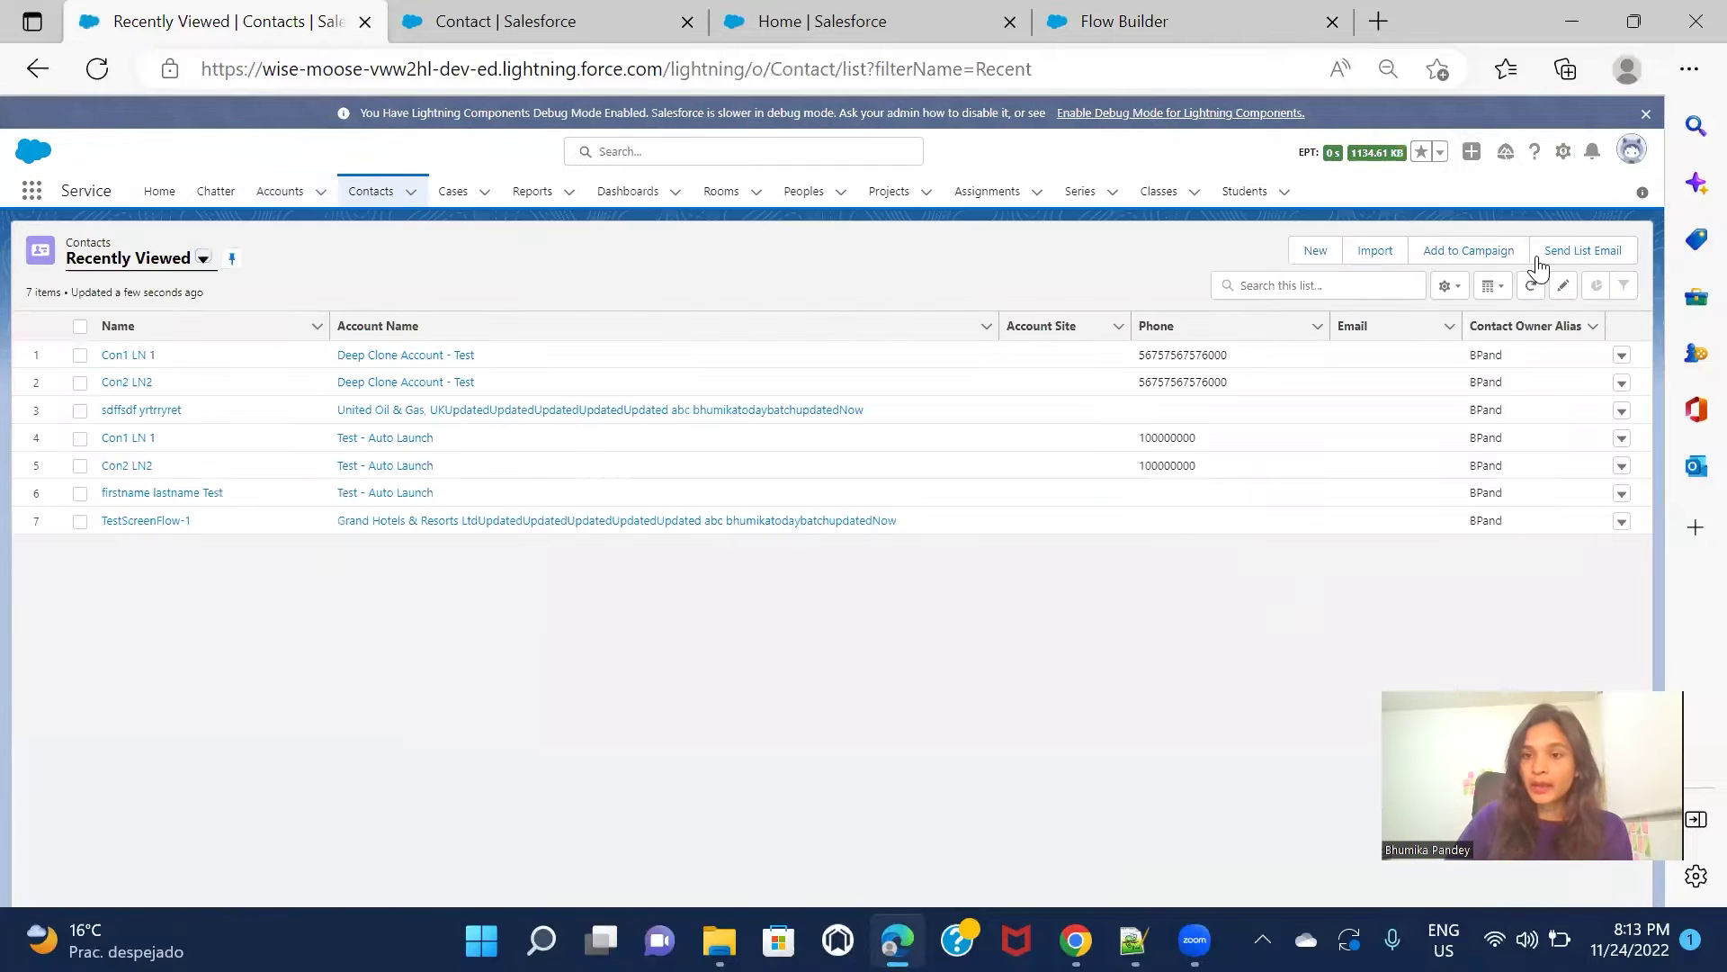
click(1316, 250)
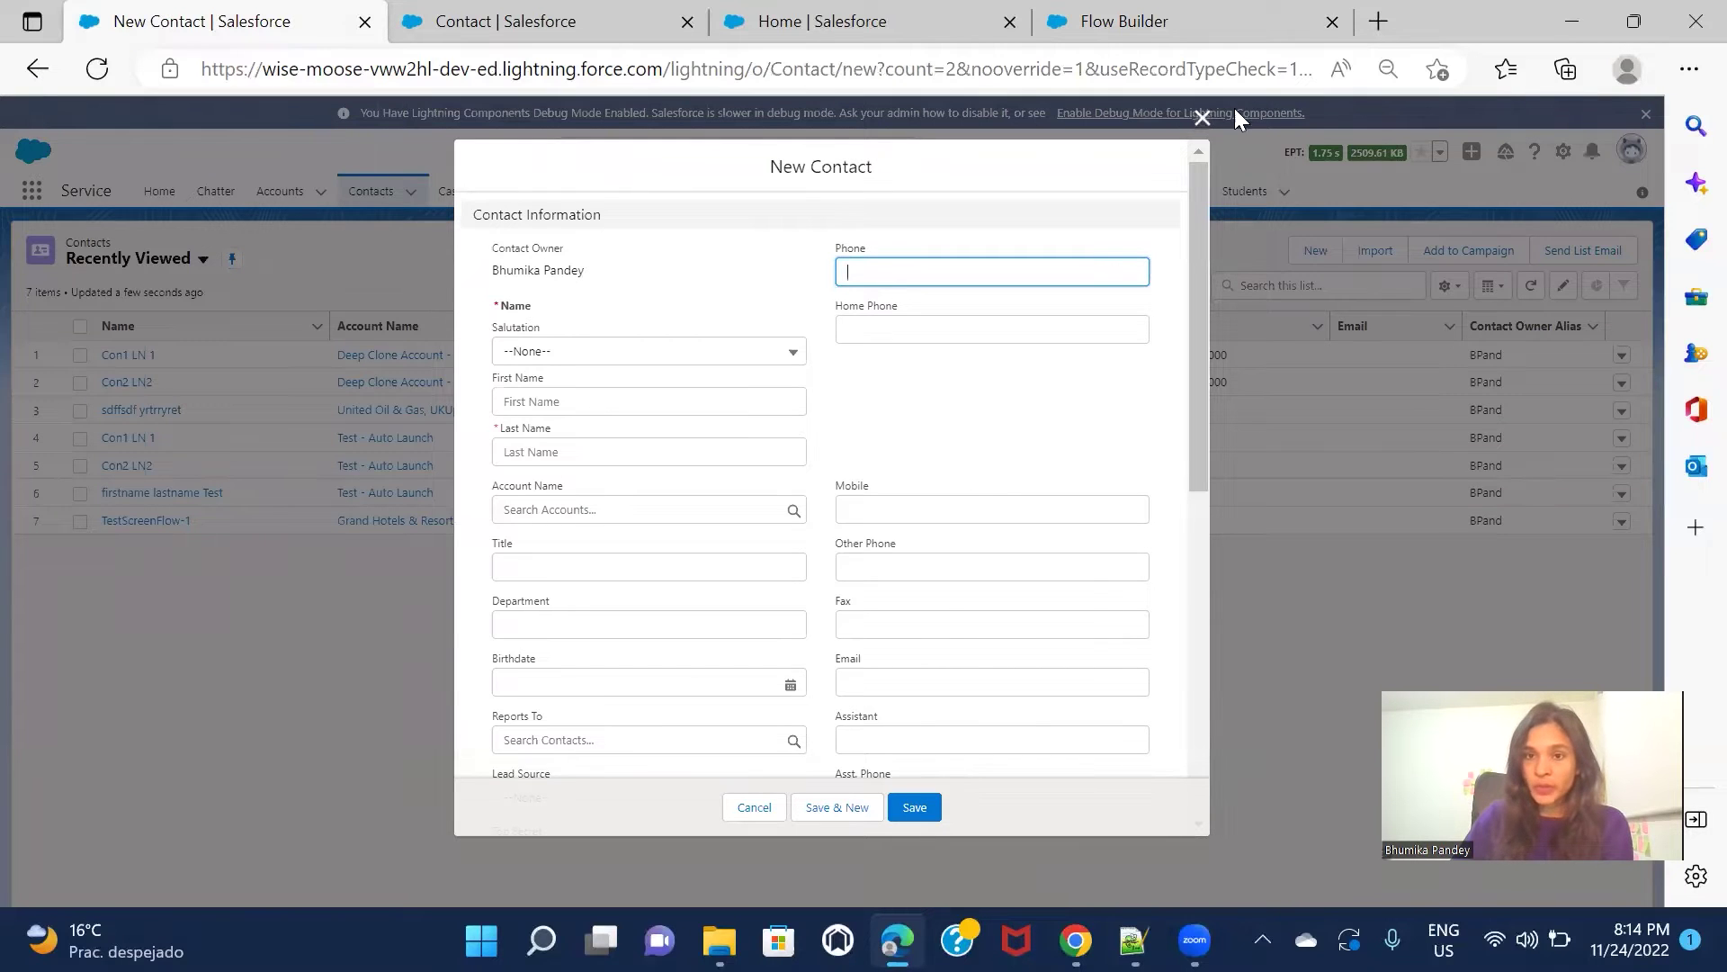
click(1202, 118)
- Back in the flow's start configuration, set the AccountId Is Null condition's value to $GlobalConstant.False and finish the start configuration
click(1178, 24)
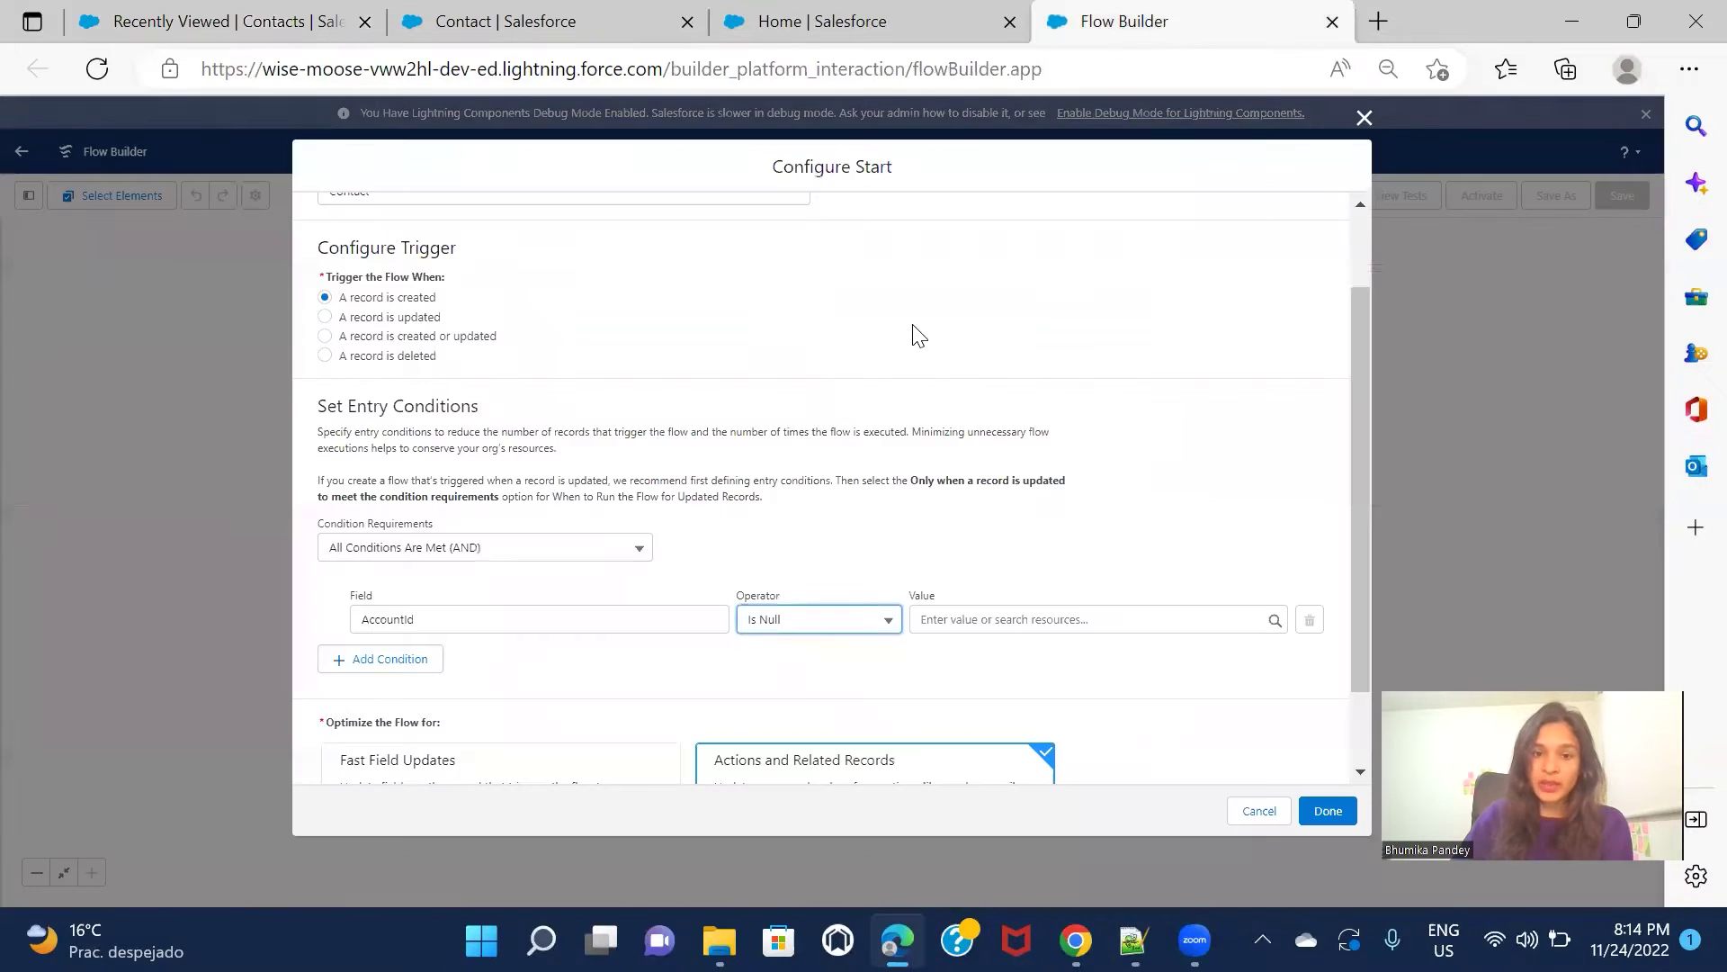
click(1035, 618)
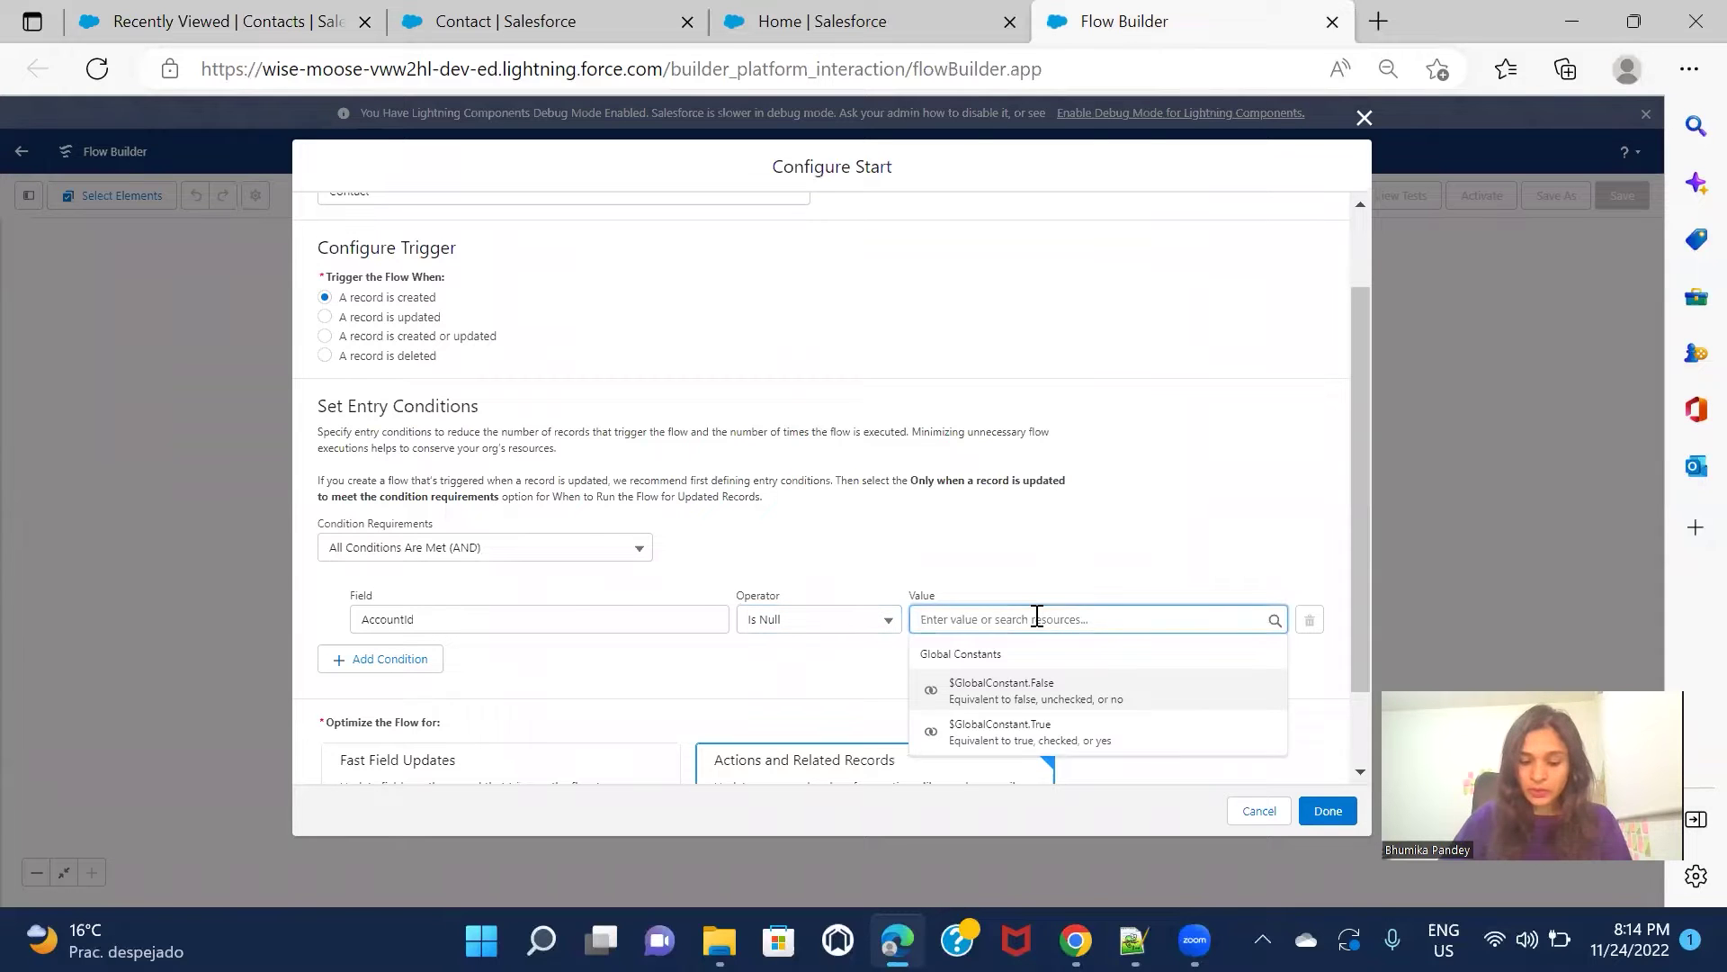
text(f)
click(1062, 700)
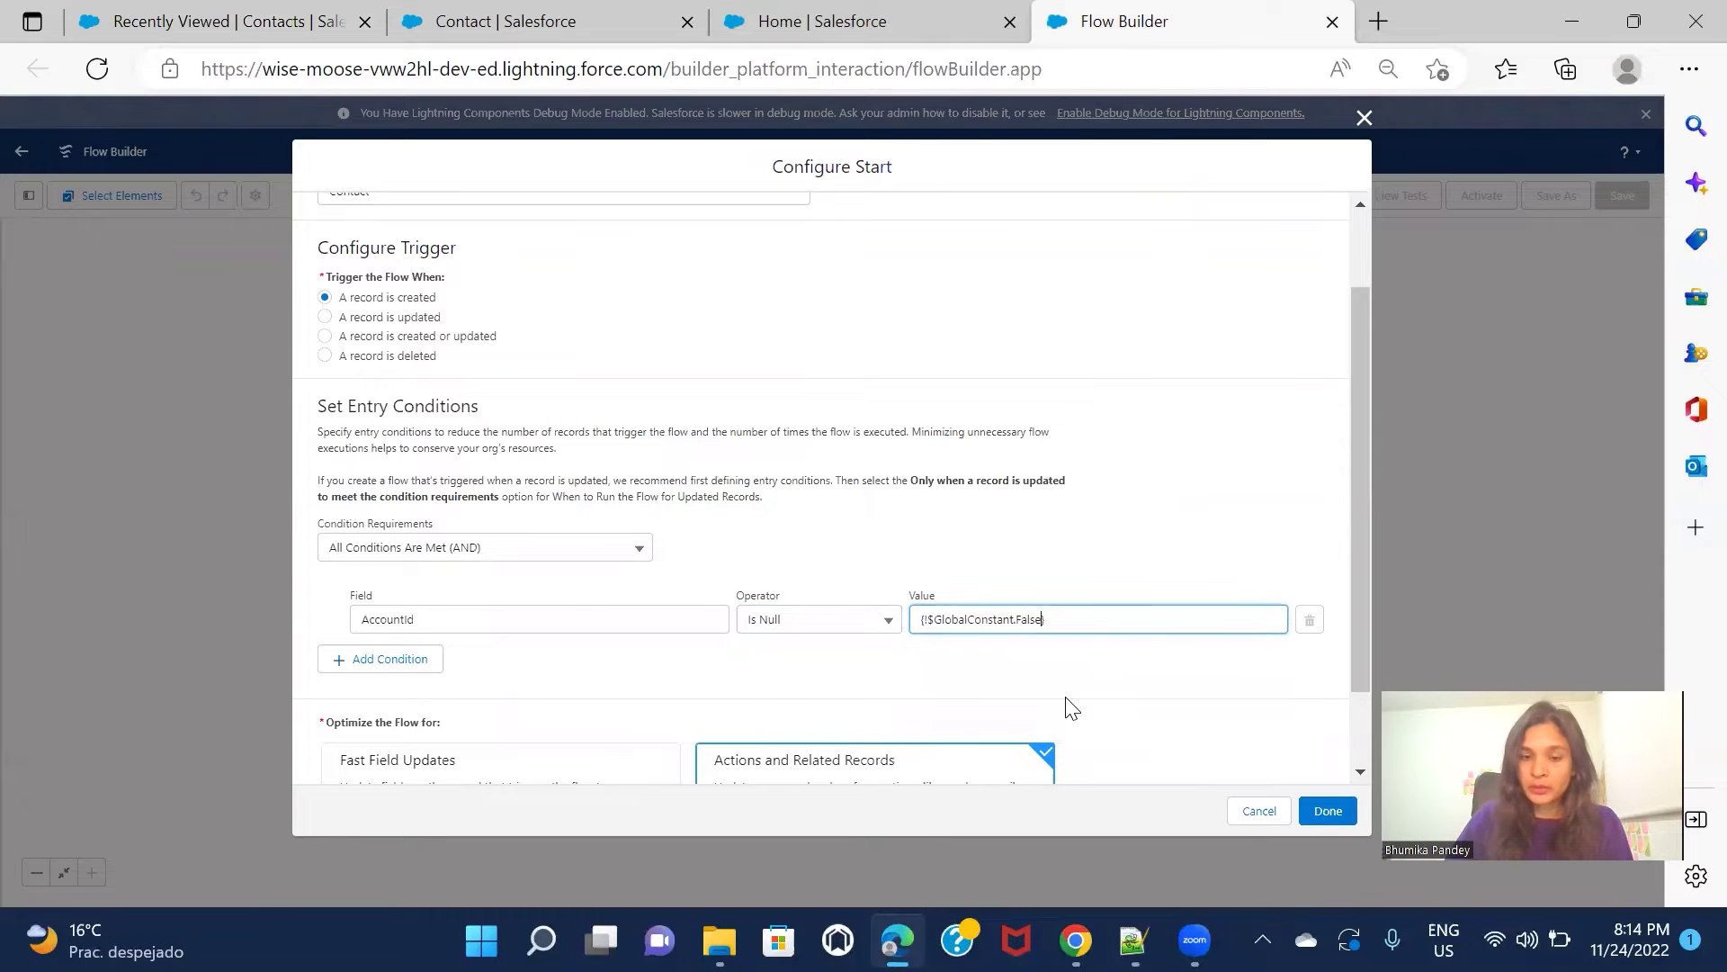
click(1074, 558)
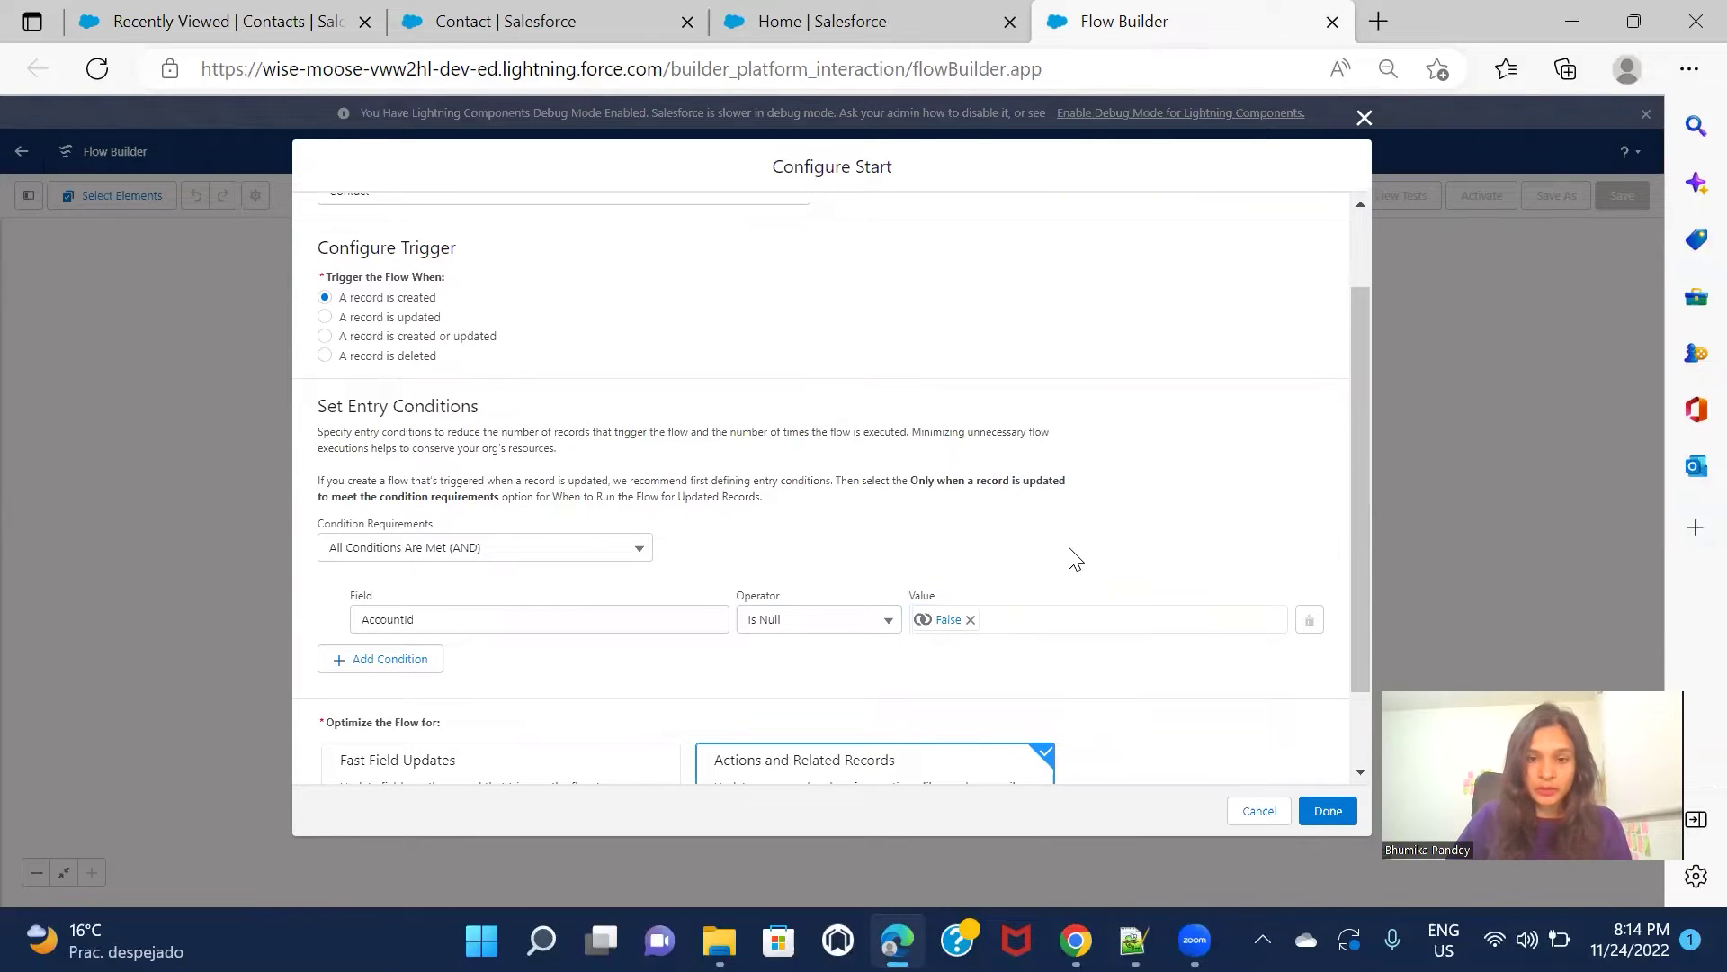
scroll(1107, 630, down, 2)
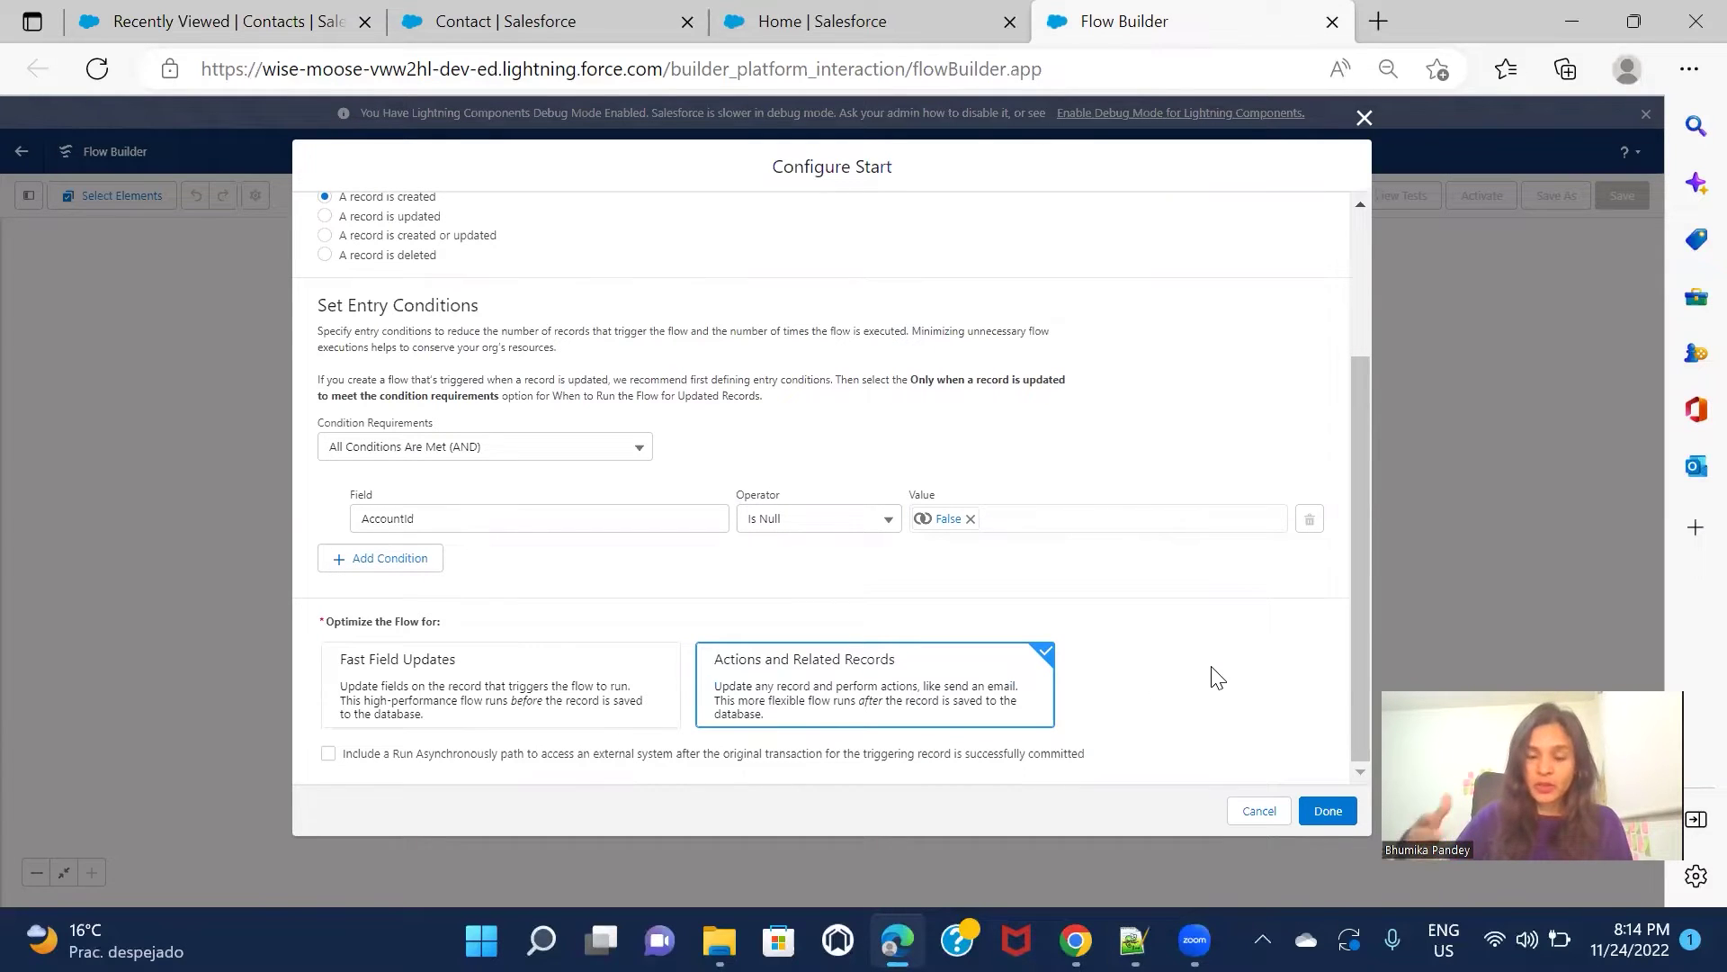
scroll(779, 511, up, 3)
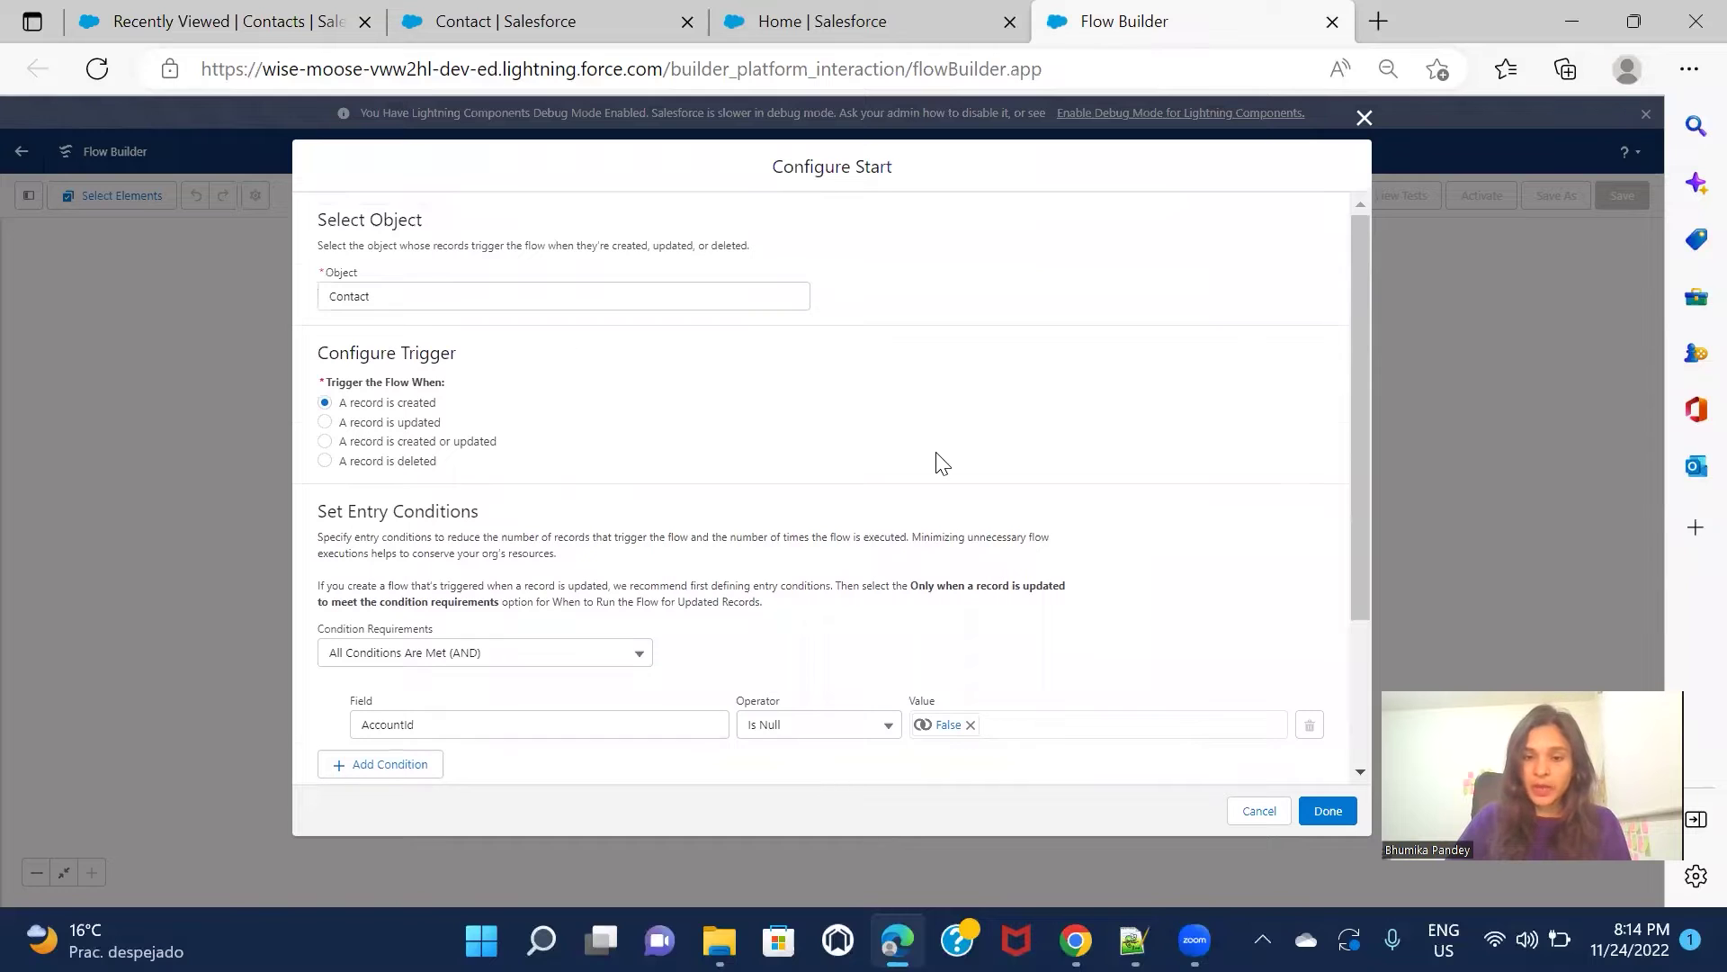
scroll(940, 463, down, 3)
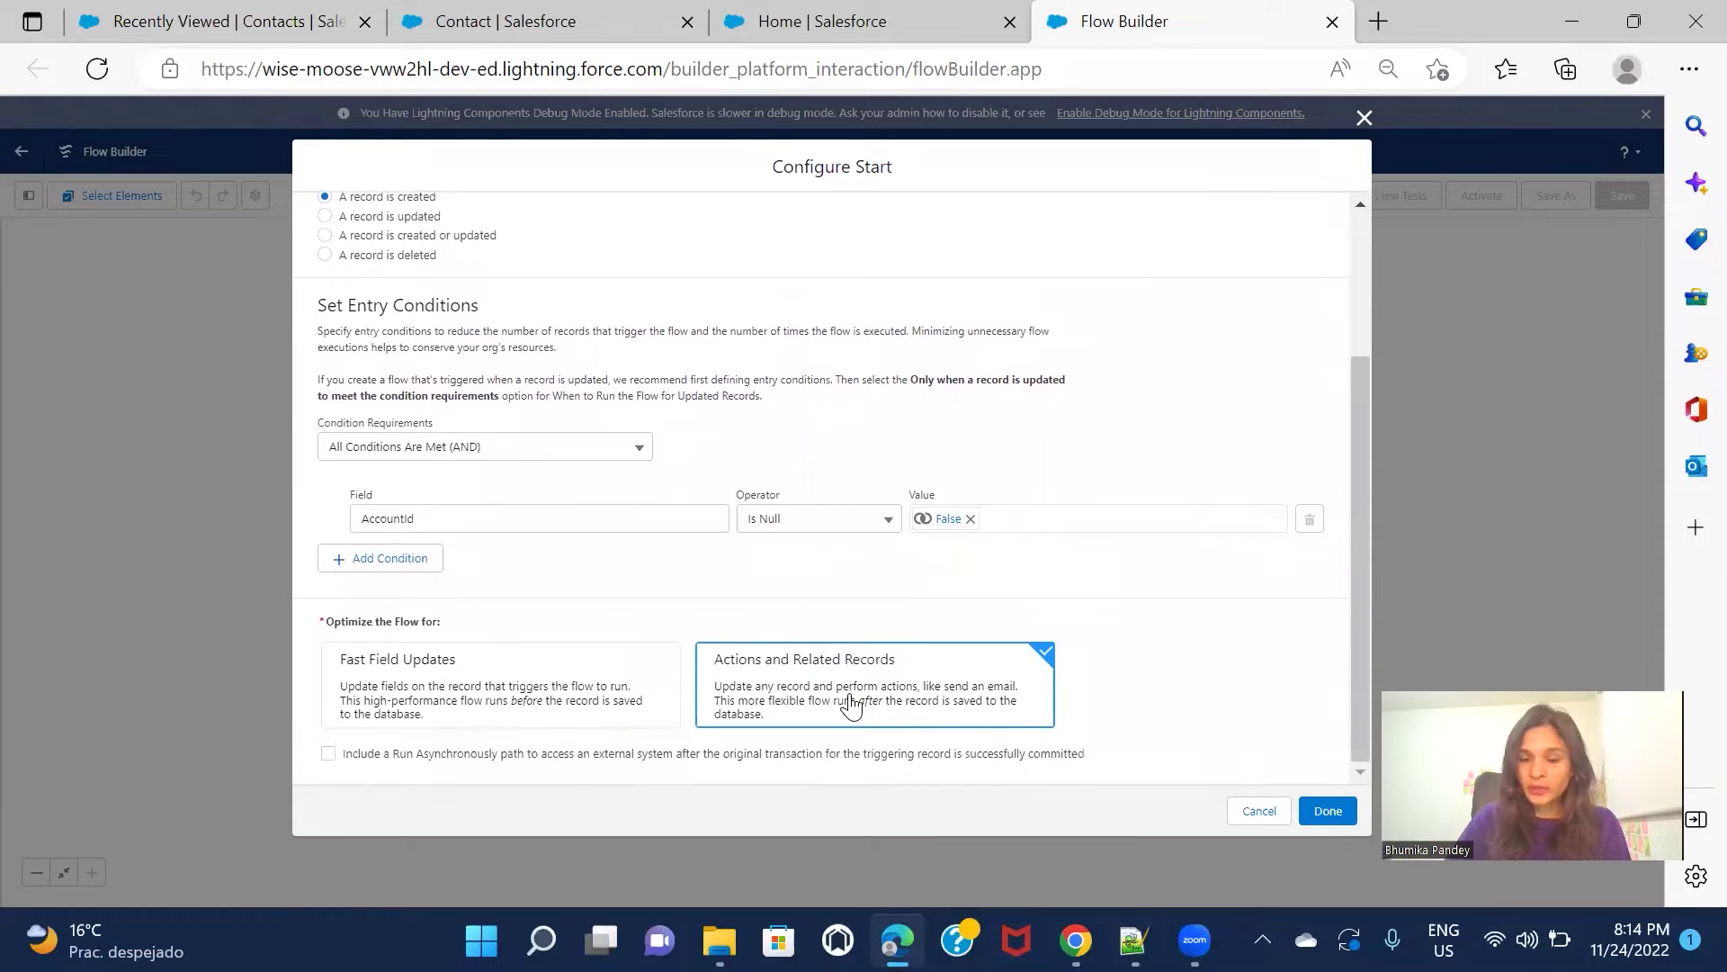
click(1329, 814)
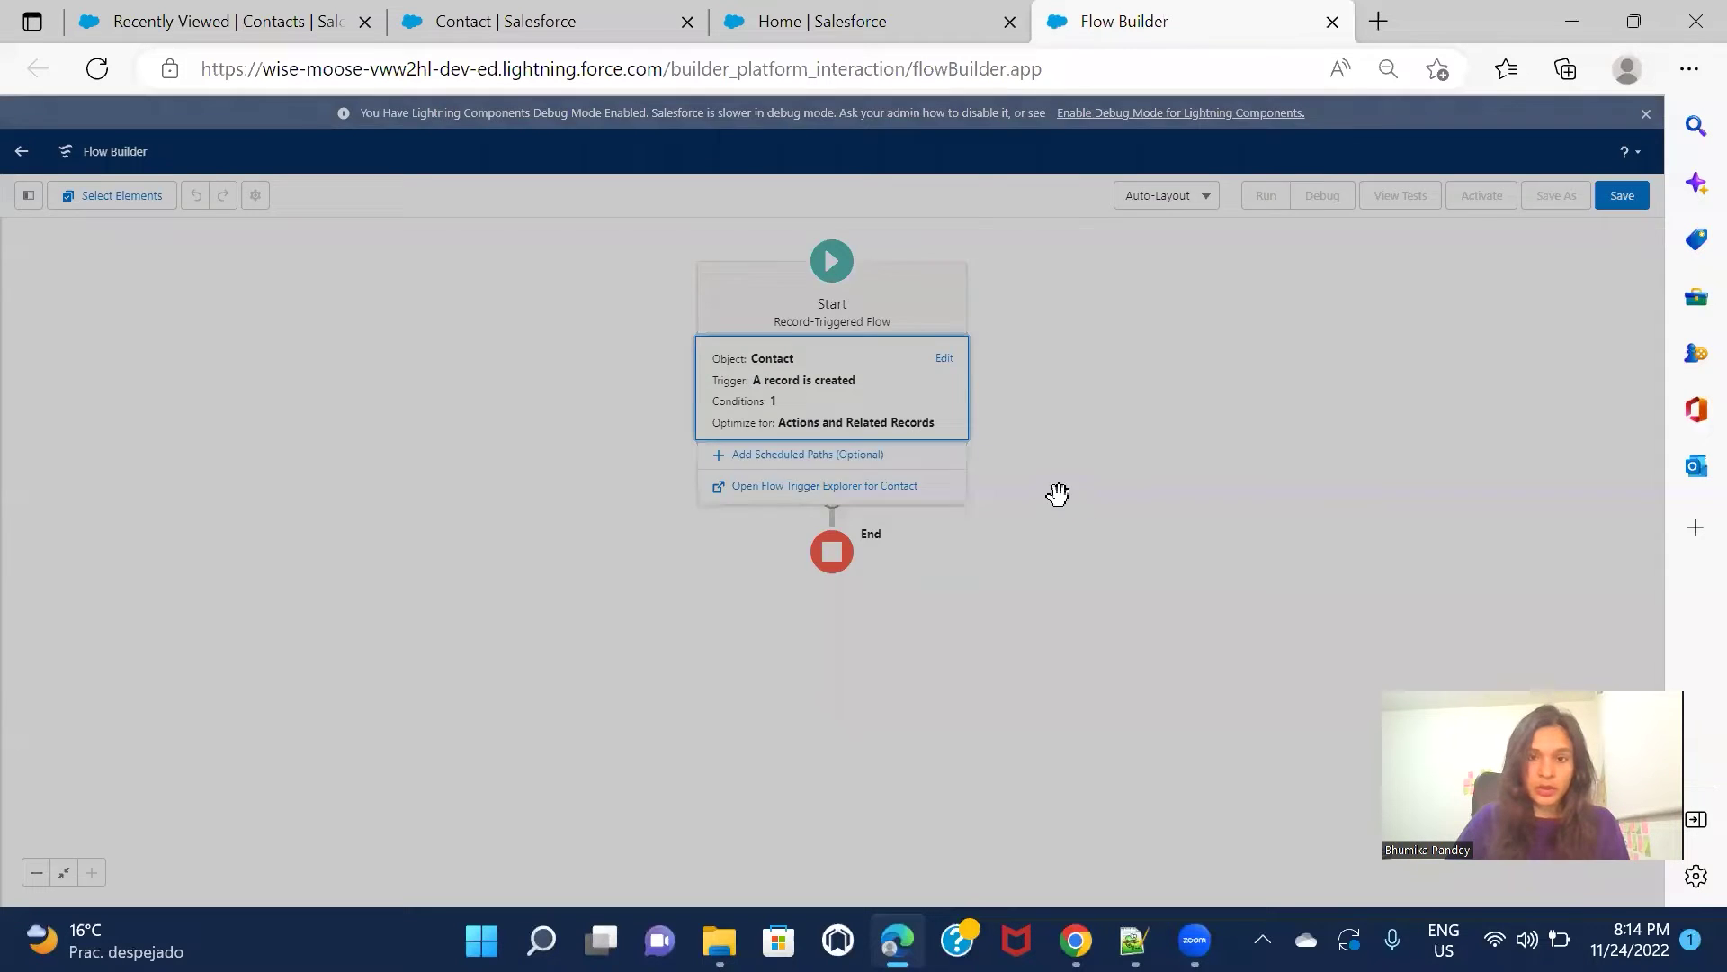
- Switch the flow canvas to the Free-Form layout and move the Start element closer to the toolbox
click(1165, 195)
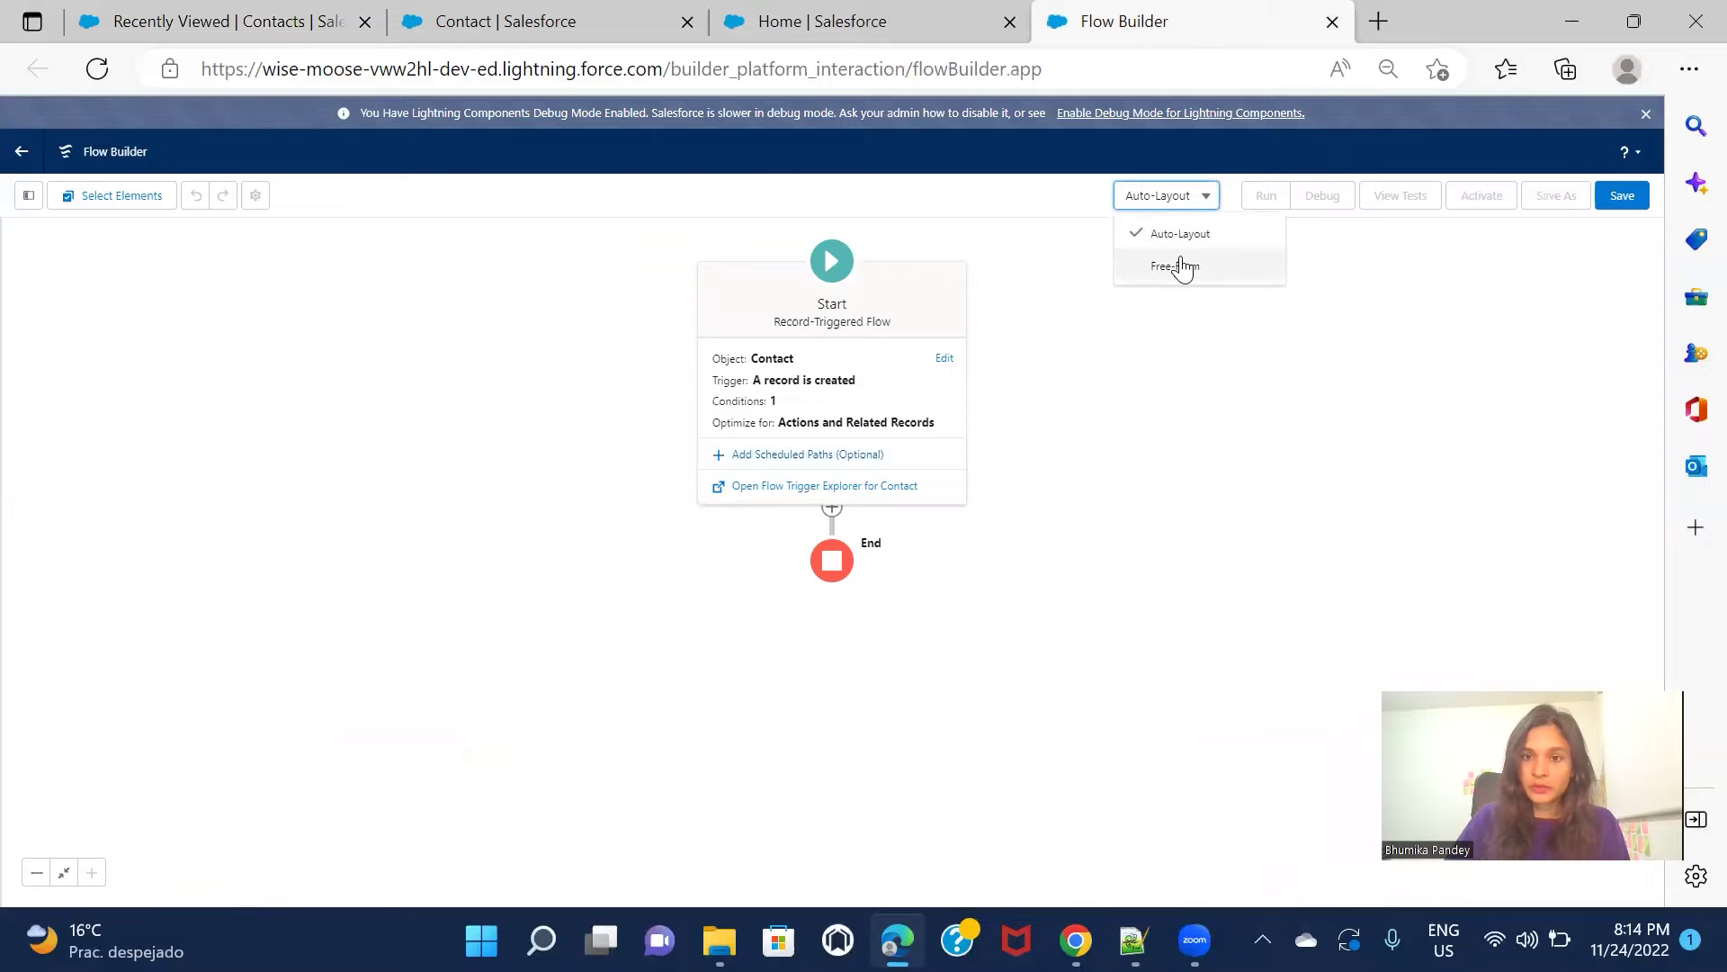
click(1177, 267)
drag(911, 284, 441, 277)
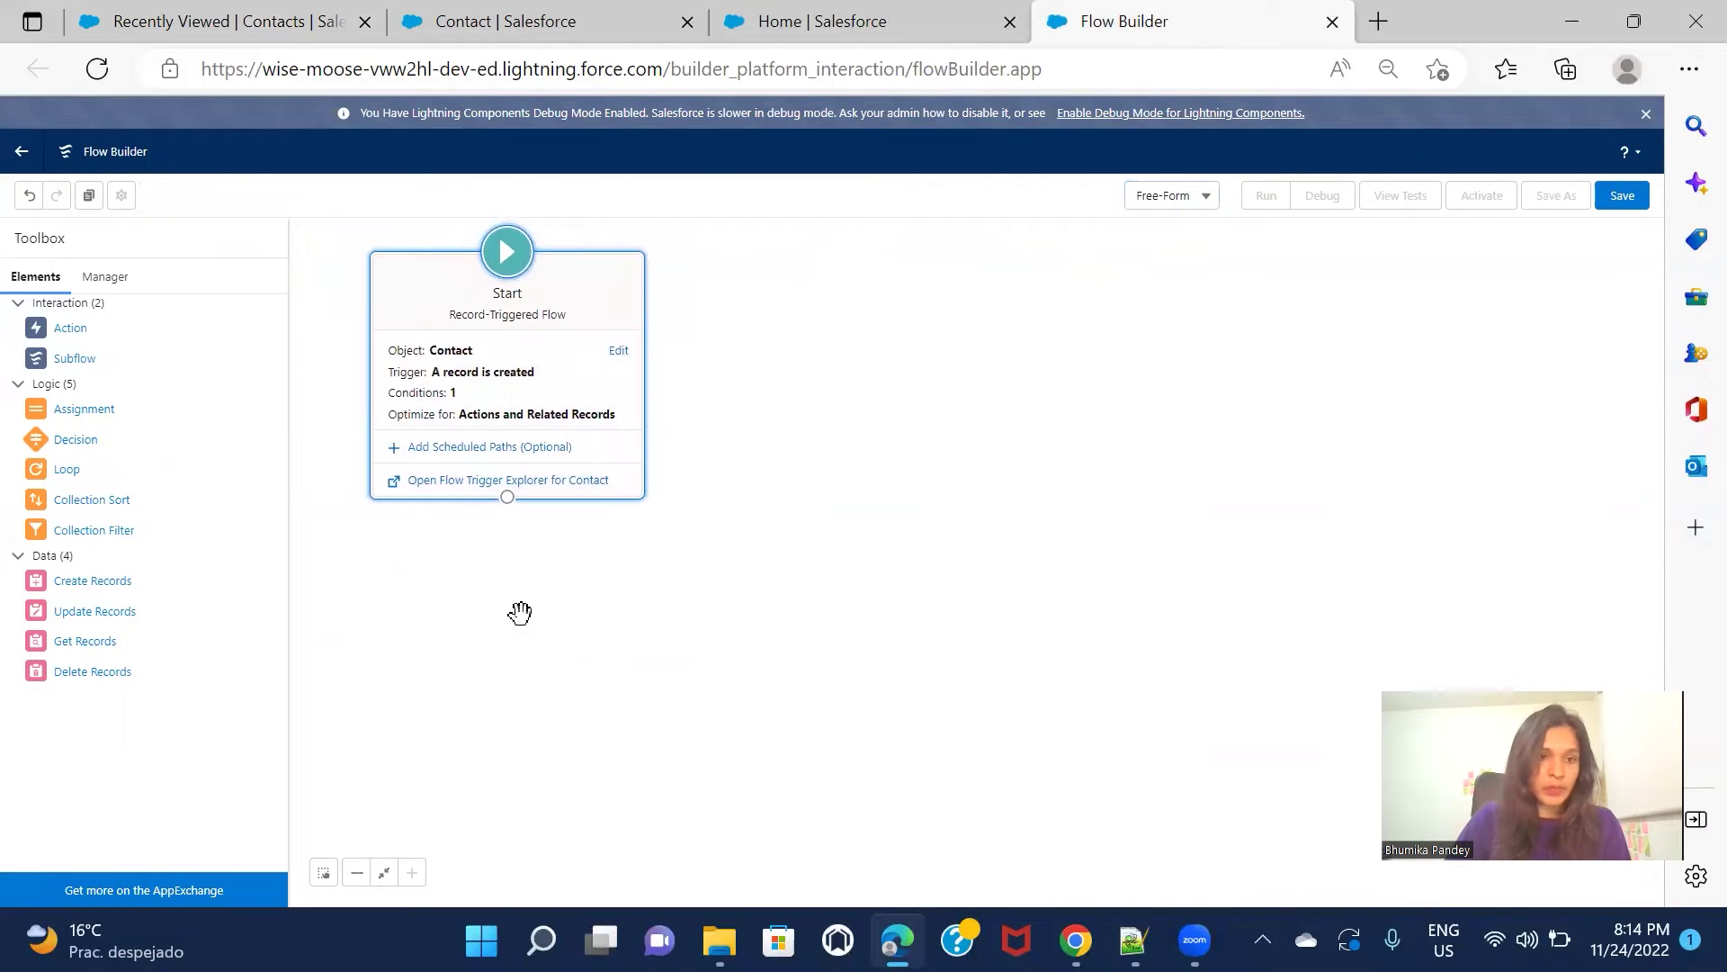
- Add an Update Records element below the Start element and label it Update Account
drag(95, 612, 486, 586)
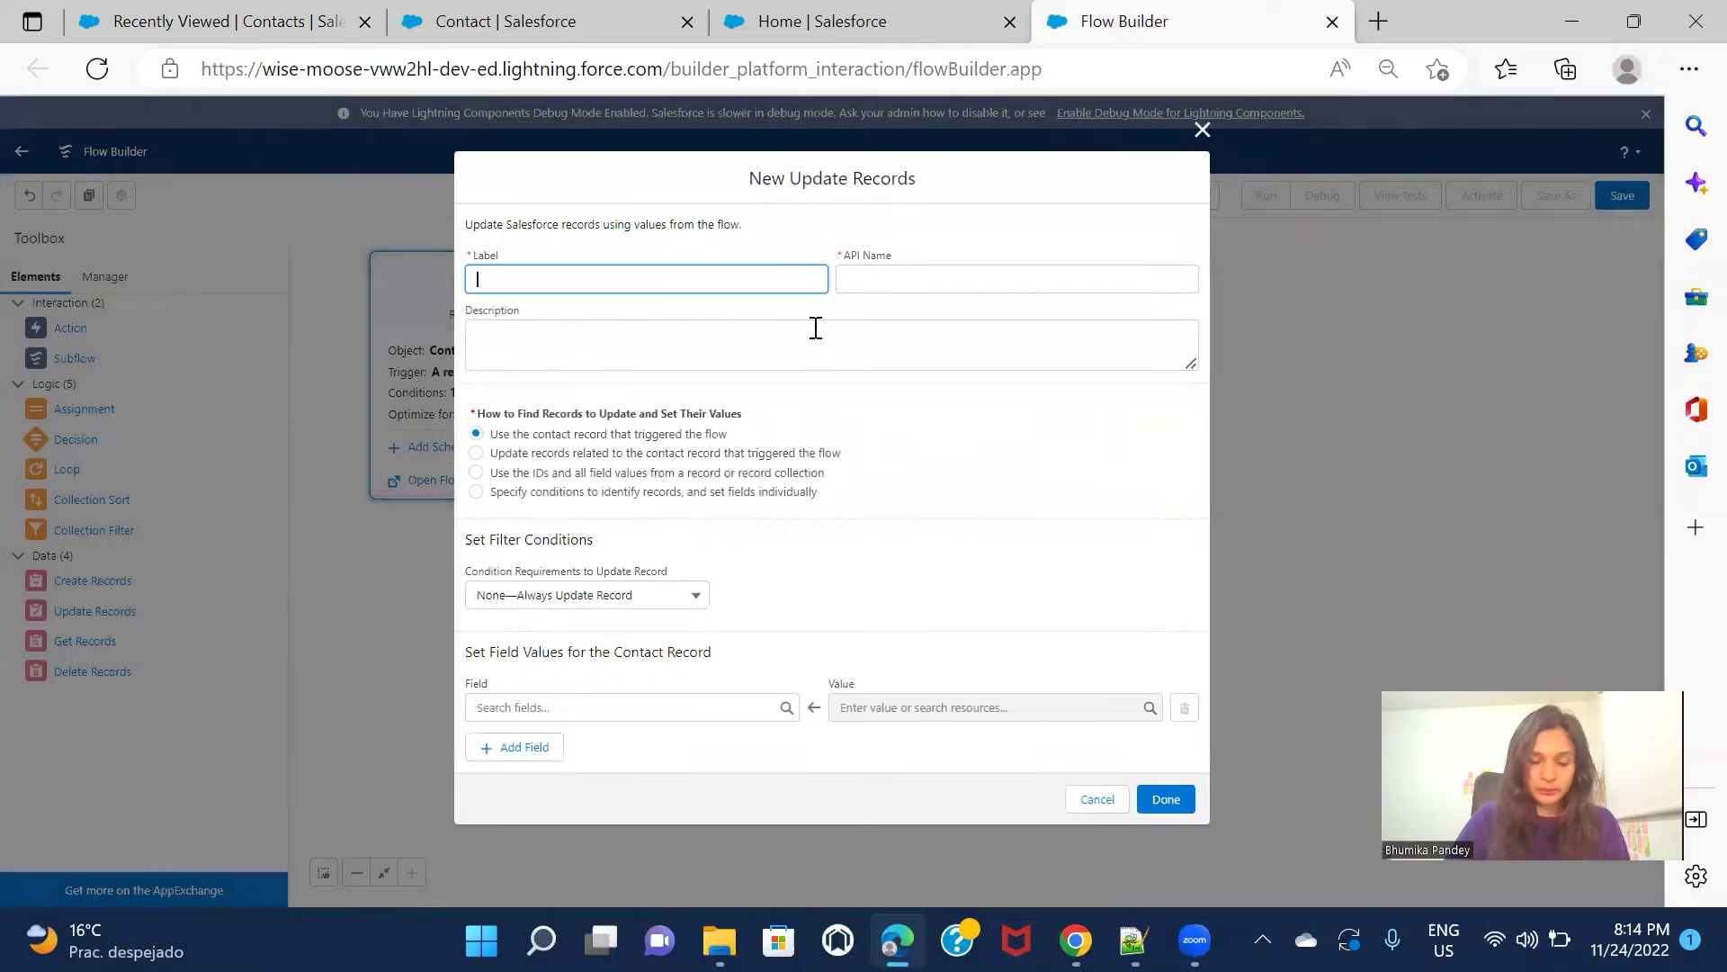
text(Update Account)
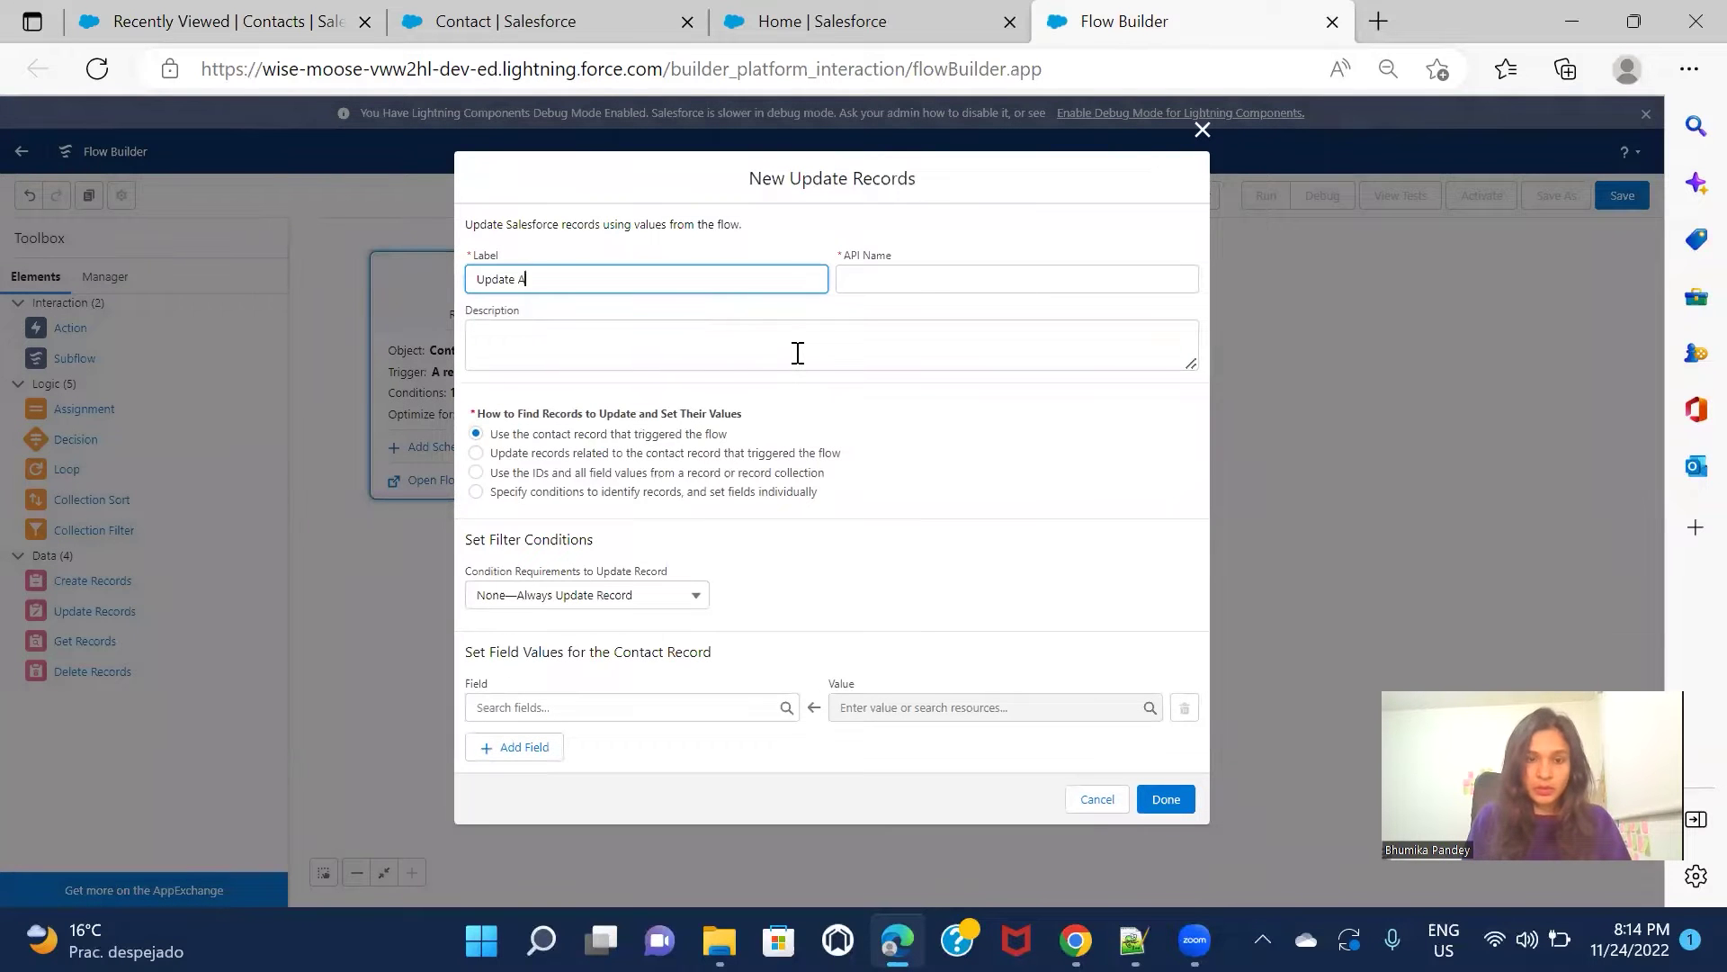
click(894, 313)
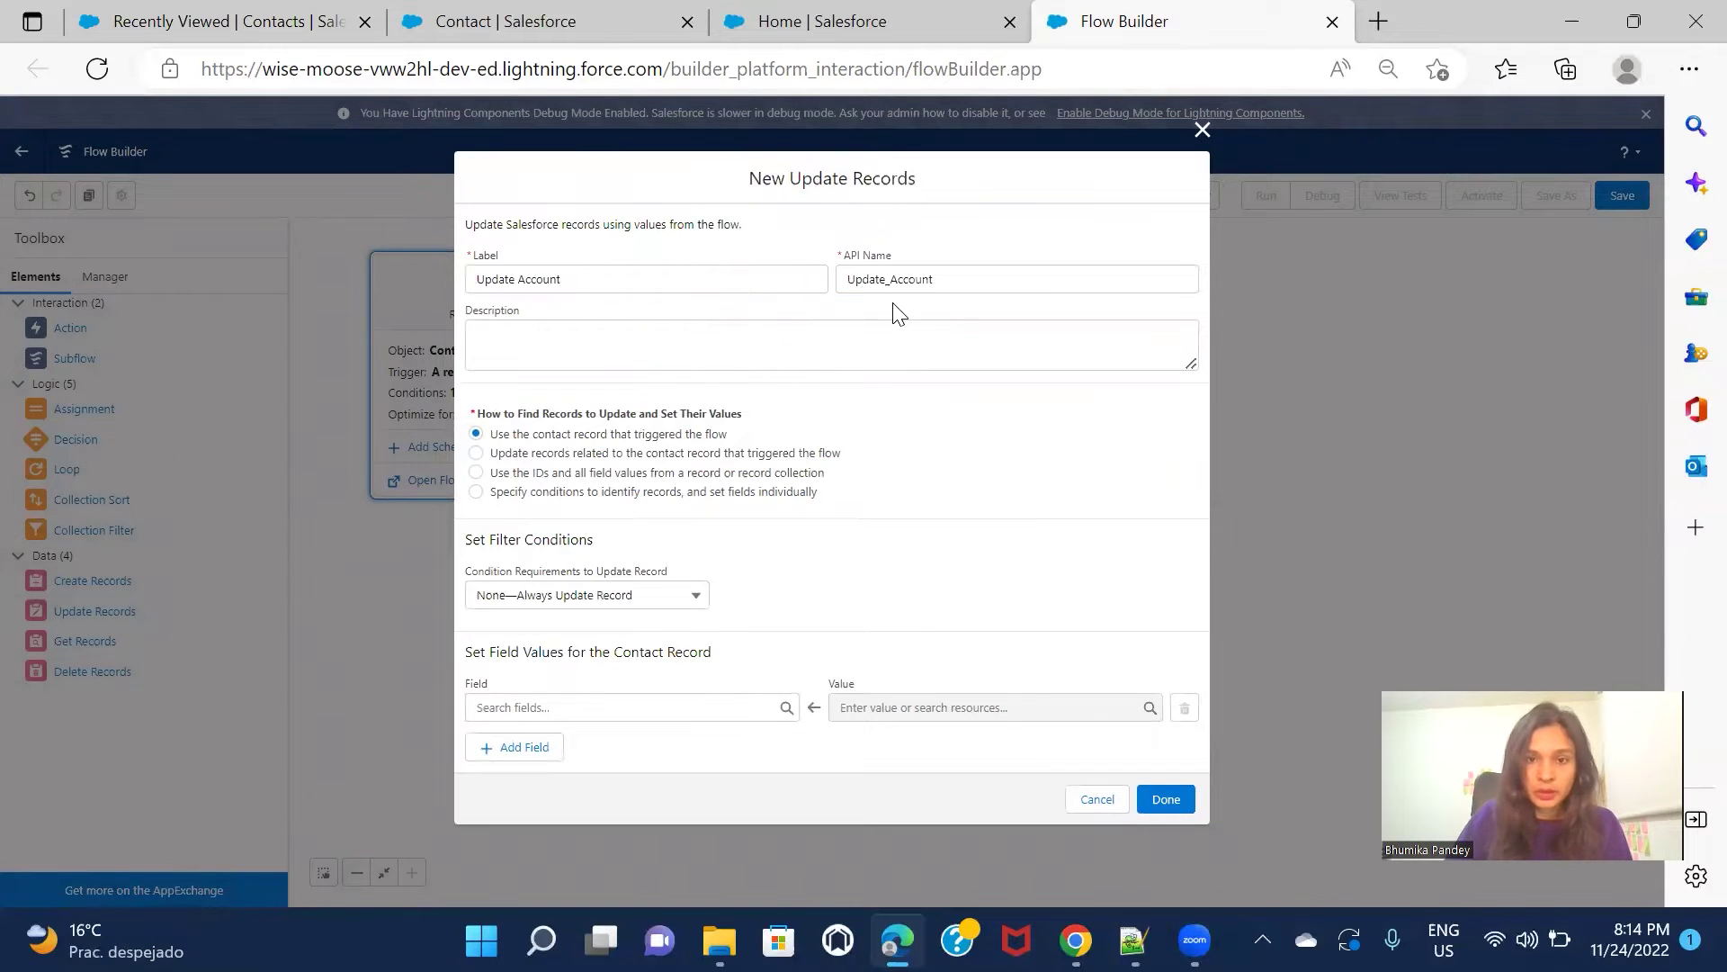
- Have the Update Account element find records by specified conditions with individually set fields, and choose Account as its object
click(512, 494)
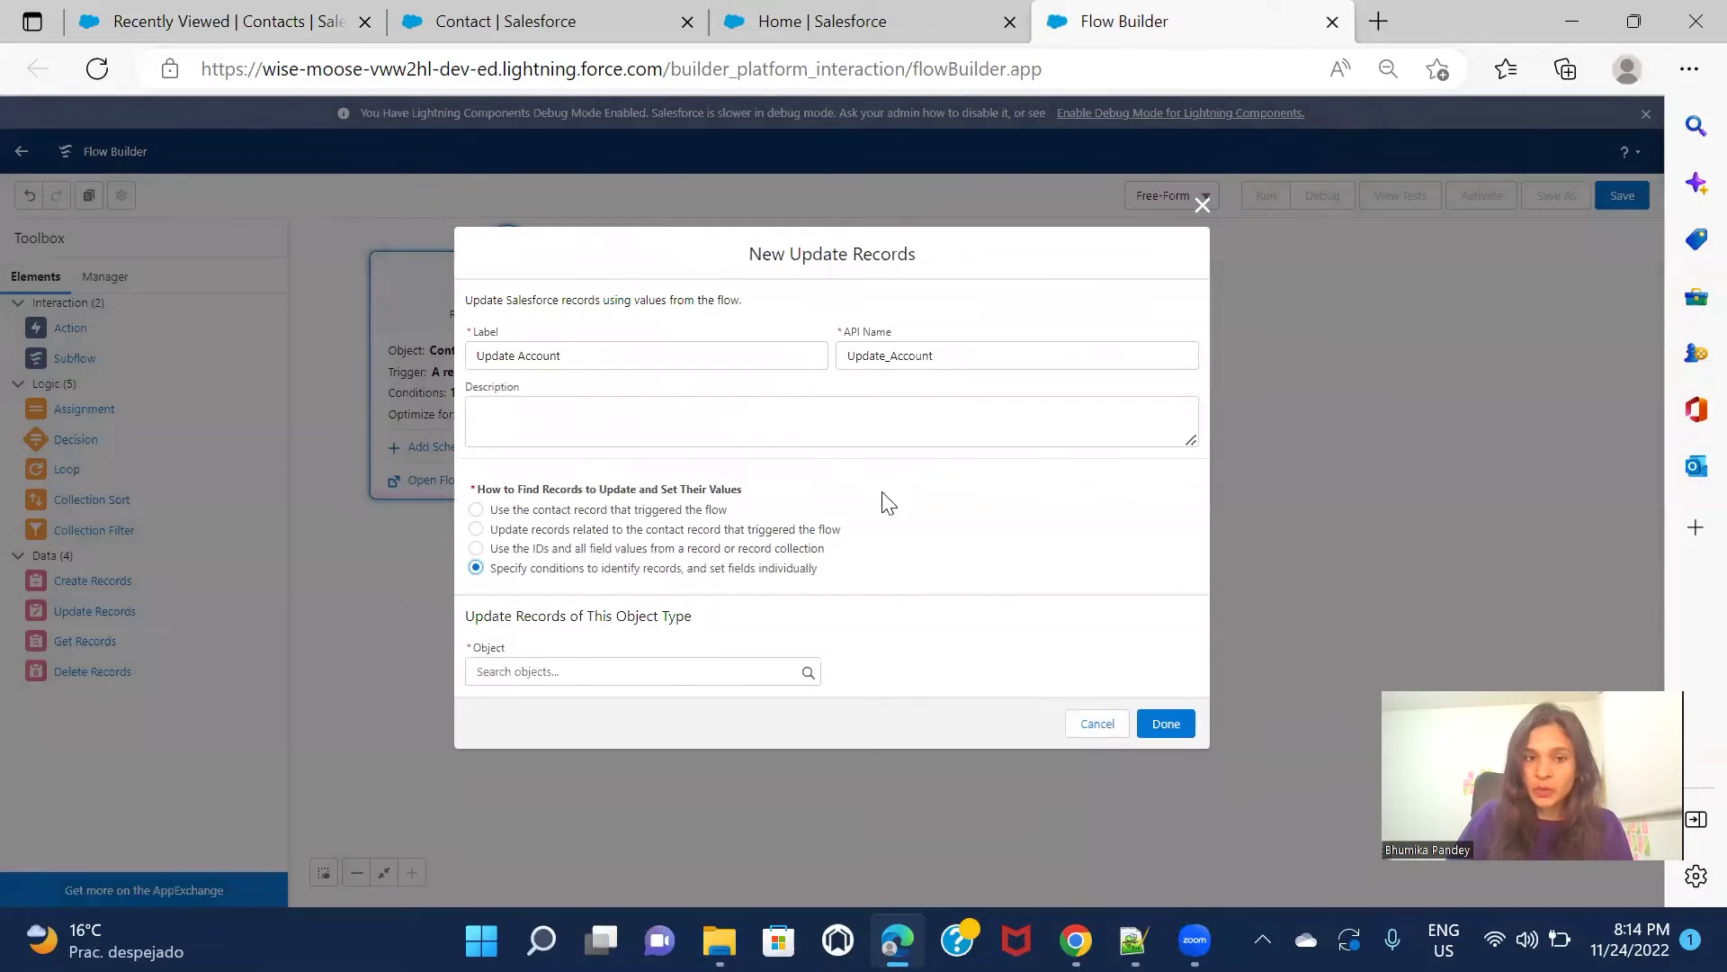
click(667, 677)
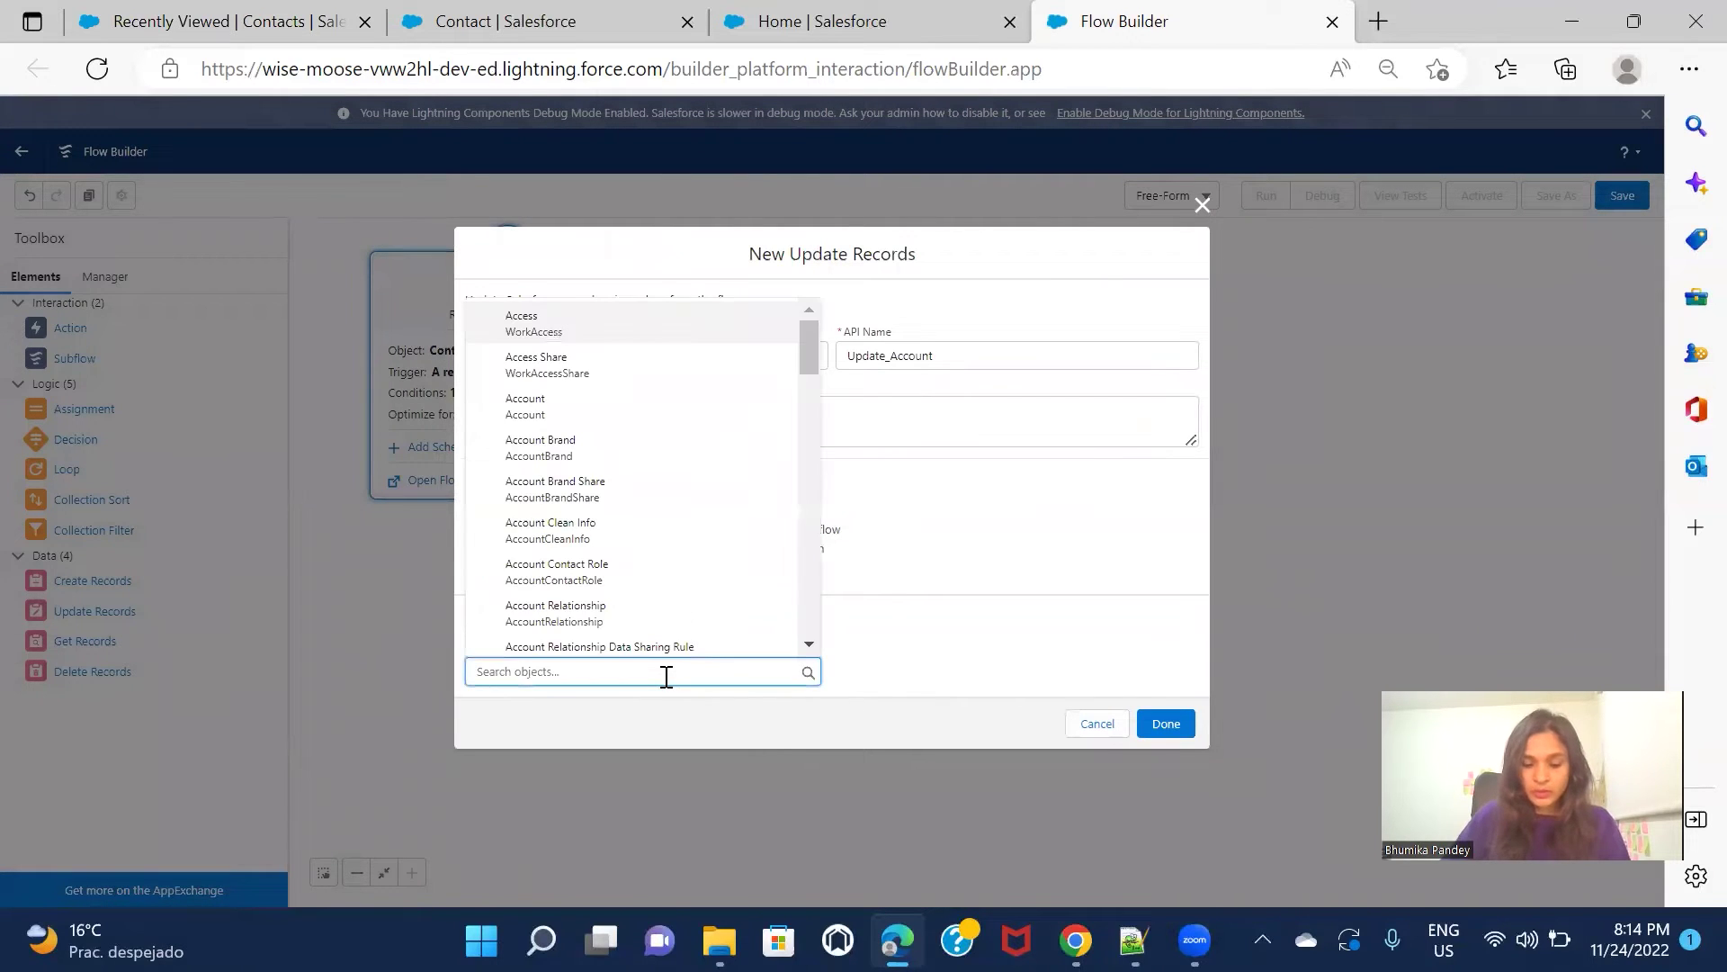
text(Acc)
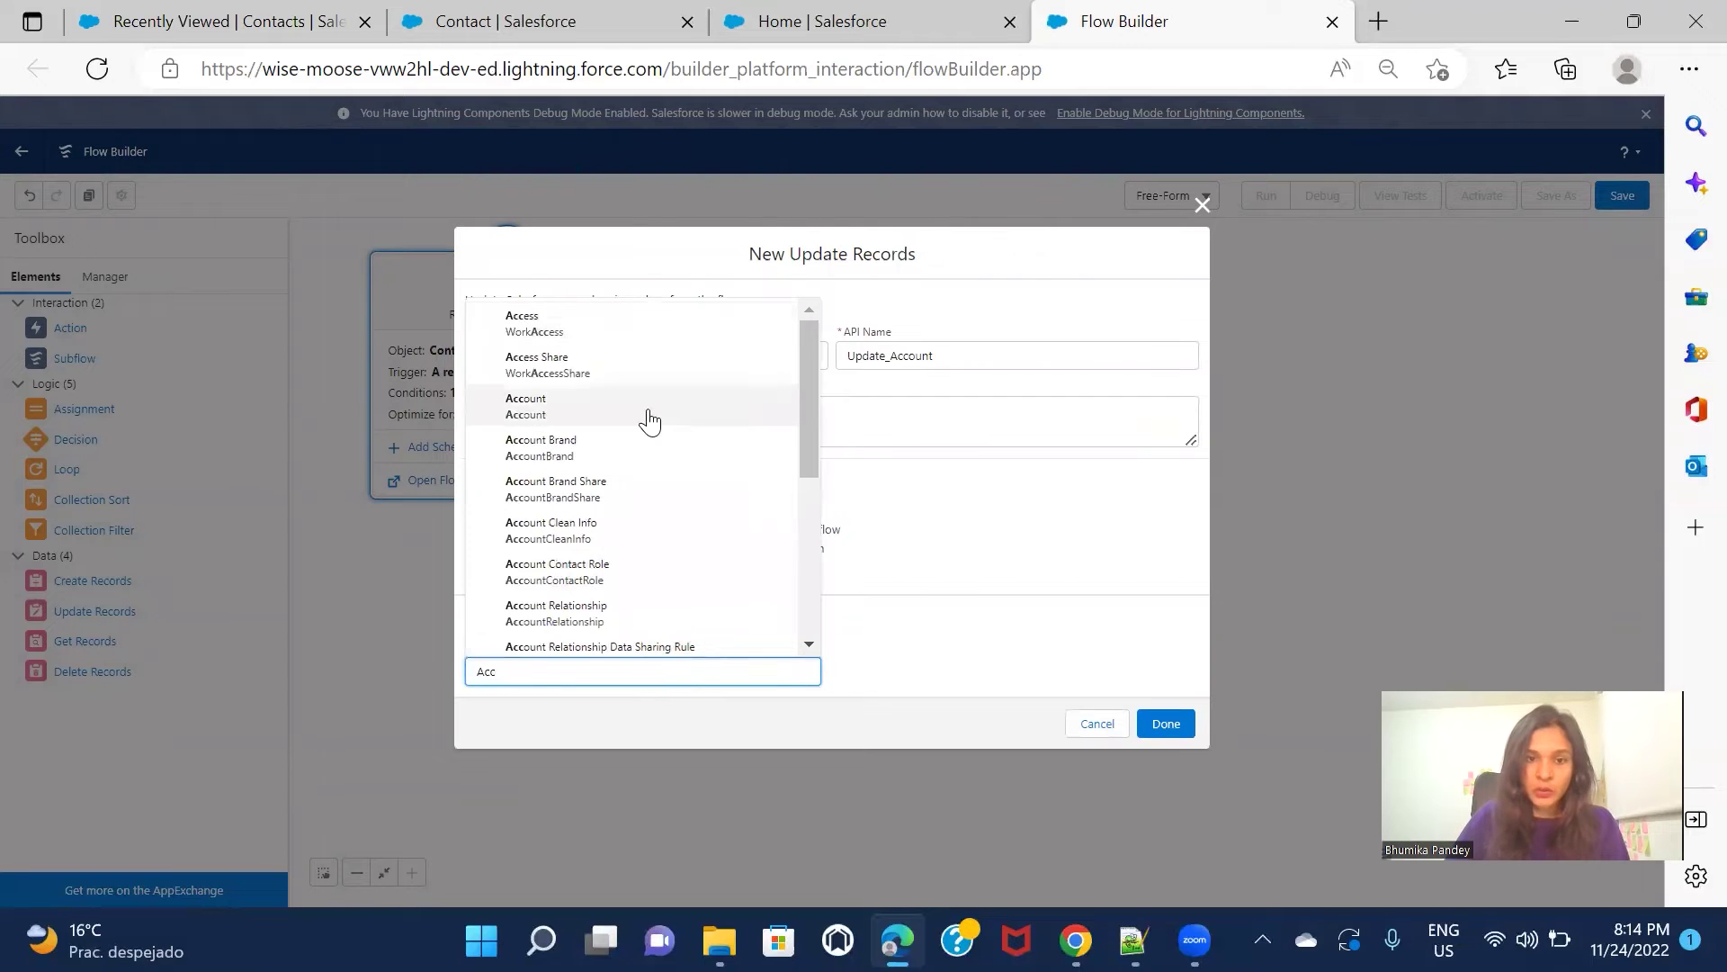
click(646, 413)
scroll(950, 599, down, 1)
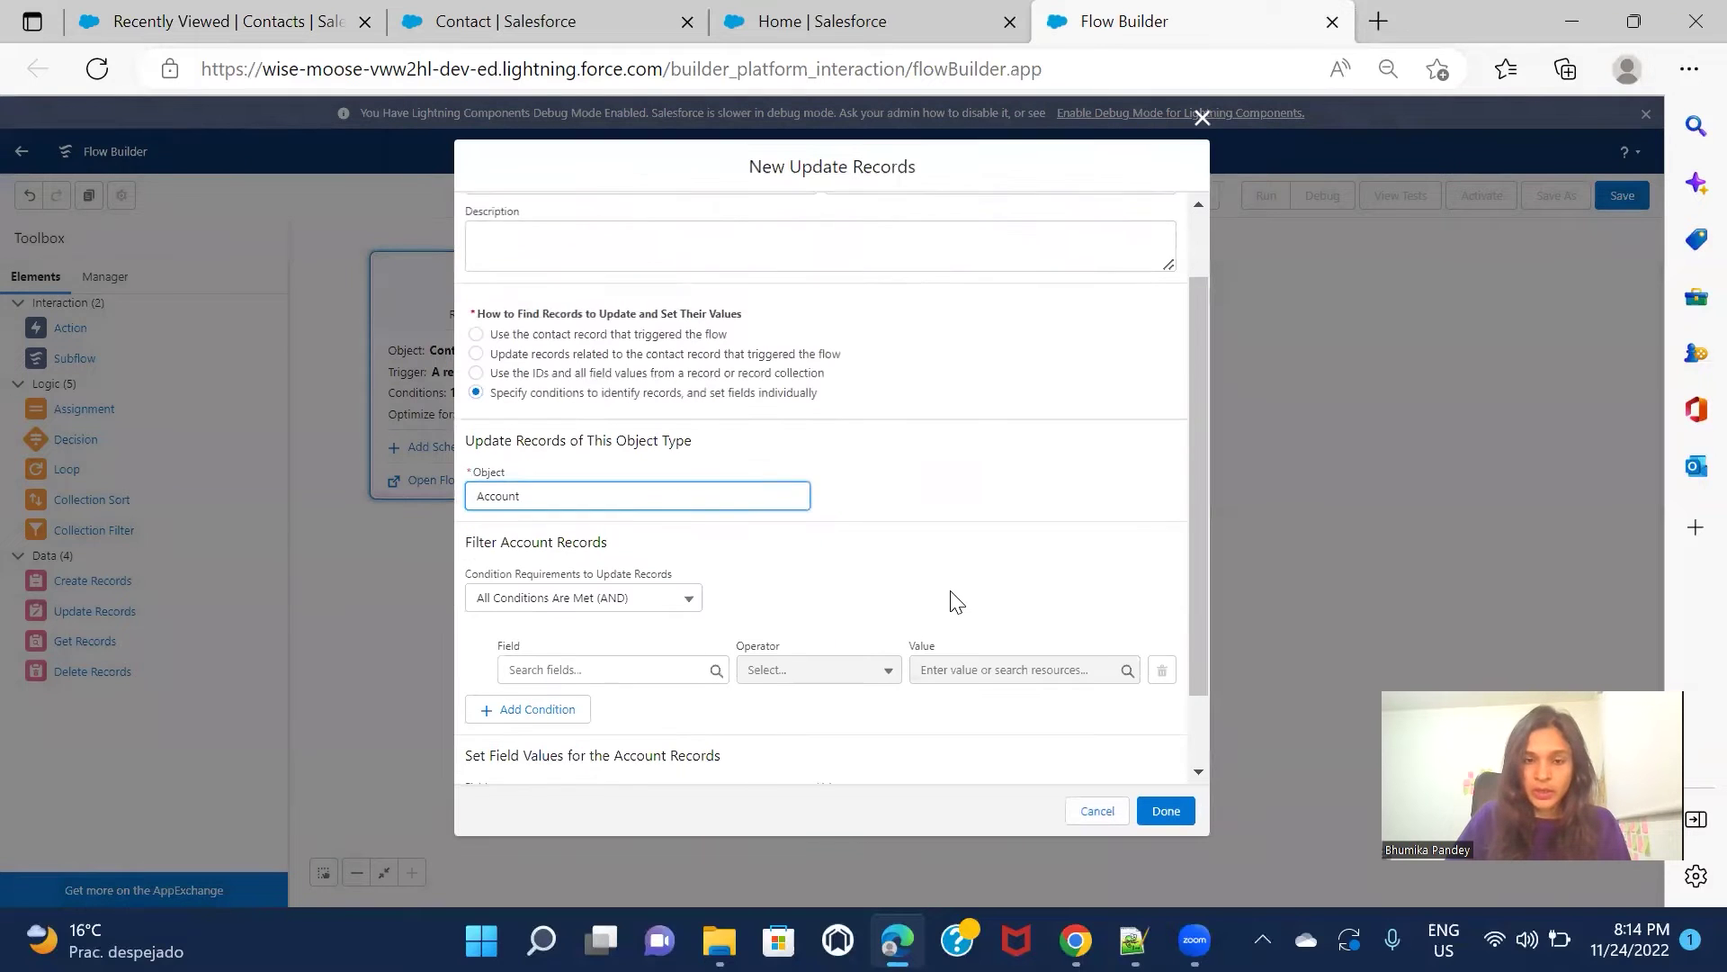
click(977, 509)
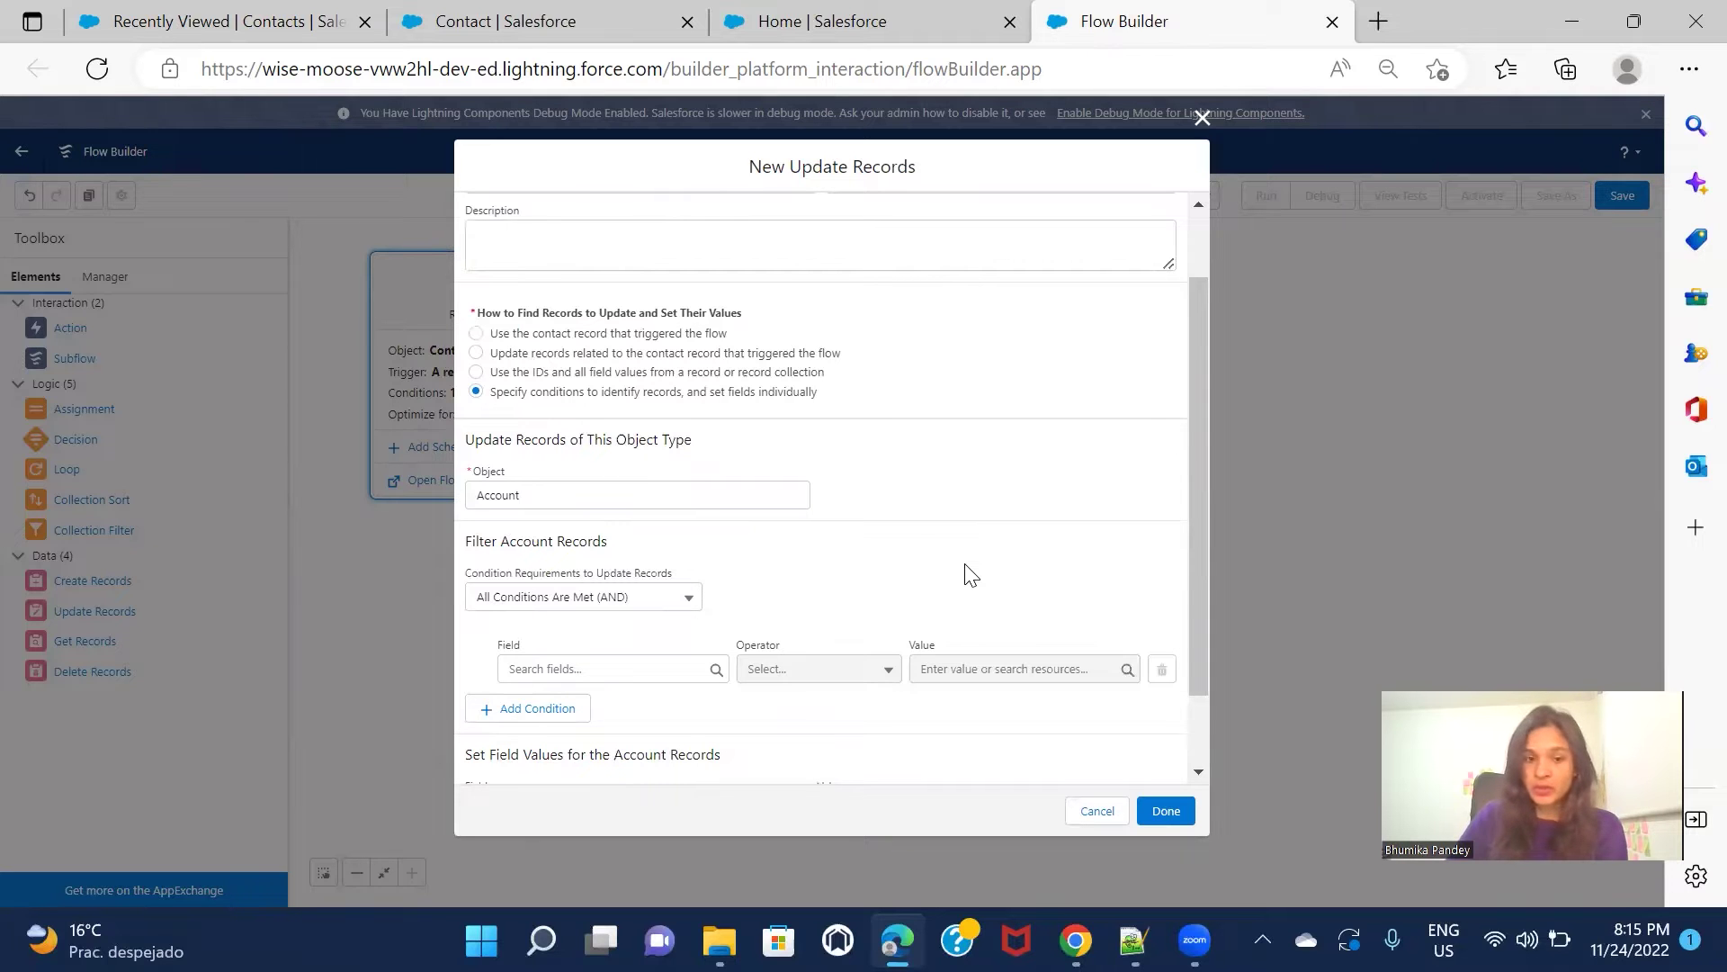
- Filter the Account records to update by Id Equals the triggering contact's AccountId ($Record.AccountId)
click(571, 666)
text(a)
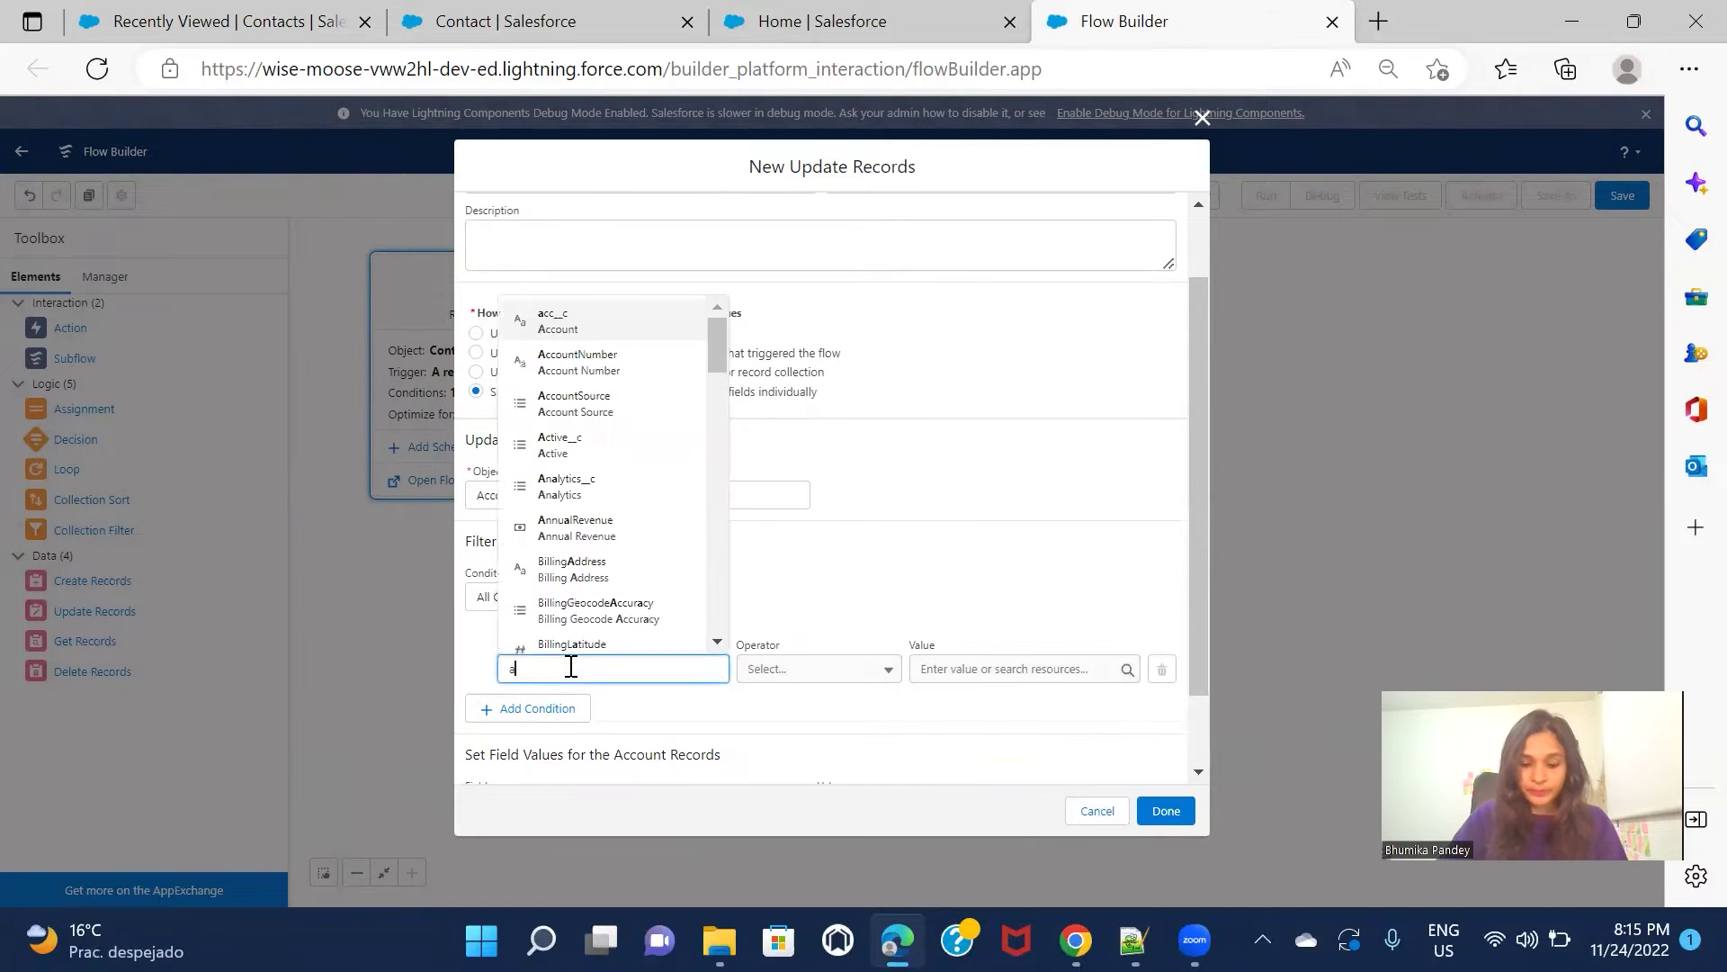
text(cc)
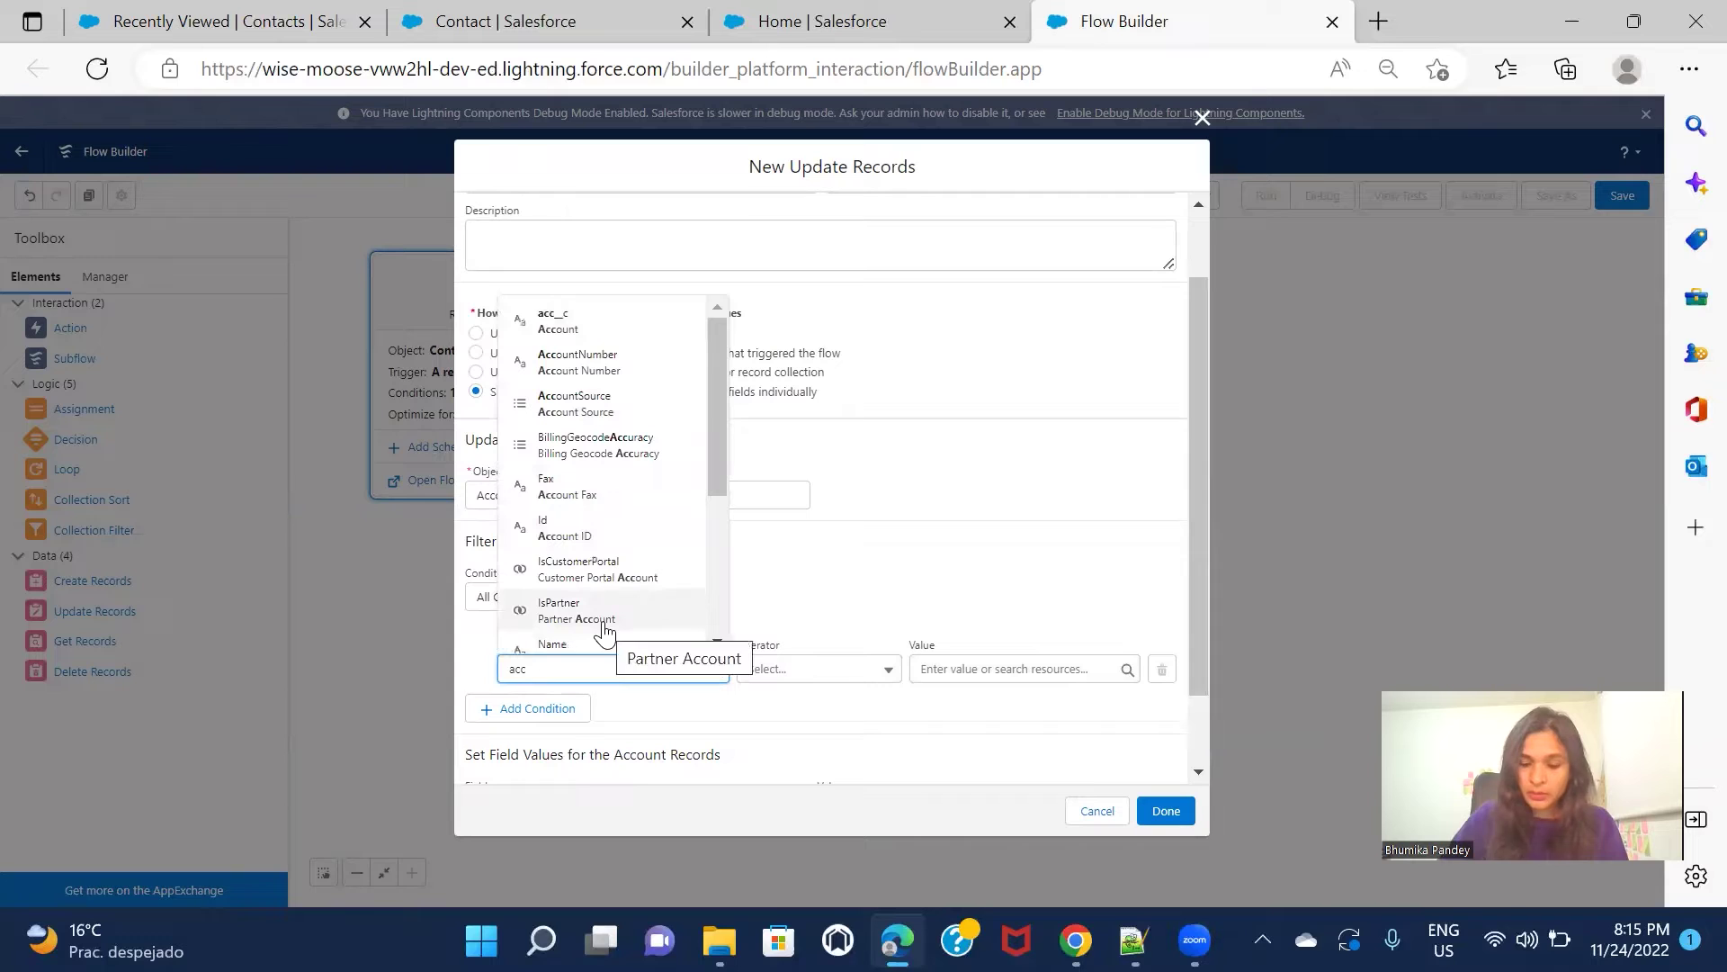
click(617, 529)
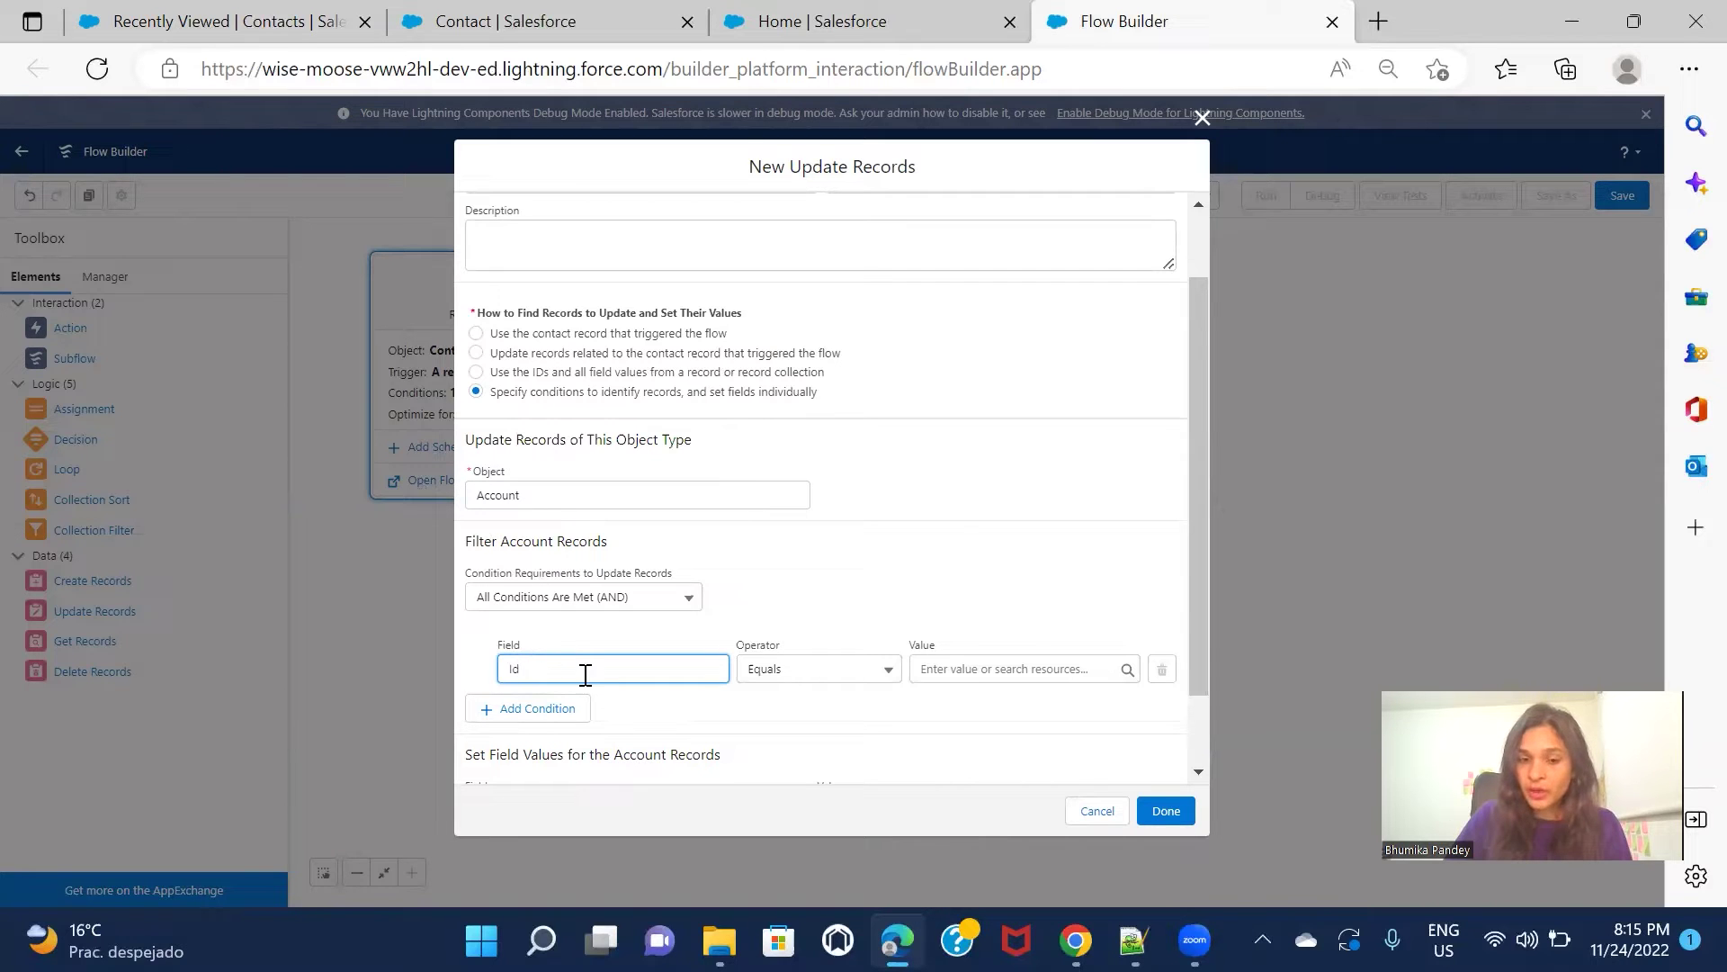
click(957, 668)
text(rec)
click(986, 641)
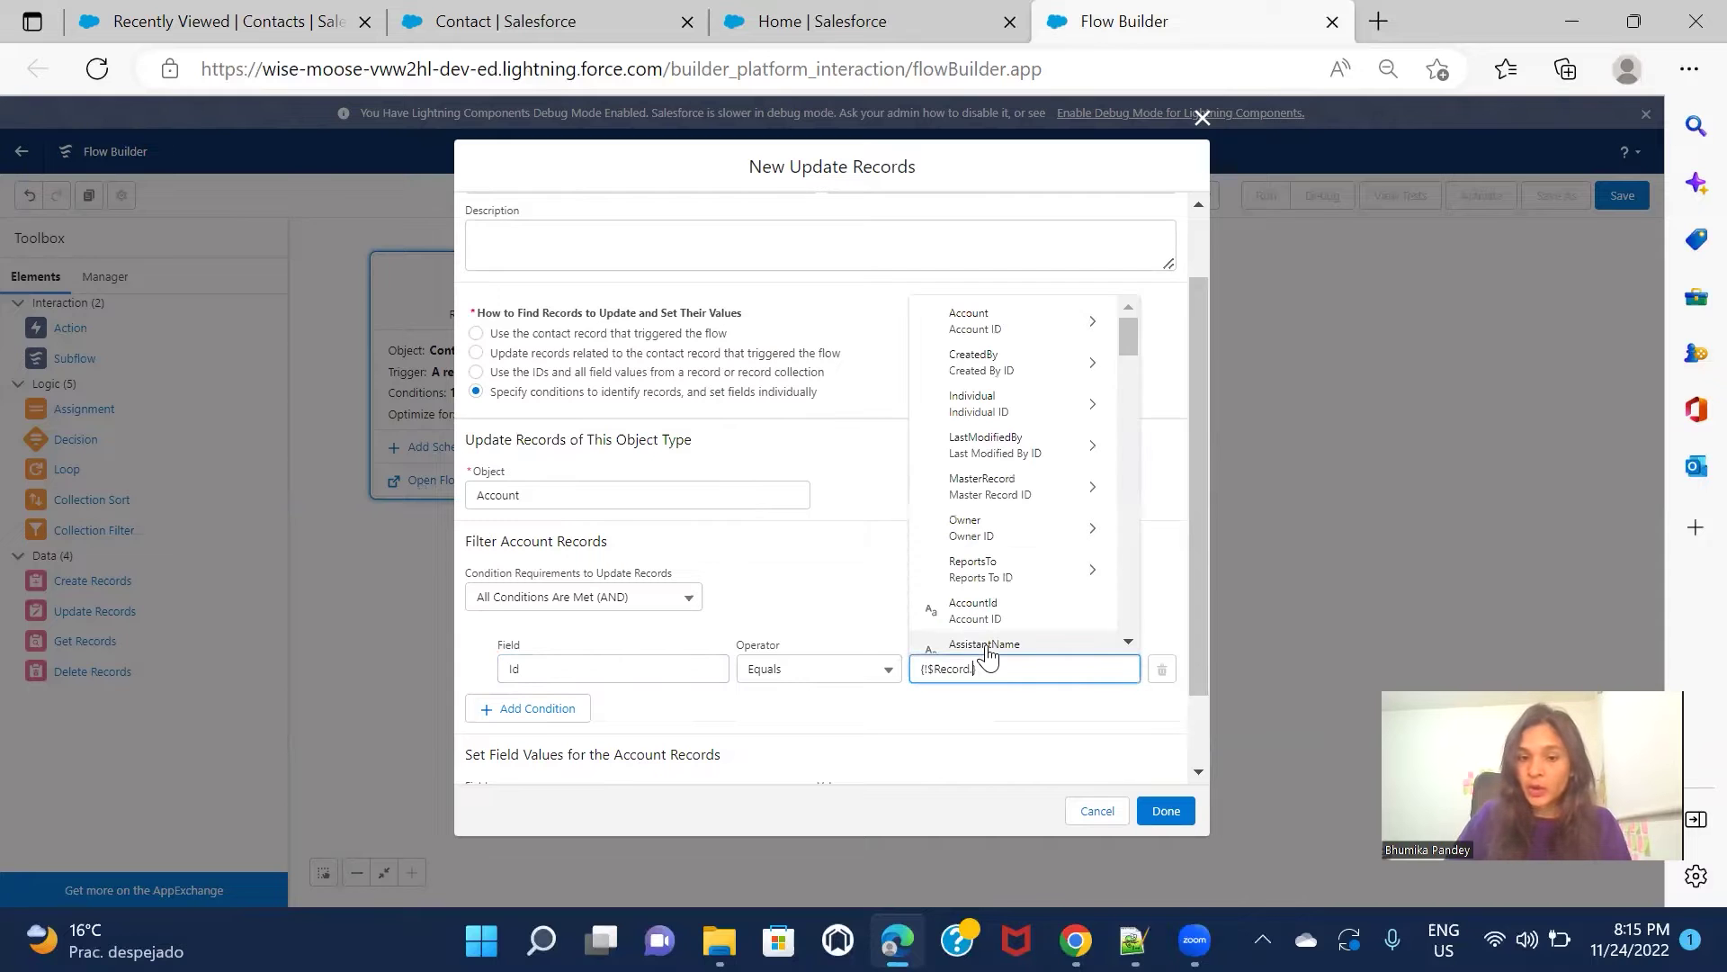
text(acc)
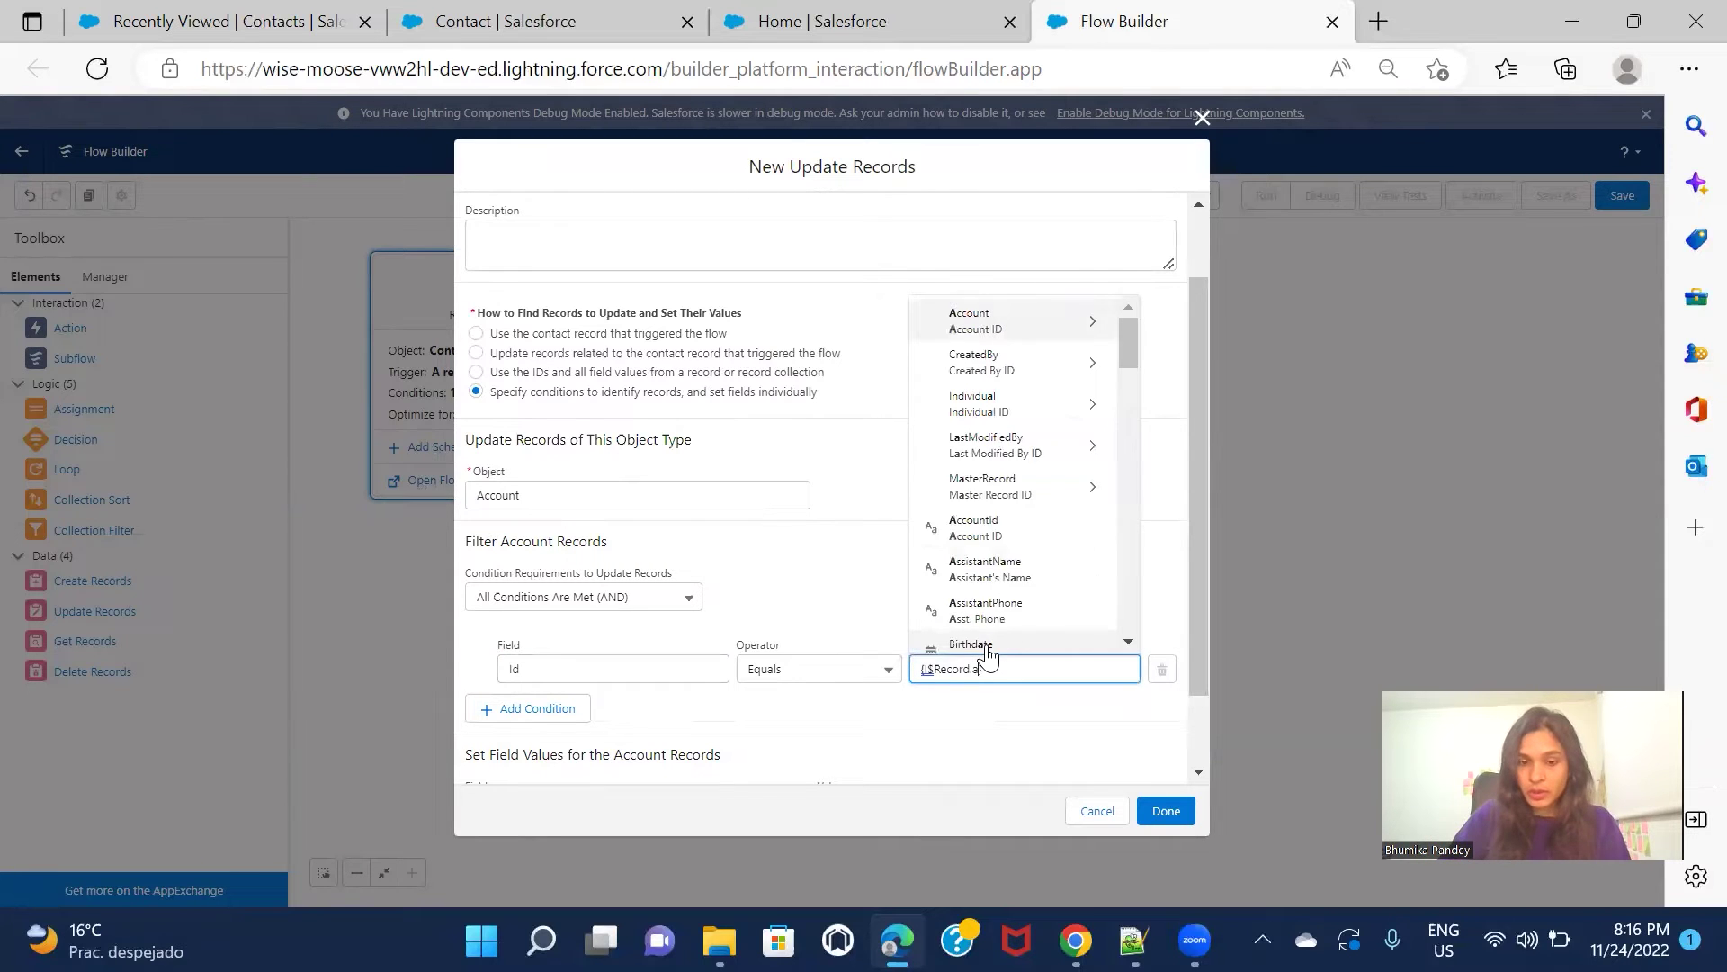
click(1056, 560)
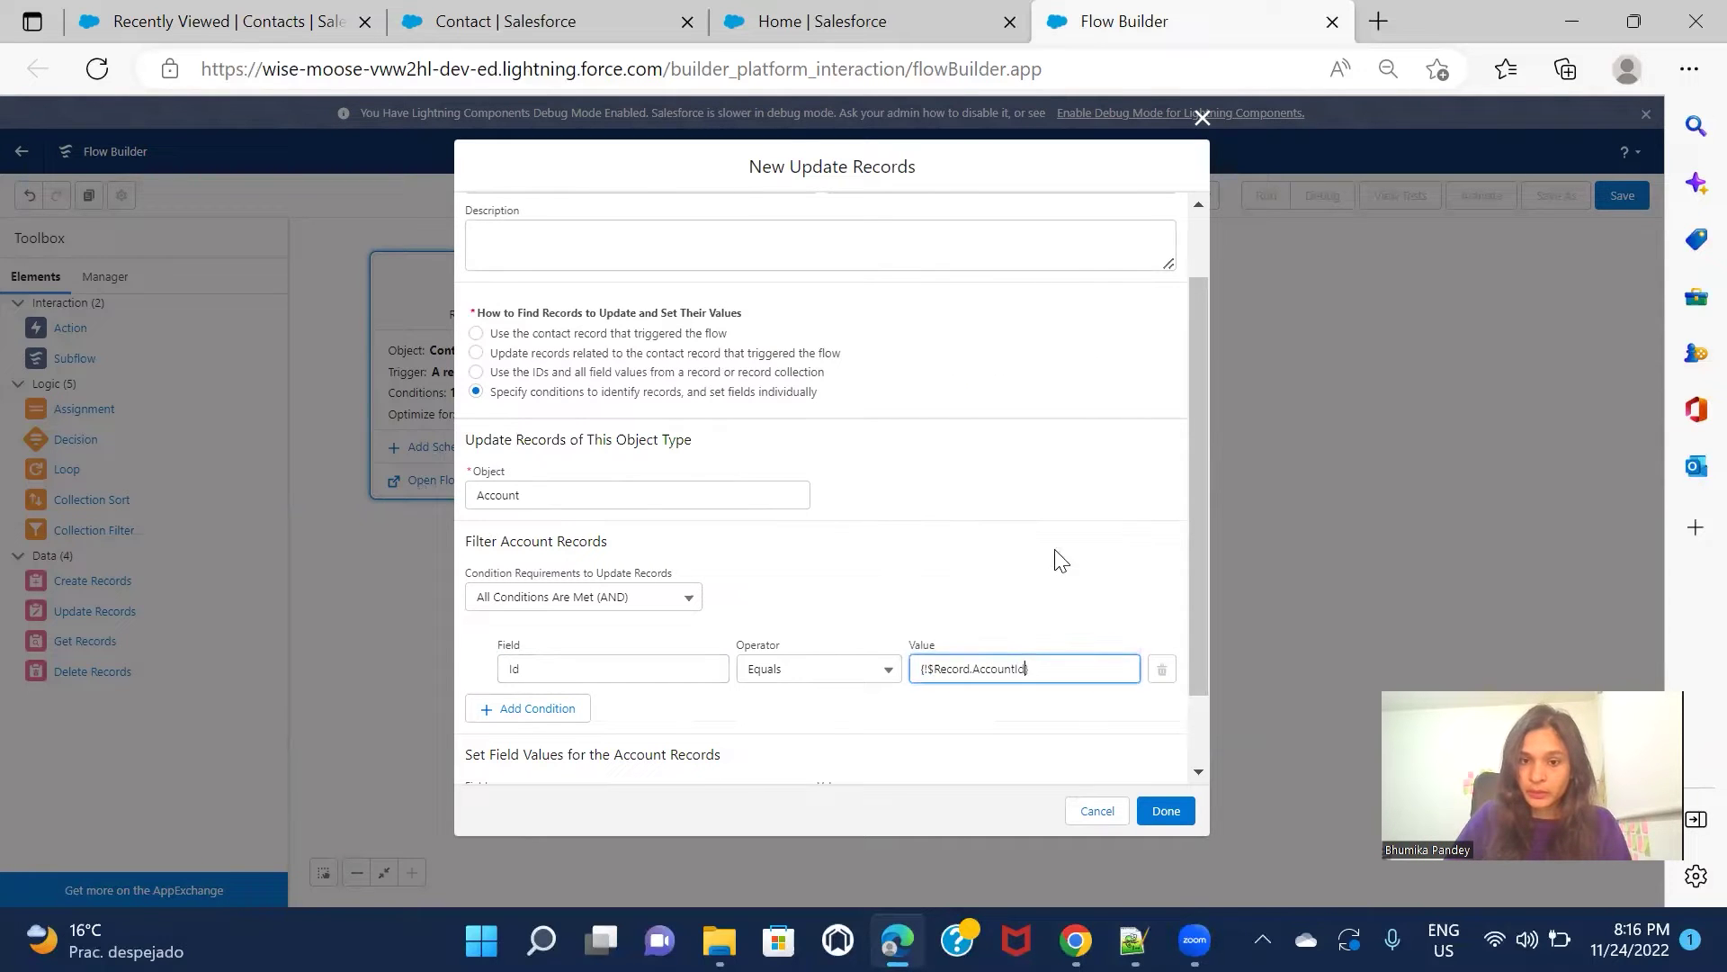
- Add a second AND filter condition for the Account records on the Latest_Contact_Email__c field
scroll(725, 692, down, 1)
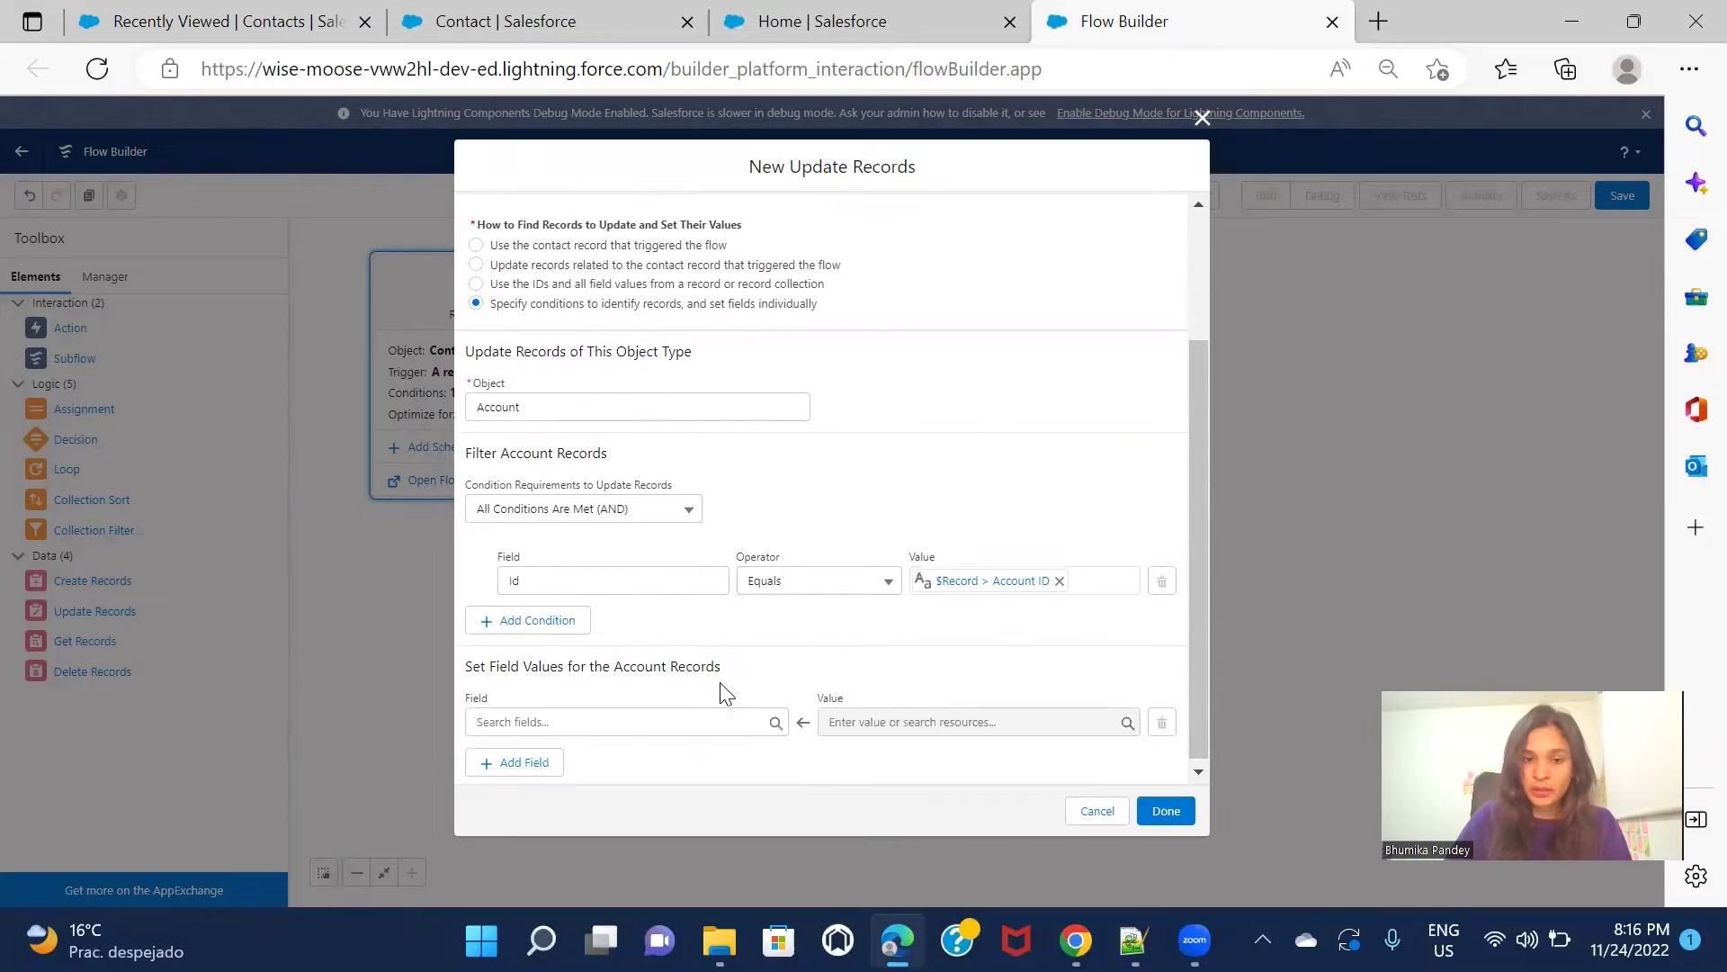
click(520, 630)
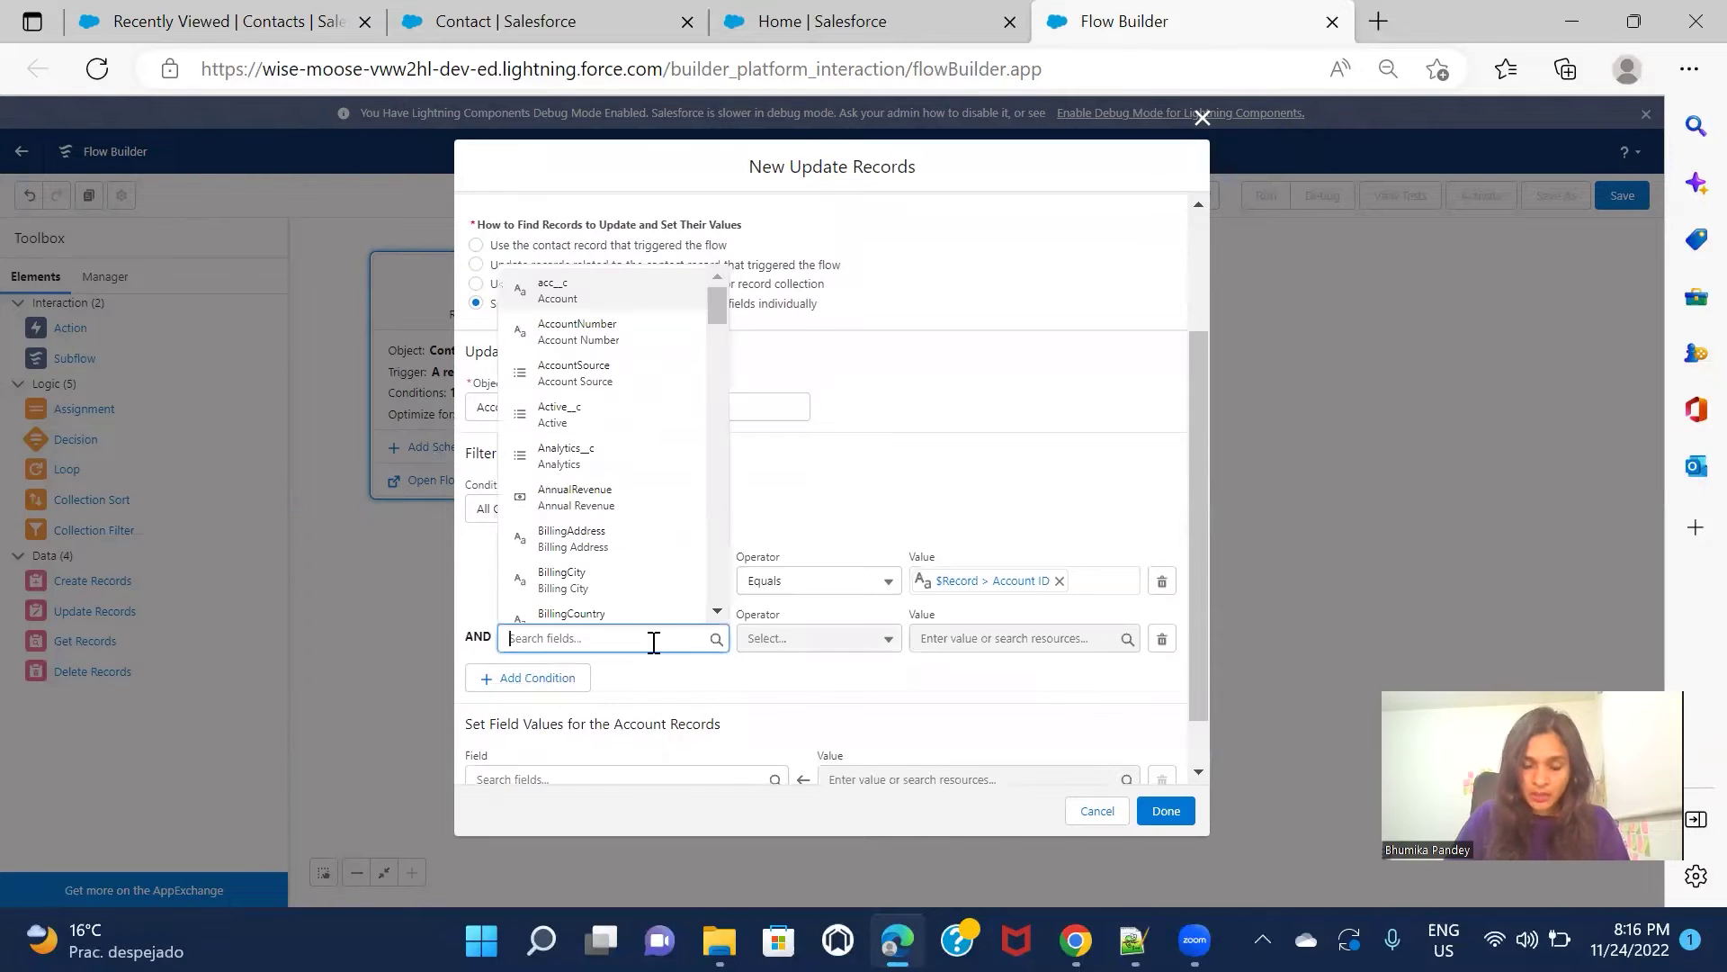
text(em)
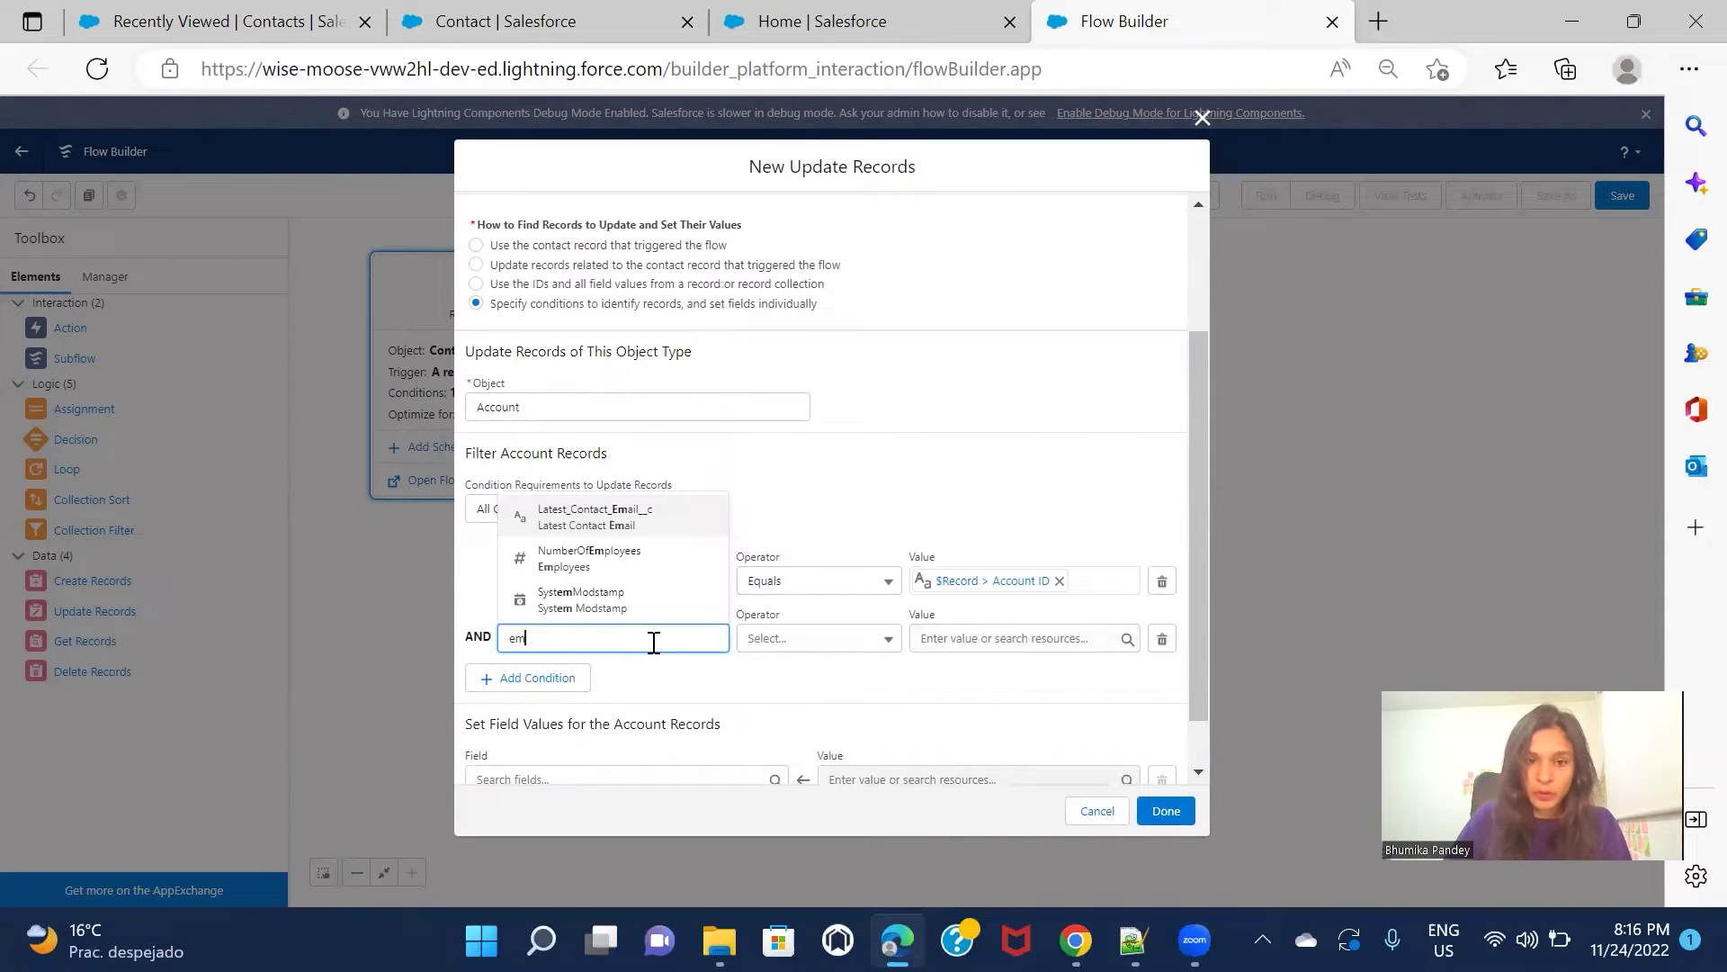
key(BackSpace)
key(BackSpace)
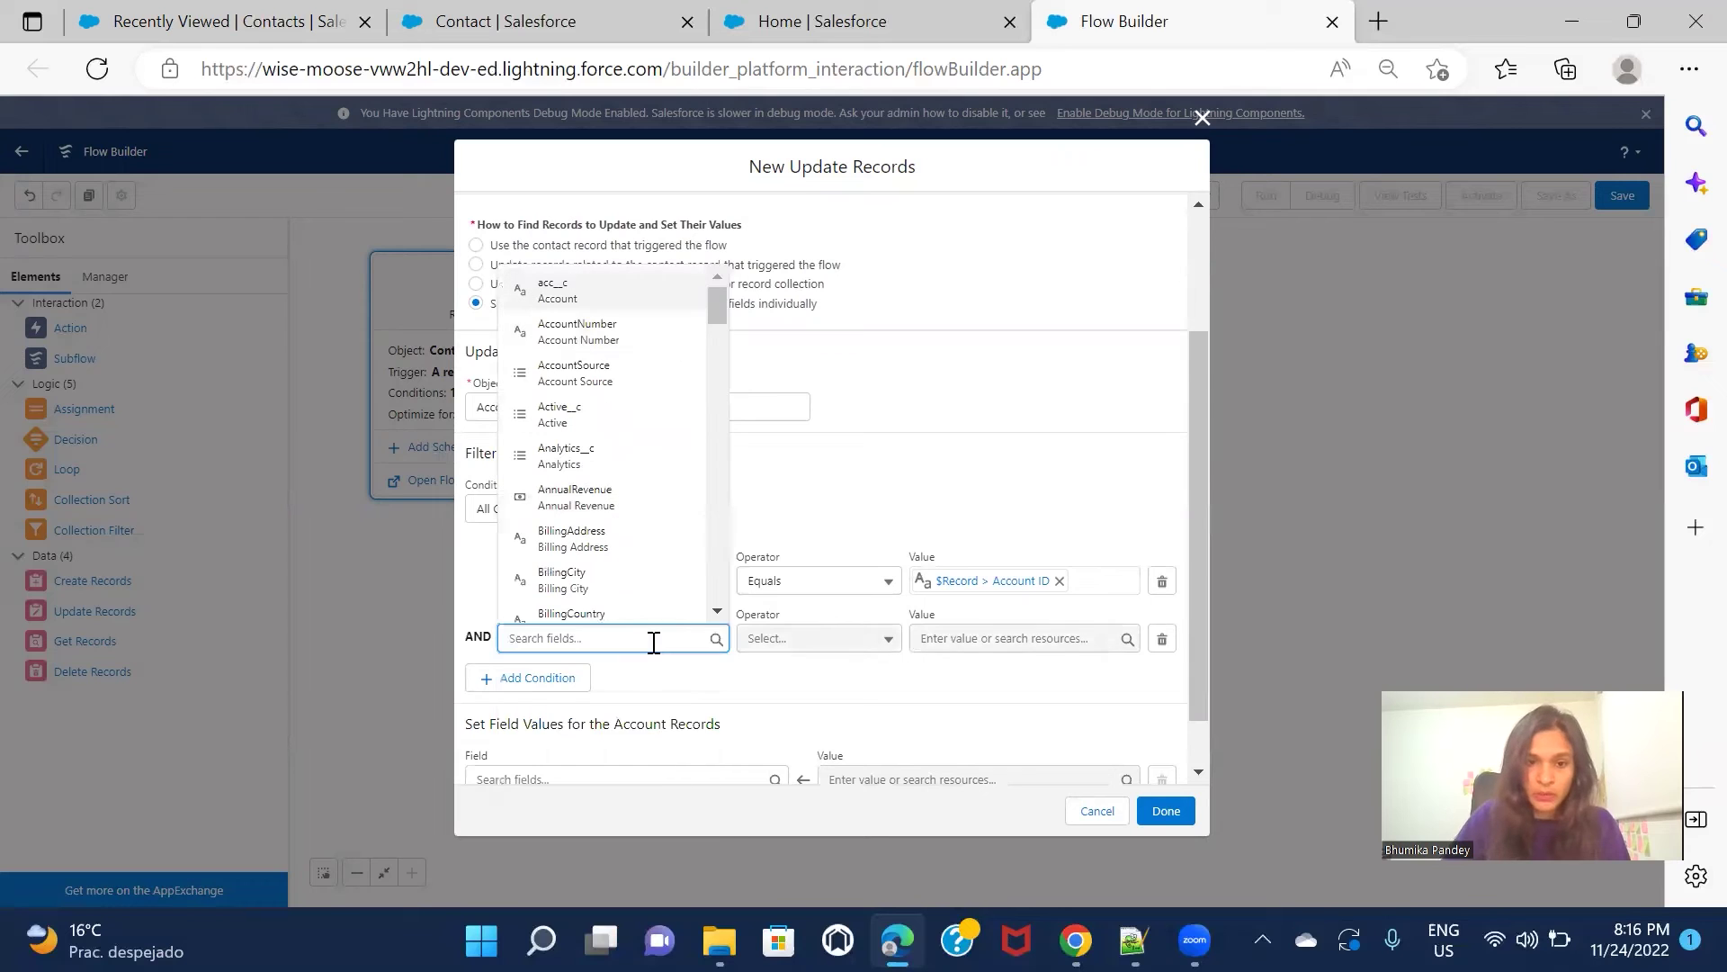
click(864, 690)
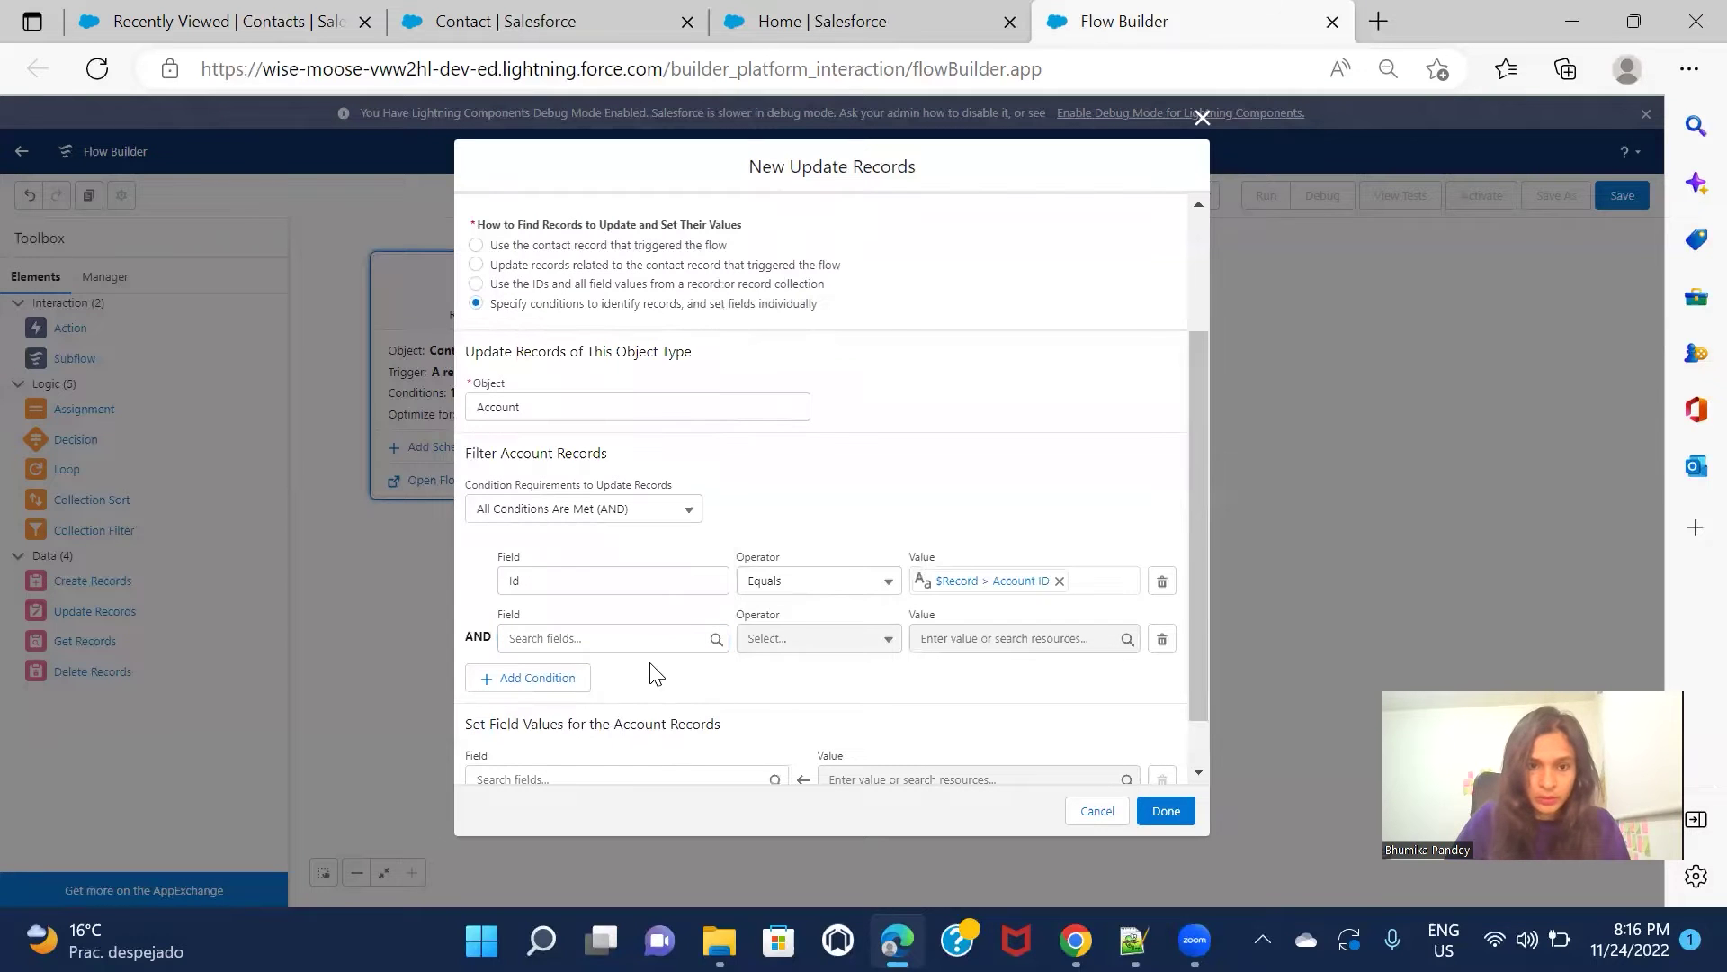
click(594, 636)
text(Em)
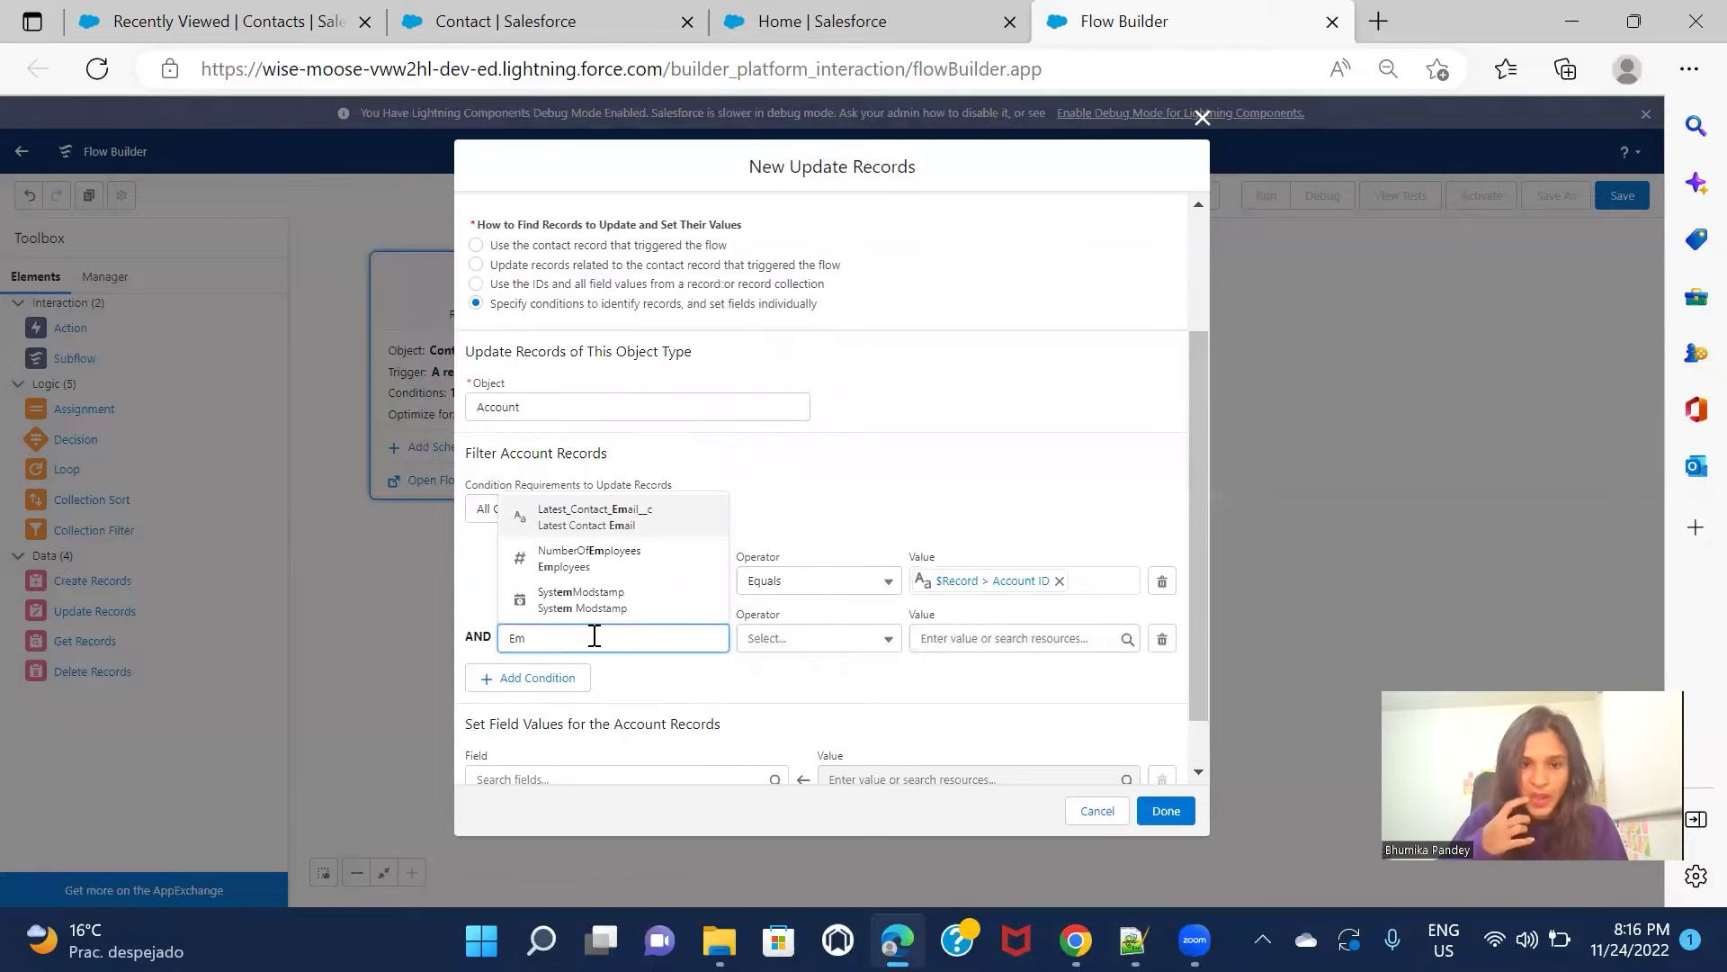
click(601, 522)
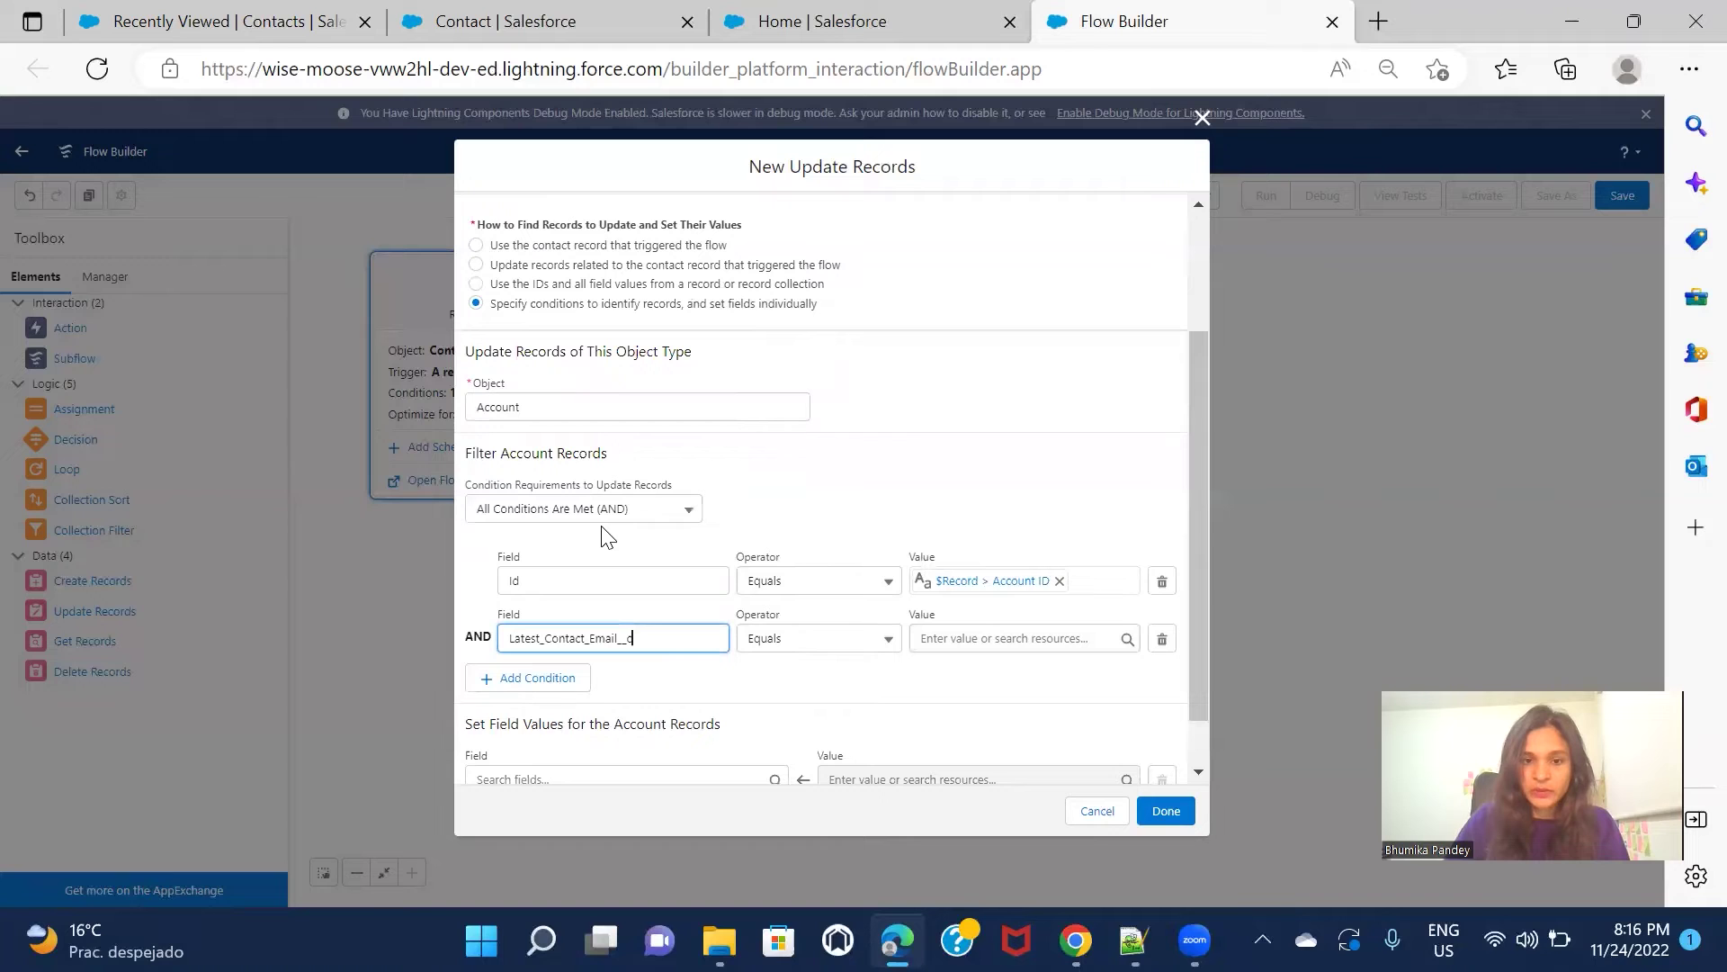
- Compare Latest_Contact_Email__c in the second filter condition with the triggering contact's Email ($Record.Email)
click(1013, 639)
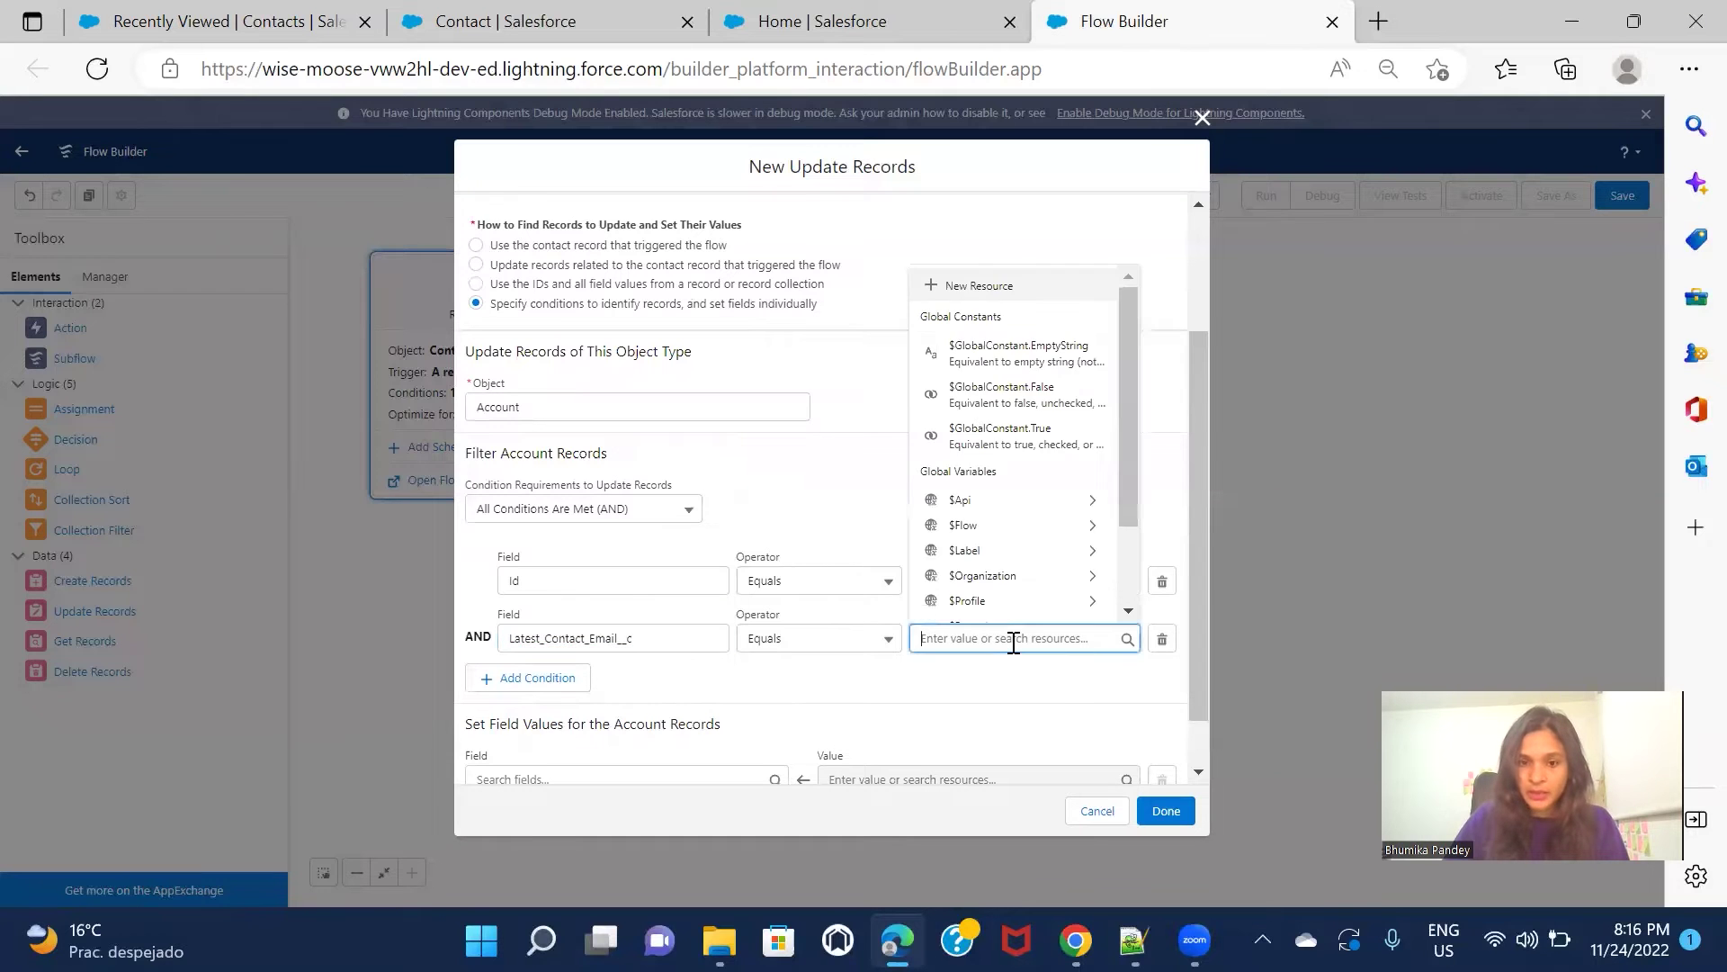
text({!$Re)
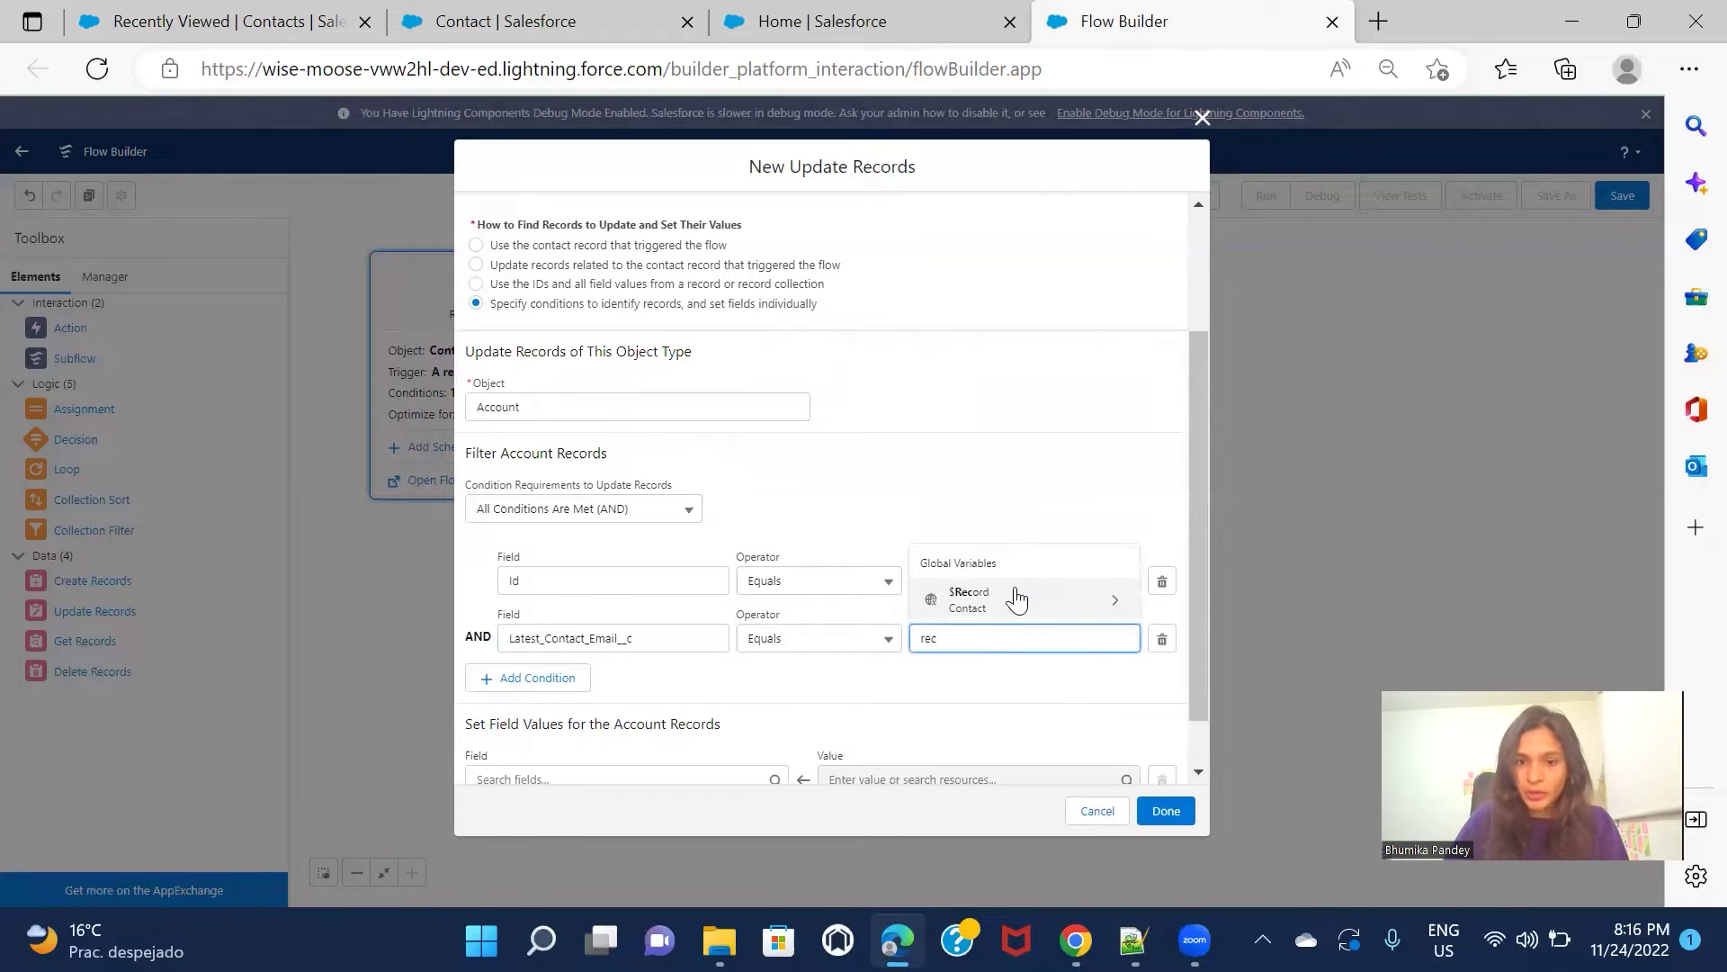
click(1014, 593)
text(Email)
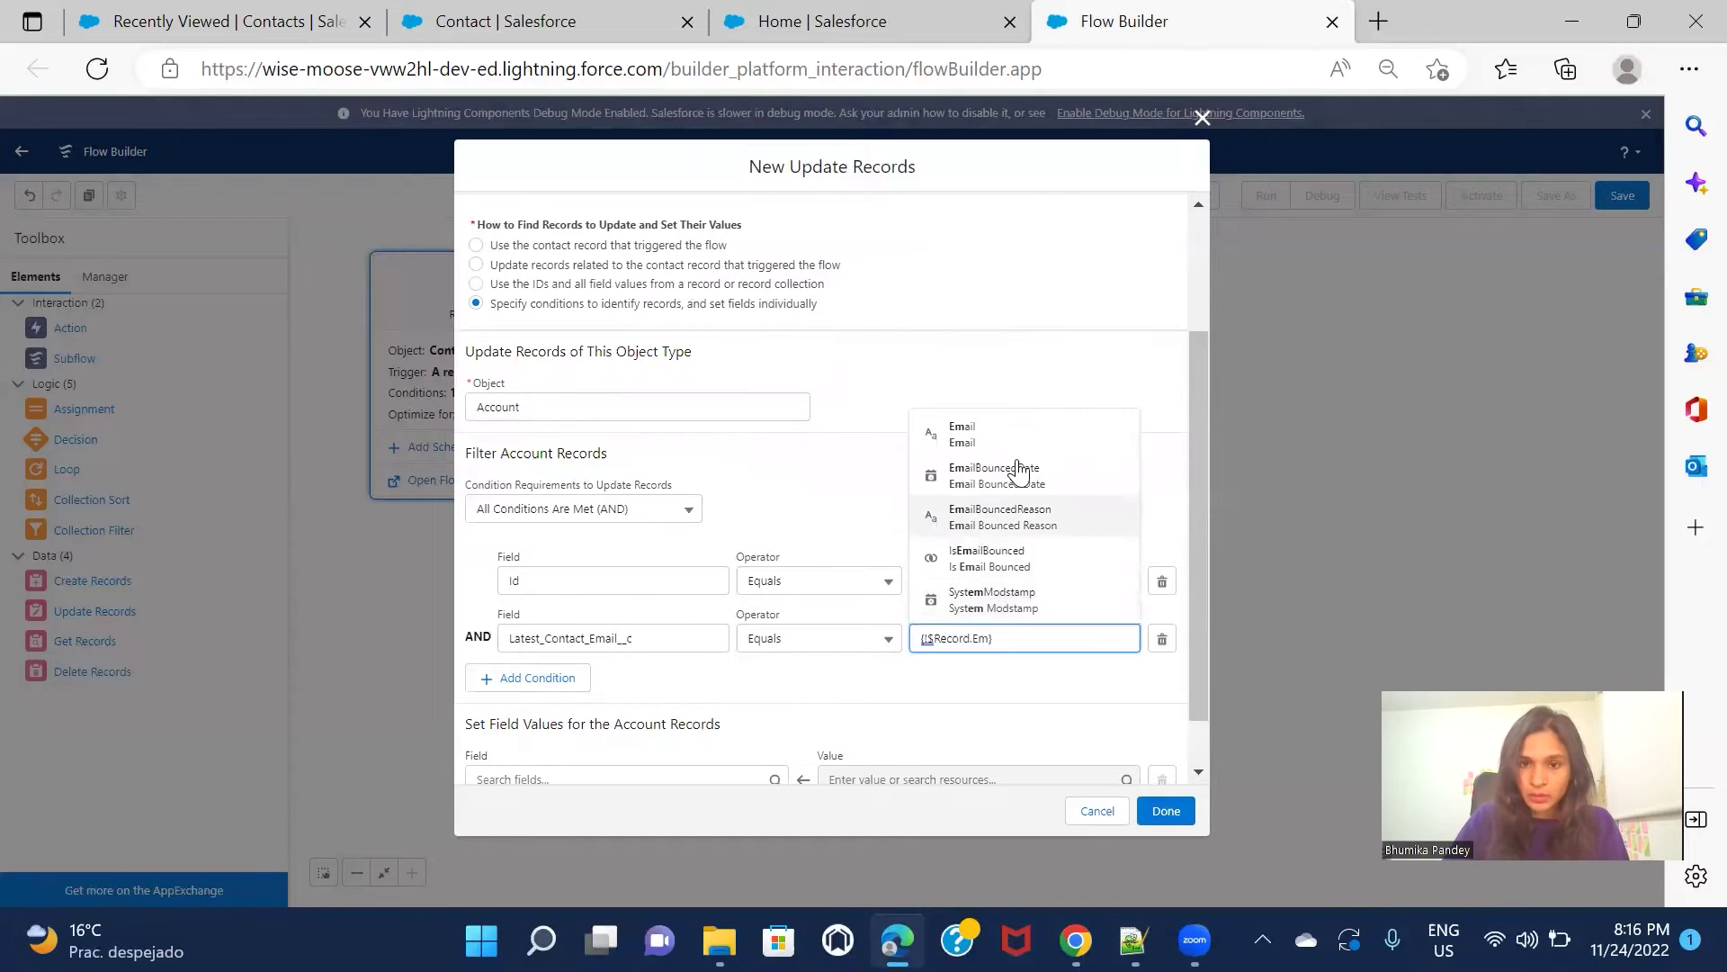
click(1014, 436)
click(1043, 686)
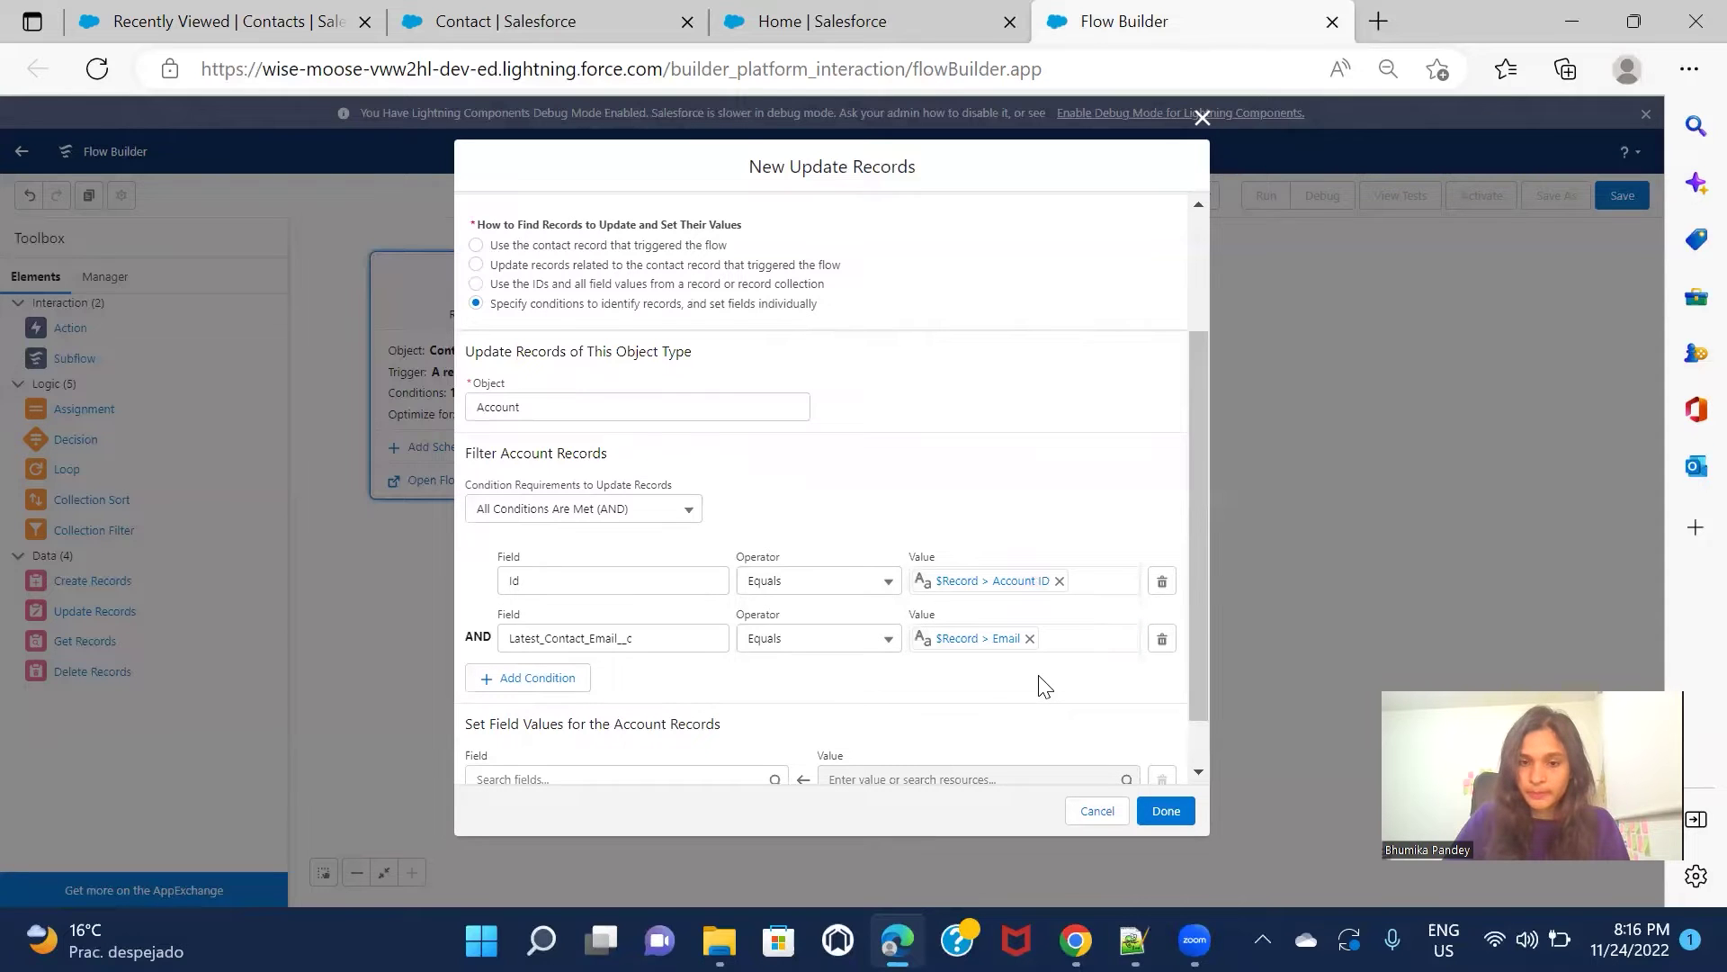
scroll(1043, 687, down, 1)
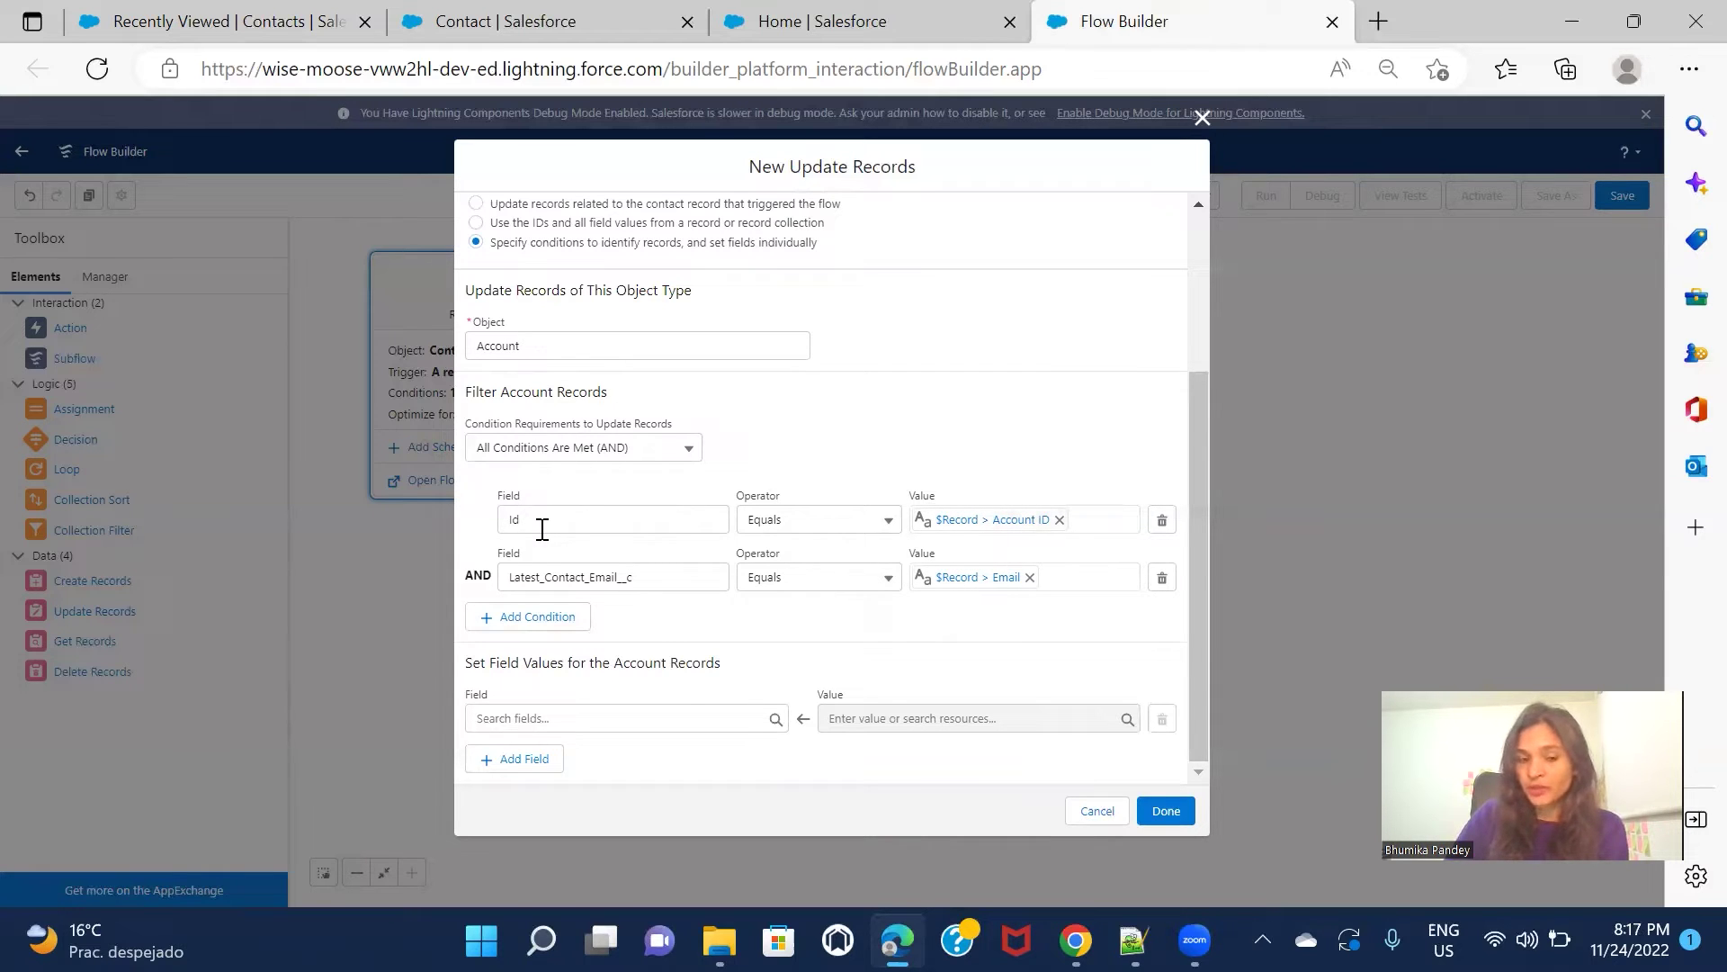
- Open the Deep Clone Account - Test account in the Service app and examine the record ID in its URL
click(180, 20)
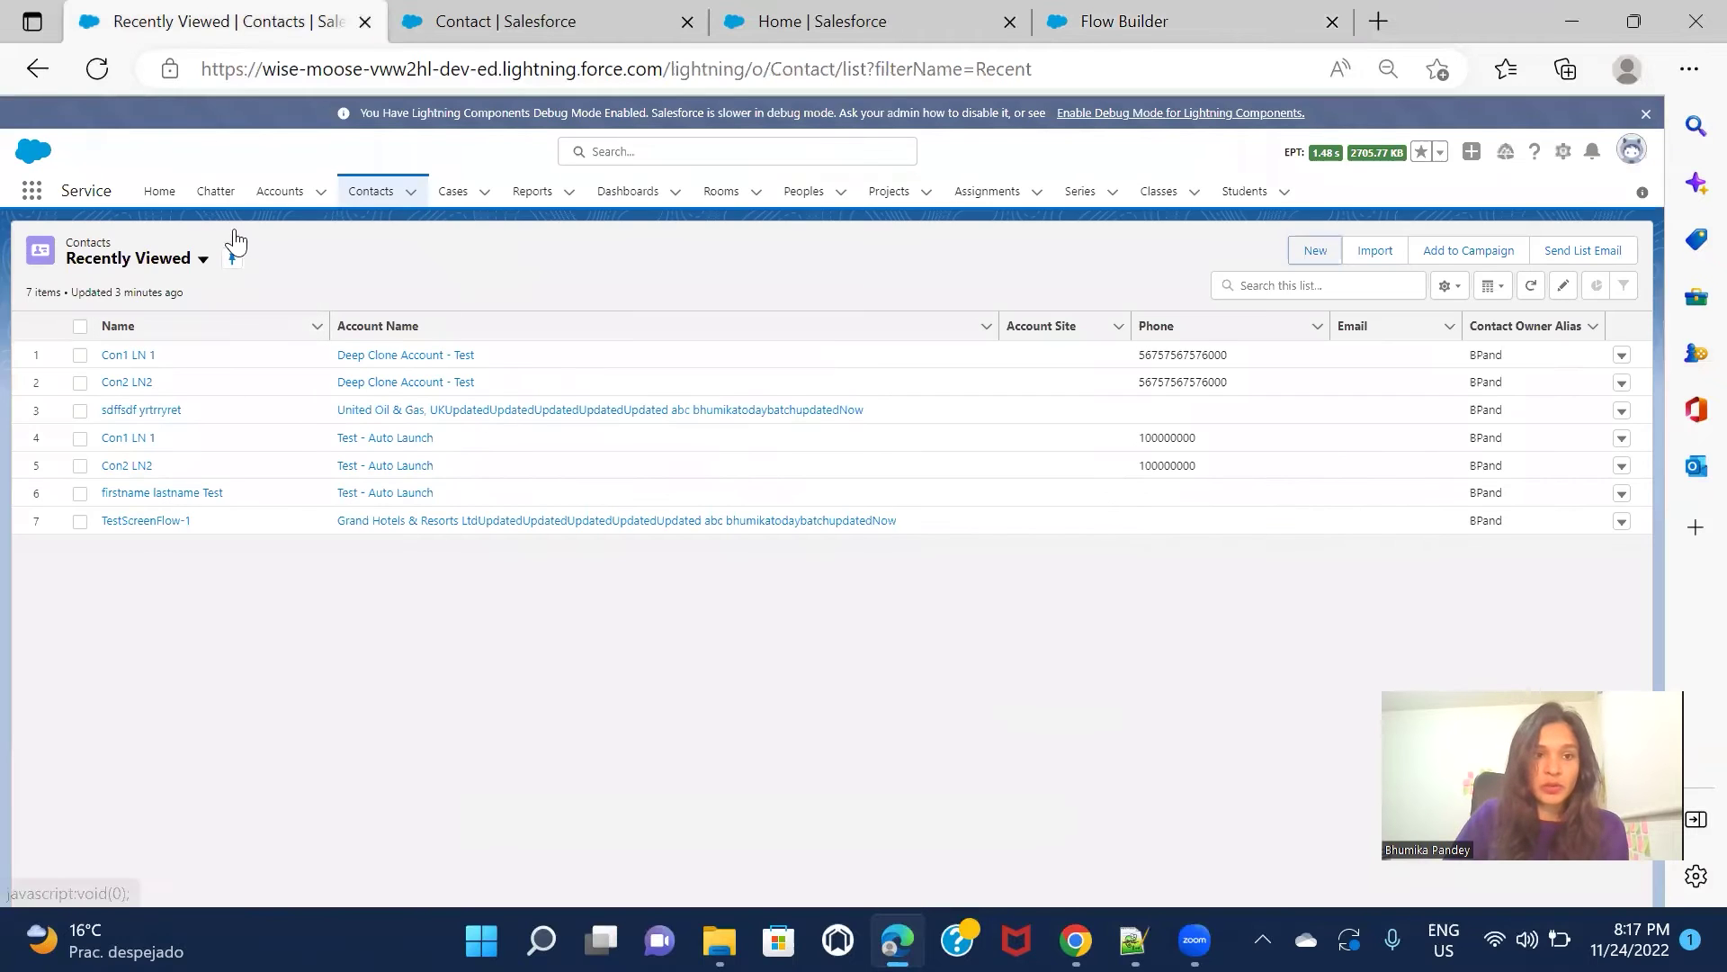
click(280, 193)
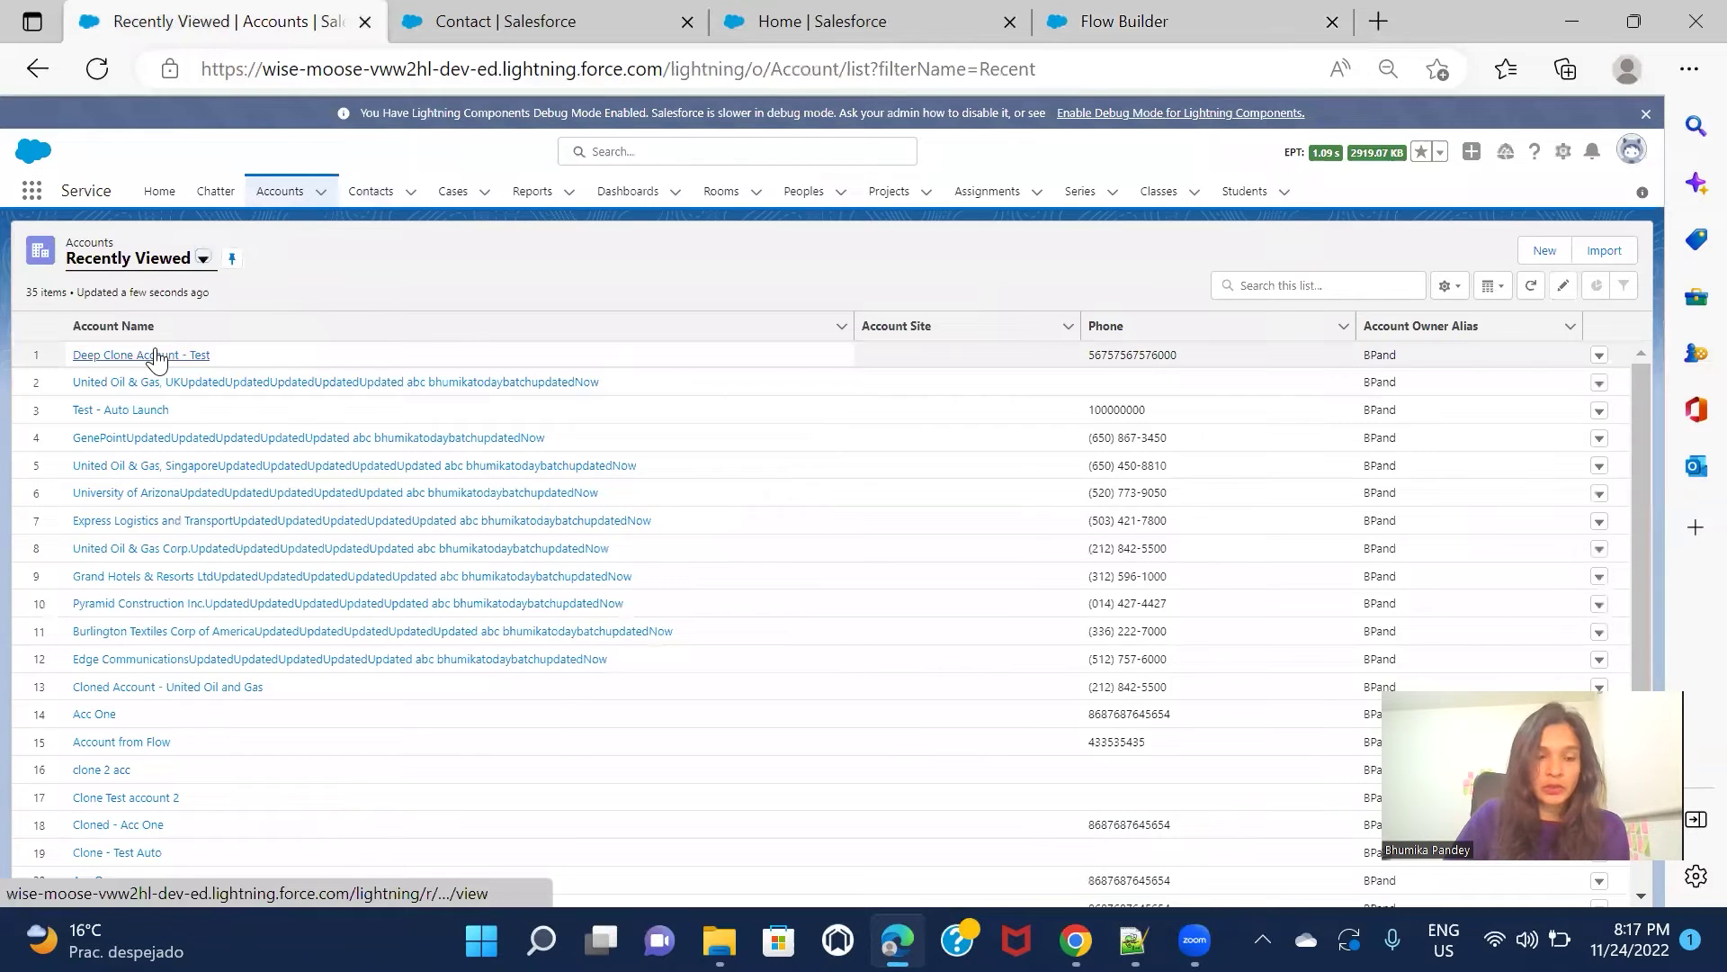
click(155, 354)
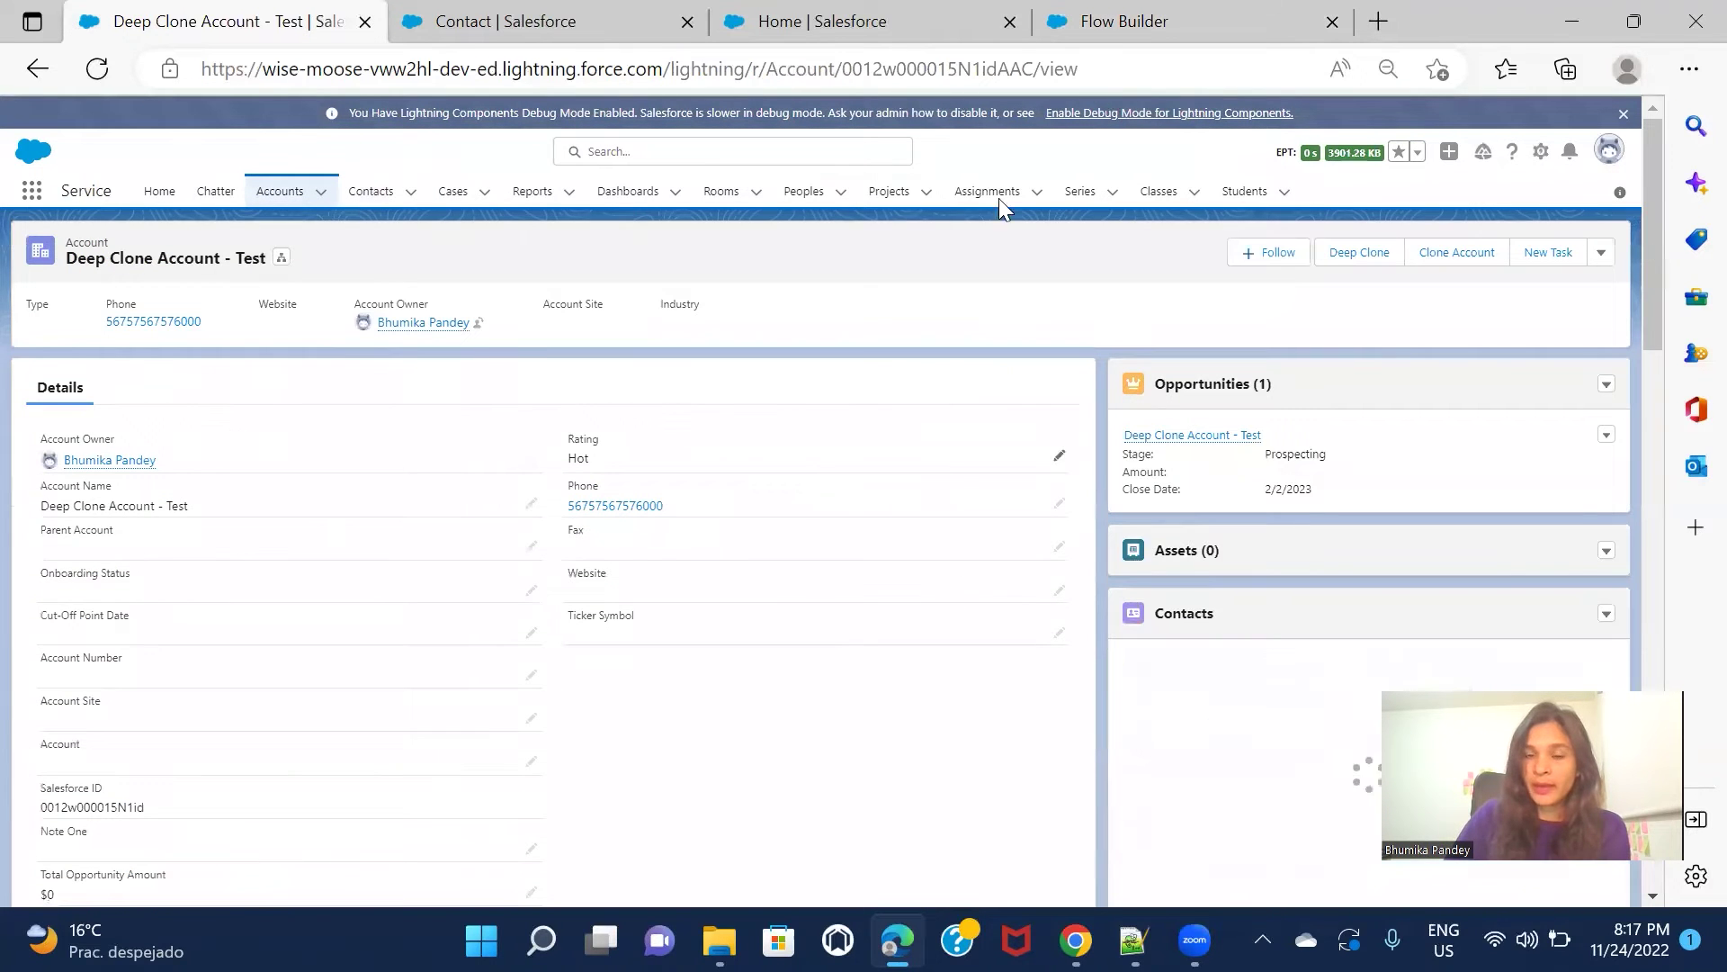
double_click(912, 72)
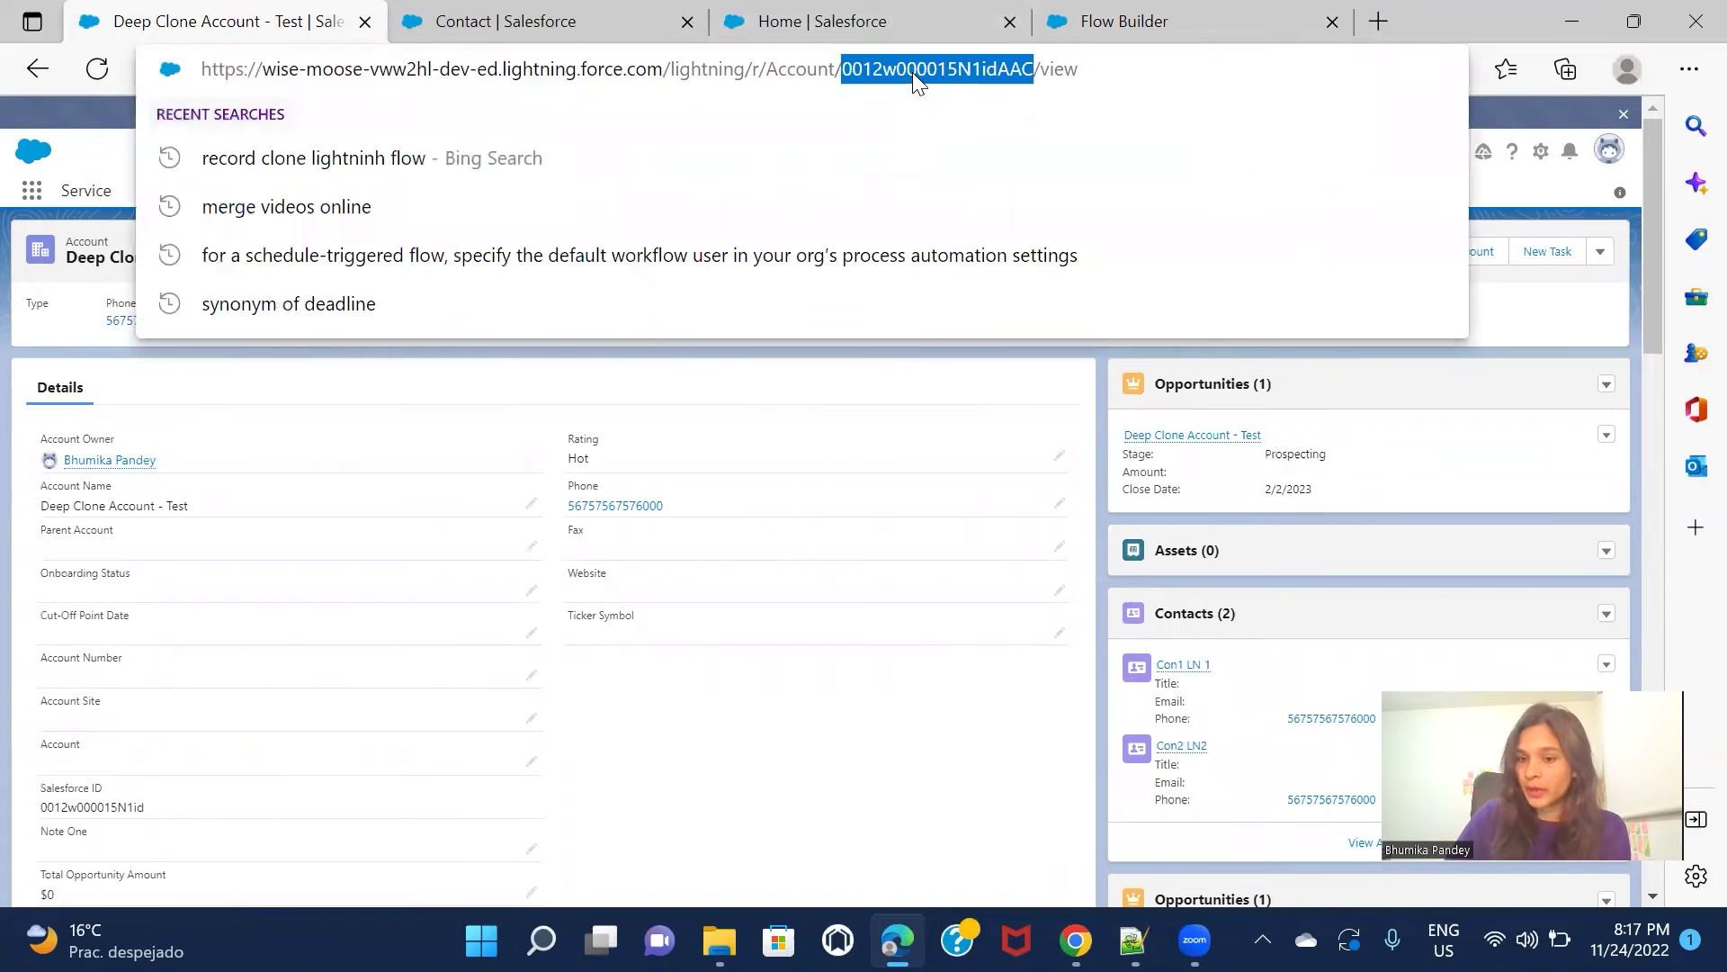
key(Escape)
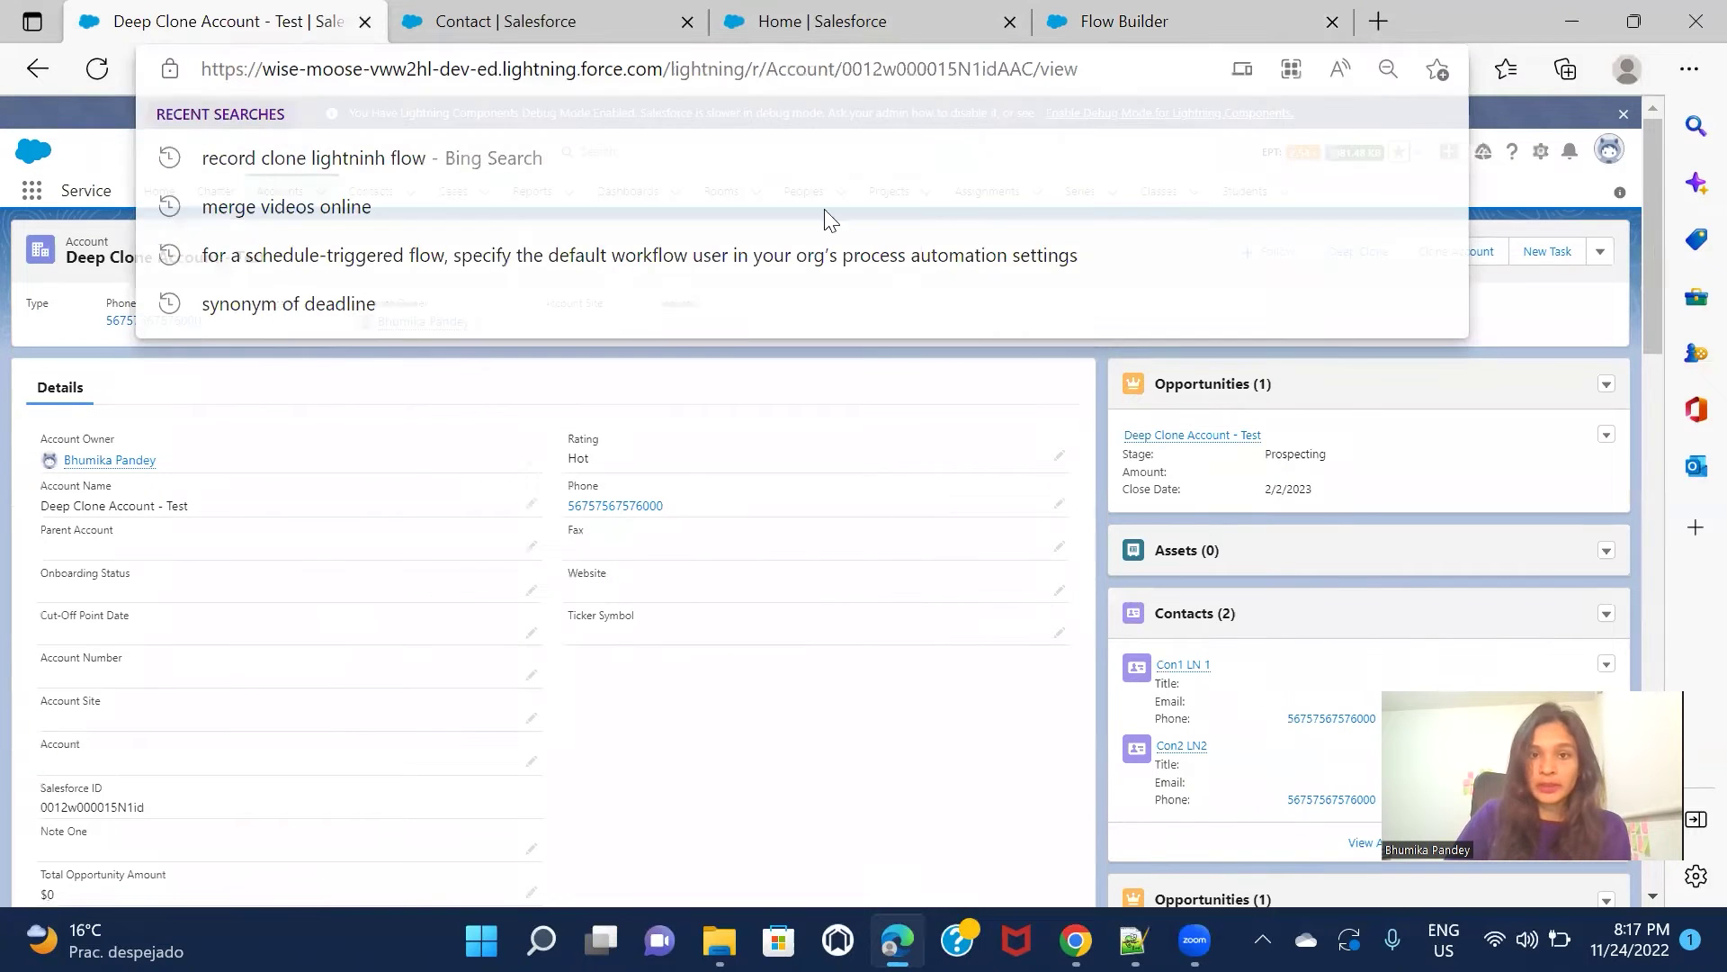
click(1087, 33)
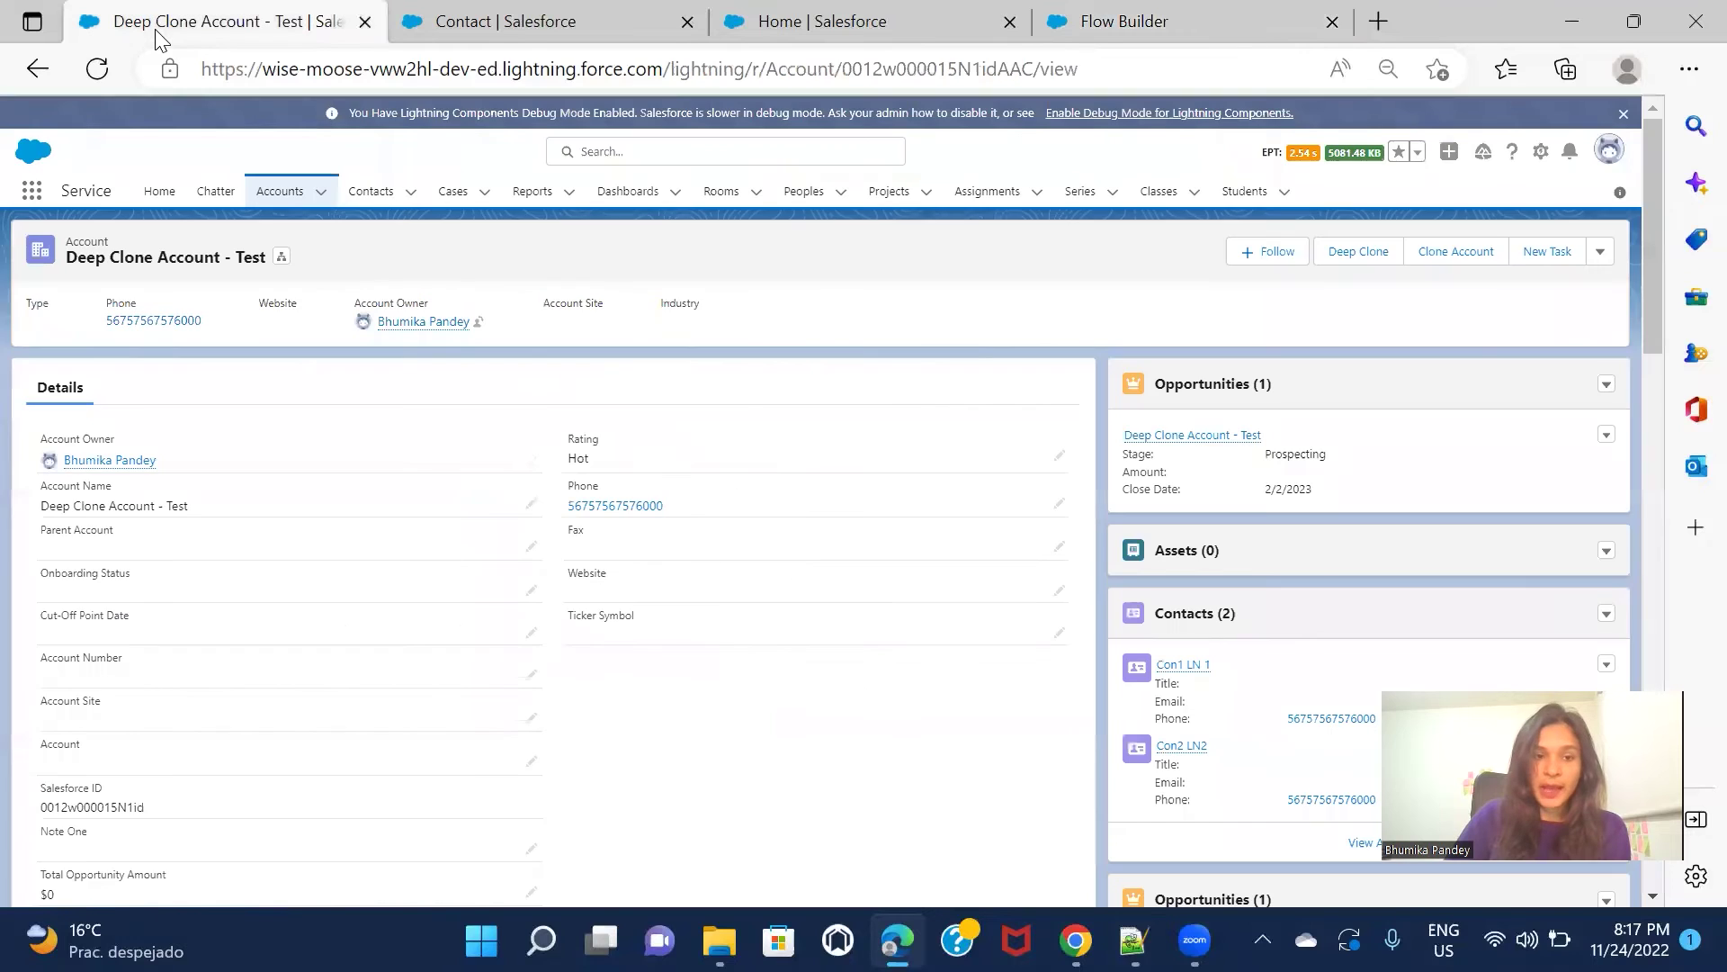
- Start a new contact with Deep Clone Account - Test as its Account Name and close the form without saving
click(154, 29)
drag(67, 258, 265, 259)
key(ctrl+c)
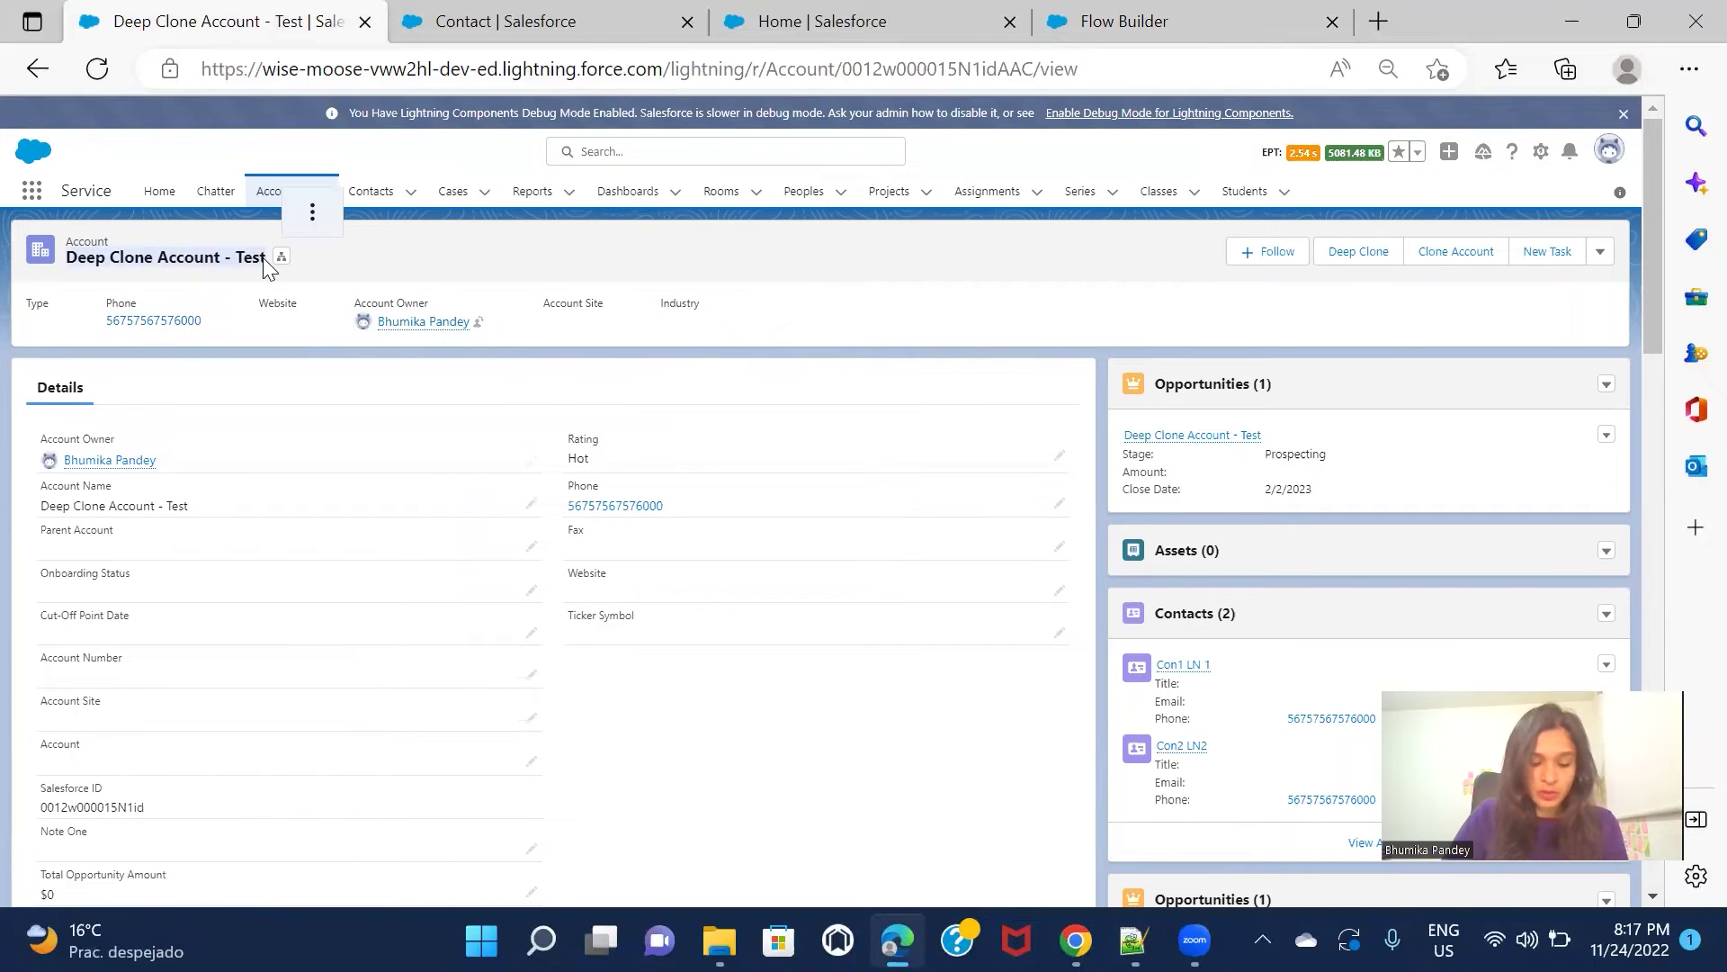
click(382, 200)
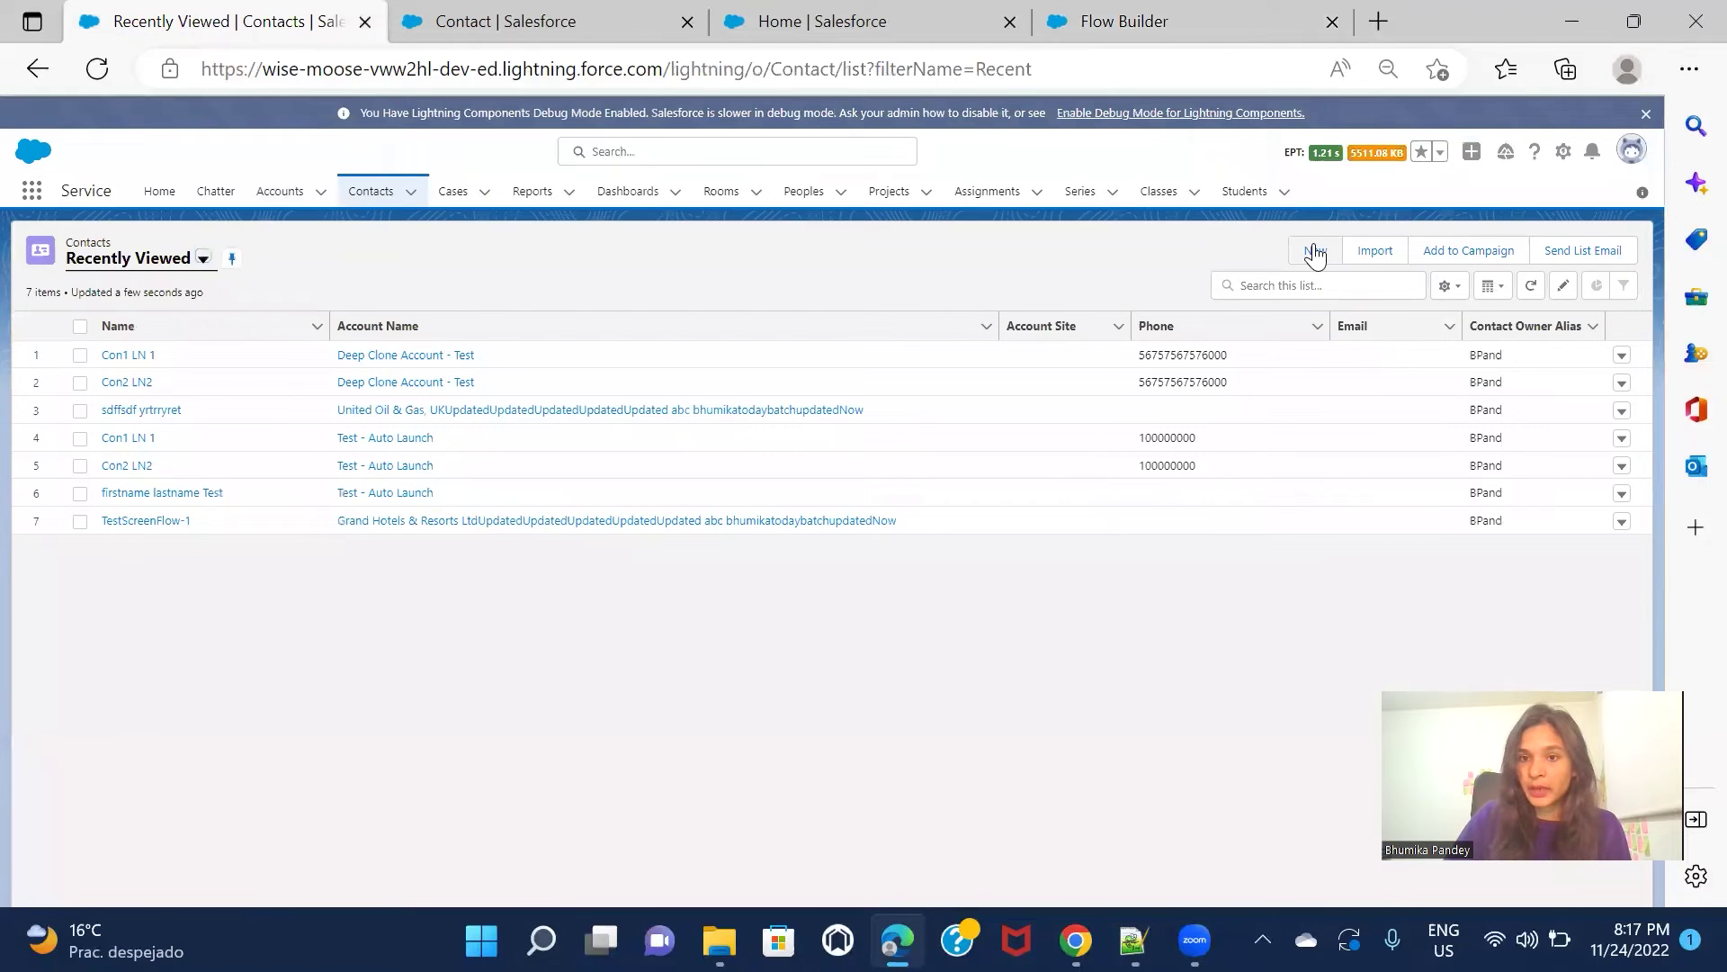
click(1315, 252)
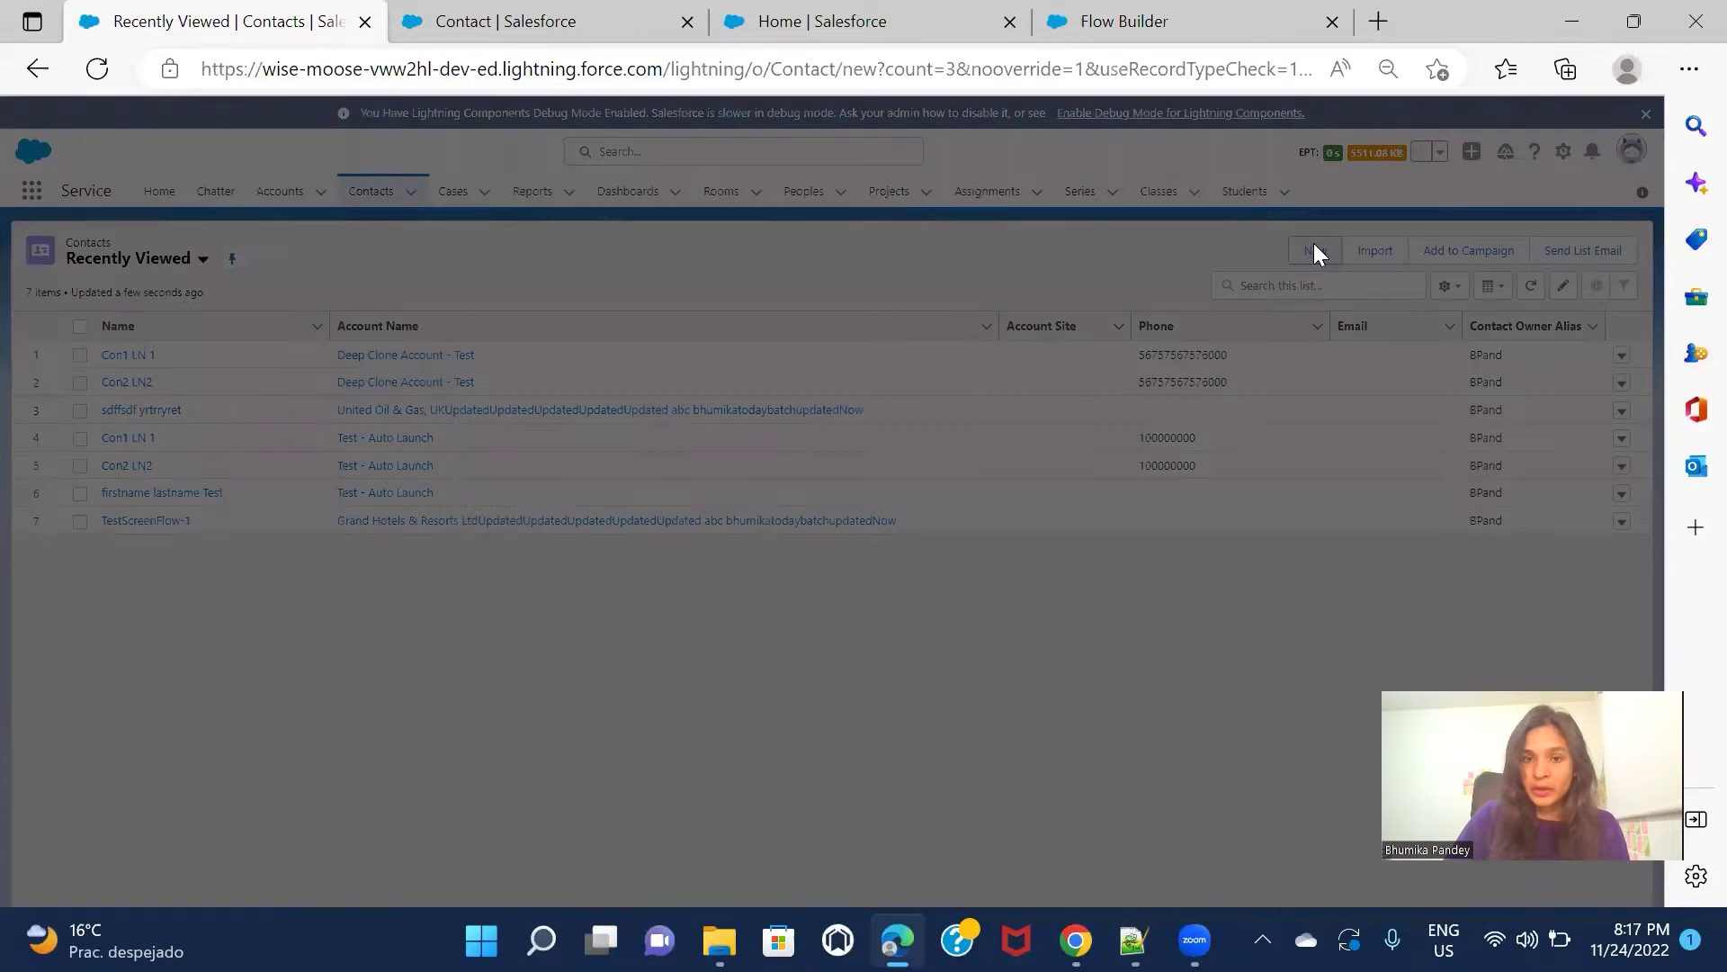
click(554, 509)
key(ctrl+v)
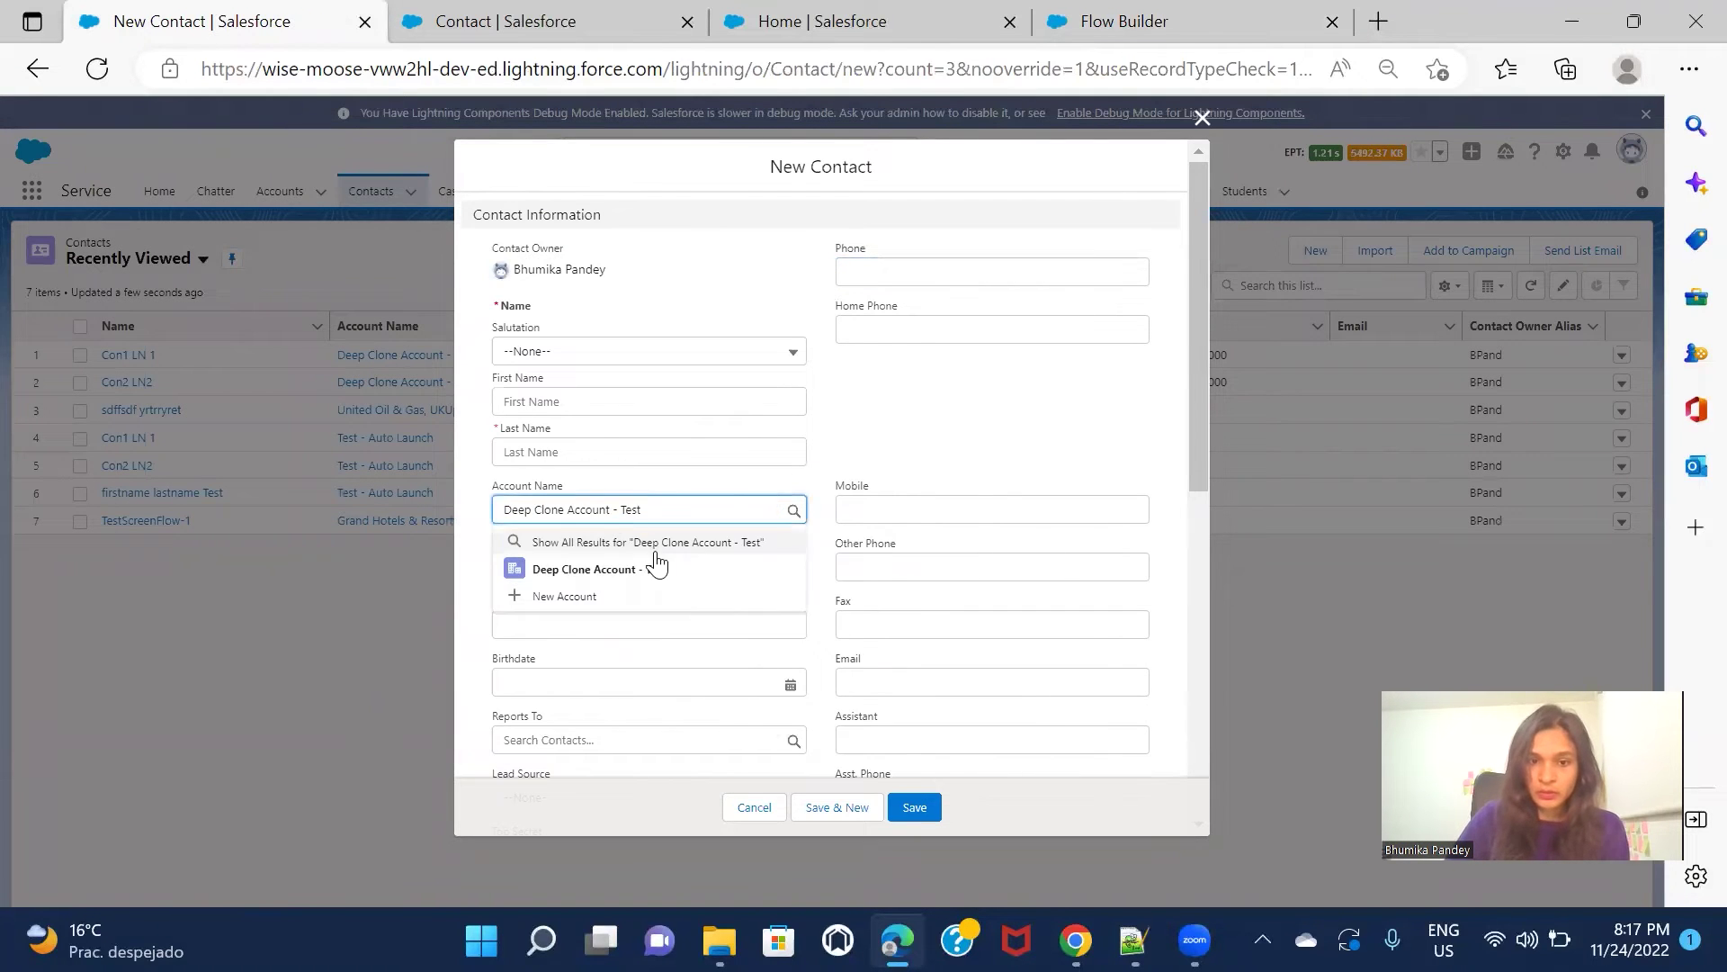
click(639, 570)
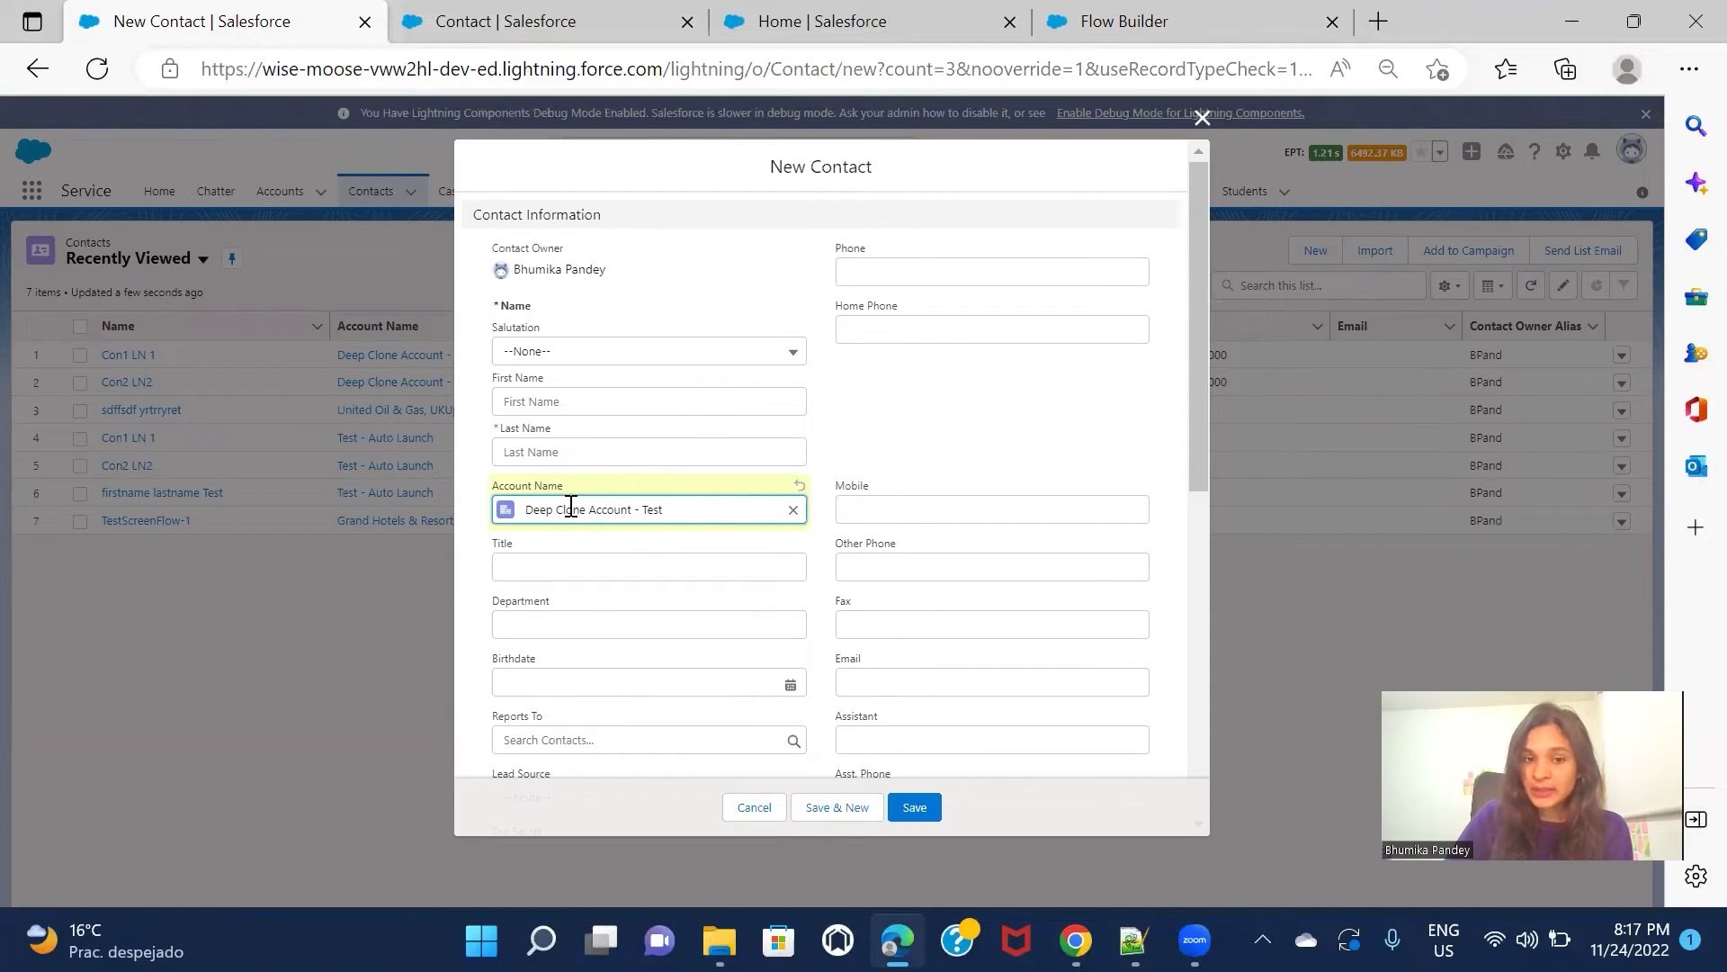
click(1203, 121)
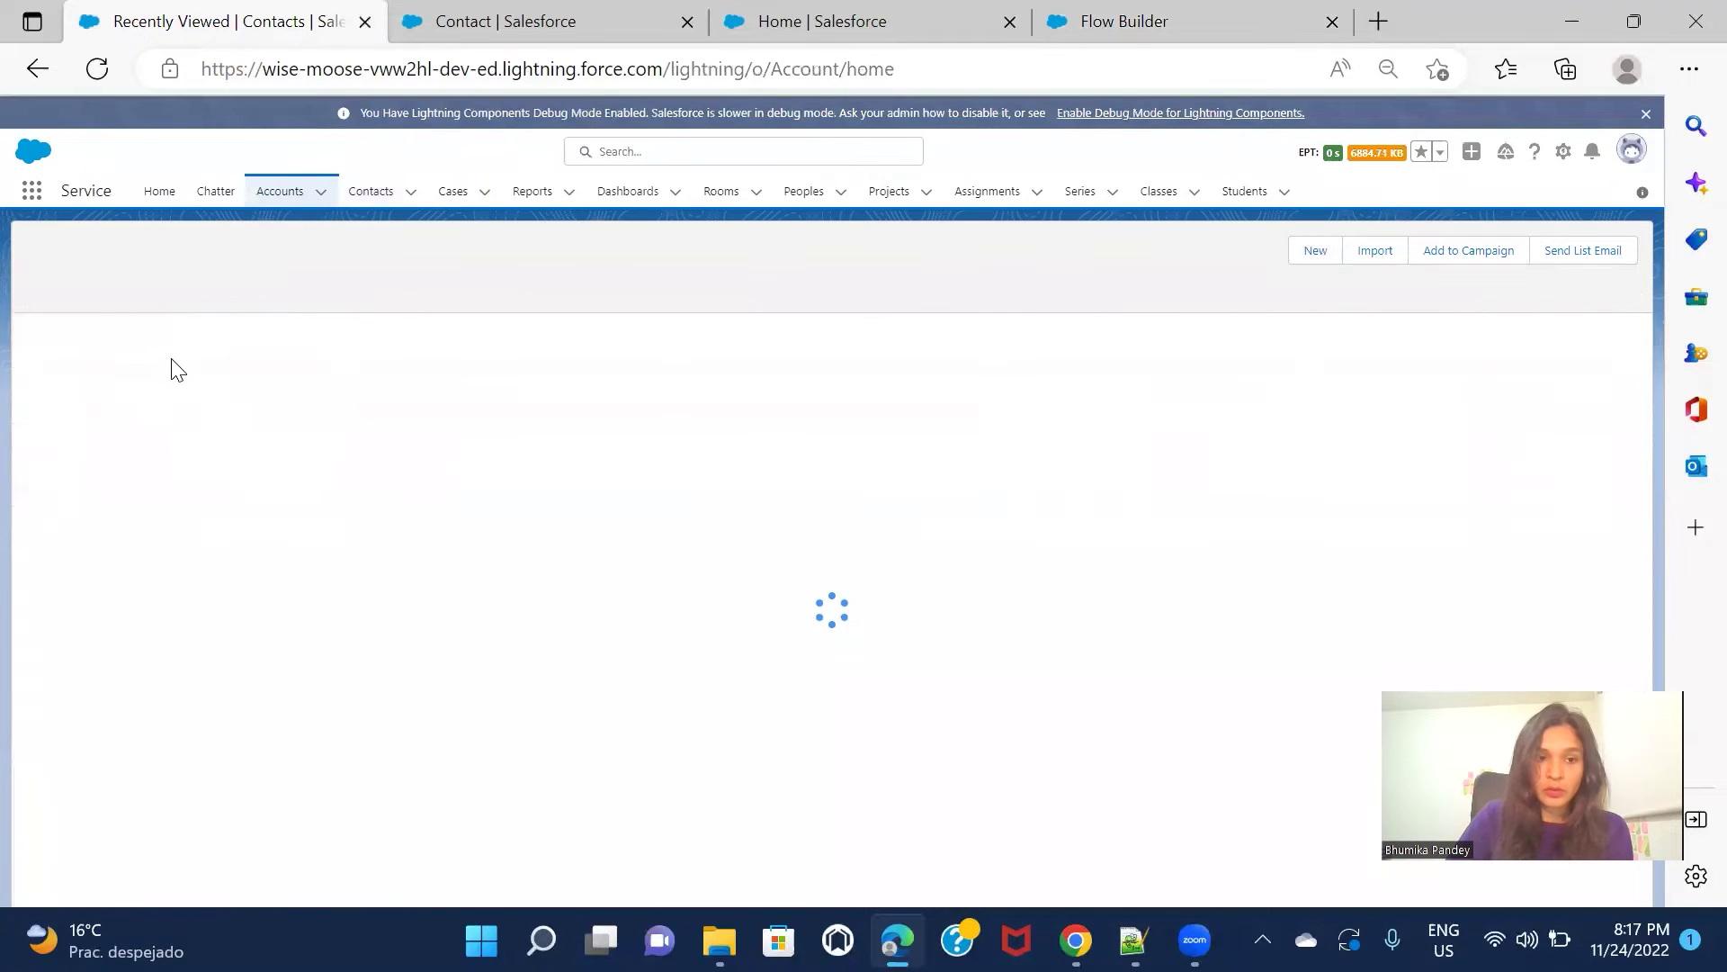
- Reopen the Deep Clone Account - Test account, examine the record ID in its URL and search the page for "lates"
click(135, 353)
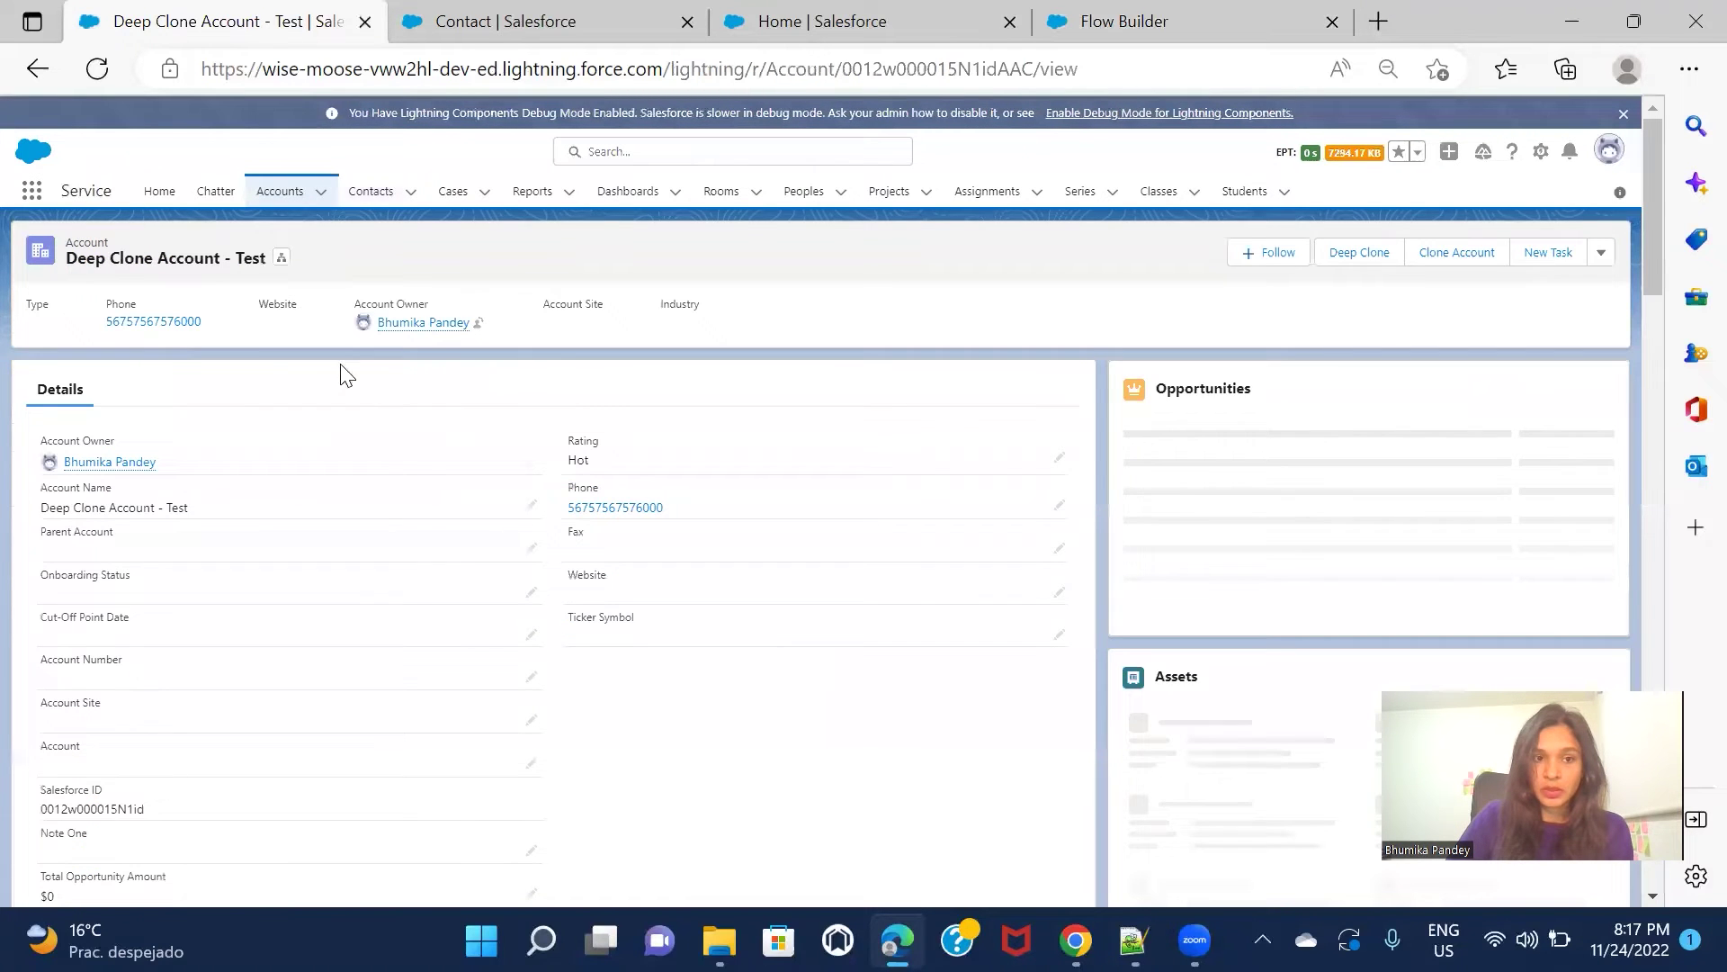
double_click(895, 71)
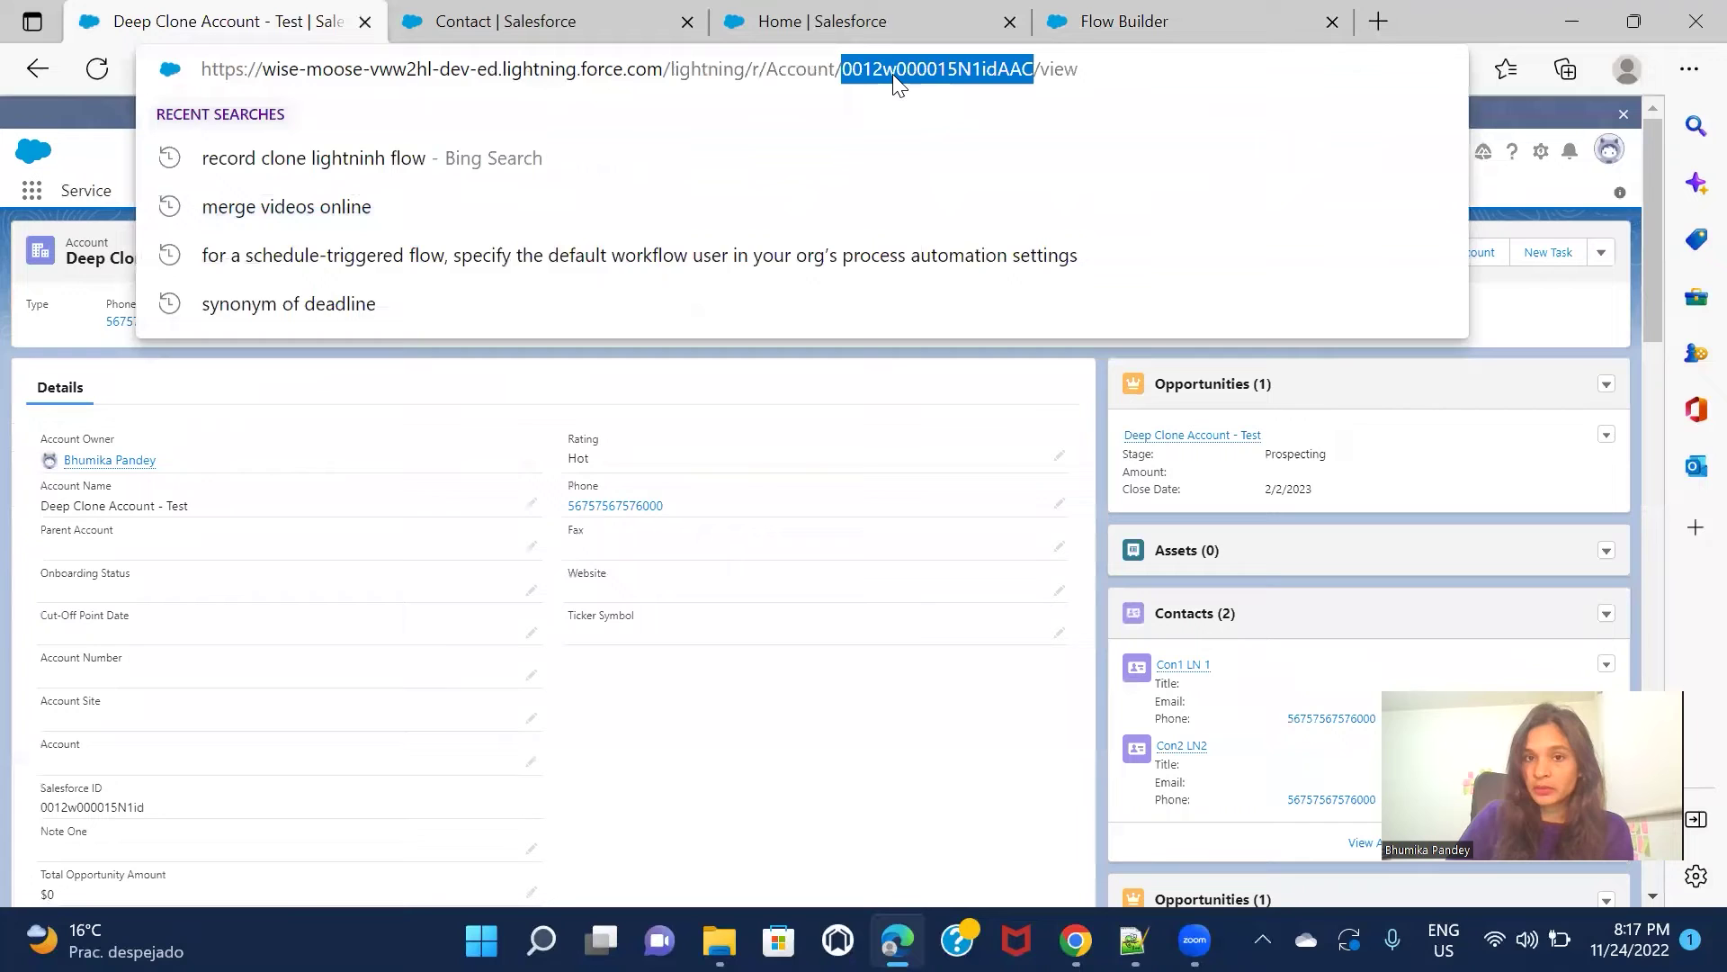
click(1030, 381)
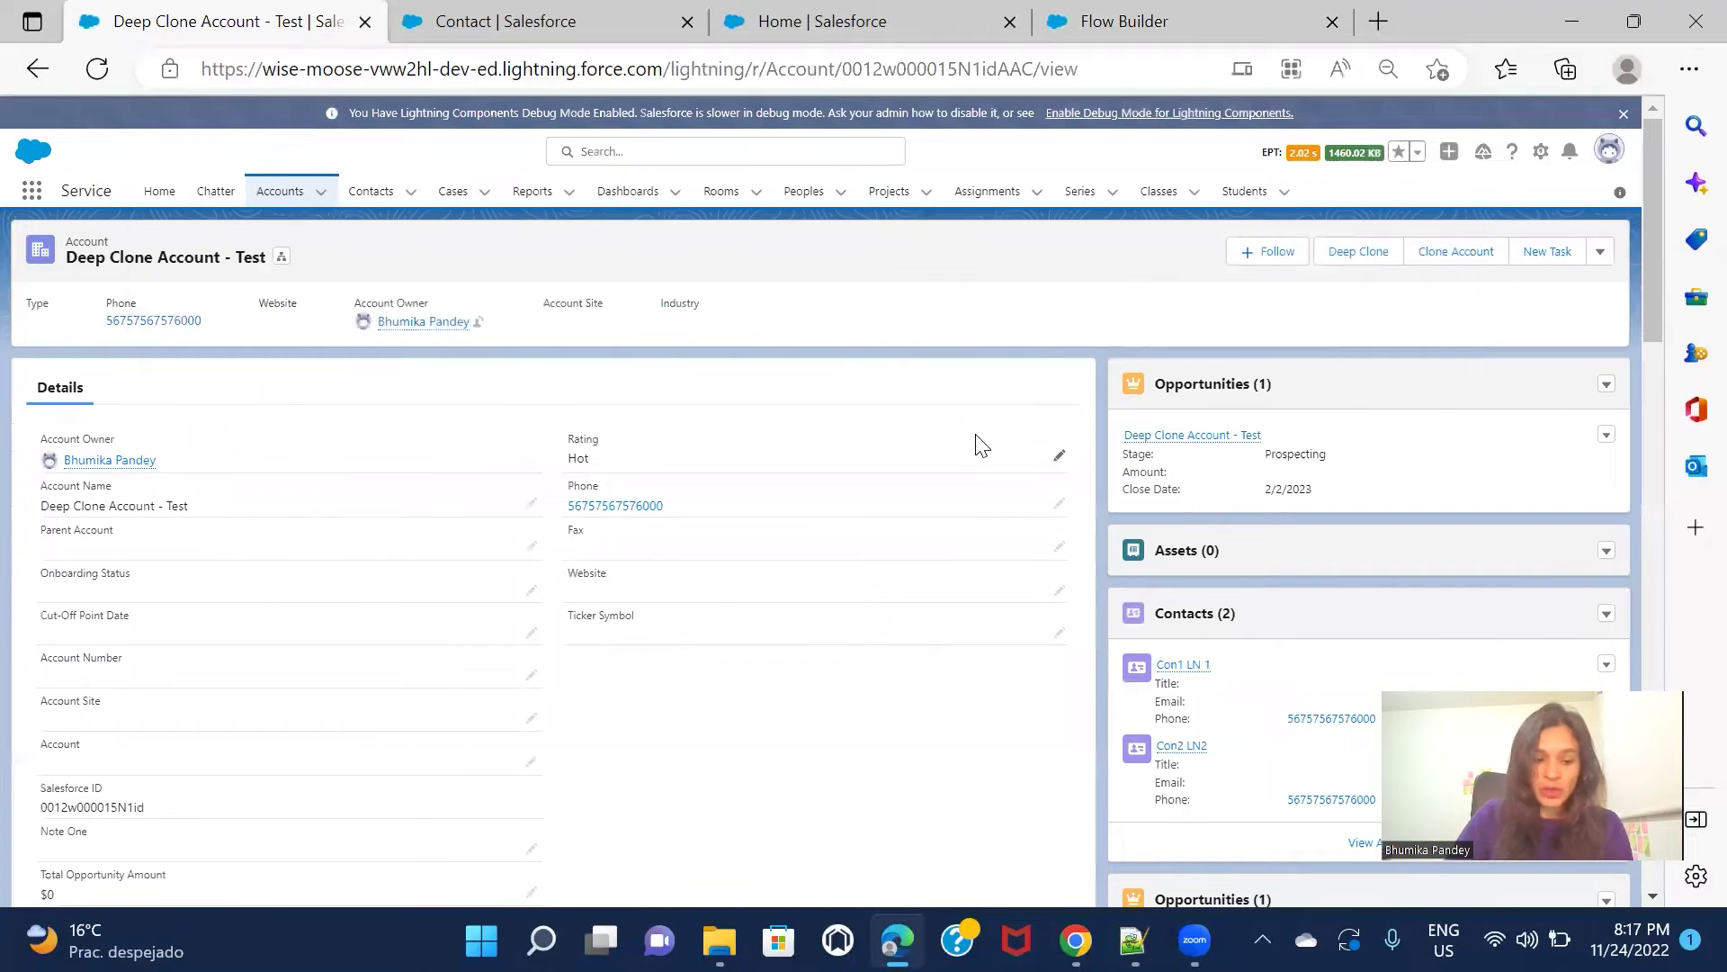
key(ctrl+f)
text(lates)
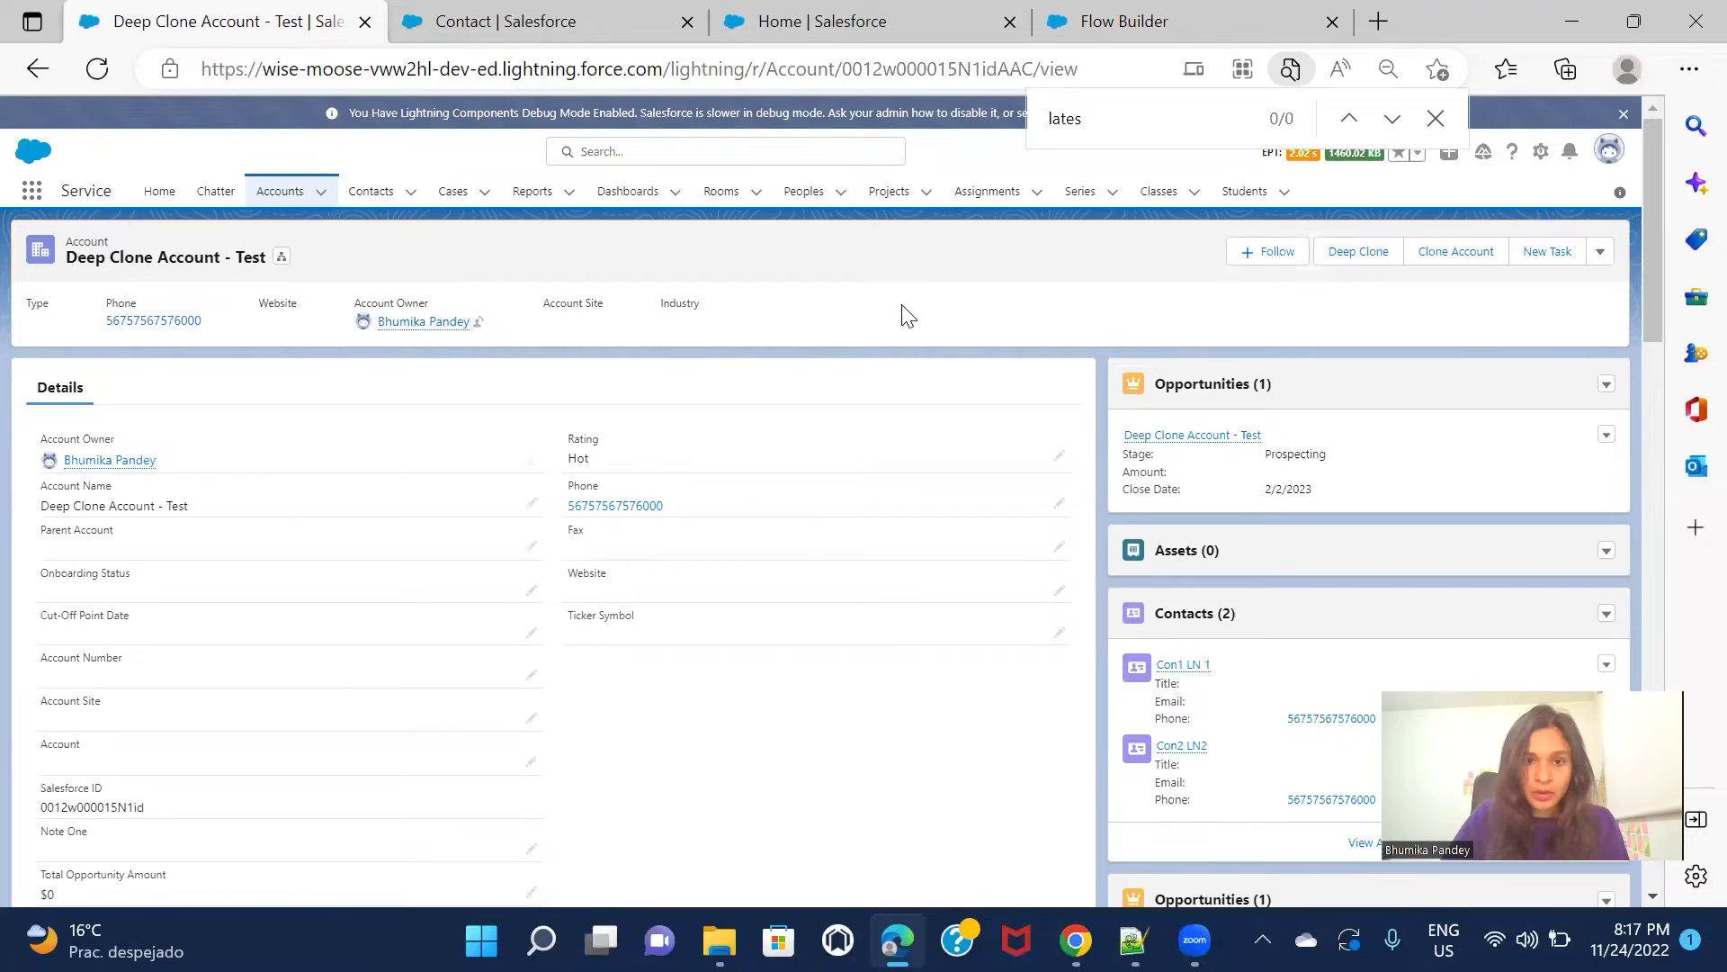
click(1436, 120)
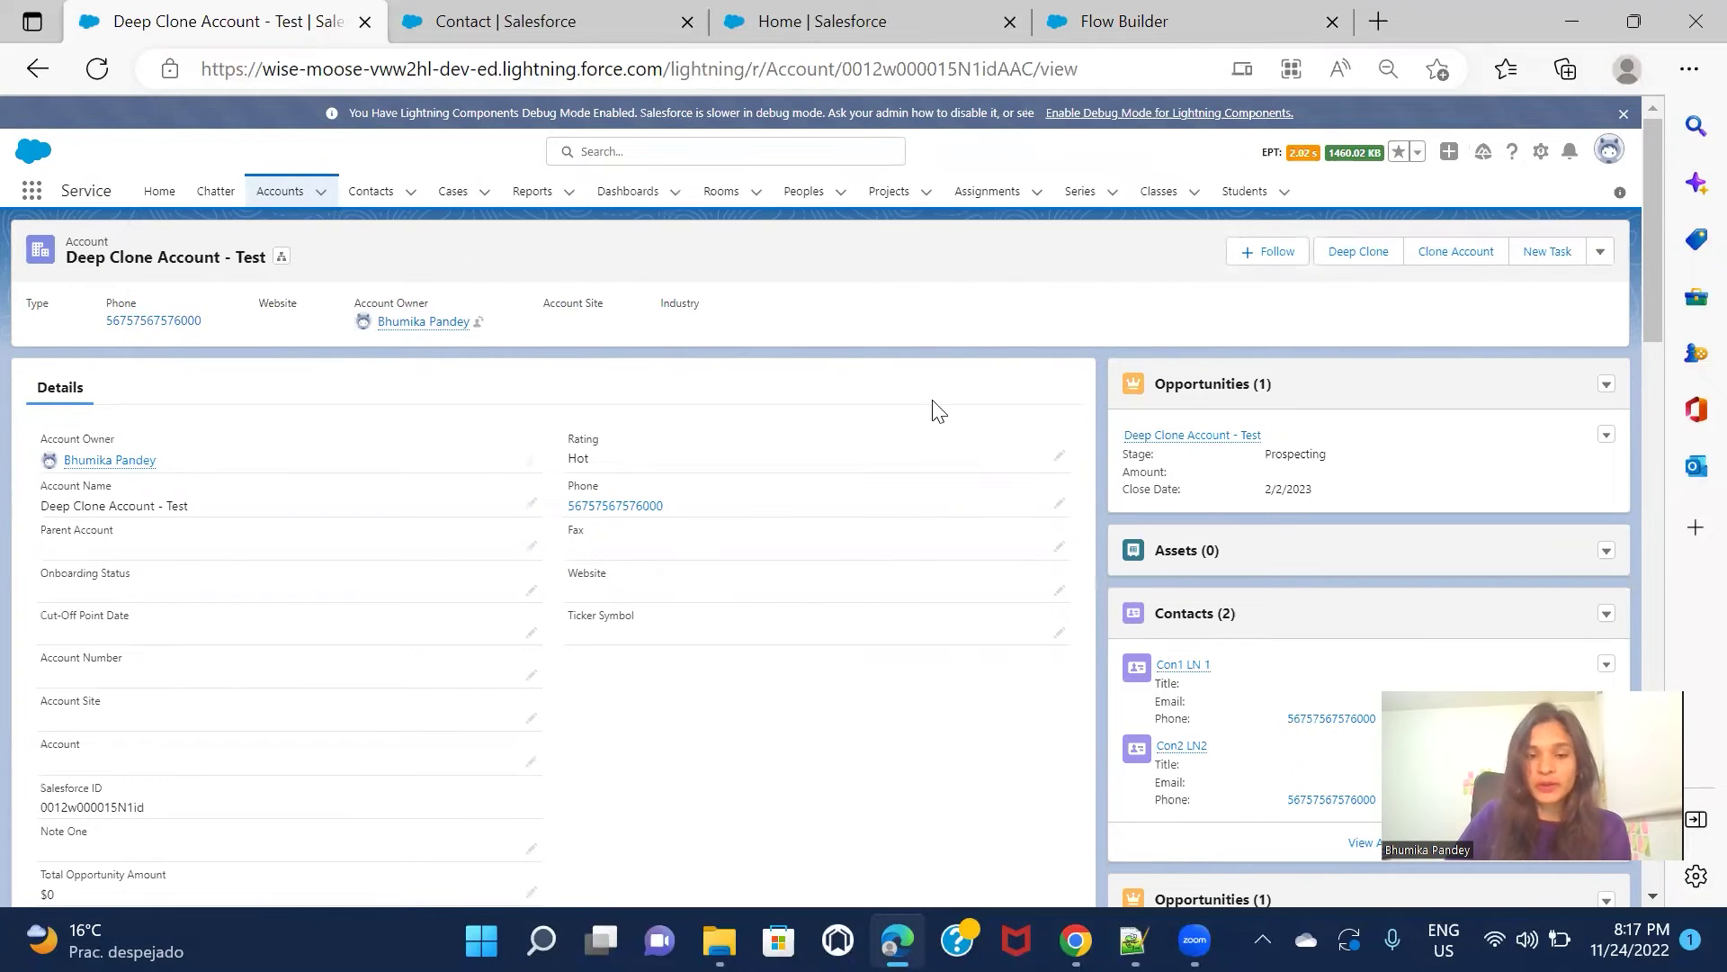
- Return to Flow Builder and delete the Latest_Contact_Email__c filter condition from the new Update Records element
click(1134, 31)
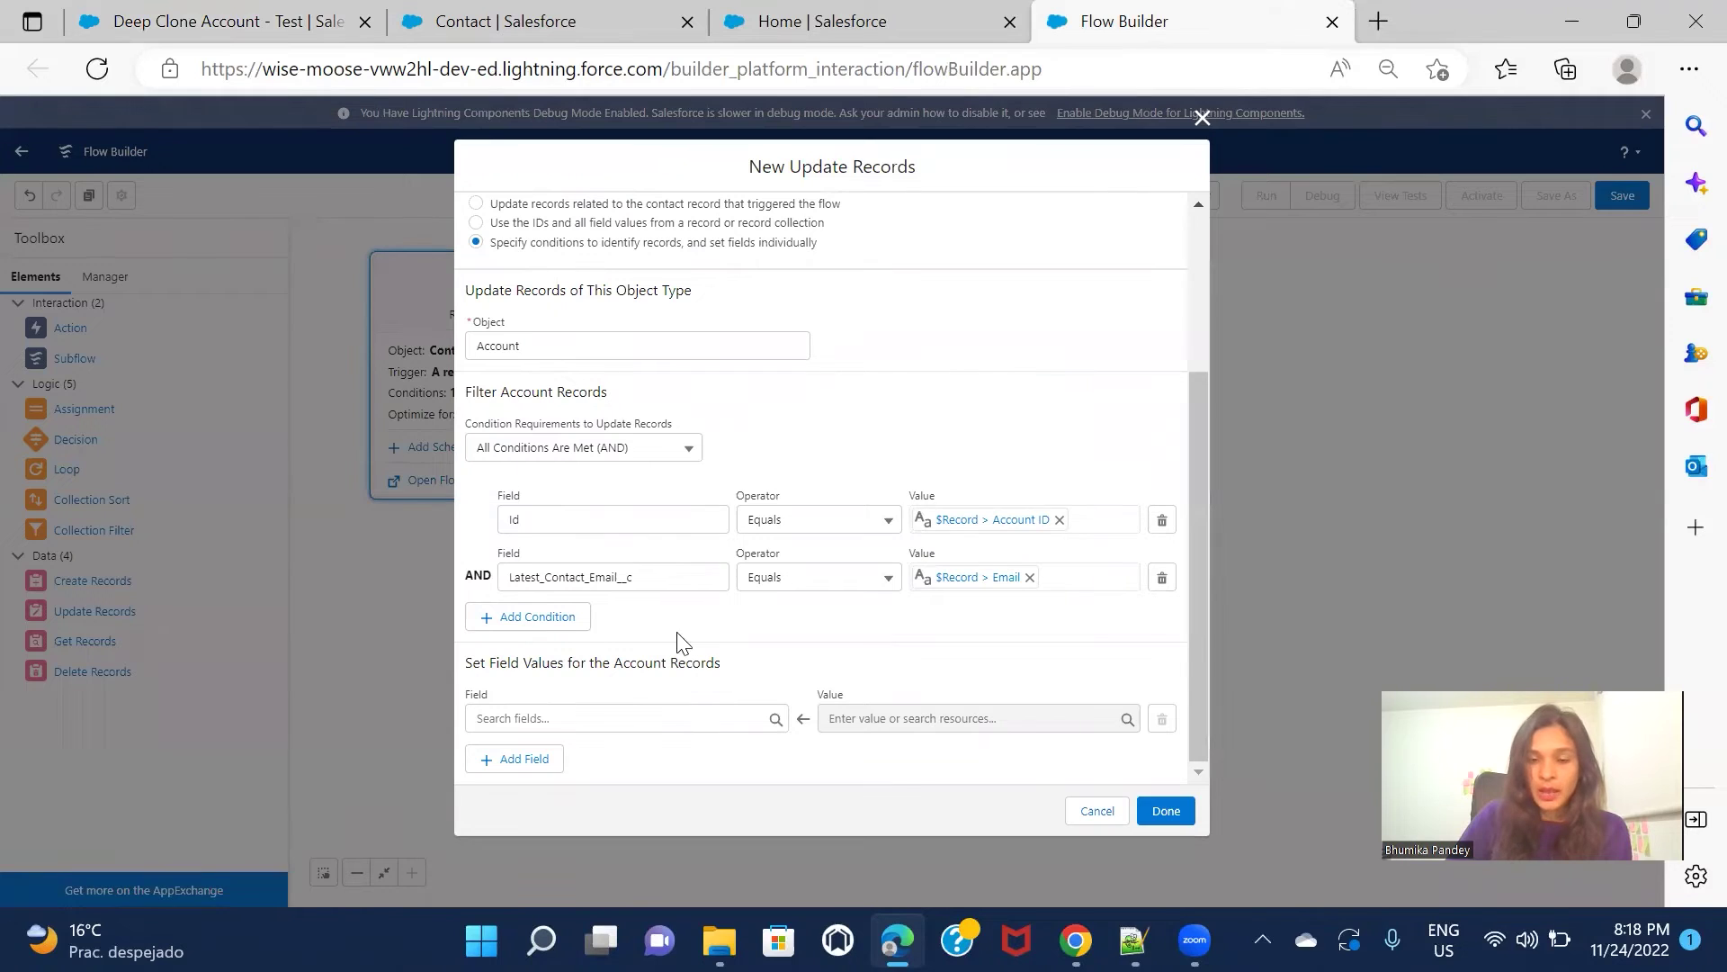
click(1161, 577)
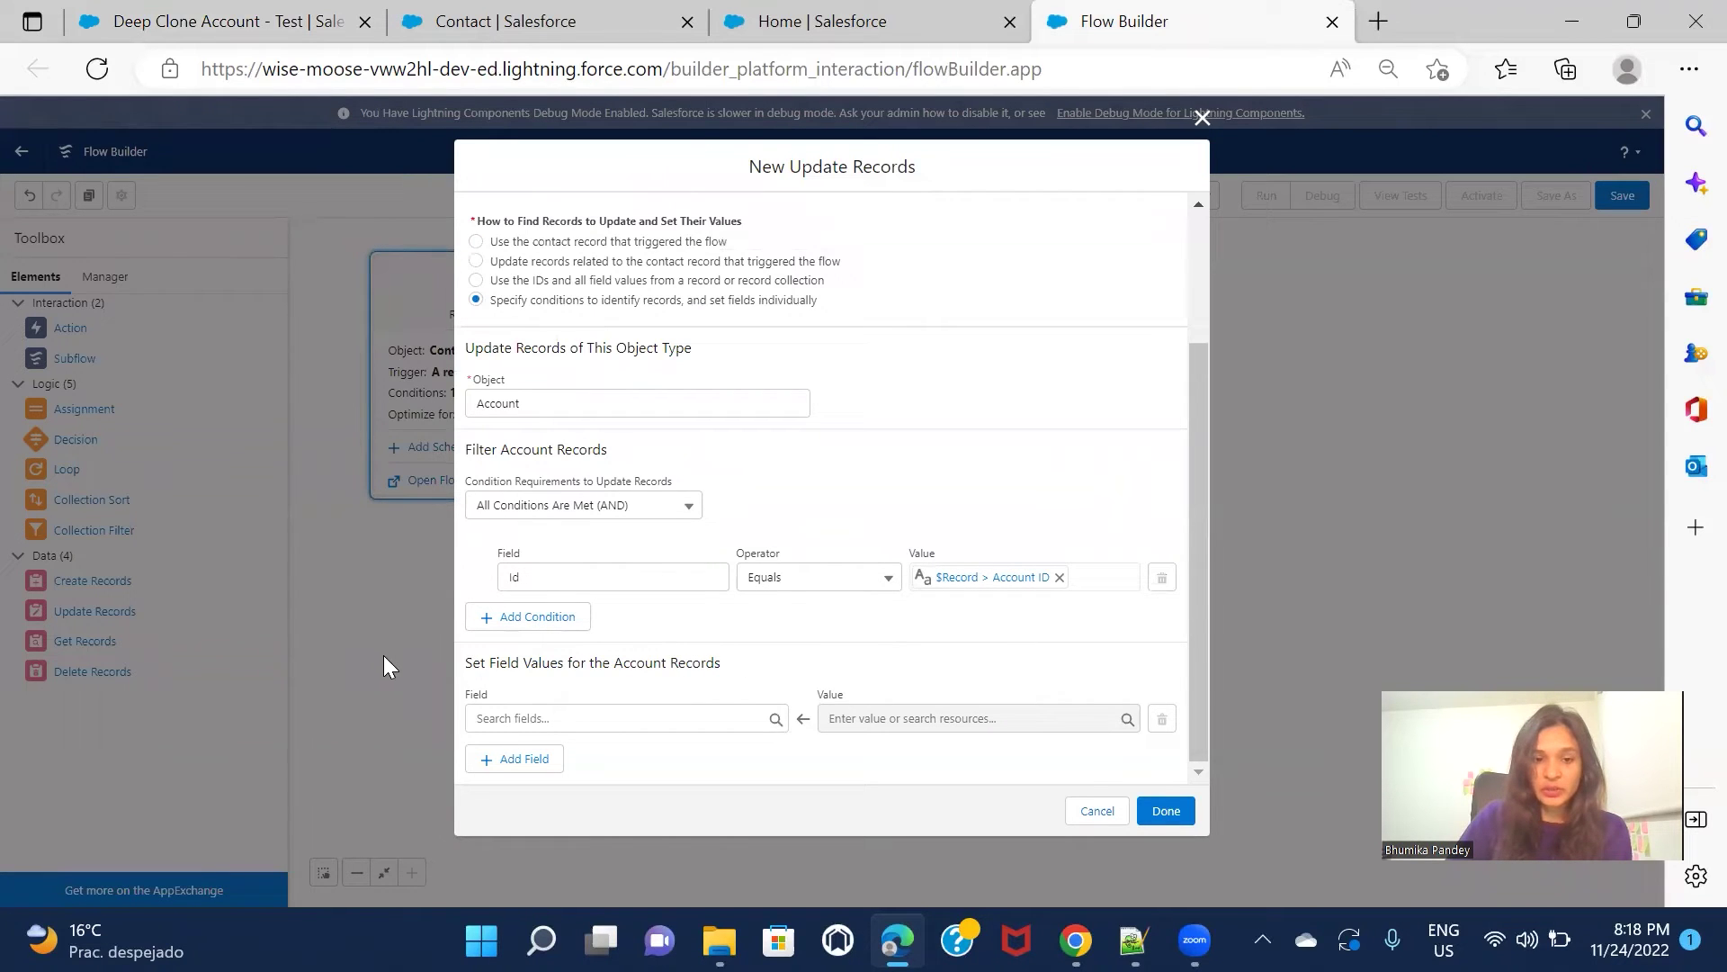
- Set Latest_Contact_Email__c to {!$Record.Email} in the new Update Records element, finish it and connect the Start element to it
click(615, 731)
text(la)
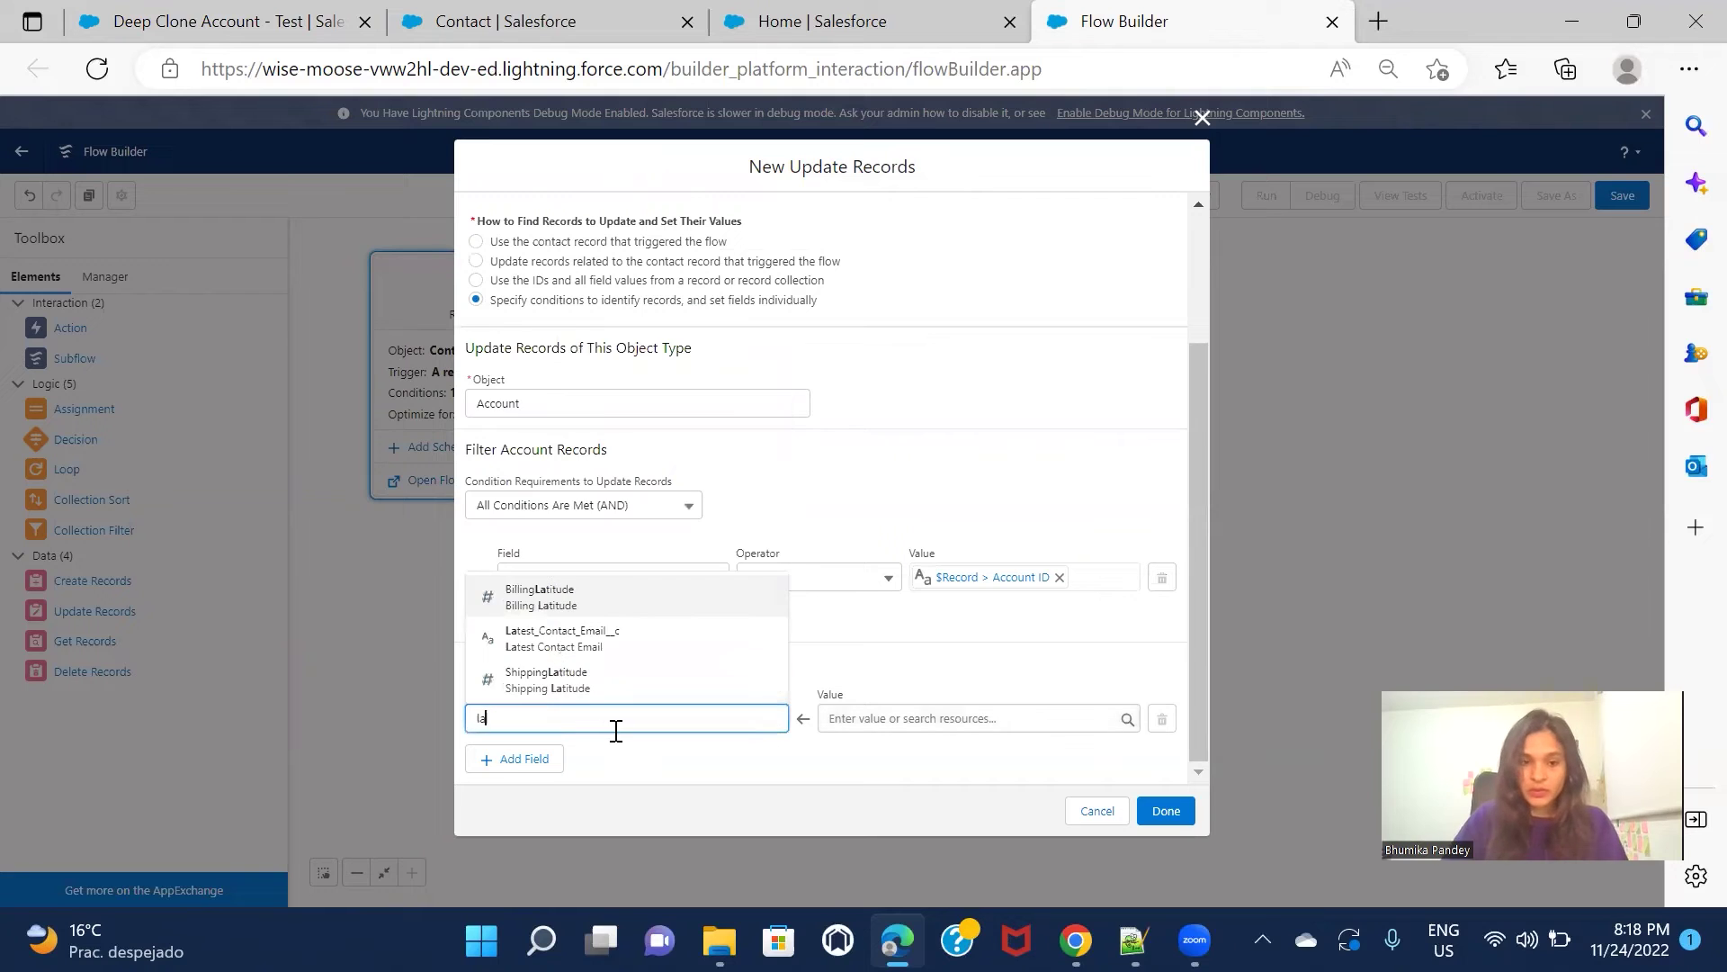
click(617, 638)
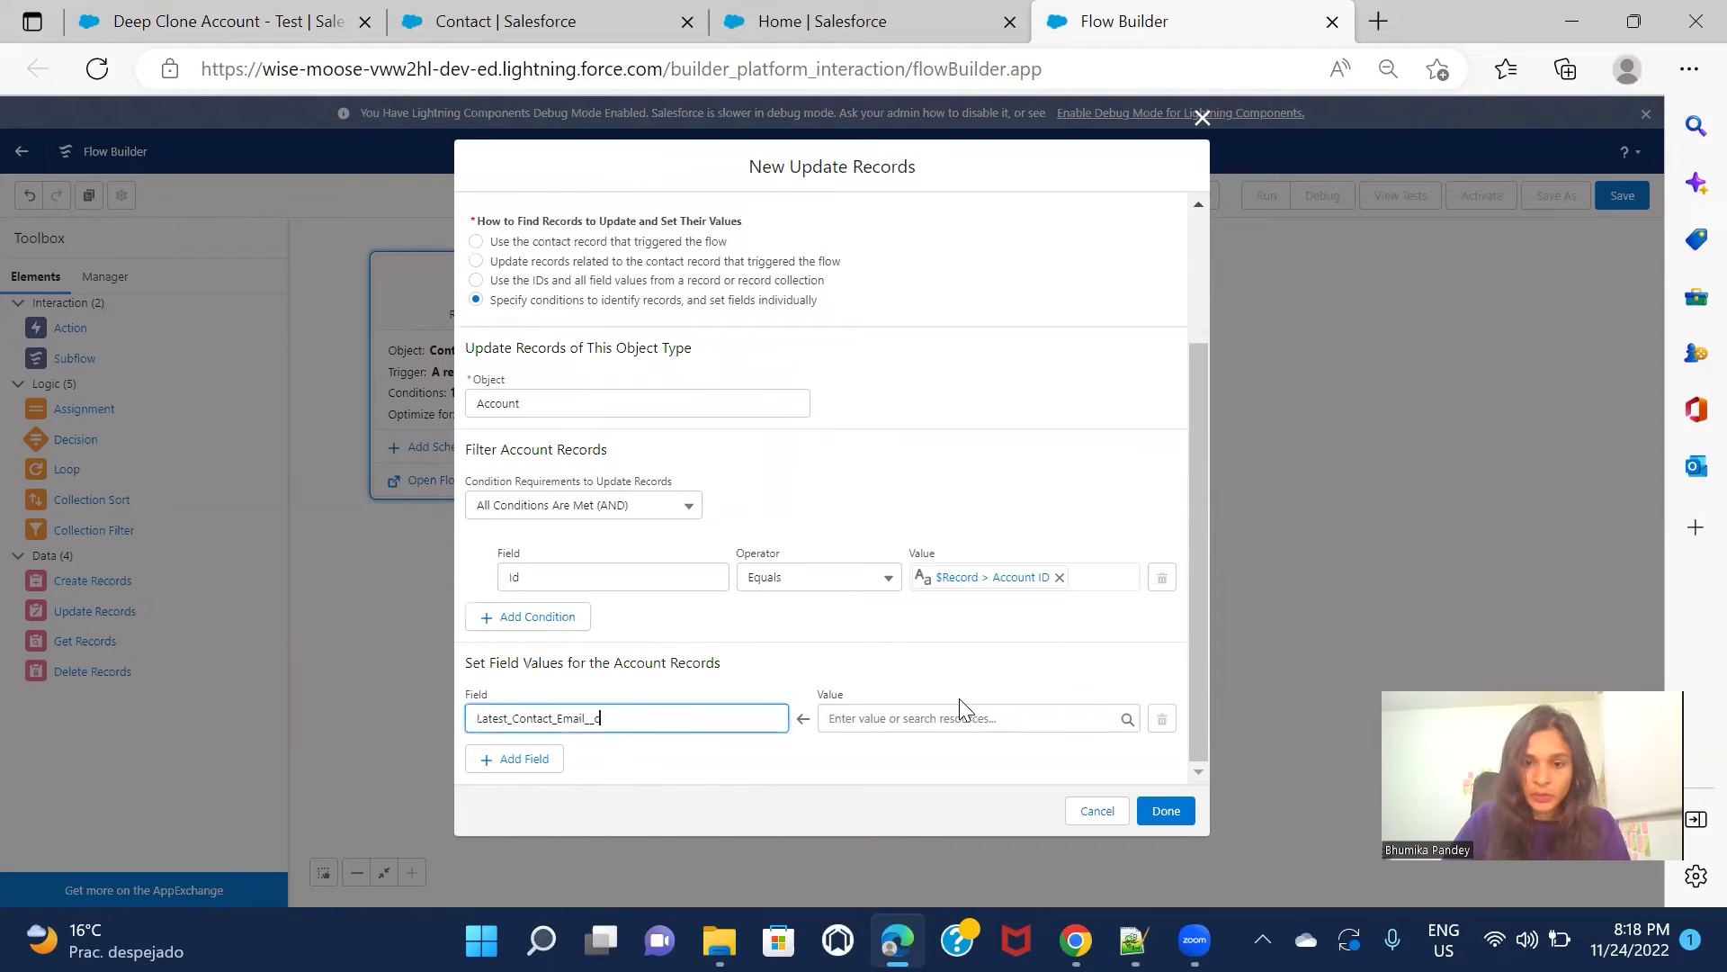
click(941, 718)
text(rec)
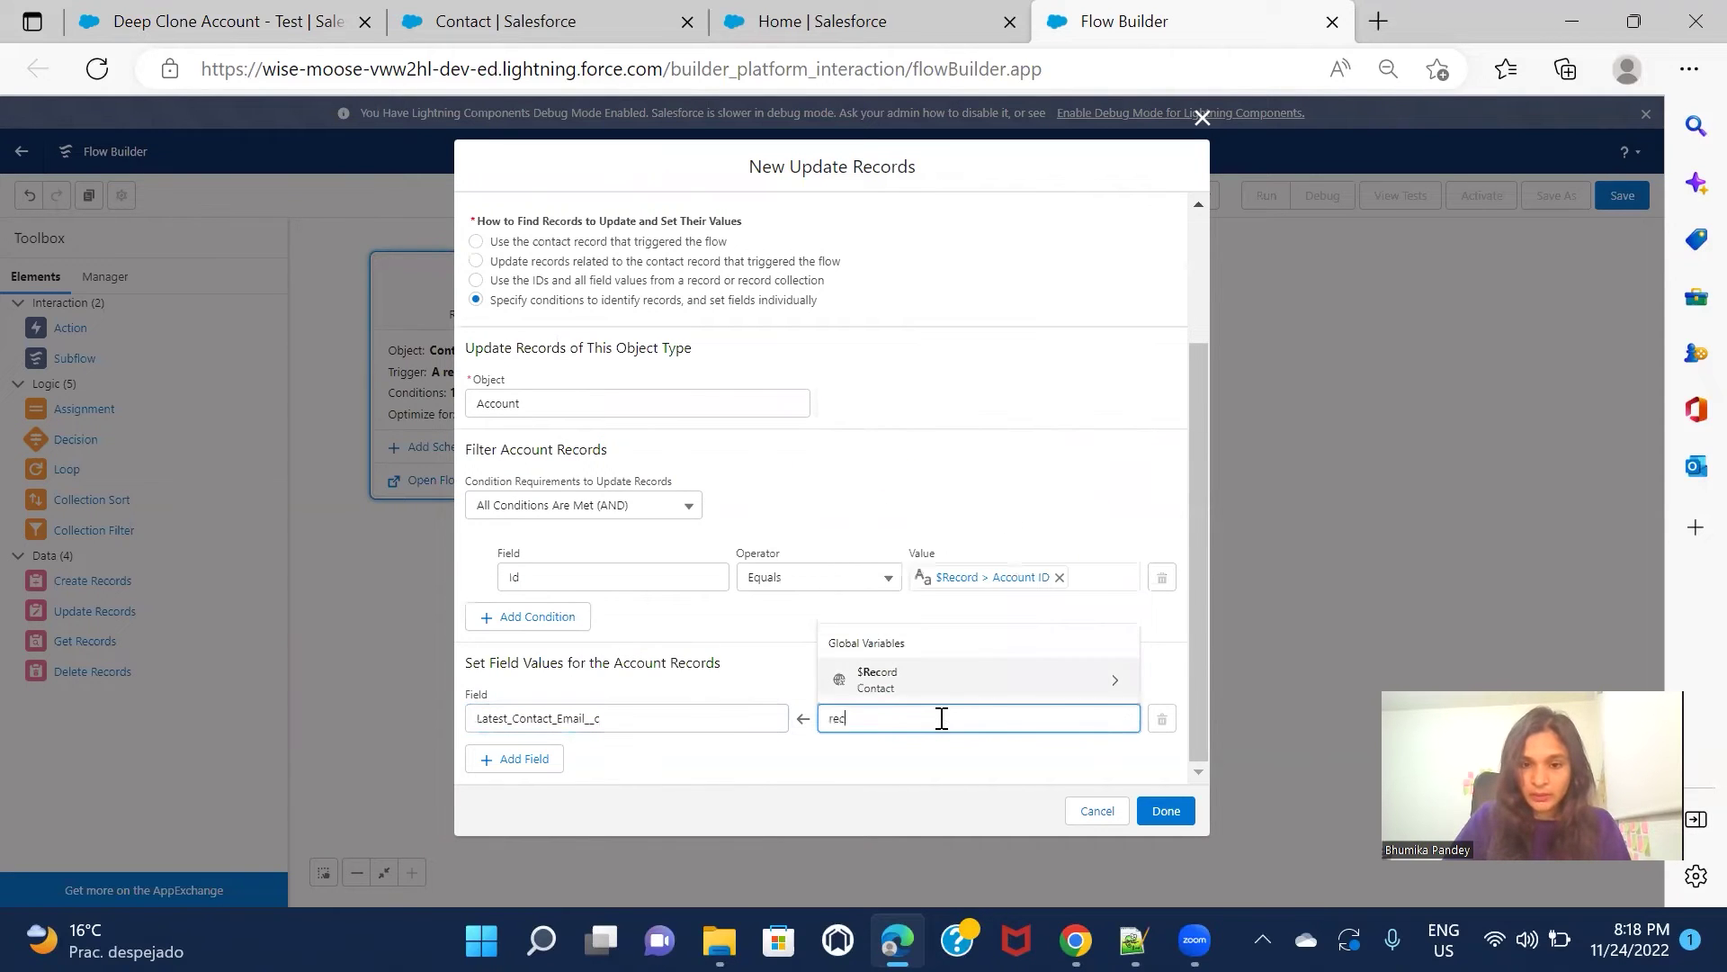
click(935, 697)
text(em)
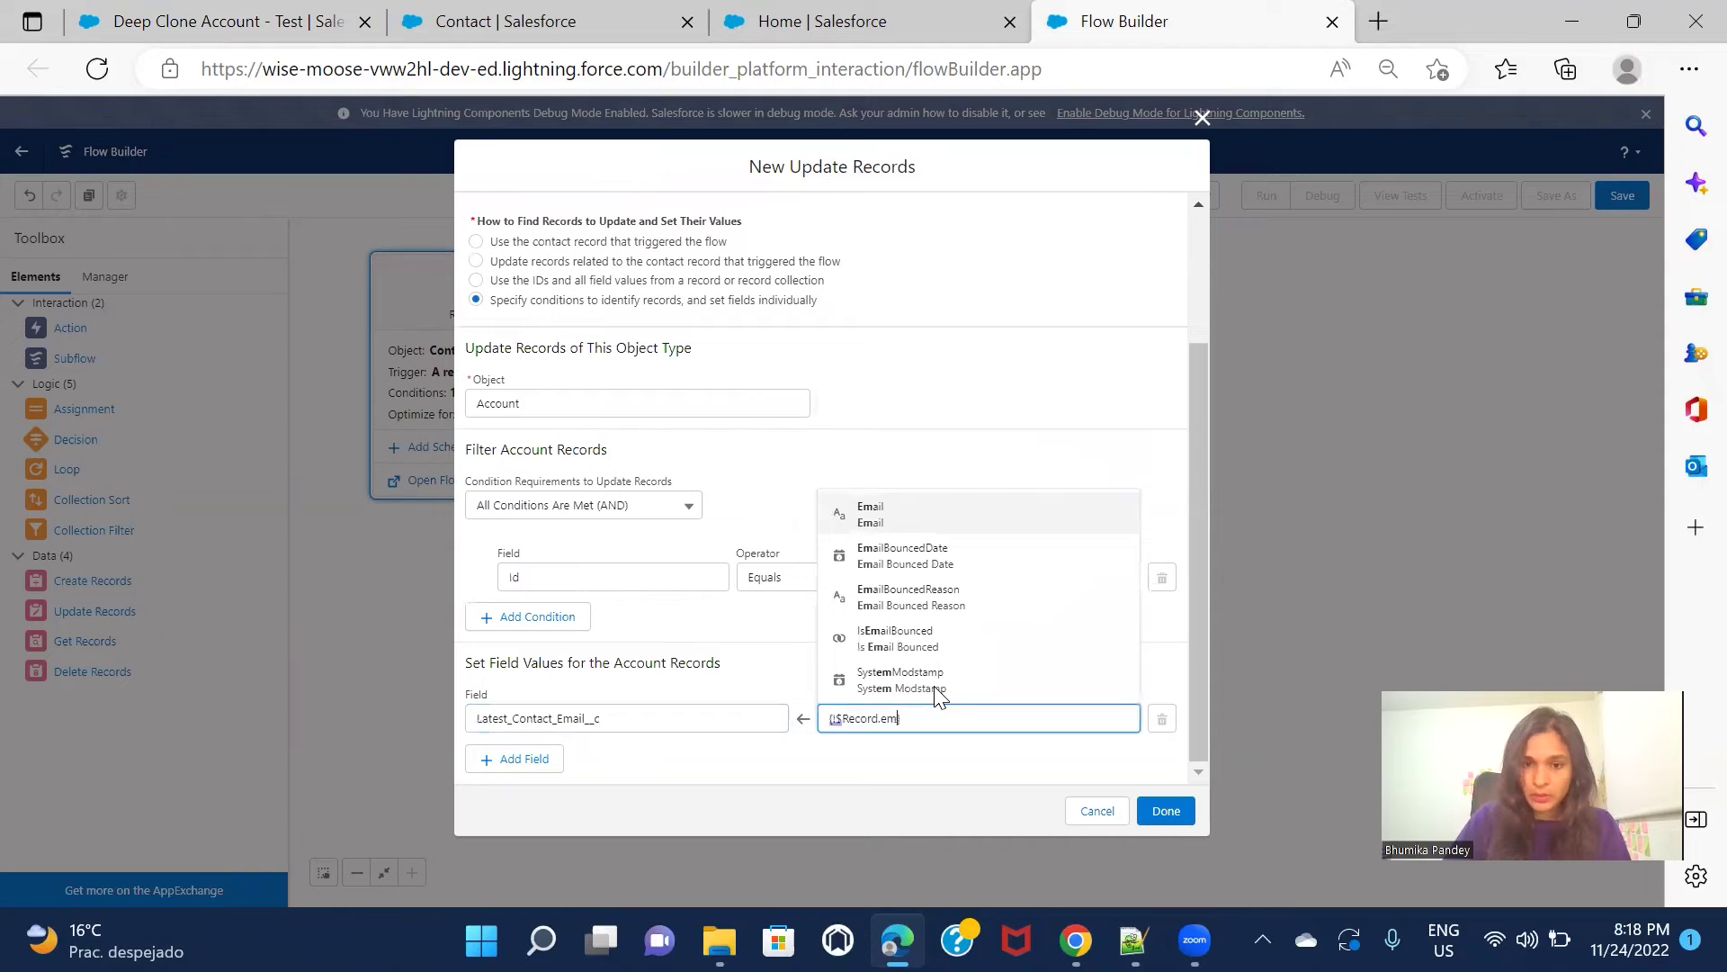
click(987, 514)
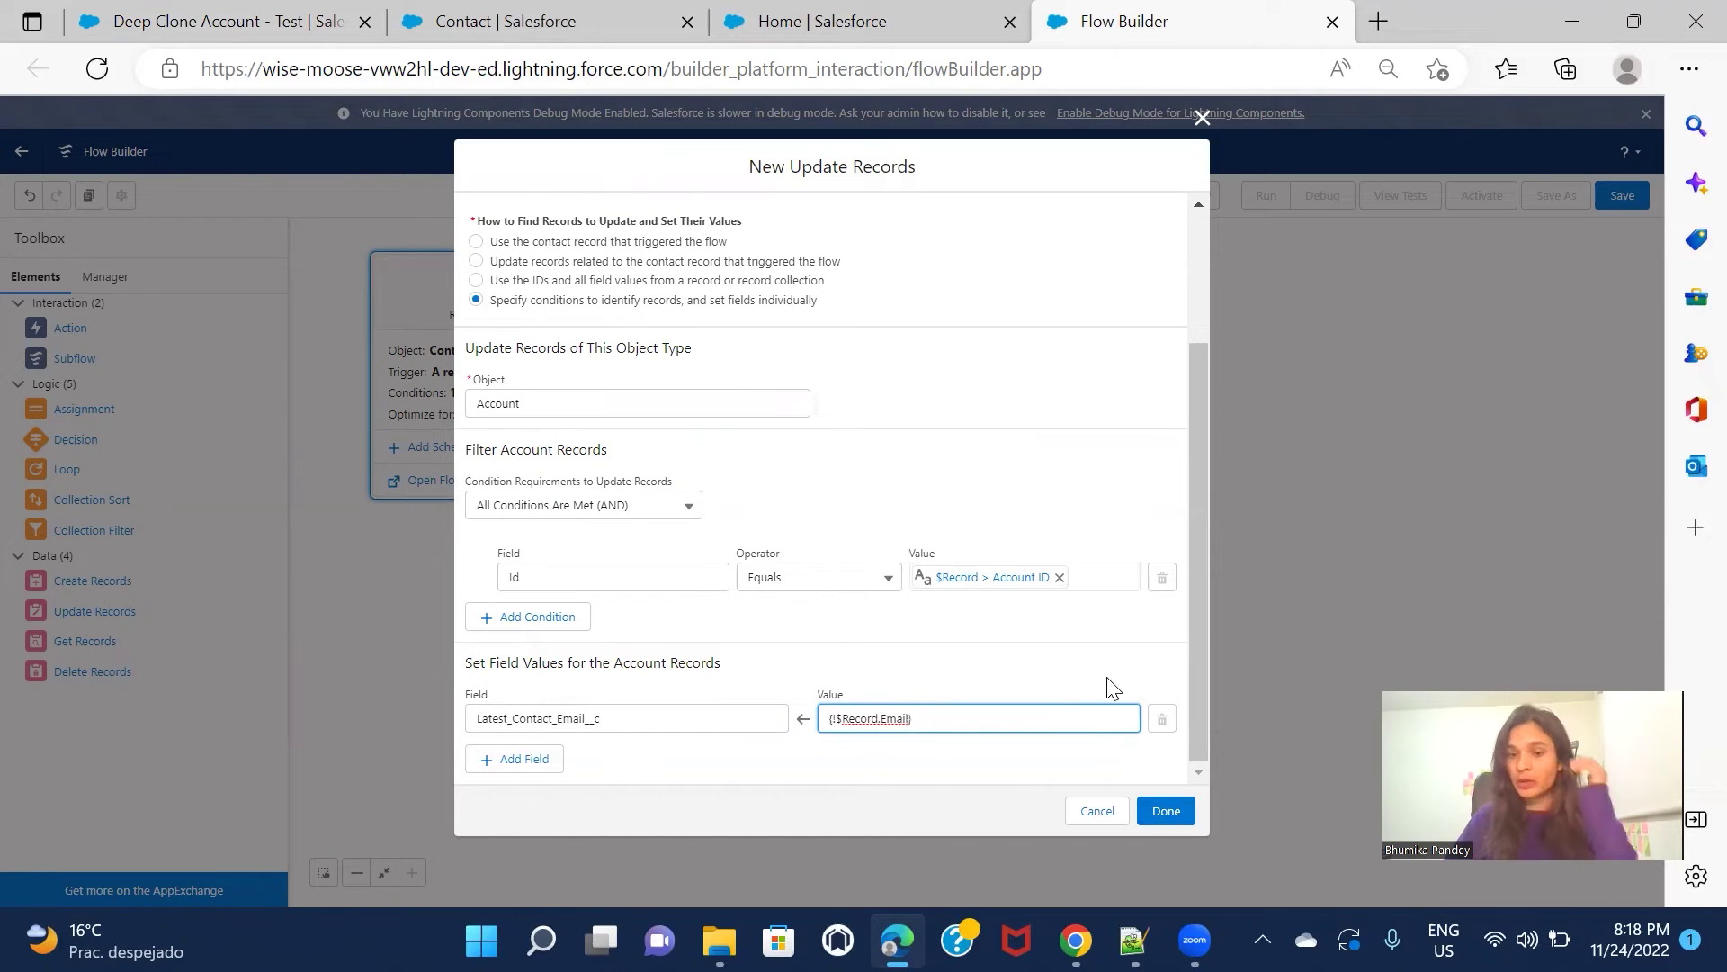
click(1164, 810)
drag(507, 496, 509, 597)
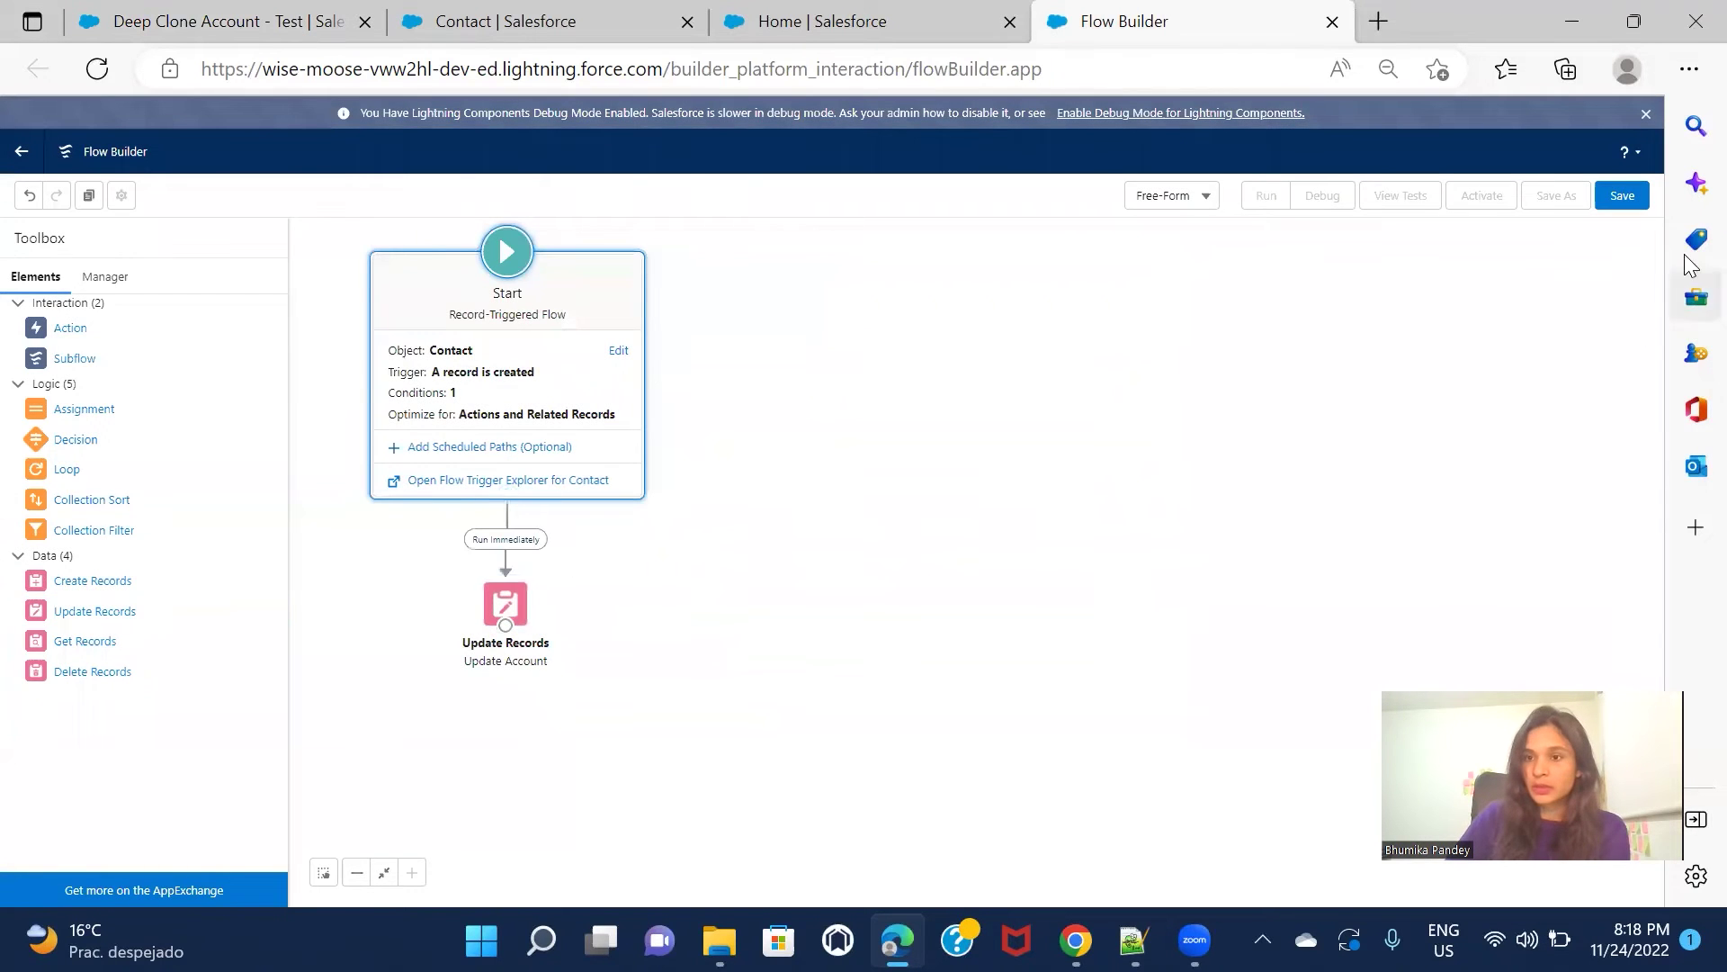
- Save the flow with the label Child to Parent and activate it
click(1623, 198)
click(685, 436)
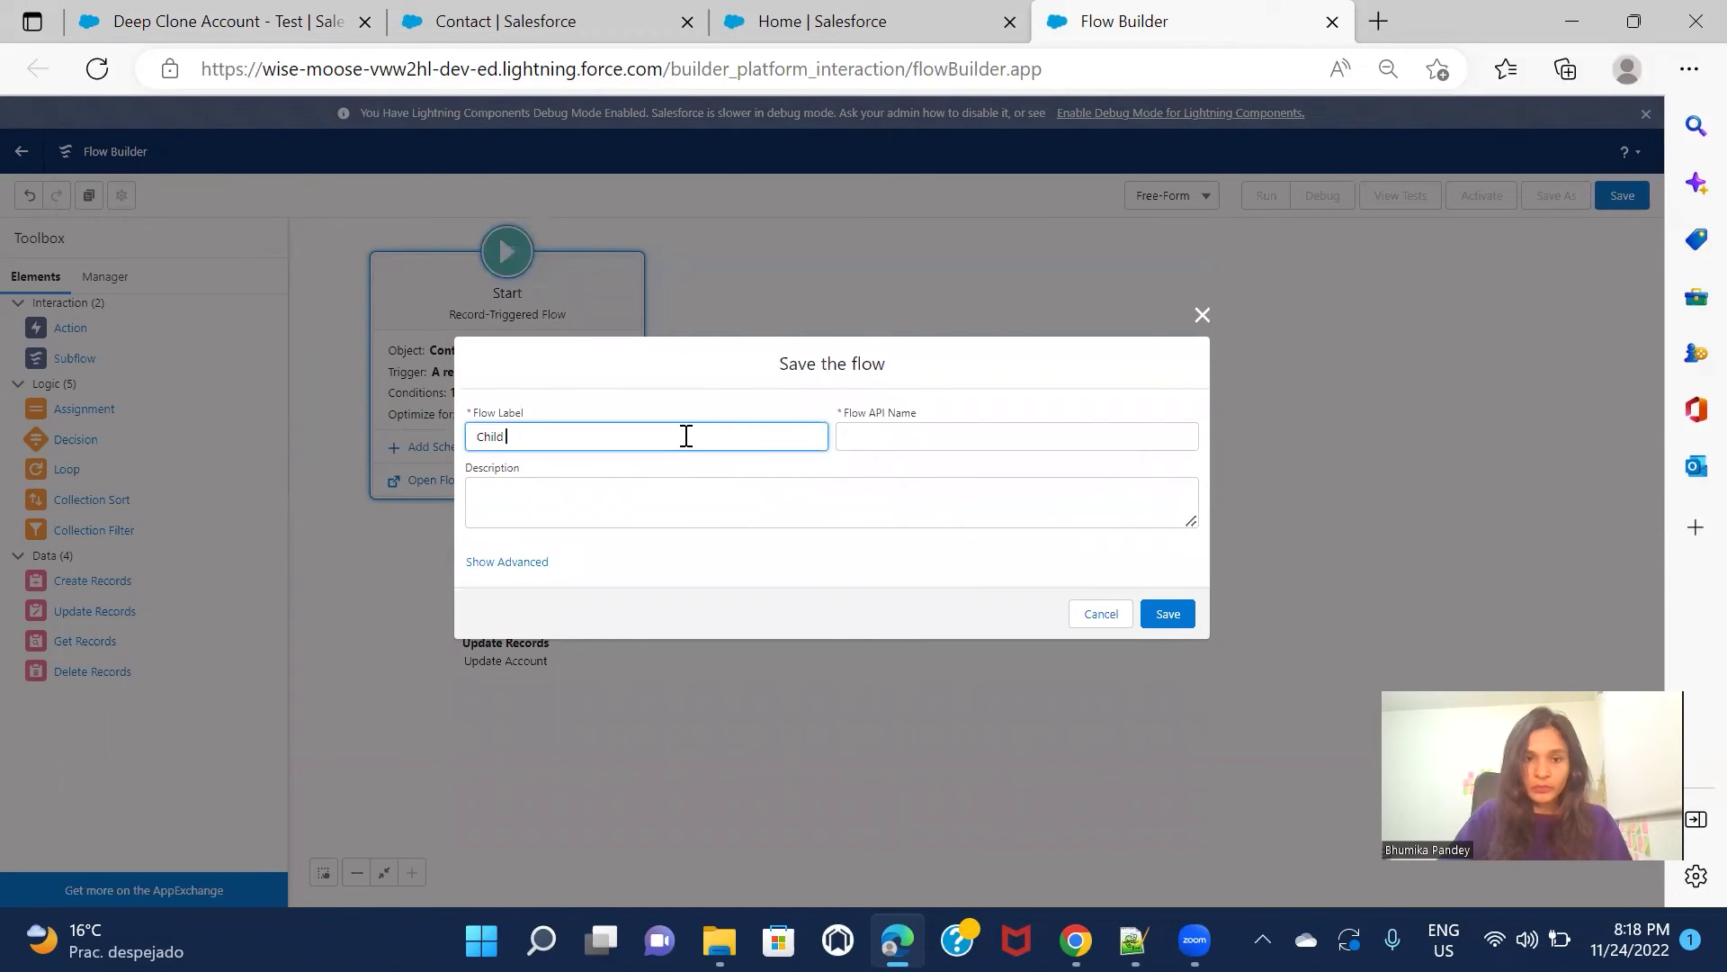
click(808, 475)
click(1187, 613)
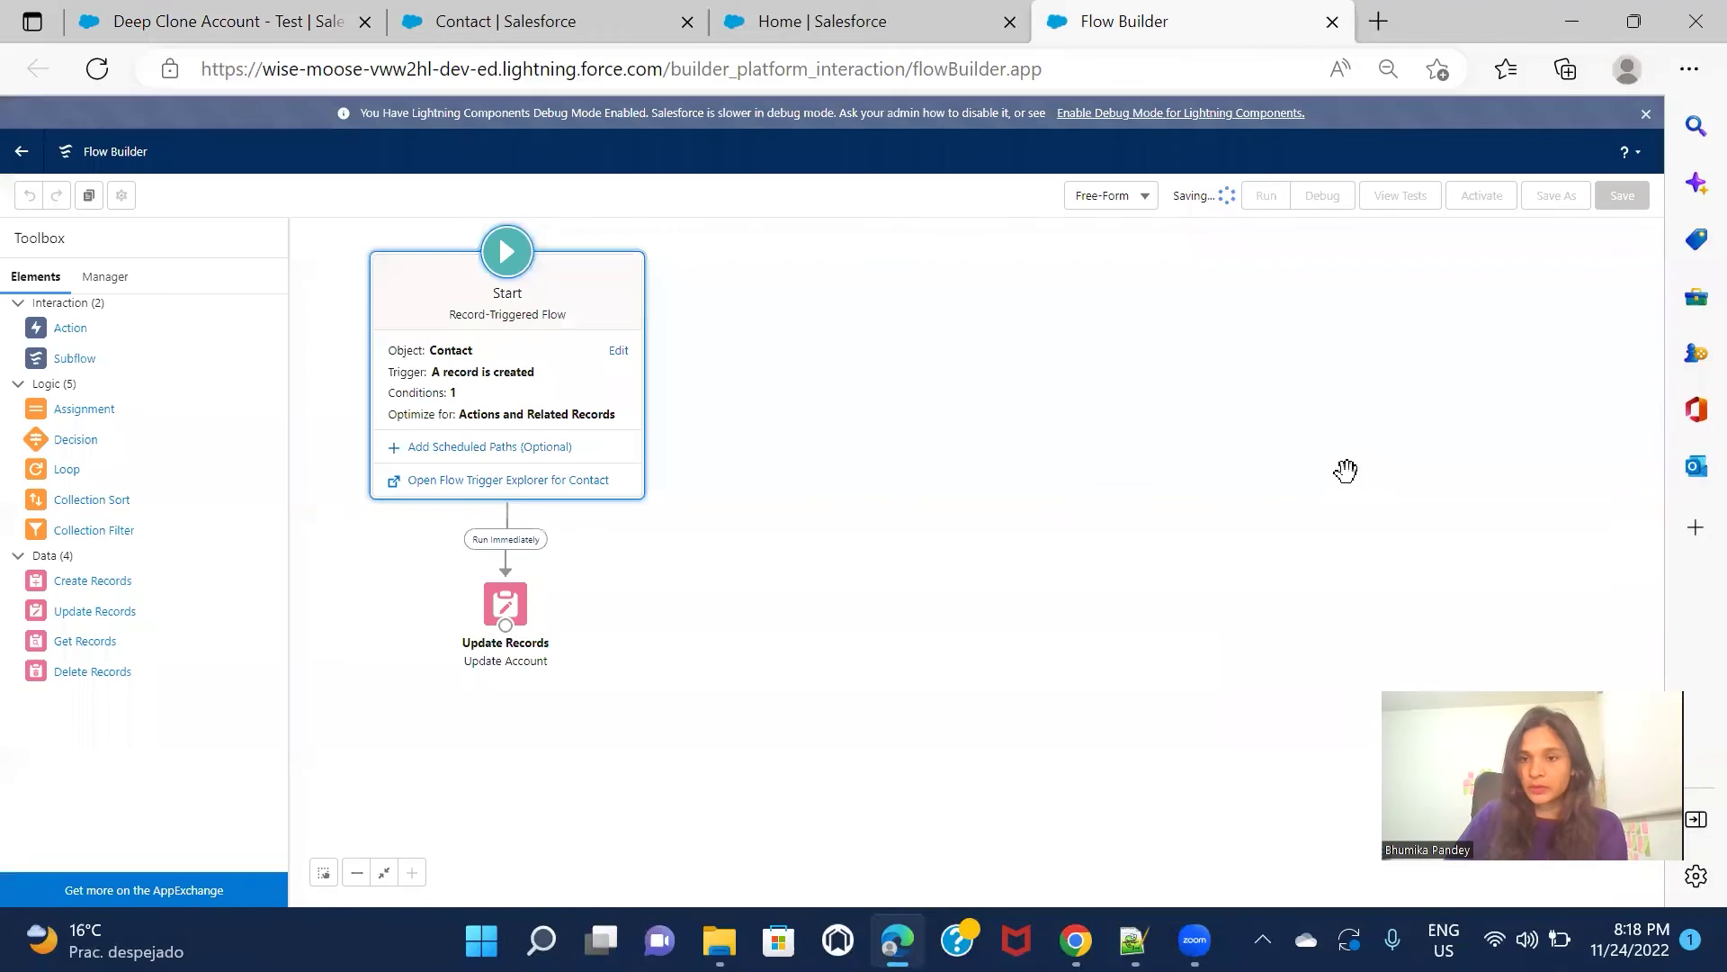
click(1476, 199)
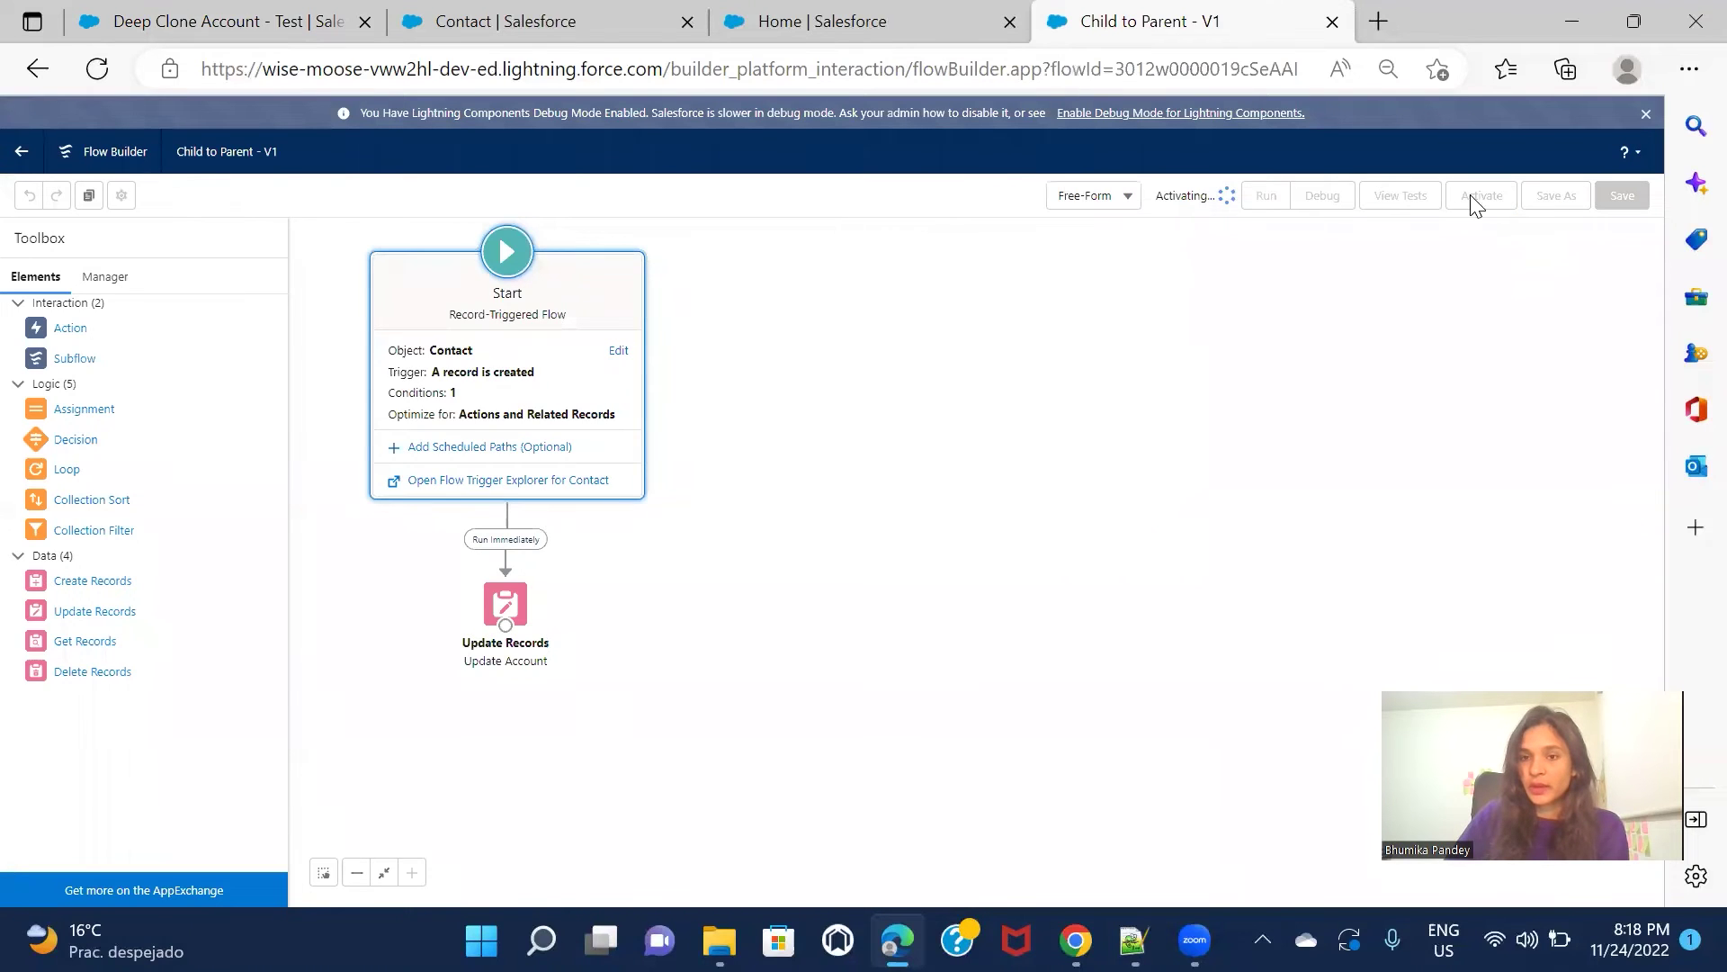
- Return to the Deep Clone Account - Test account, look through its details and open its record page for editing with the available fields listed
click(270, 38)
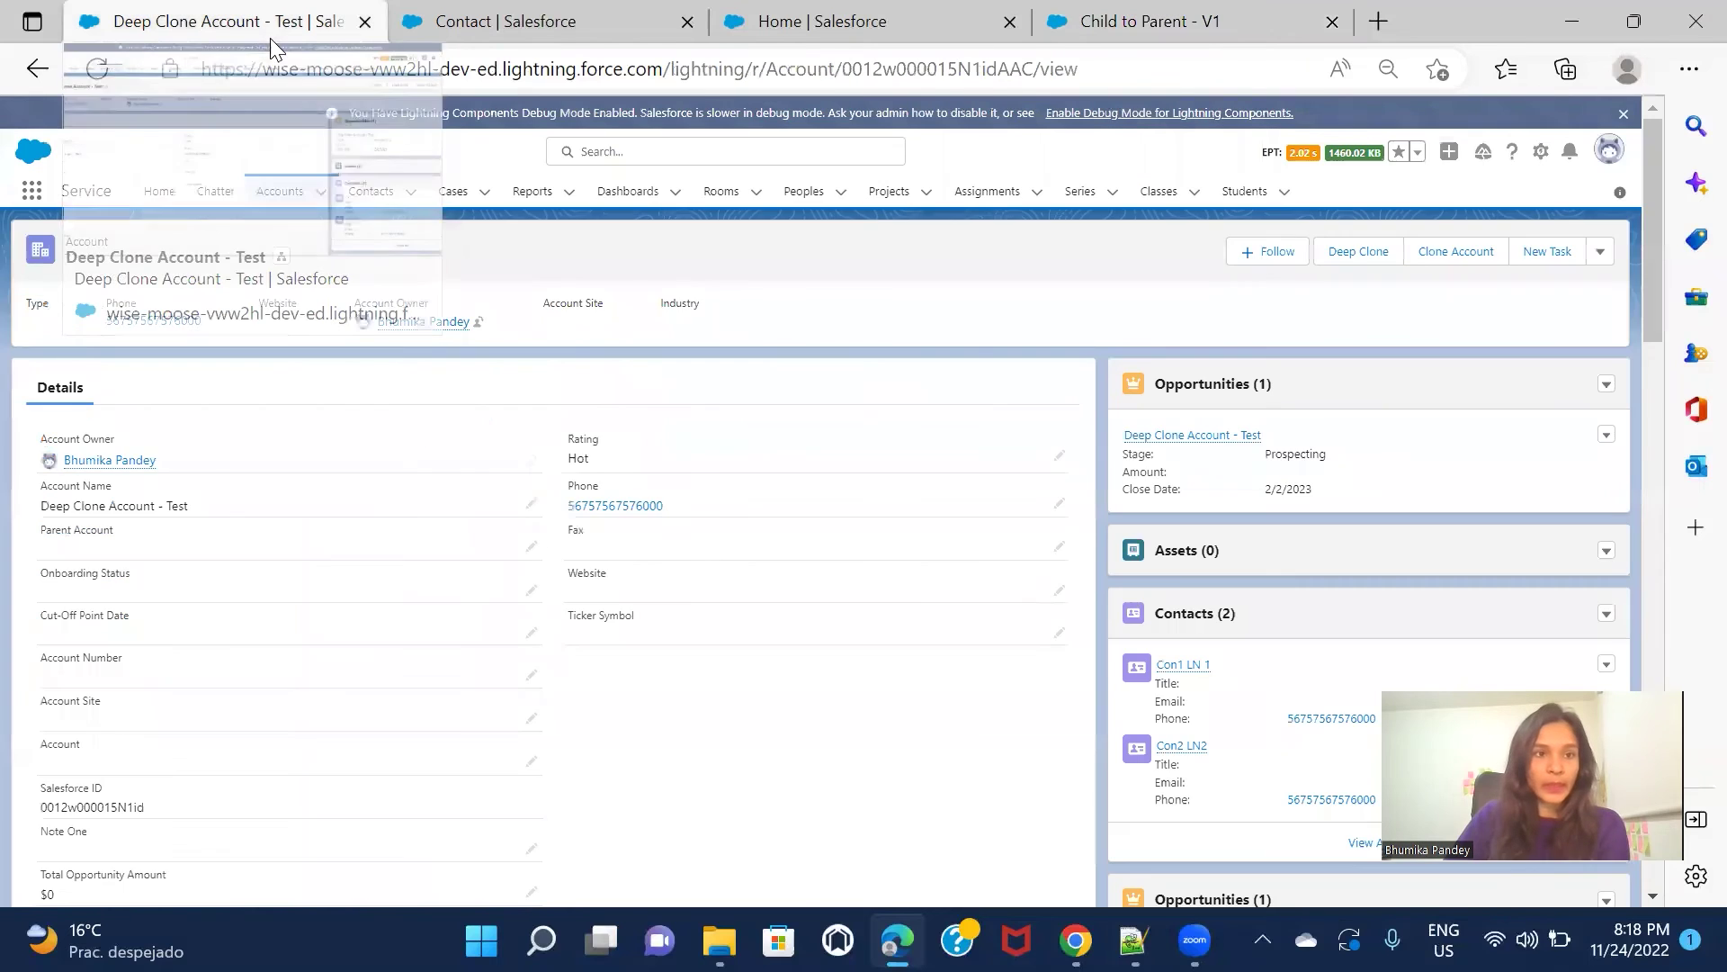
scroll(936, 499, down, 4)
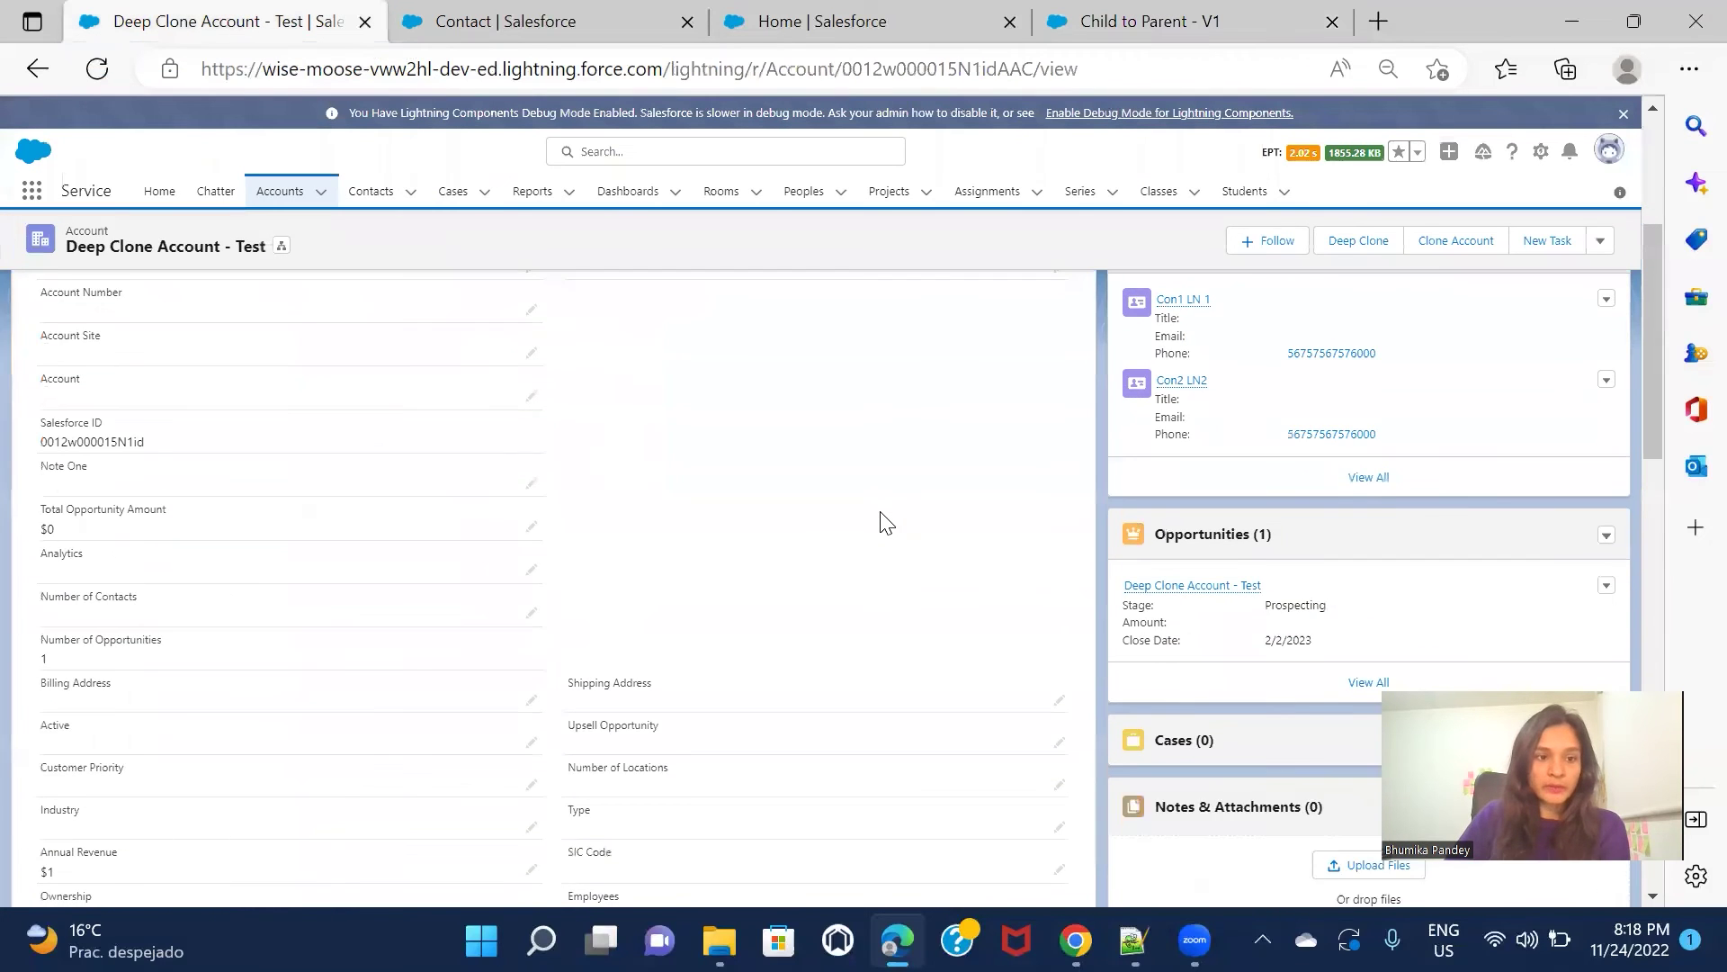
scroll(883, 521, up, 4)
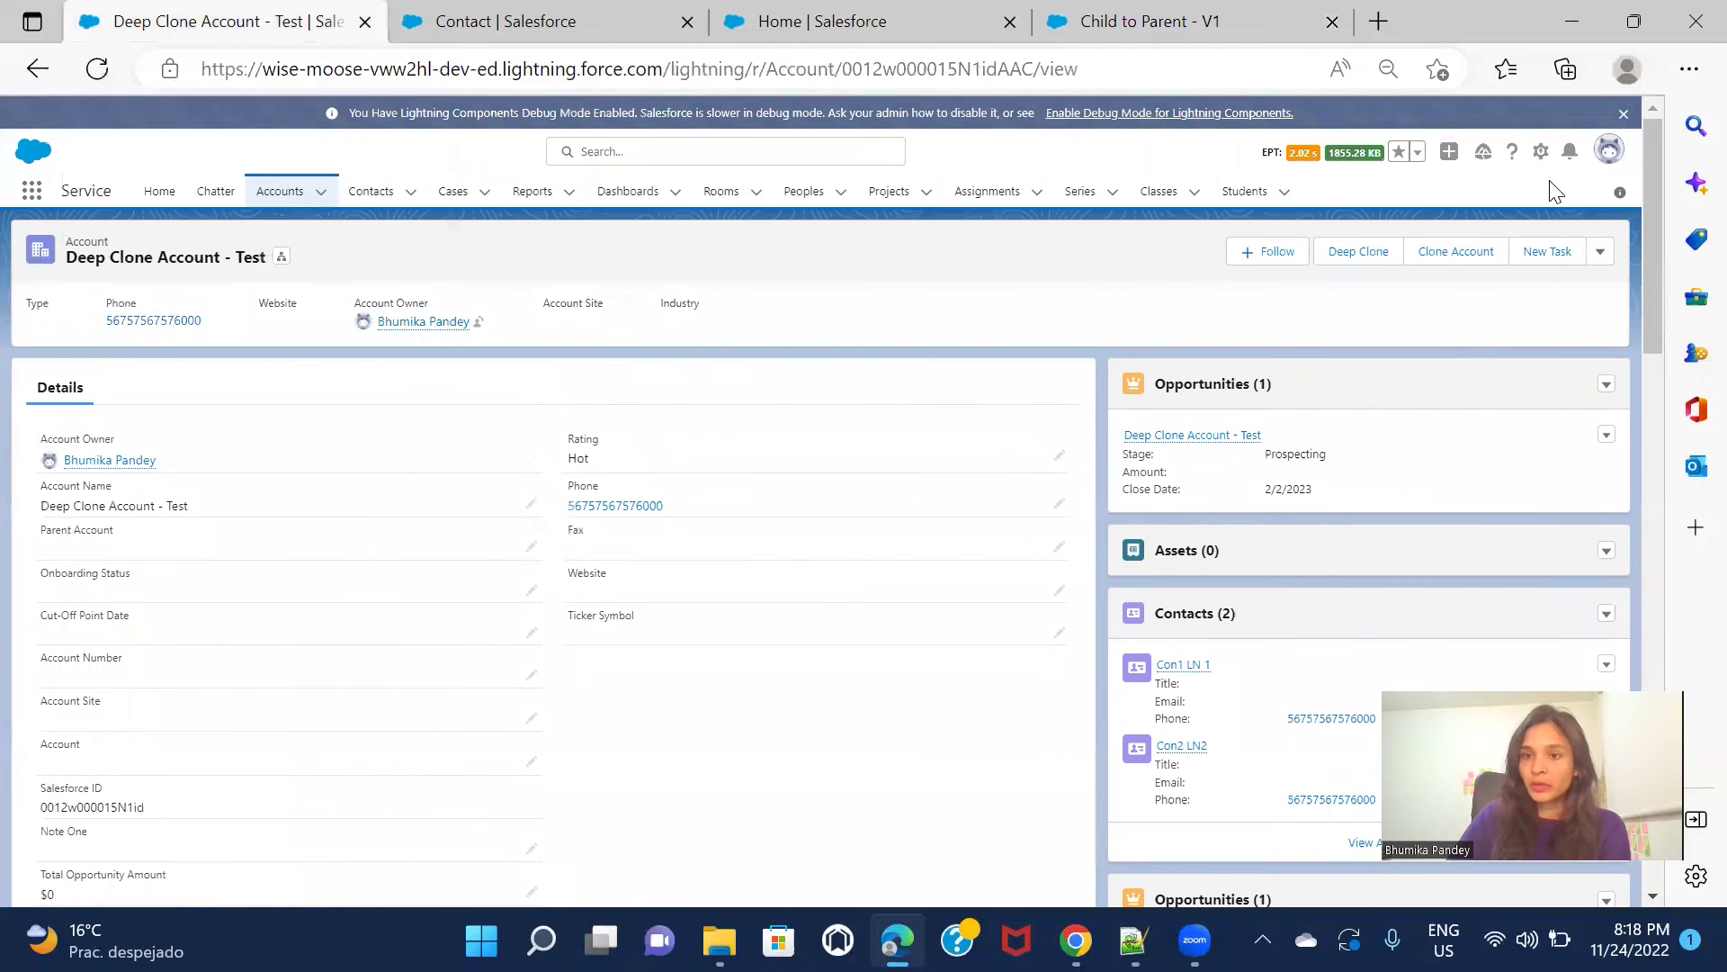
click(1542, 151)
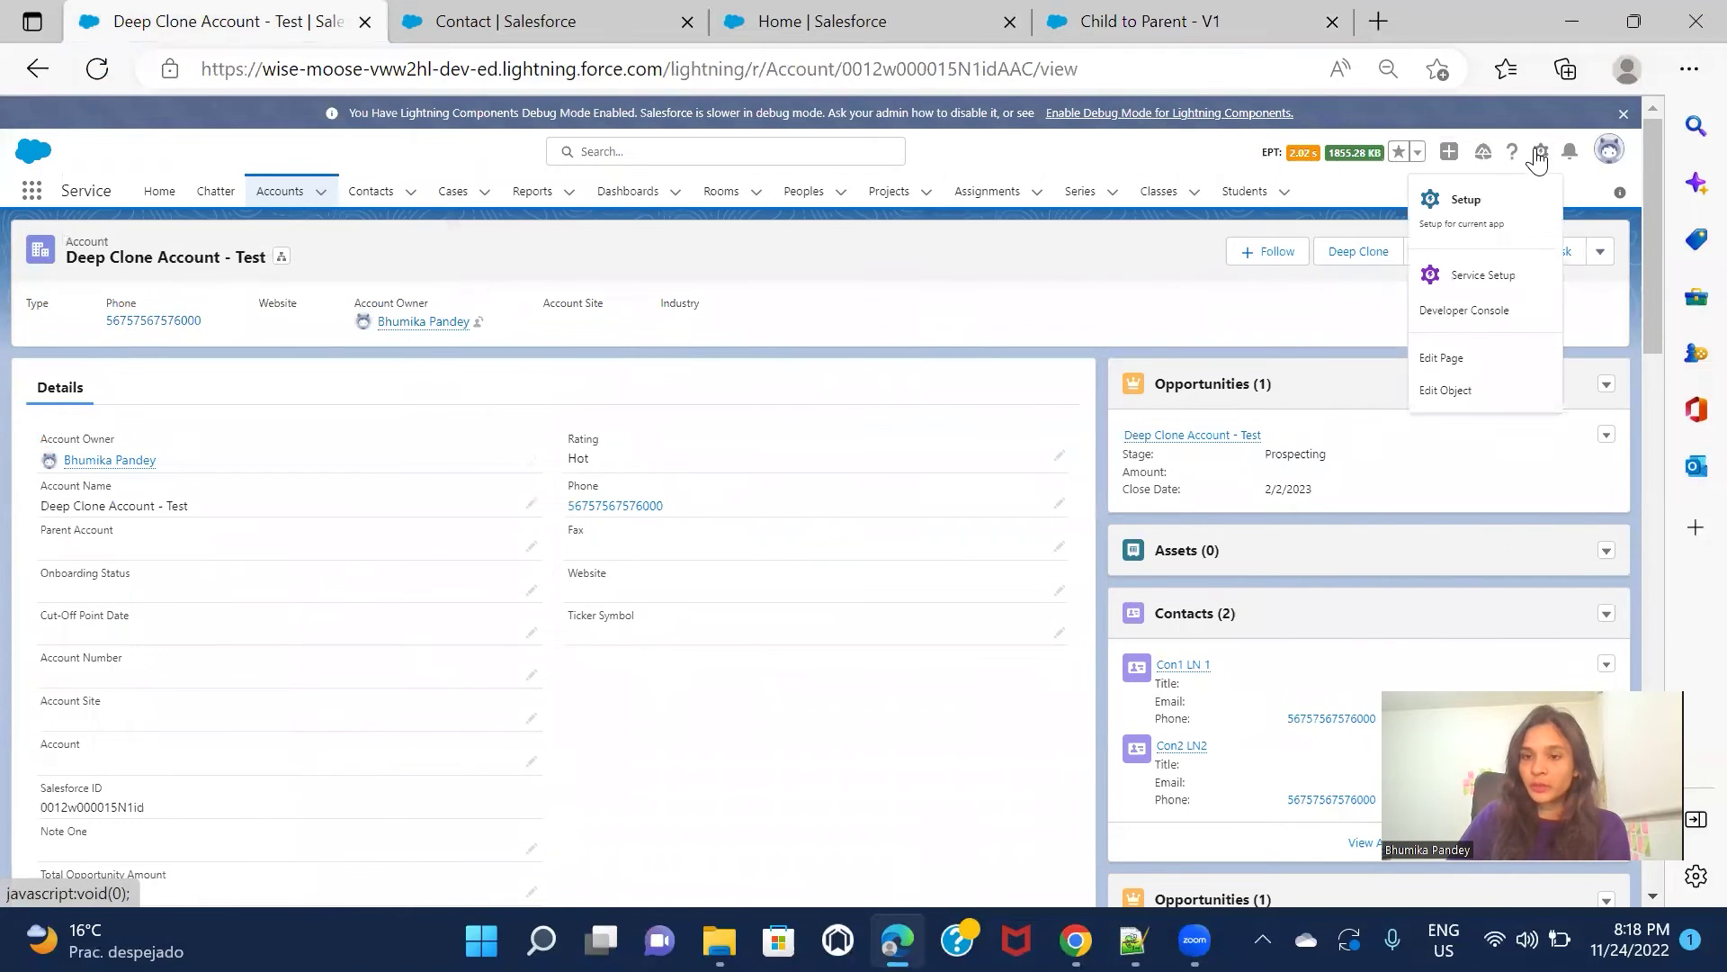
click(1517, 356)
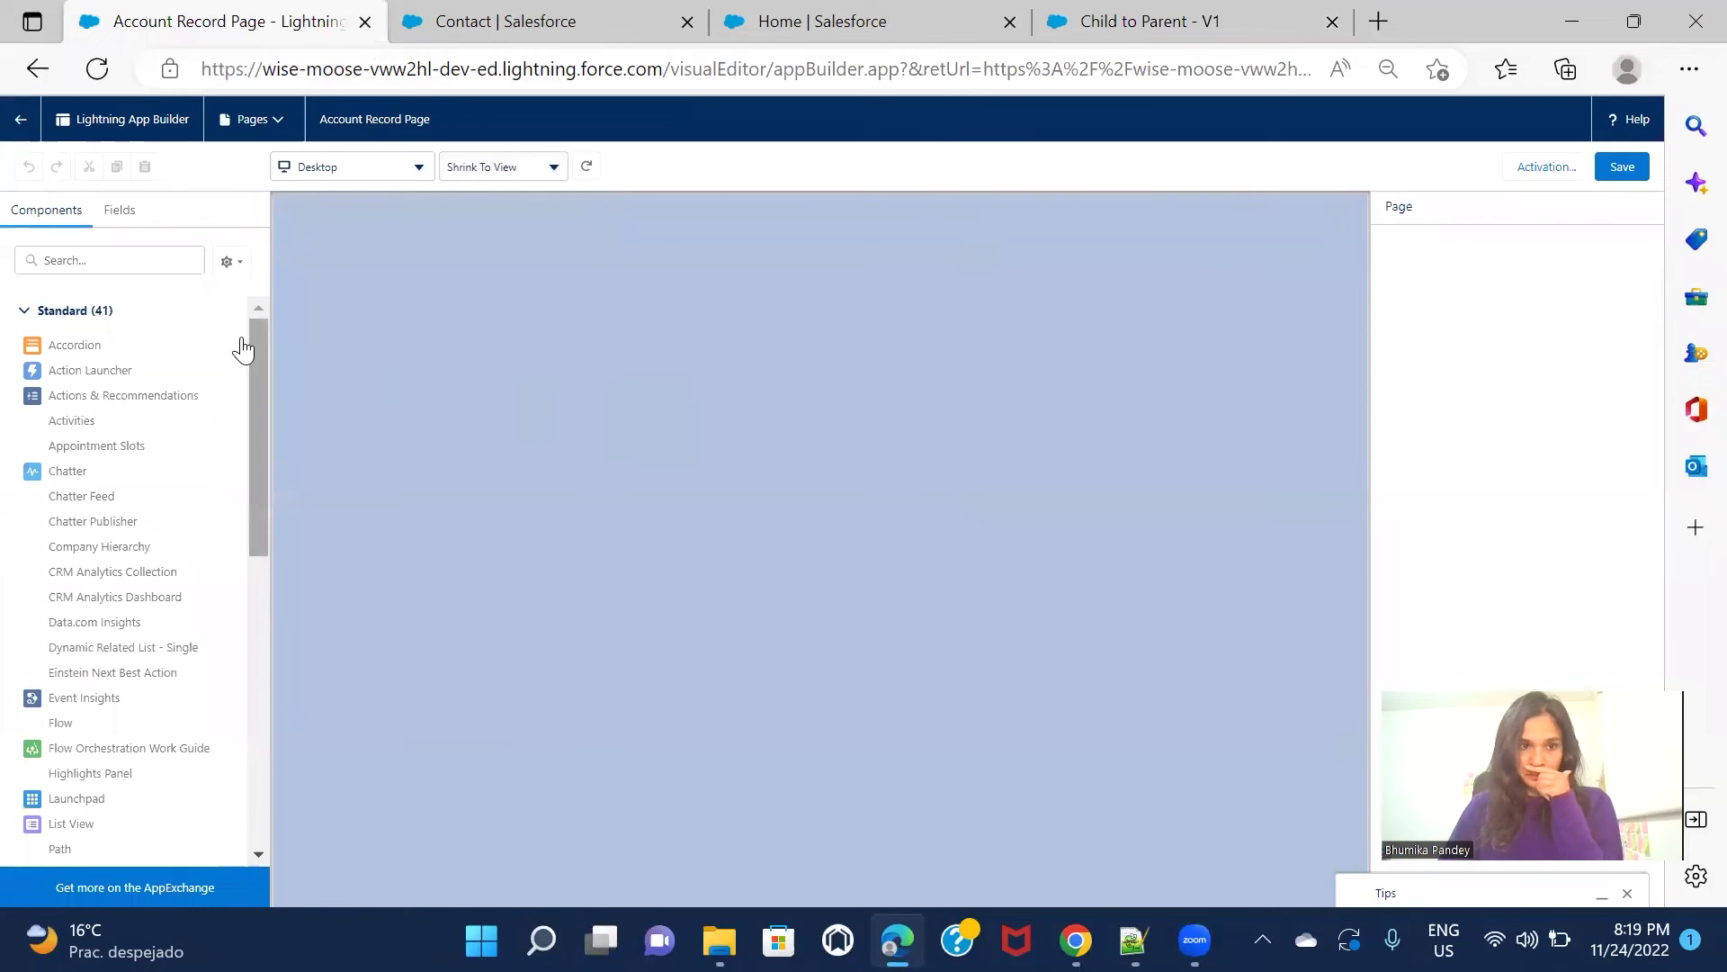
click(118, 212)
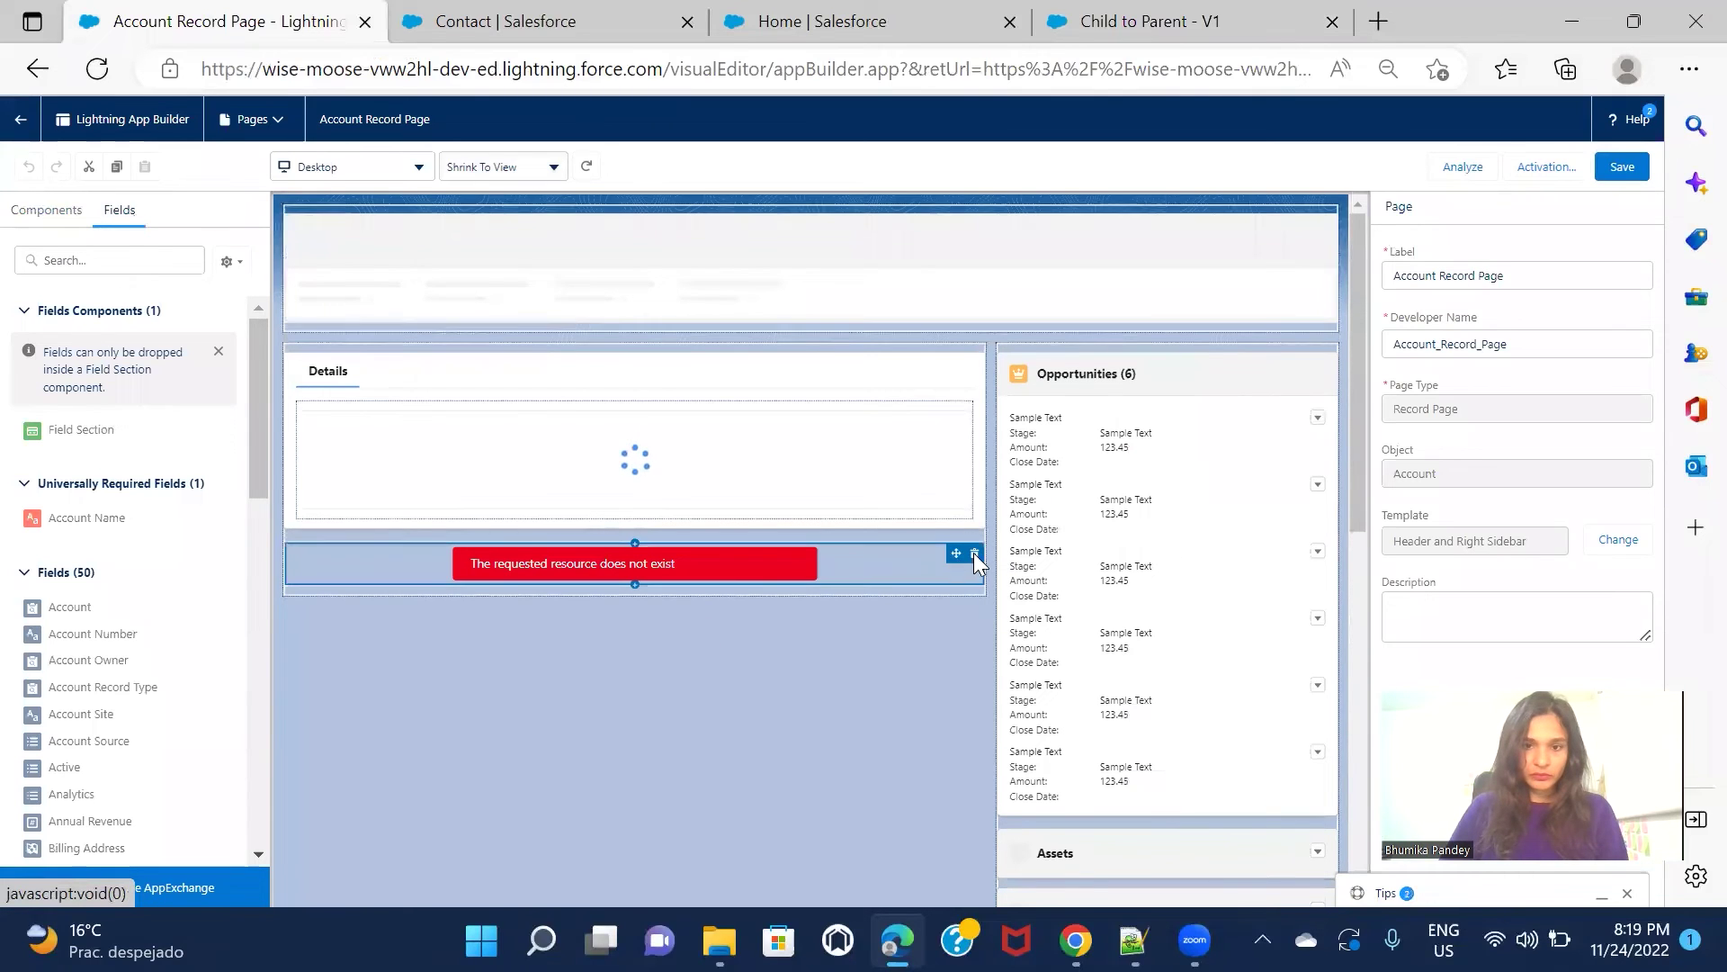
click(977, 559)
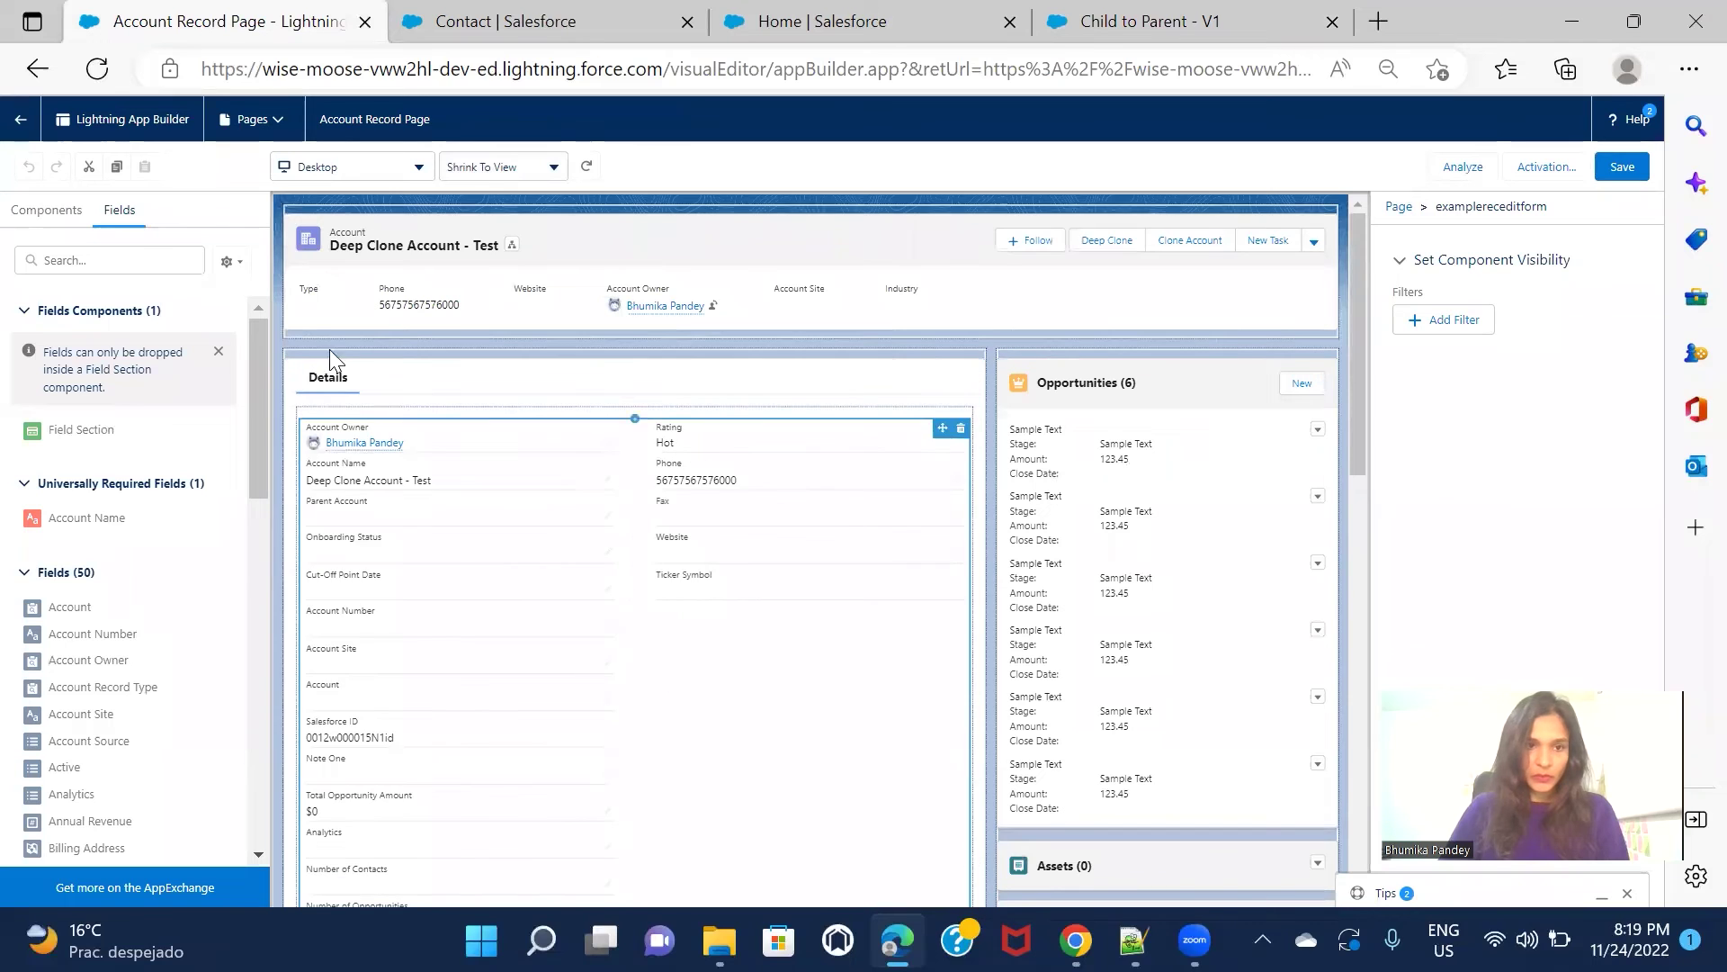
- Search the record page's fields for "lat" and try to place Latest Contact Email in the Details section
click(138, 257)
text(lat)
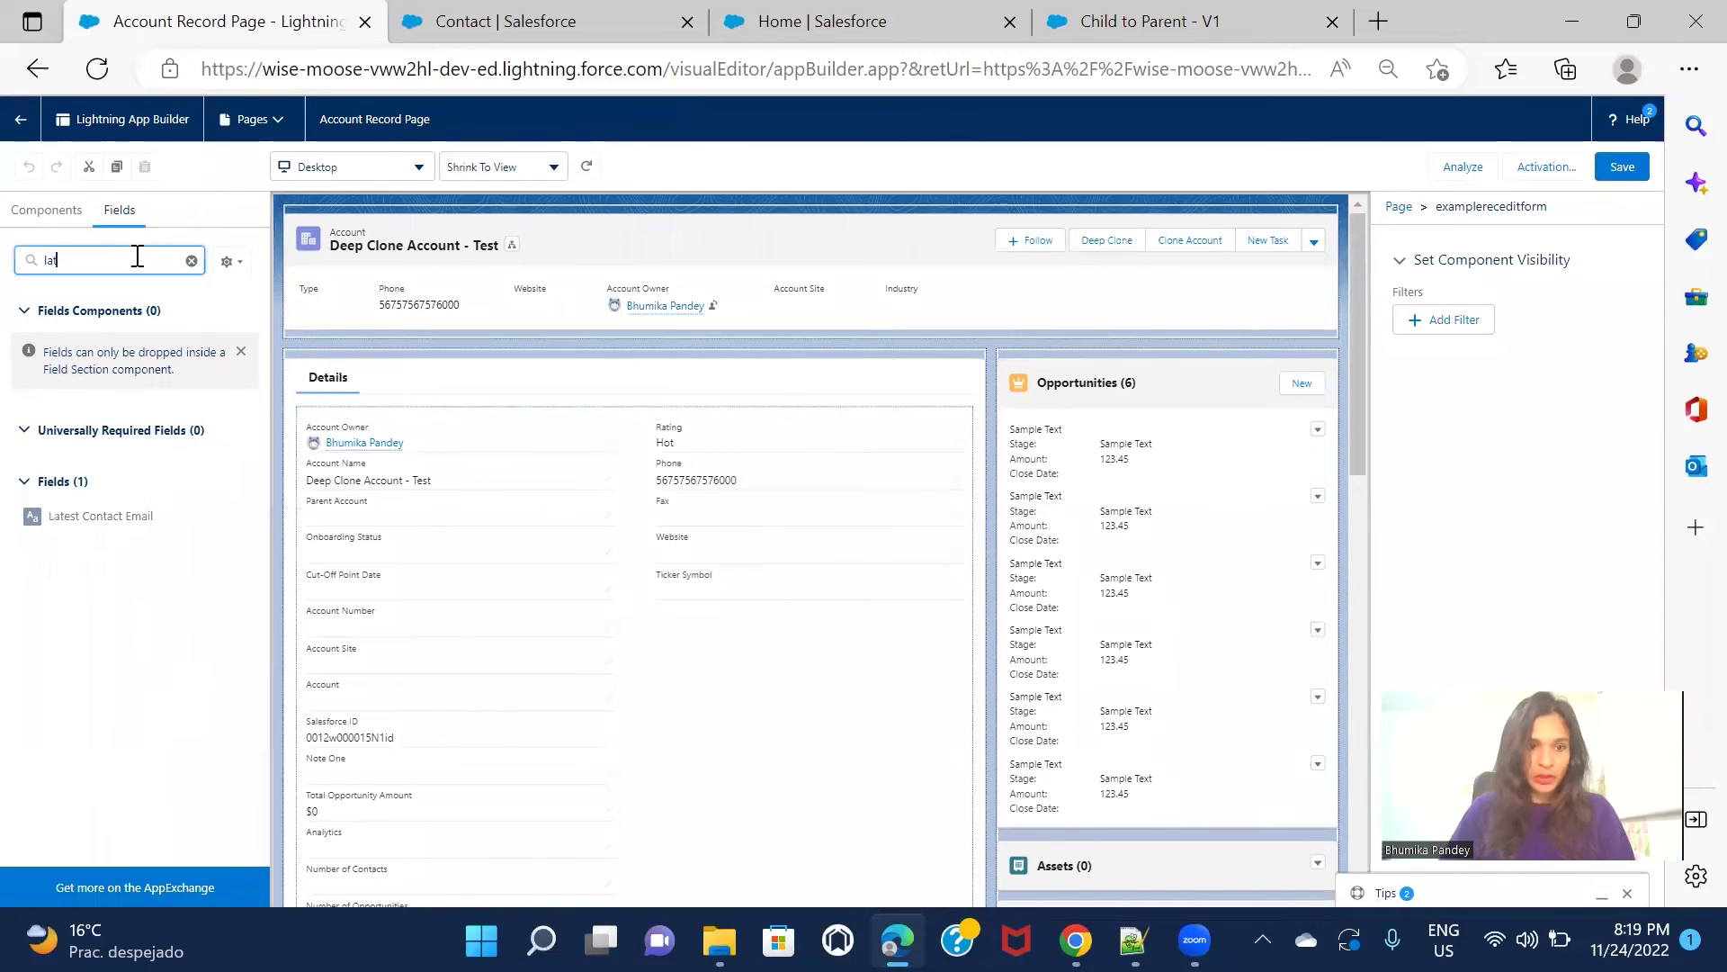
drag(133, 528, 586, 555)
scroll(649, 581, down, 10)
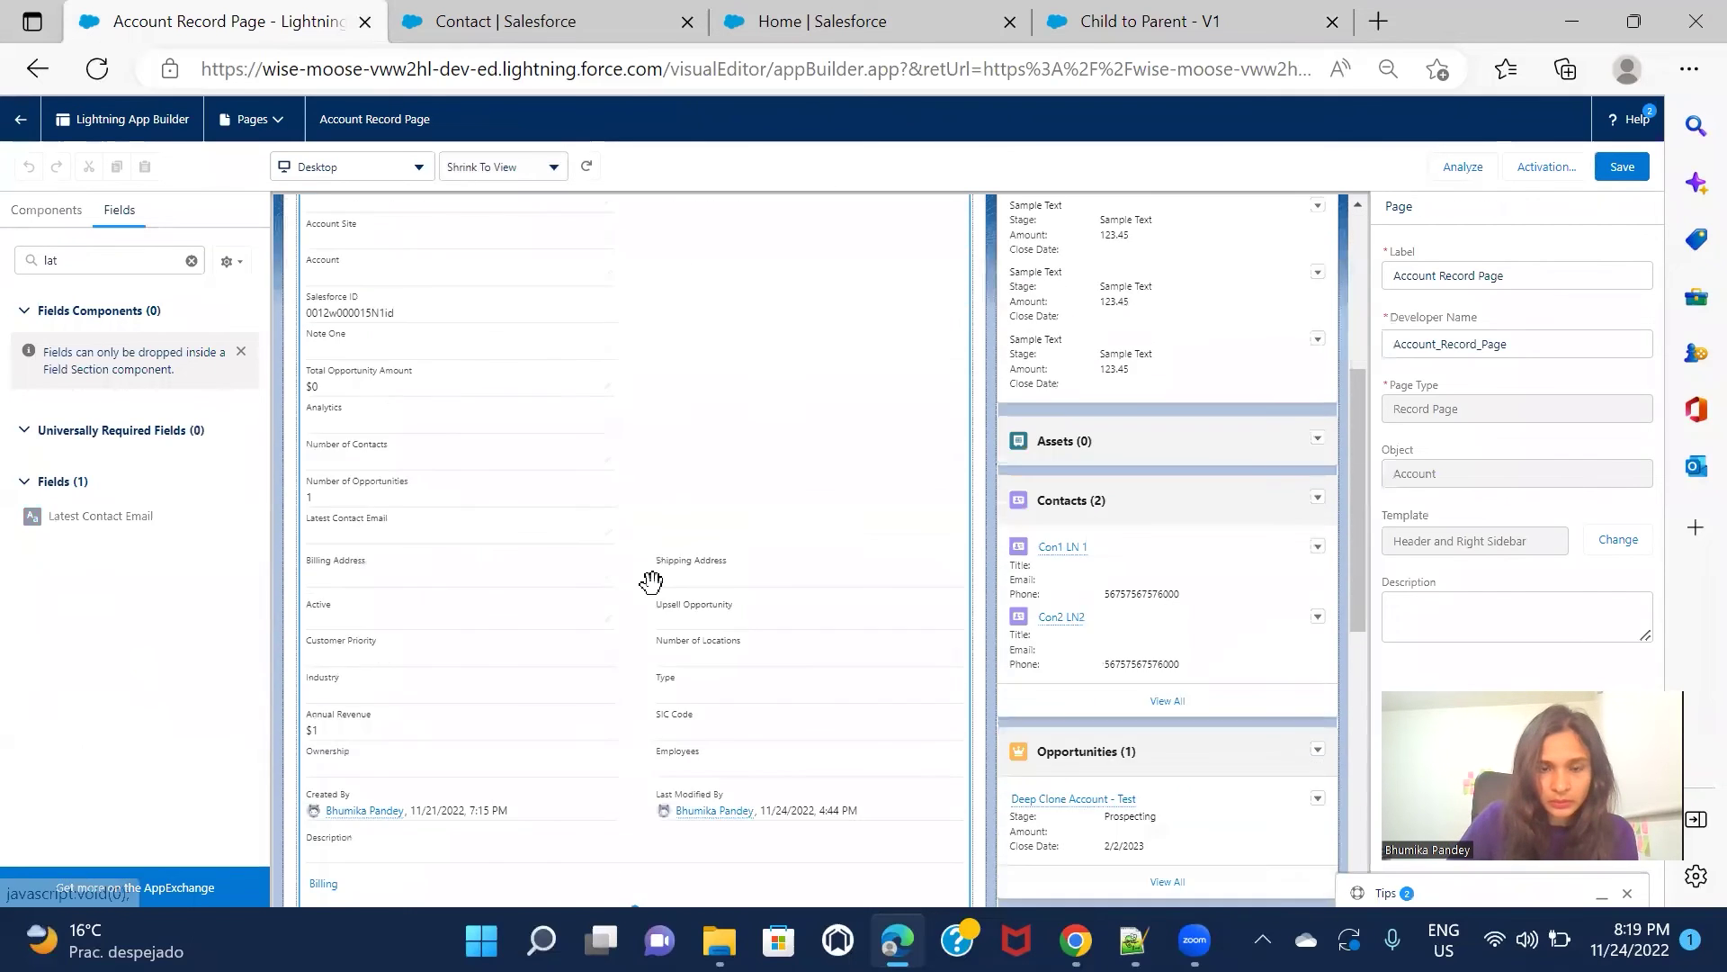
scroll(654, 584, up, 2)
drag(78, 516, 524, 472)
scroll(648, 555, up, 8)
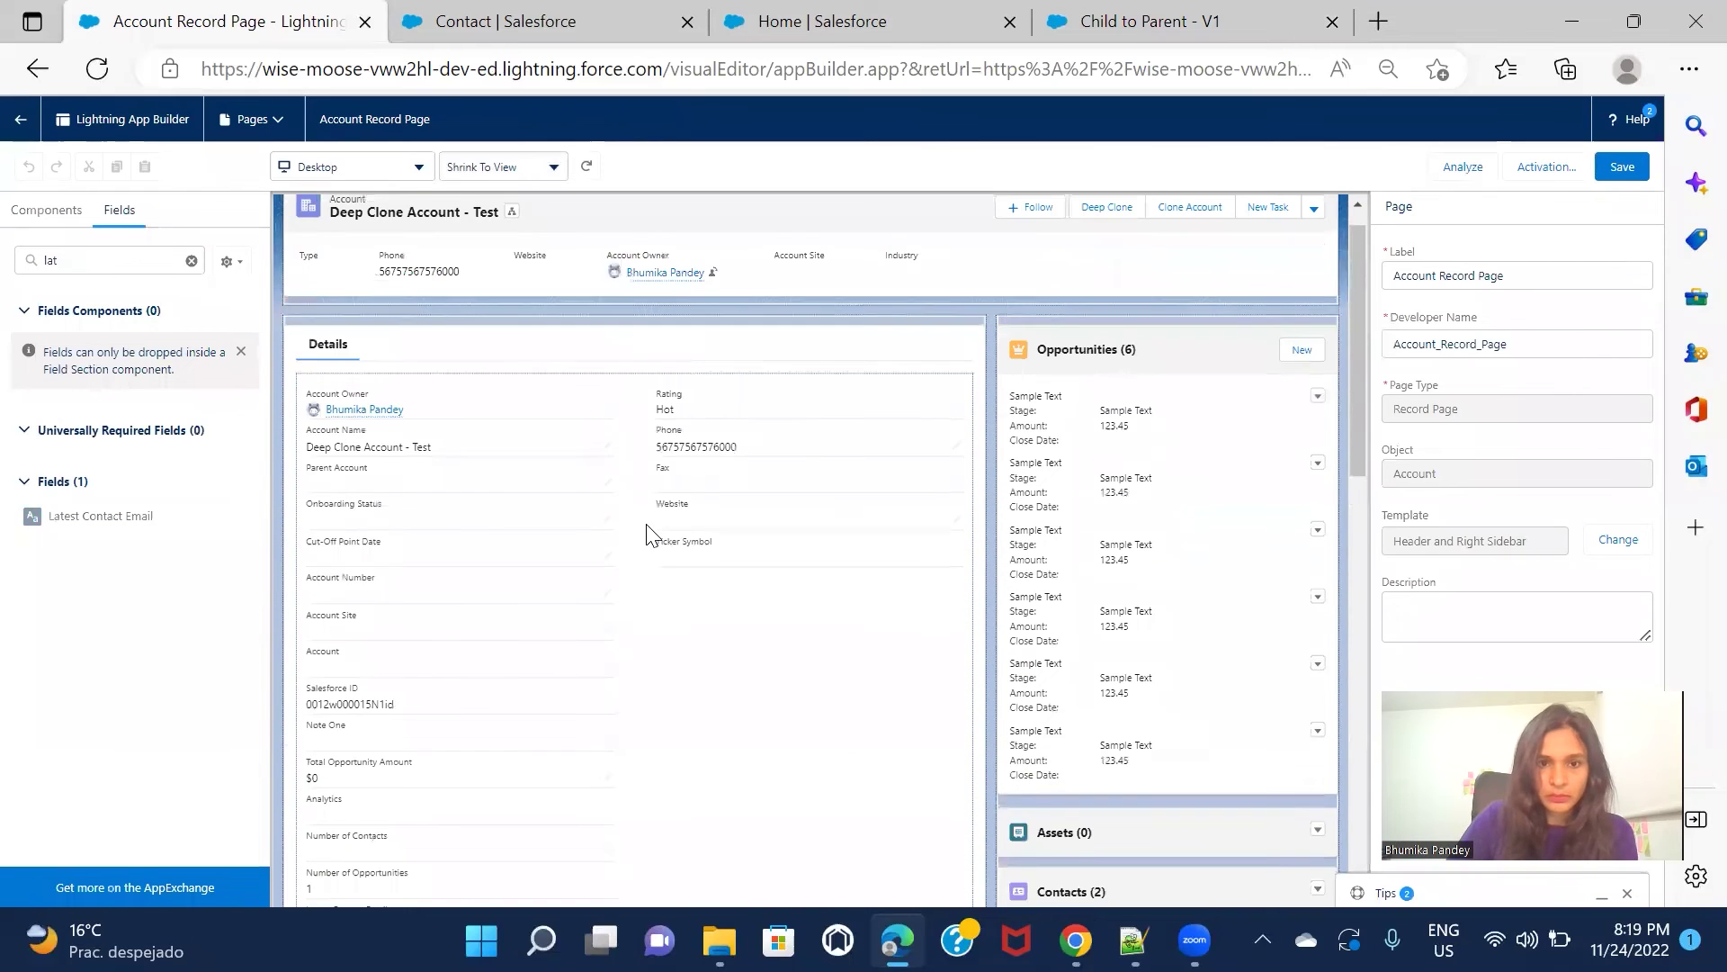
- Open the Contact (Marketing) Layout from the Contact object's setup, search its fields for "lat" and clear the search
click(518, 25)
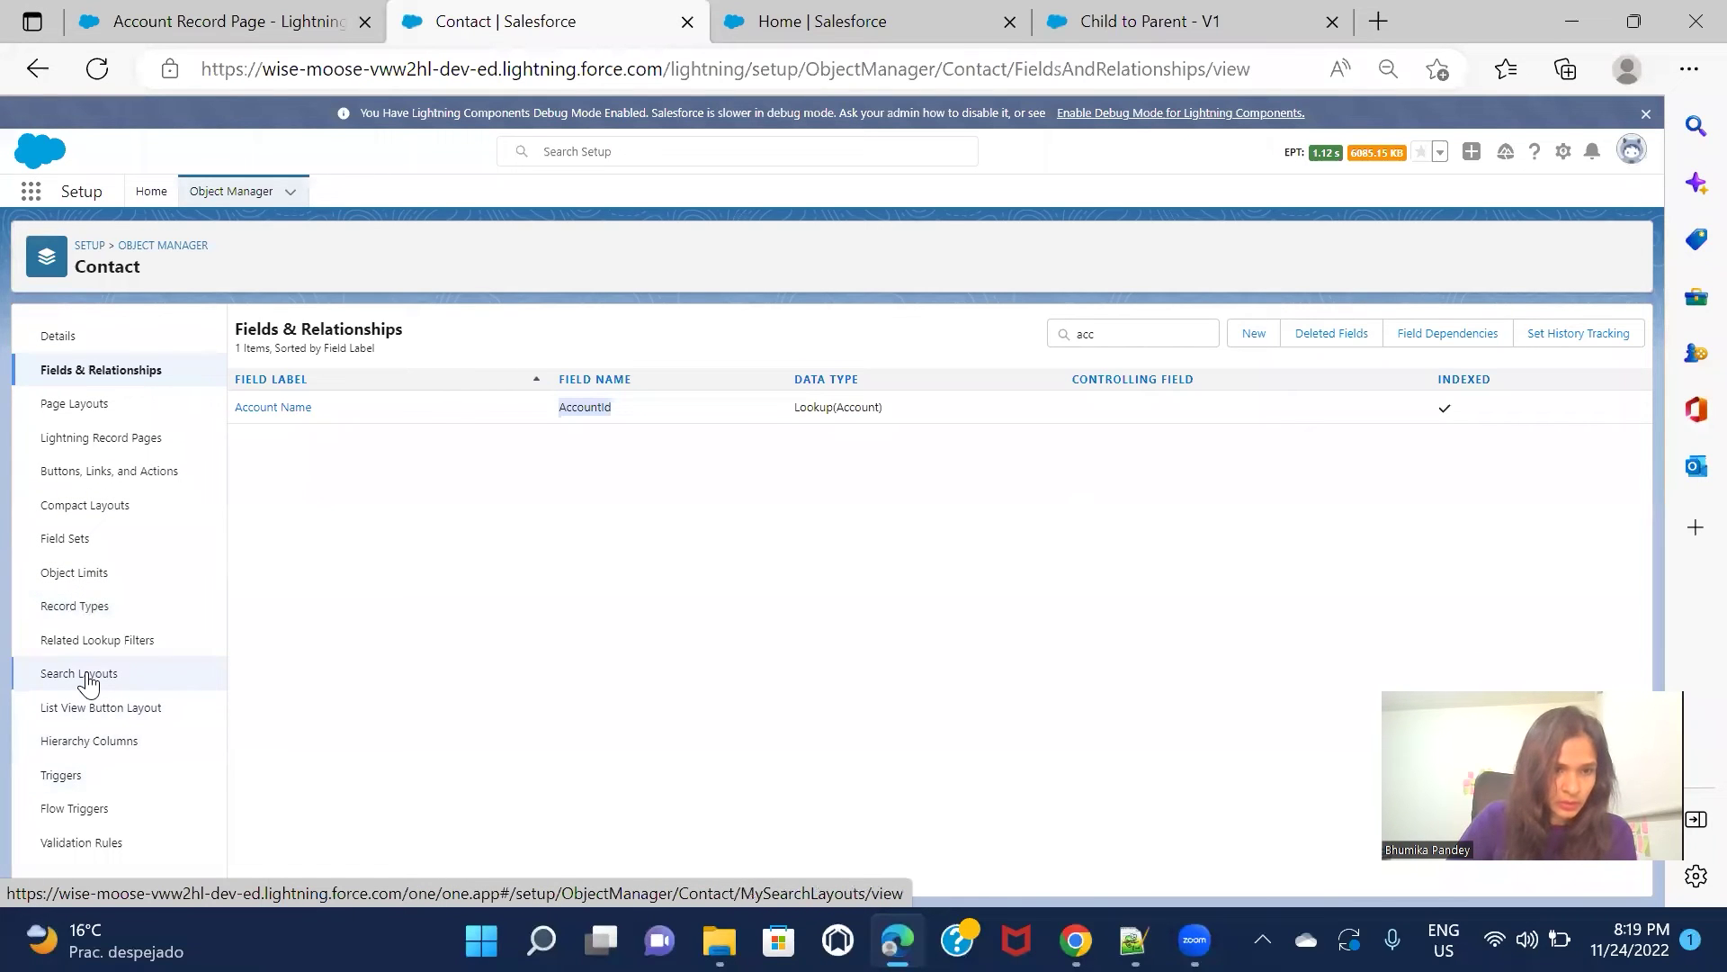
click(103, 402)
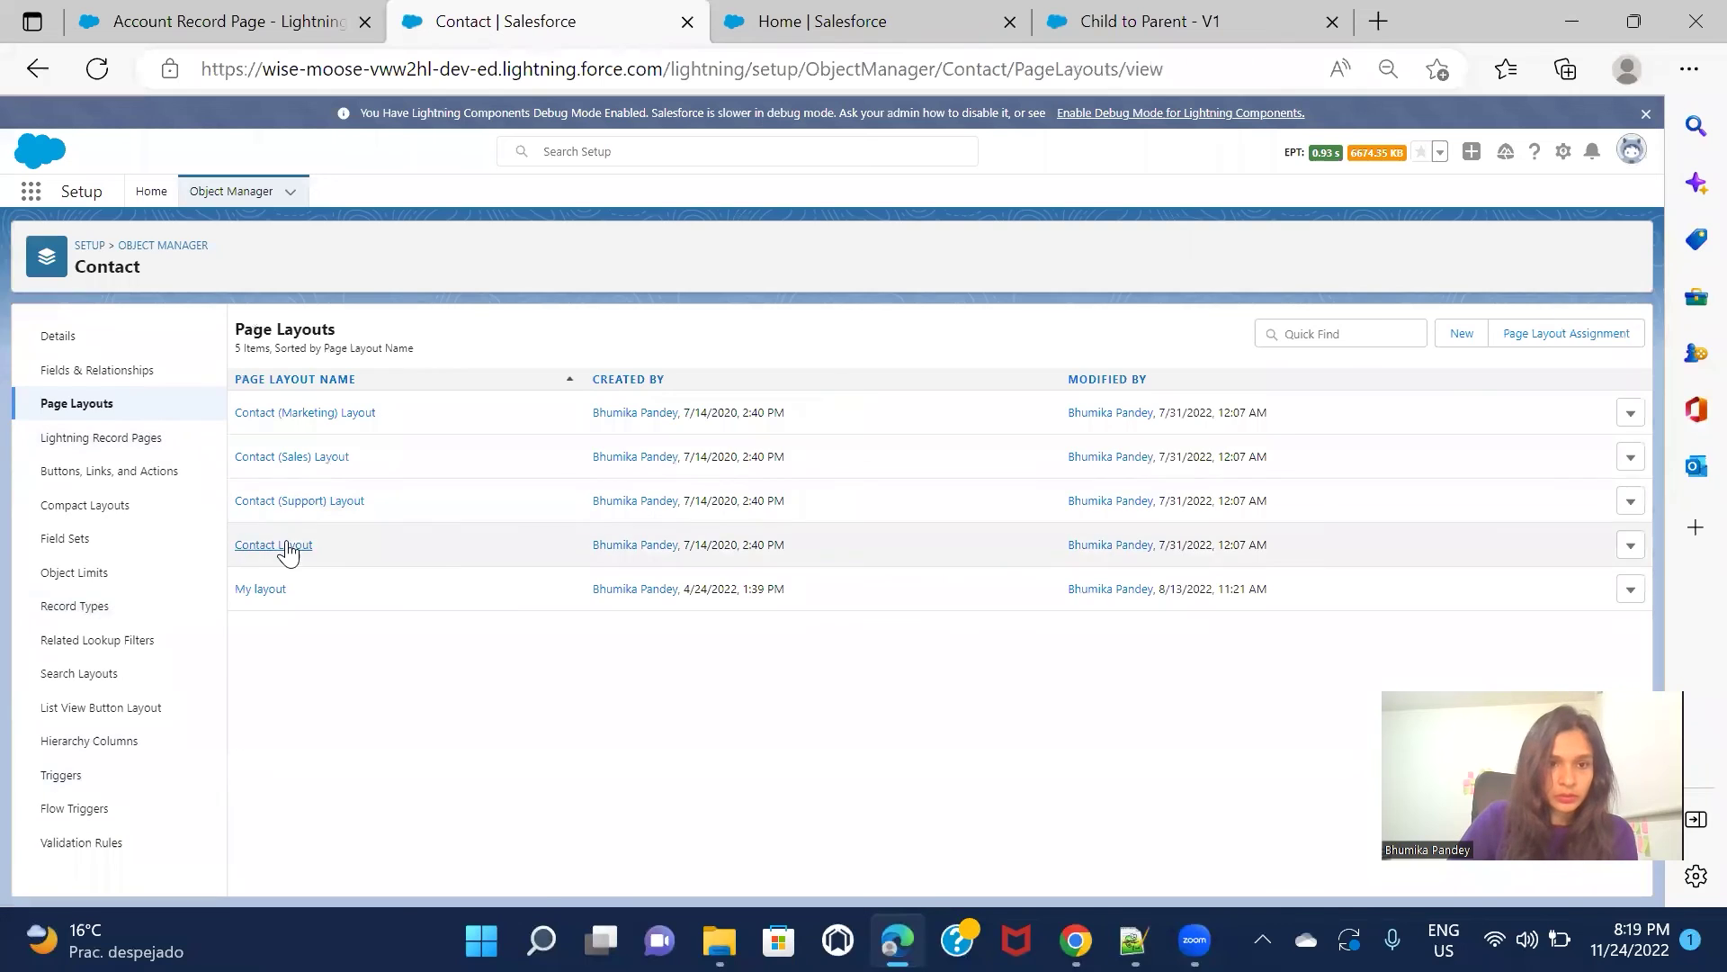
click(331, 416)
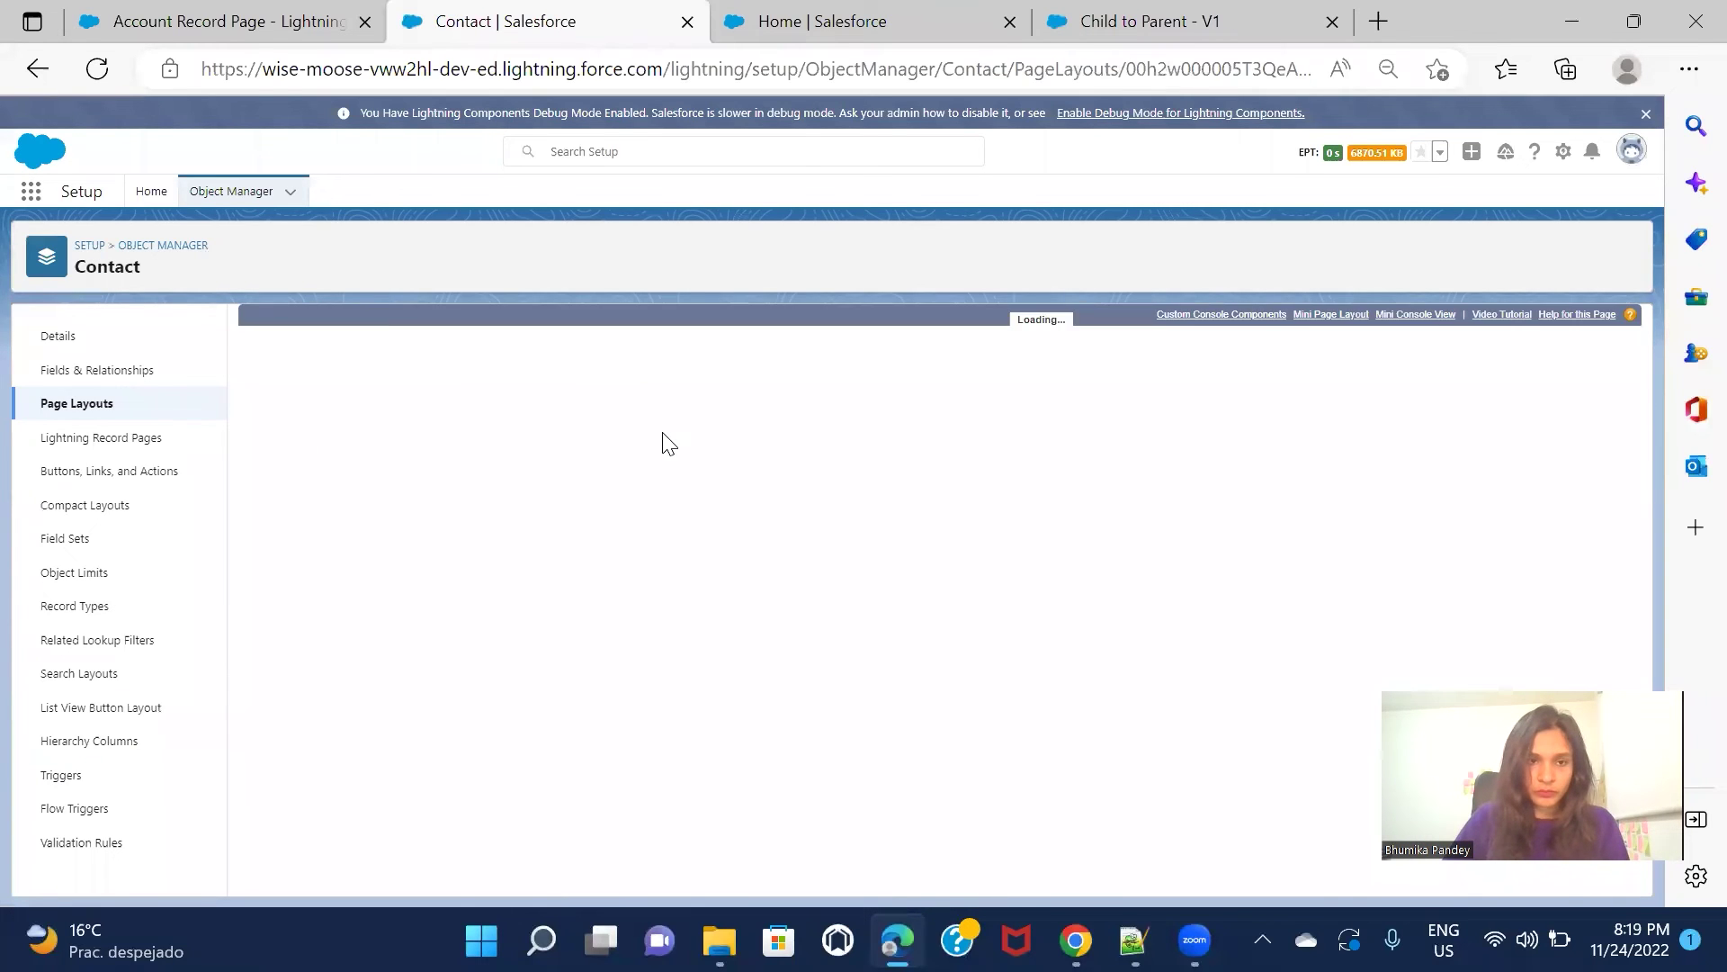
click(505, 369)
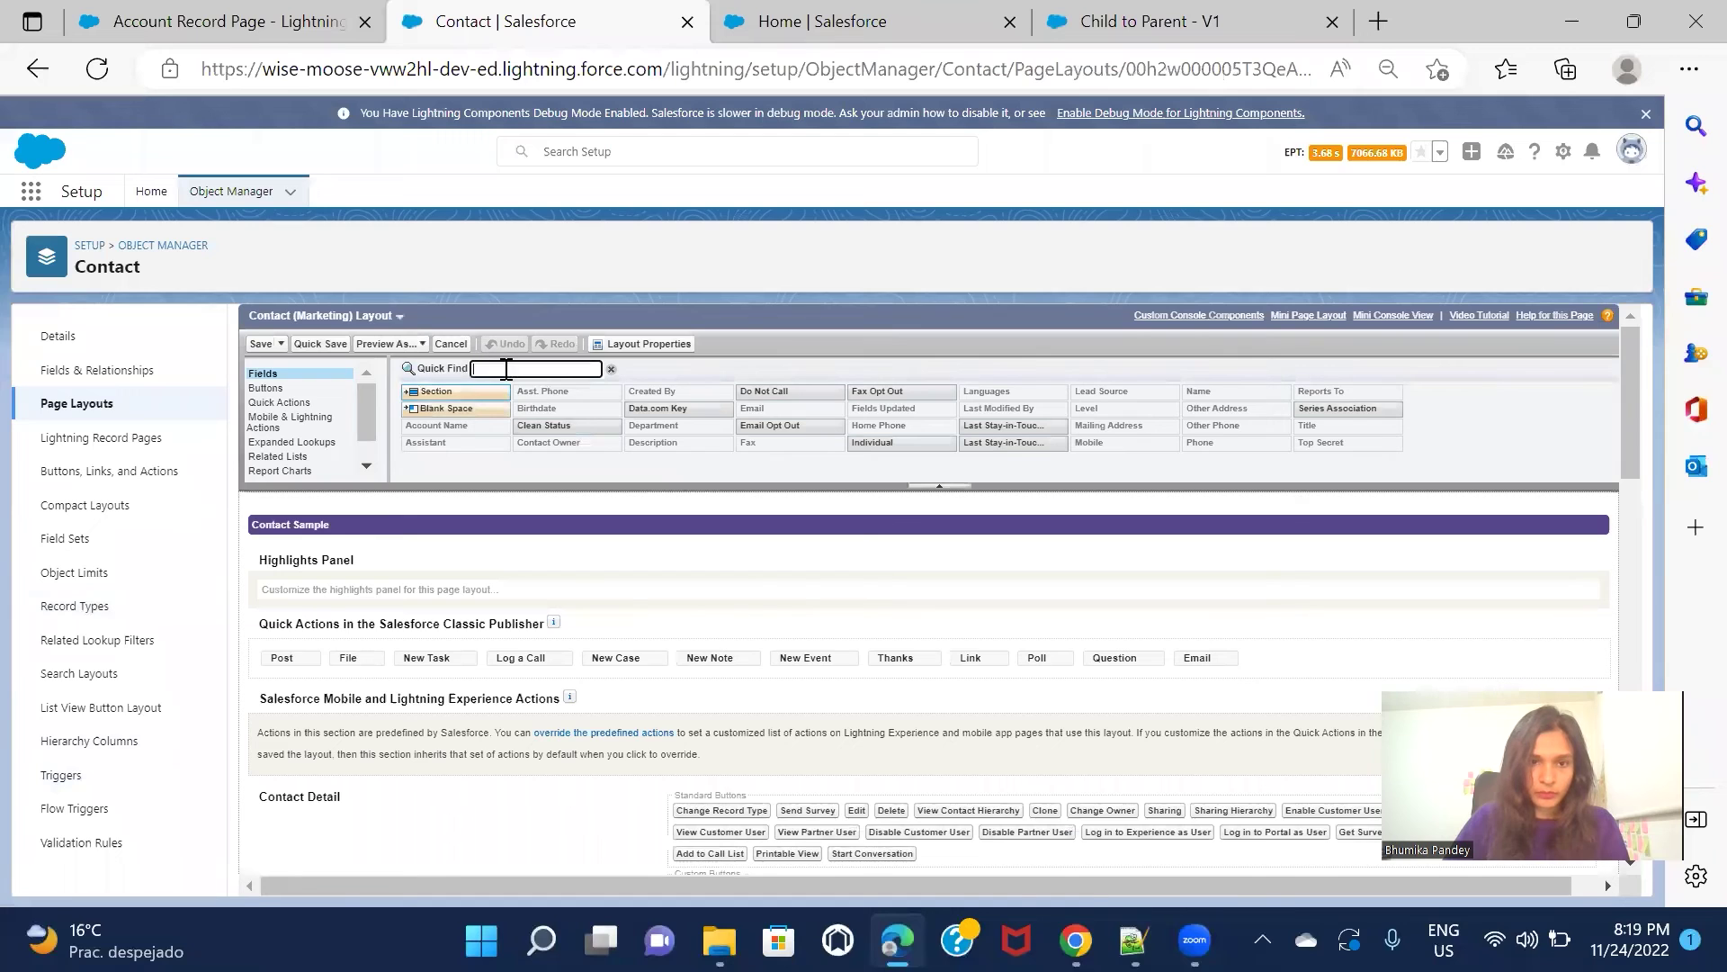
text(lat)
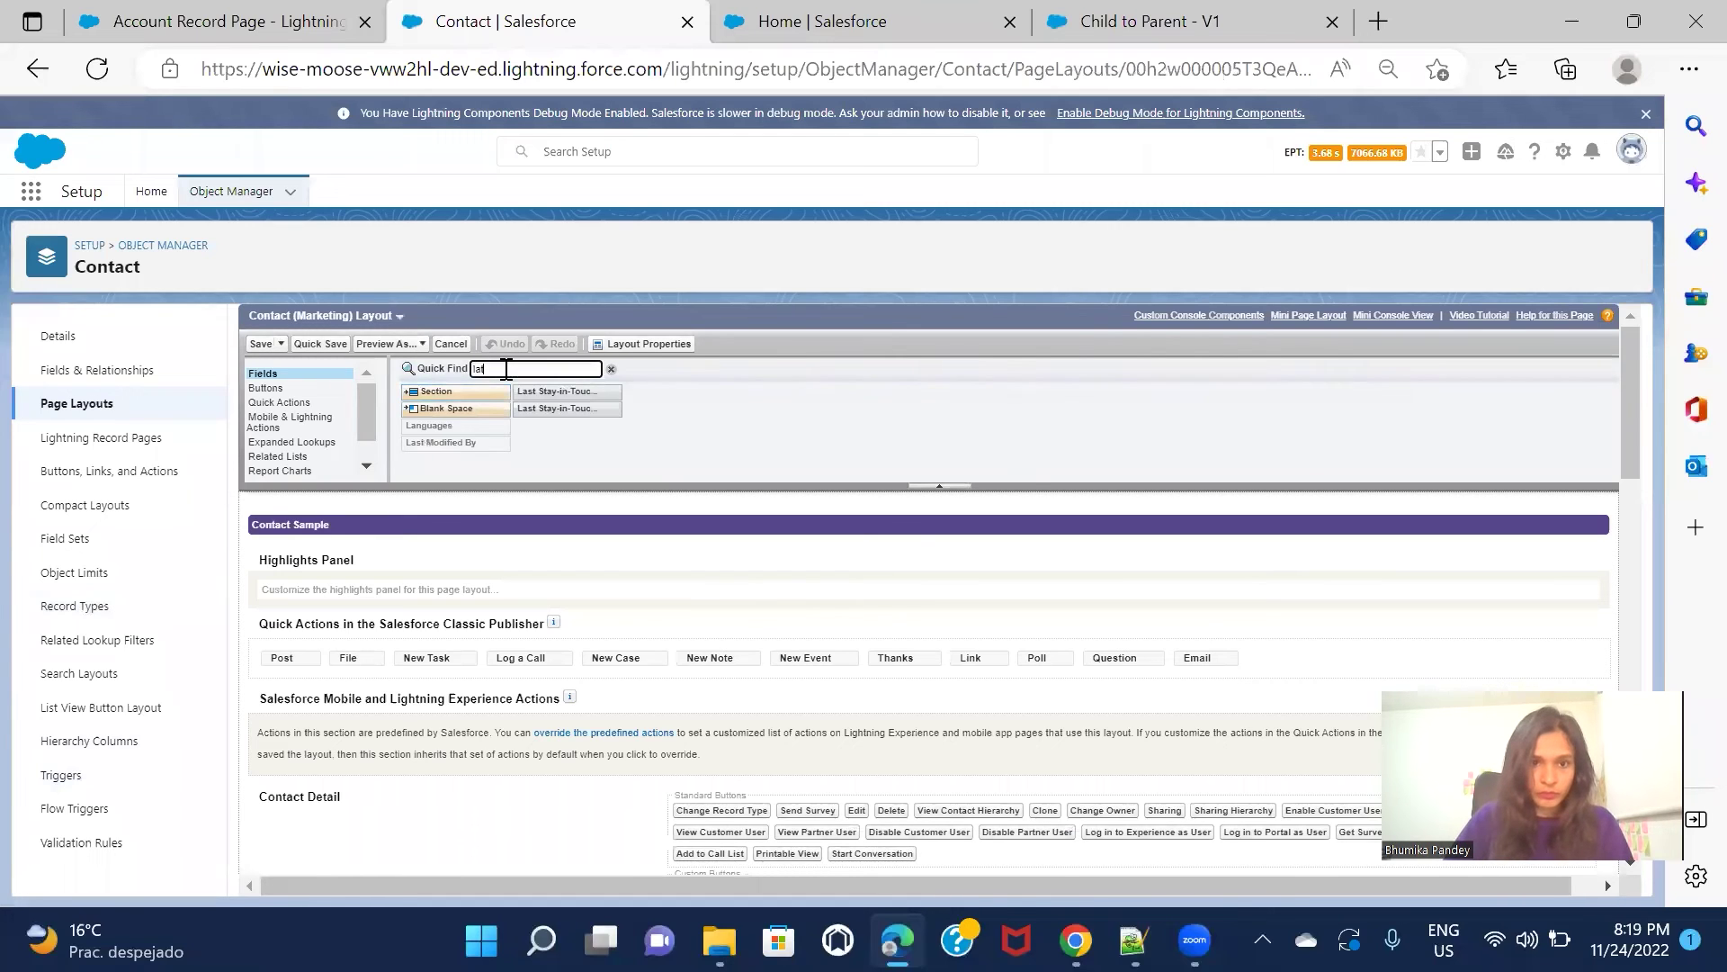
key(BackSpace)
key(BackSpace)
key(BackSpace)
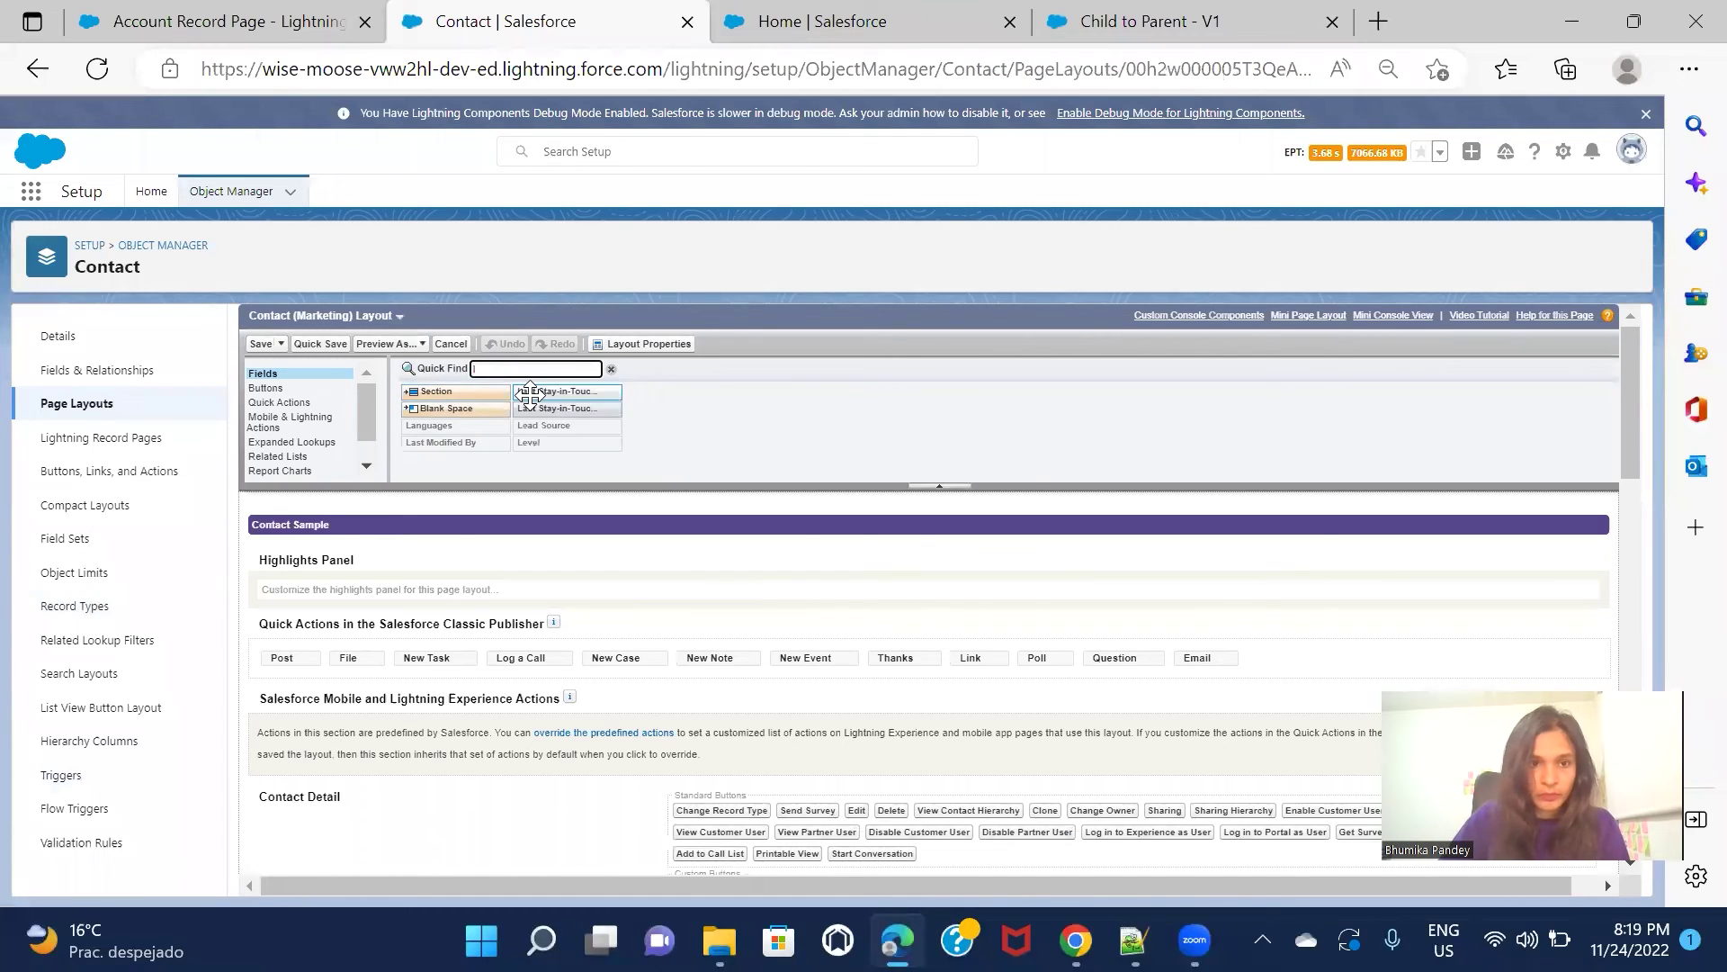
- Open the Account (Marketing) Layout in Object Manager and search for "lat" to check the placement of Latest Contact Email
click(149, 248)
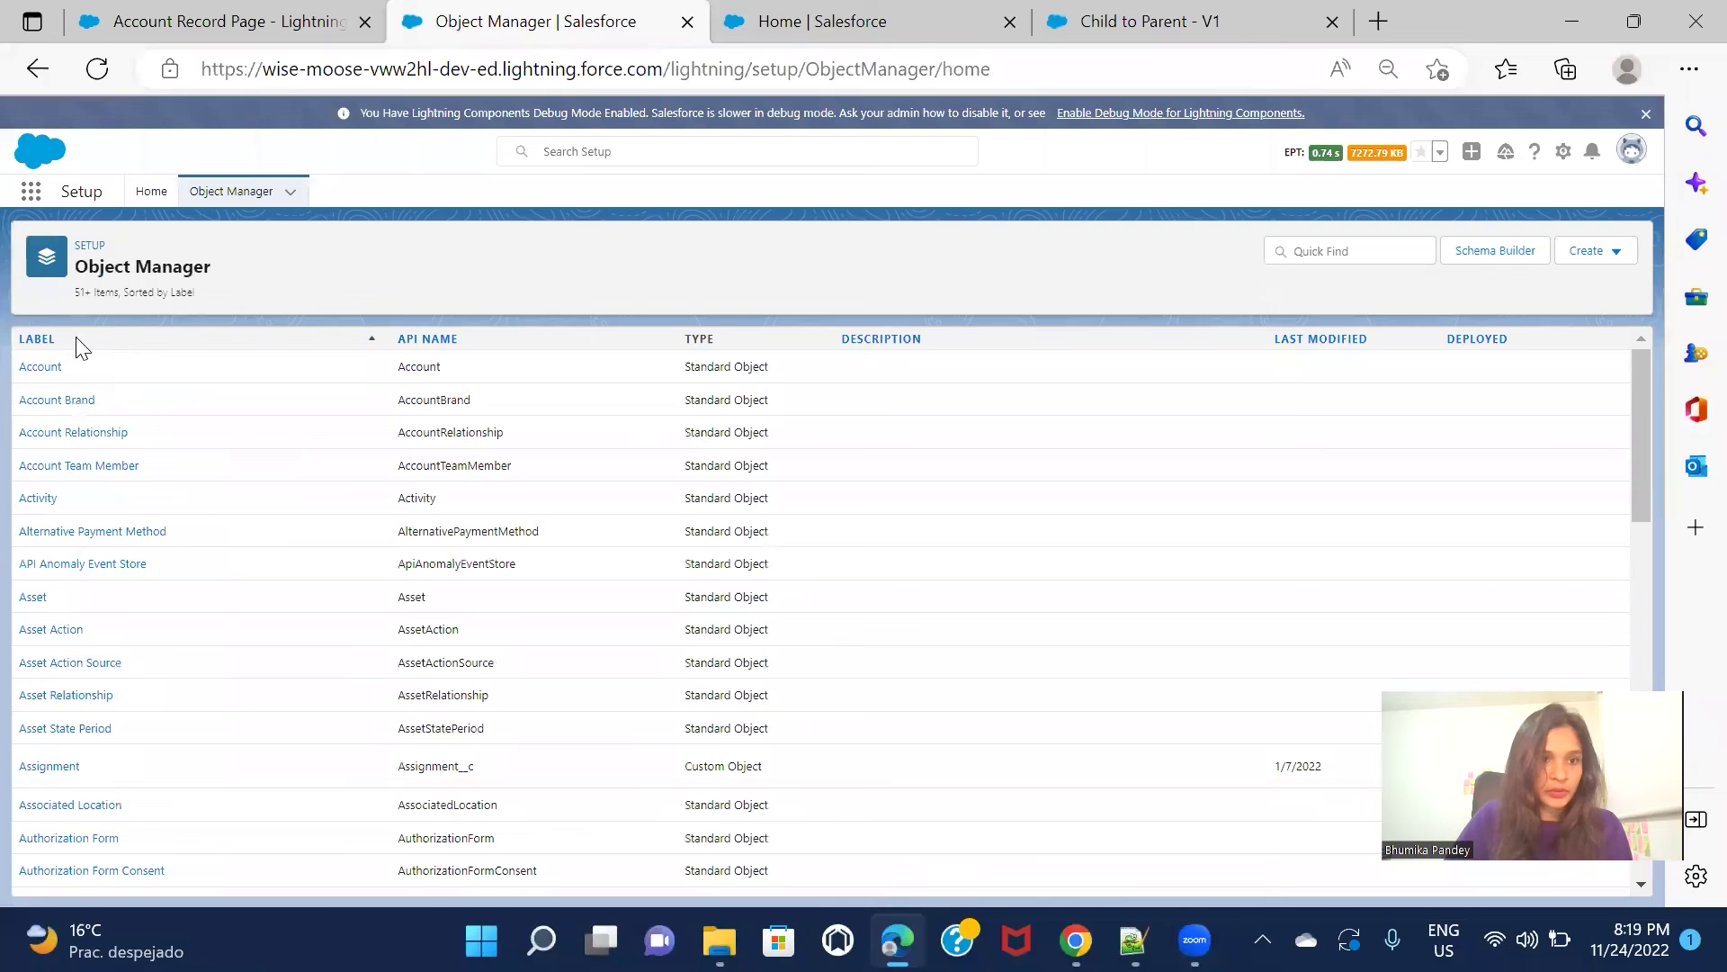
click(38, 369)
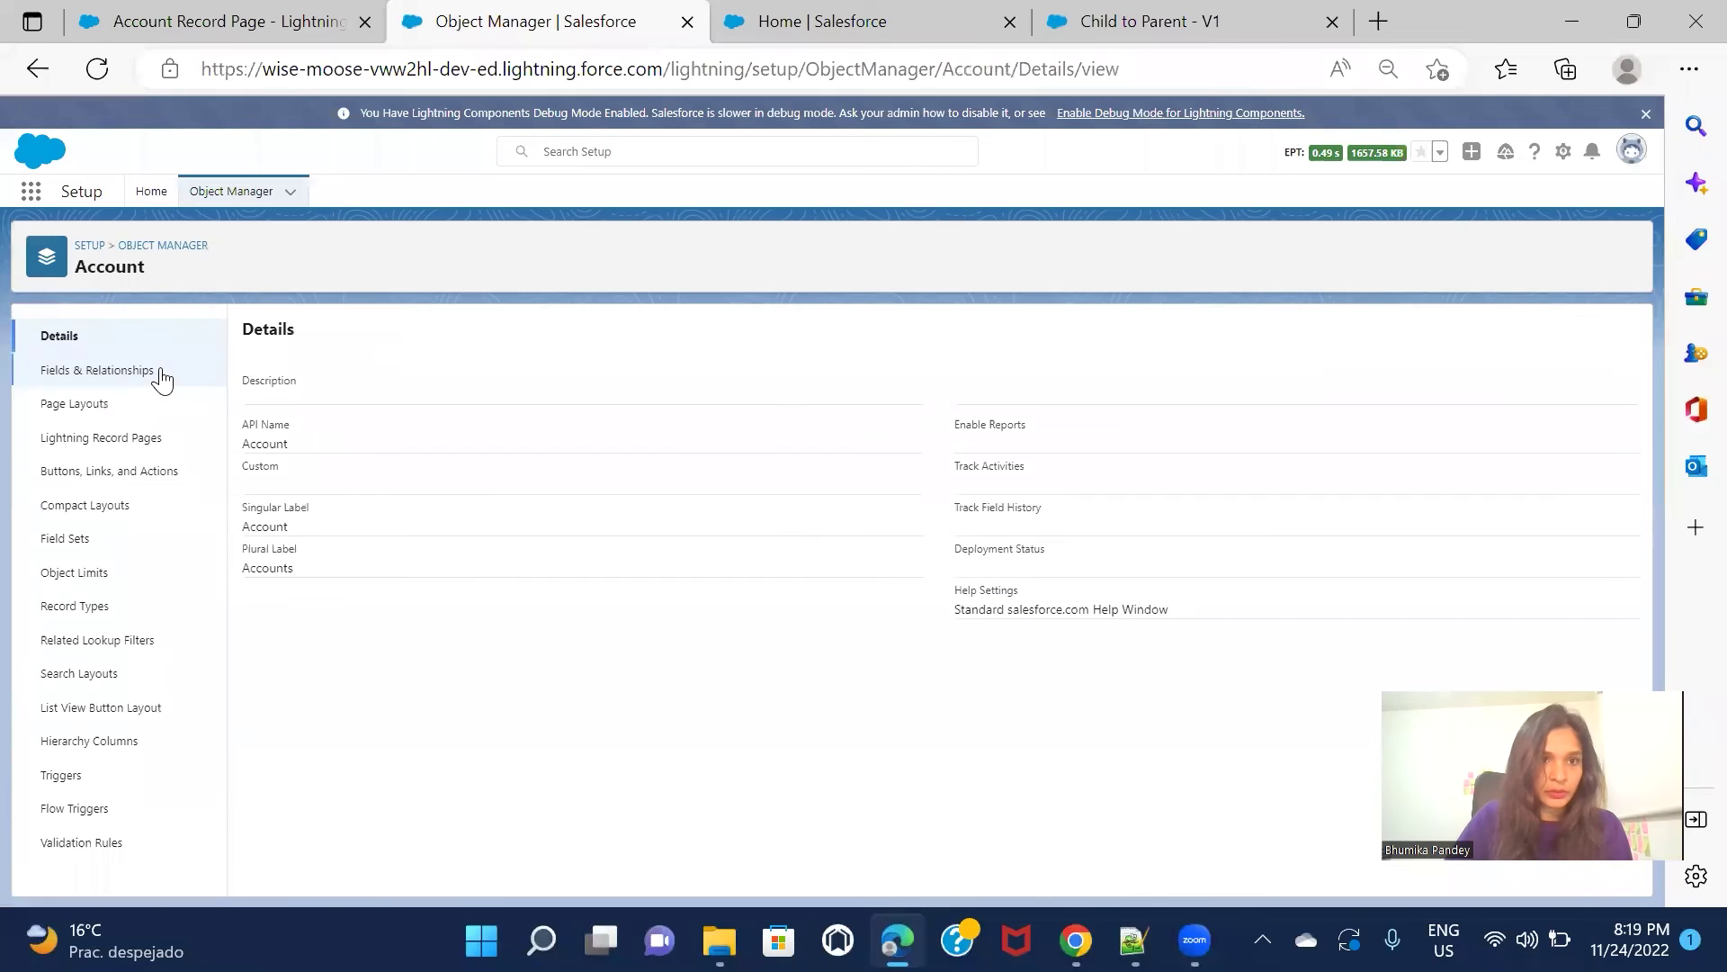
click(83, 407)
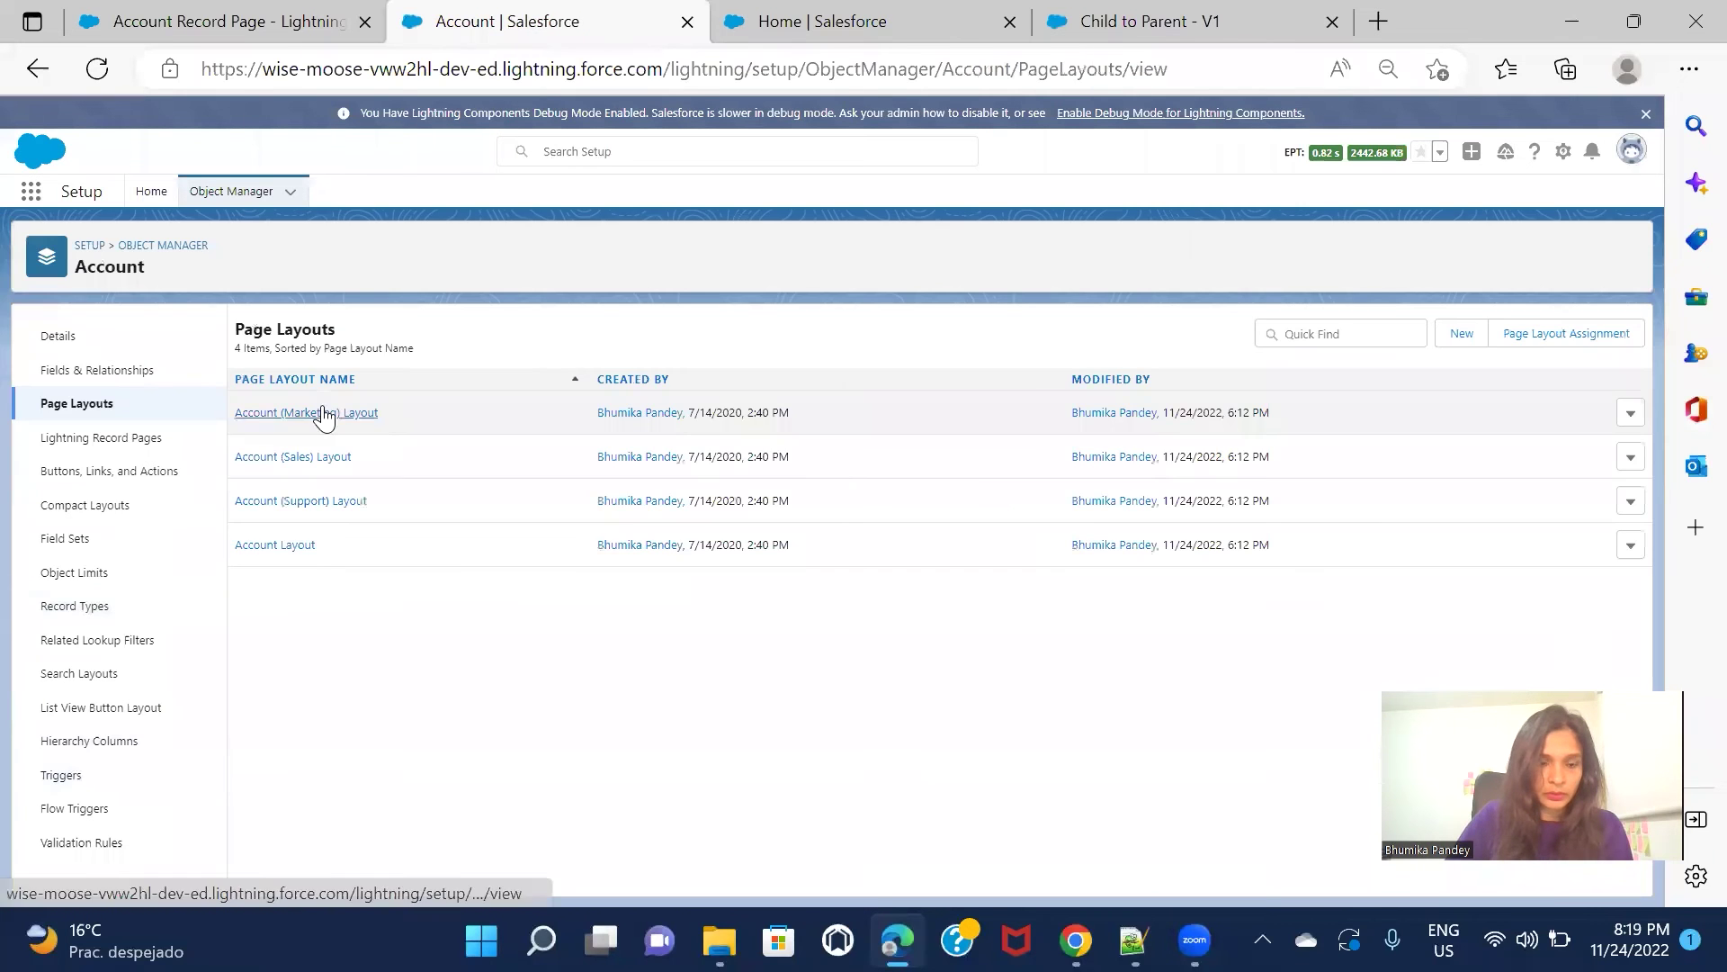
click(324, 412)
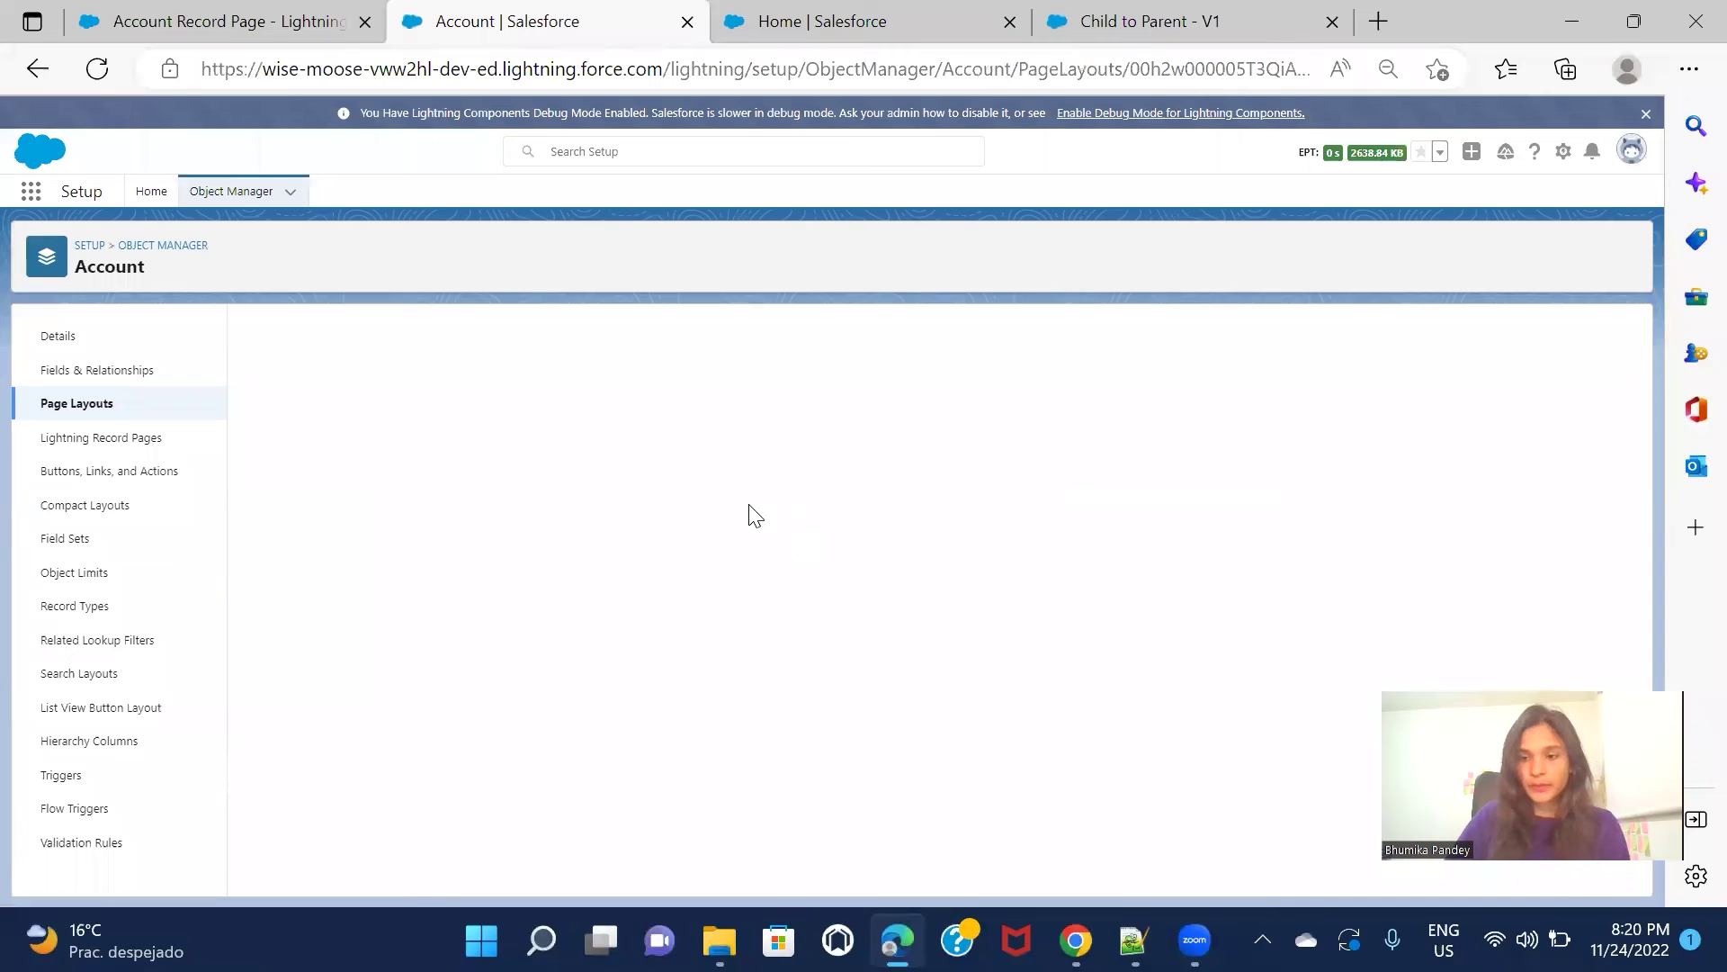
click(580, 370)
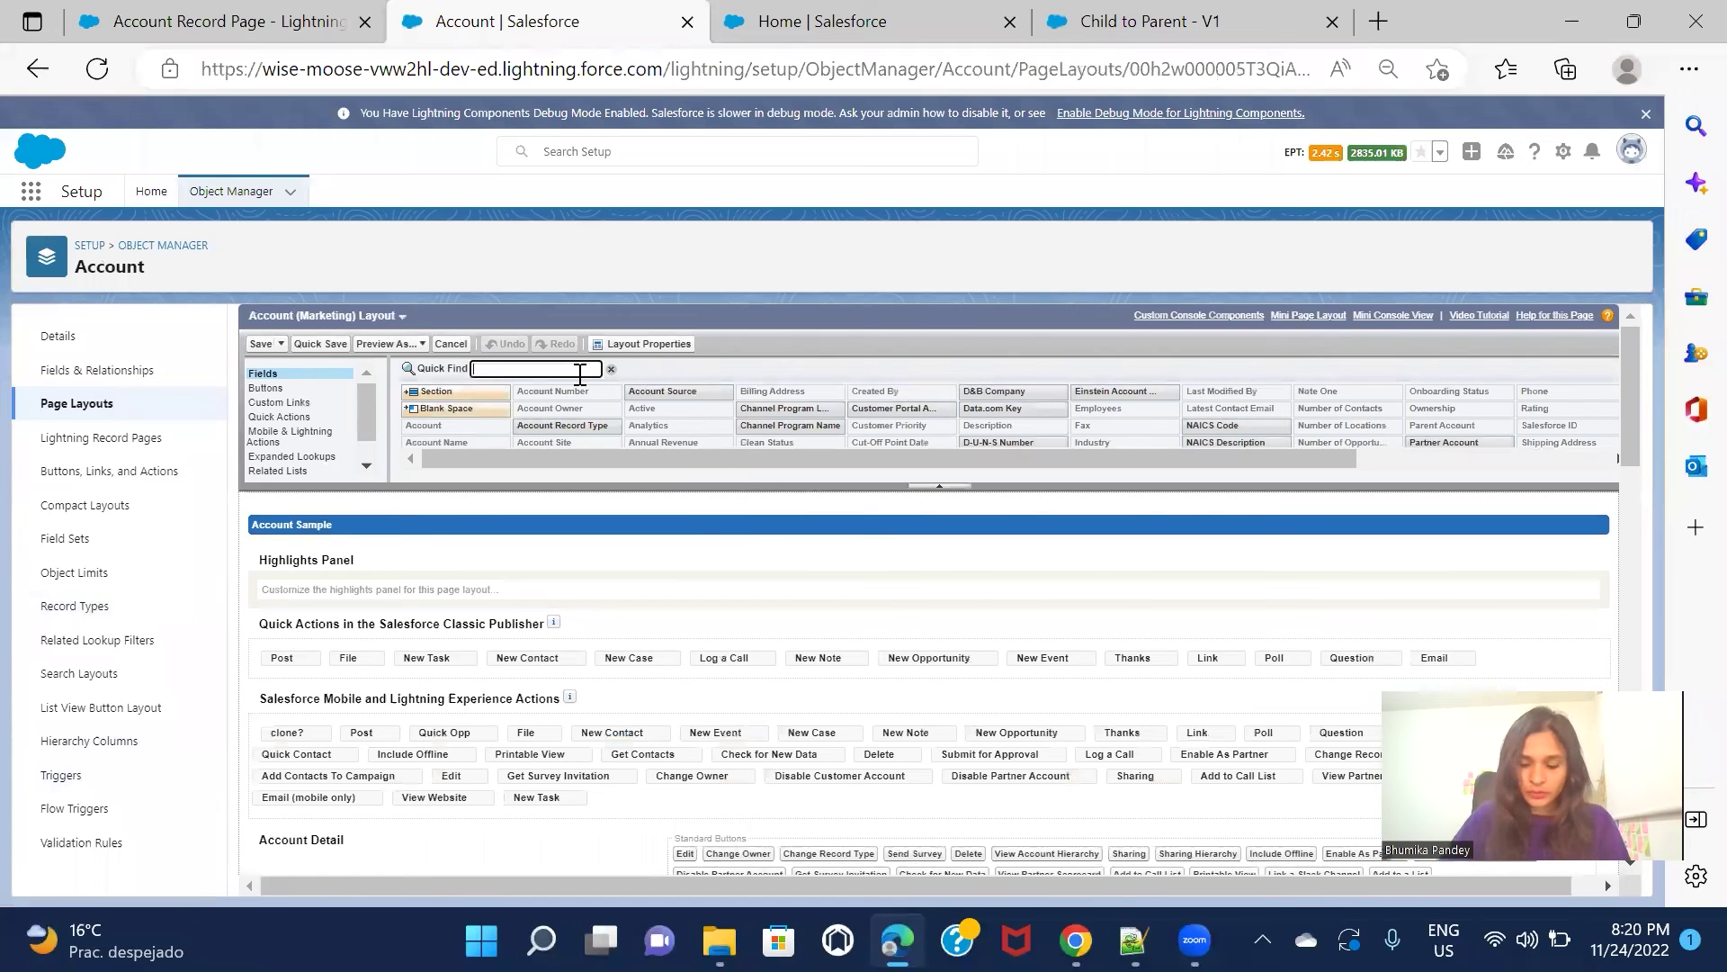
text(lat)
click(454, 425)
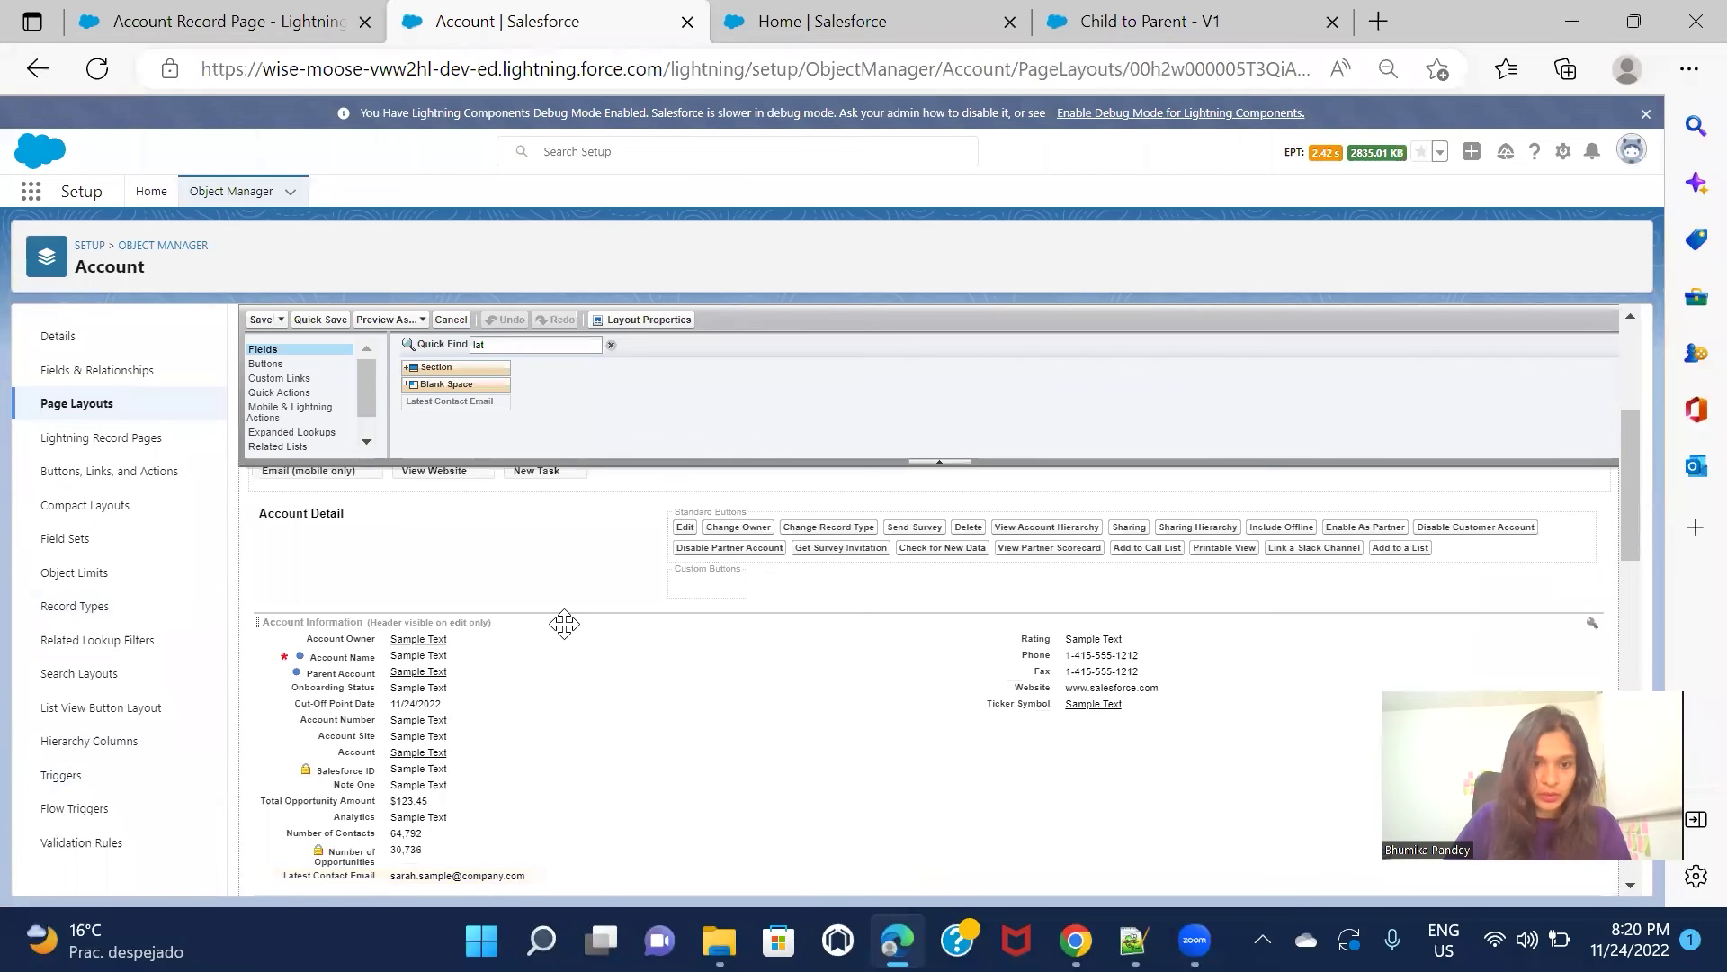
scroll(564, 623, up, 5)
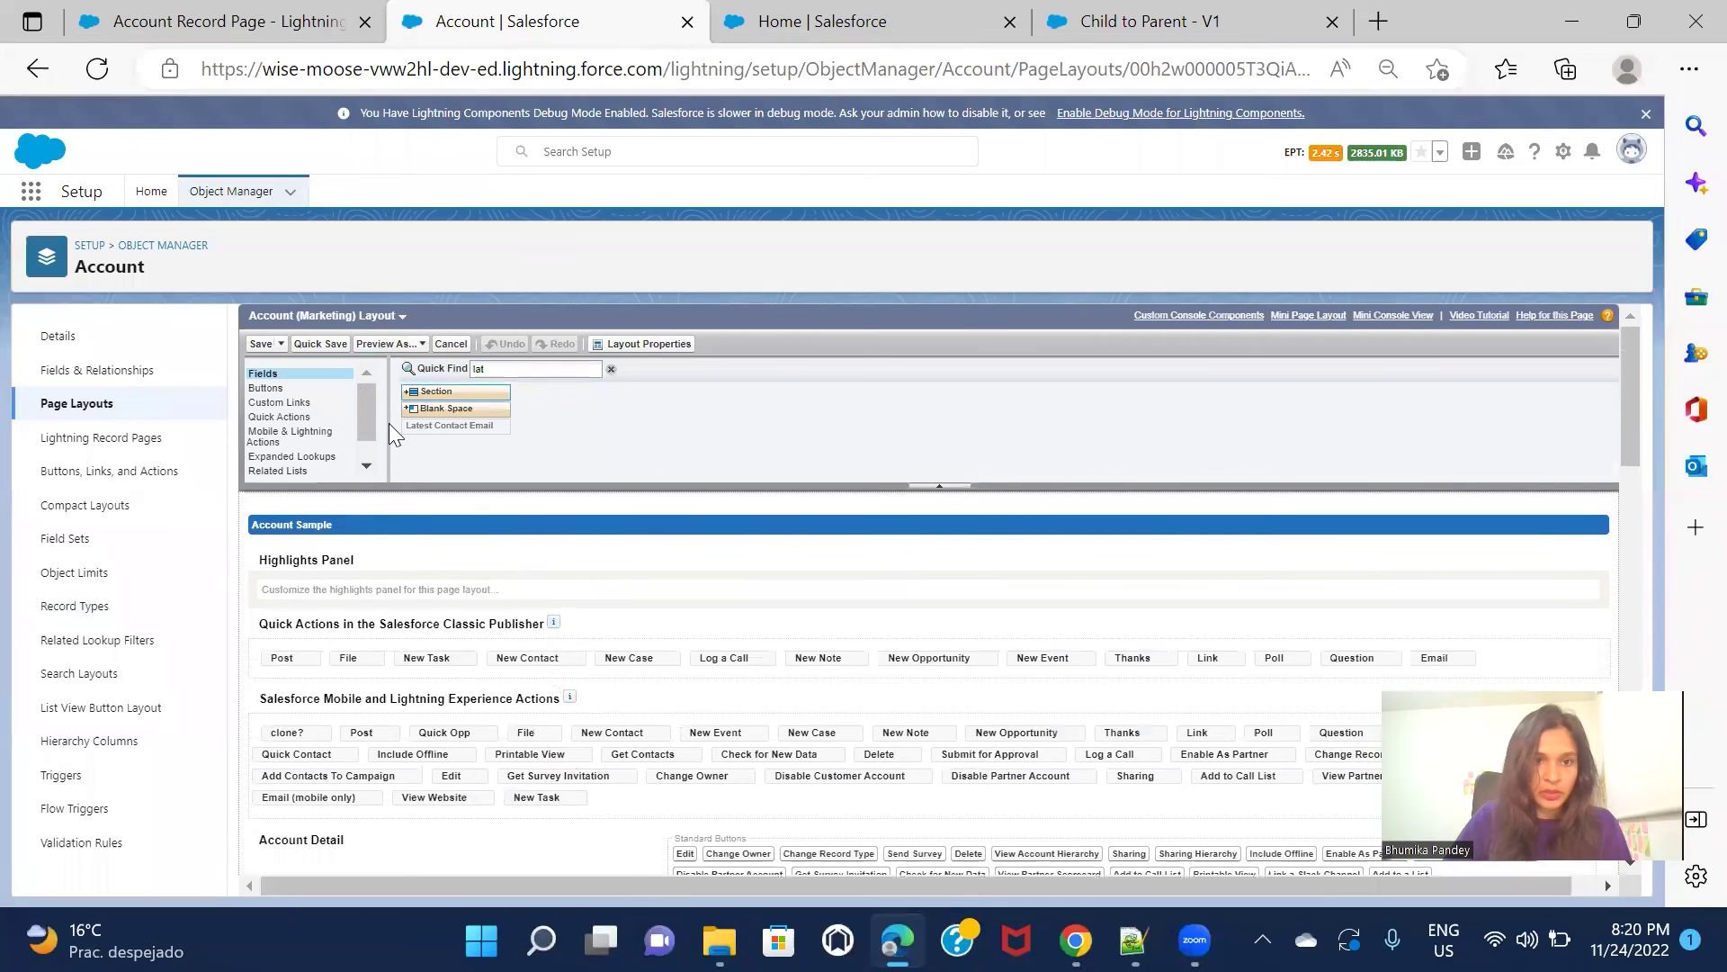
- Switch to the Account (Sales) Layout and search the page for "lates" to check whether Latest Contact Email is placed
click(401, 315)
click(306, 357)
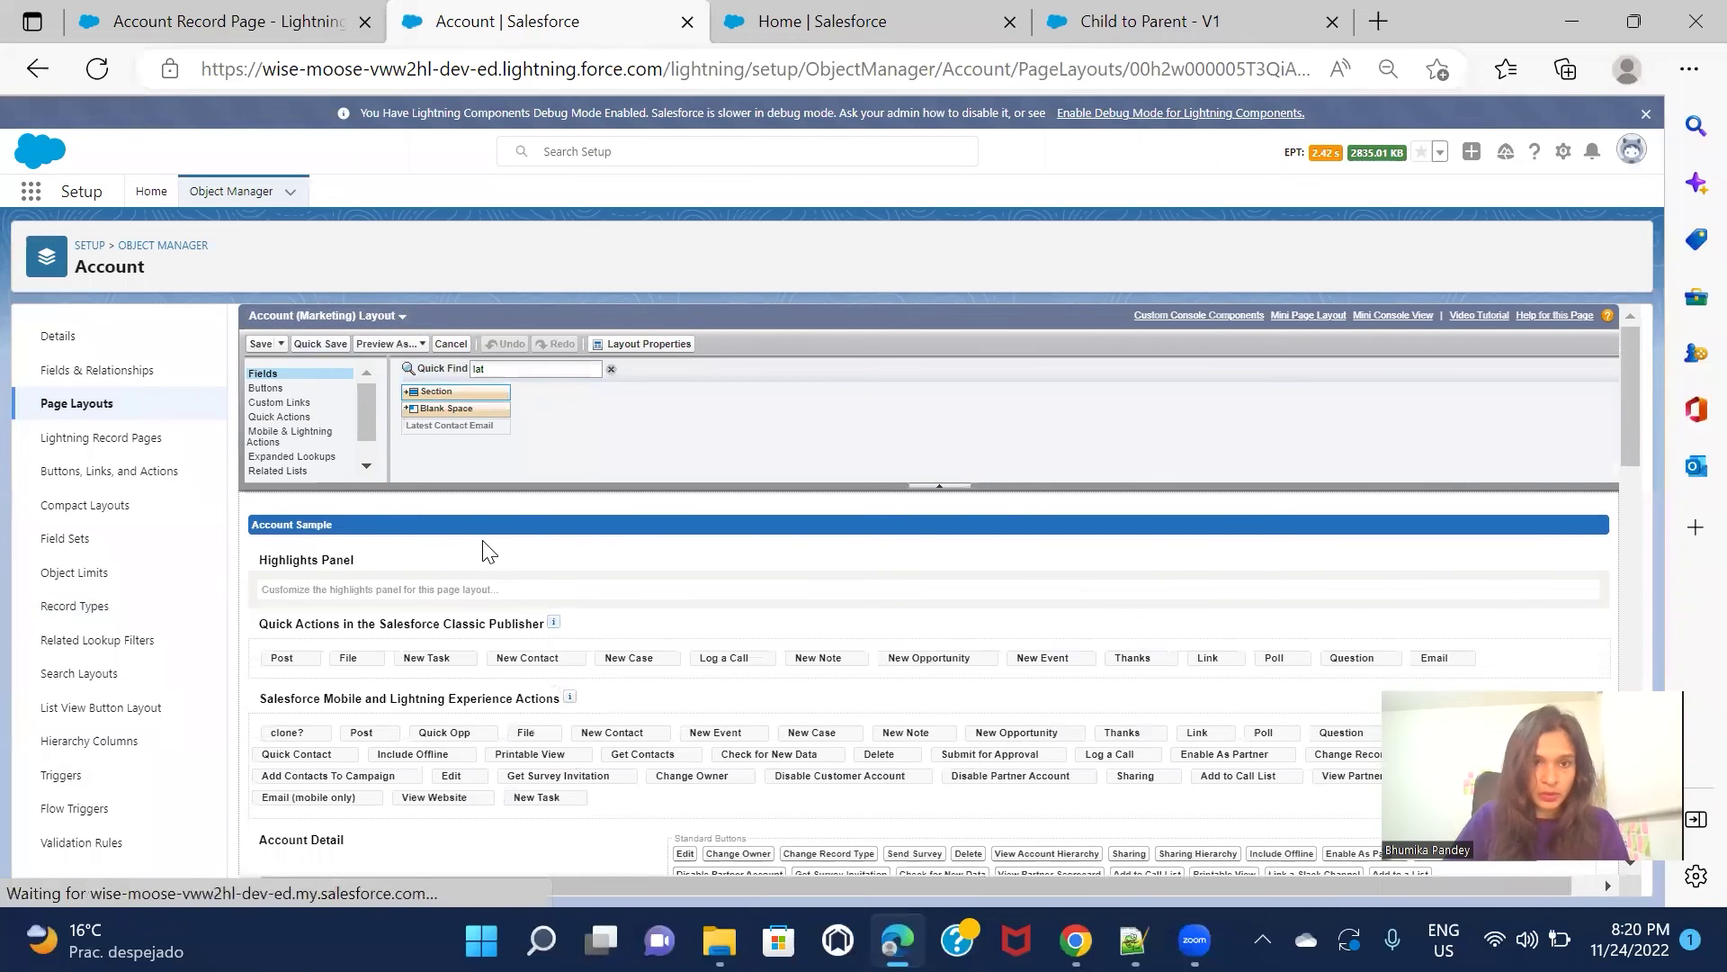
key(ctrl+f)
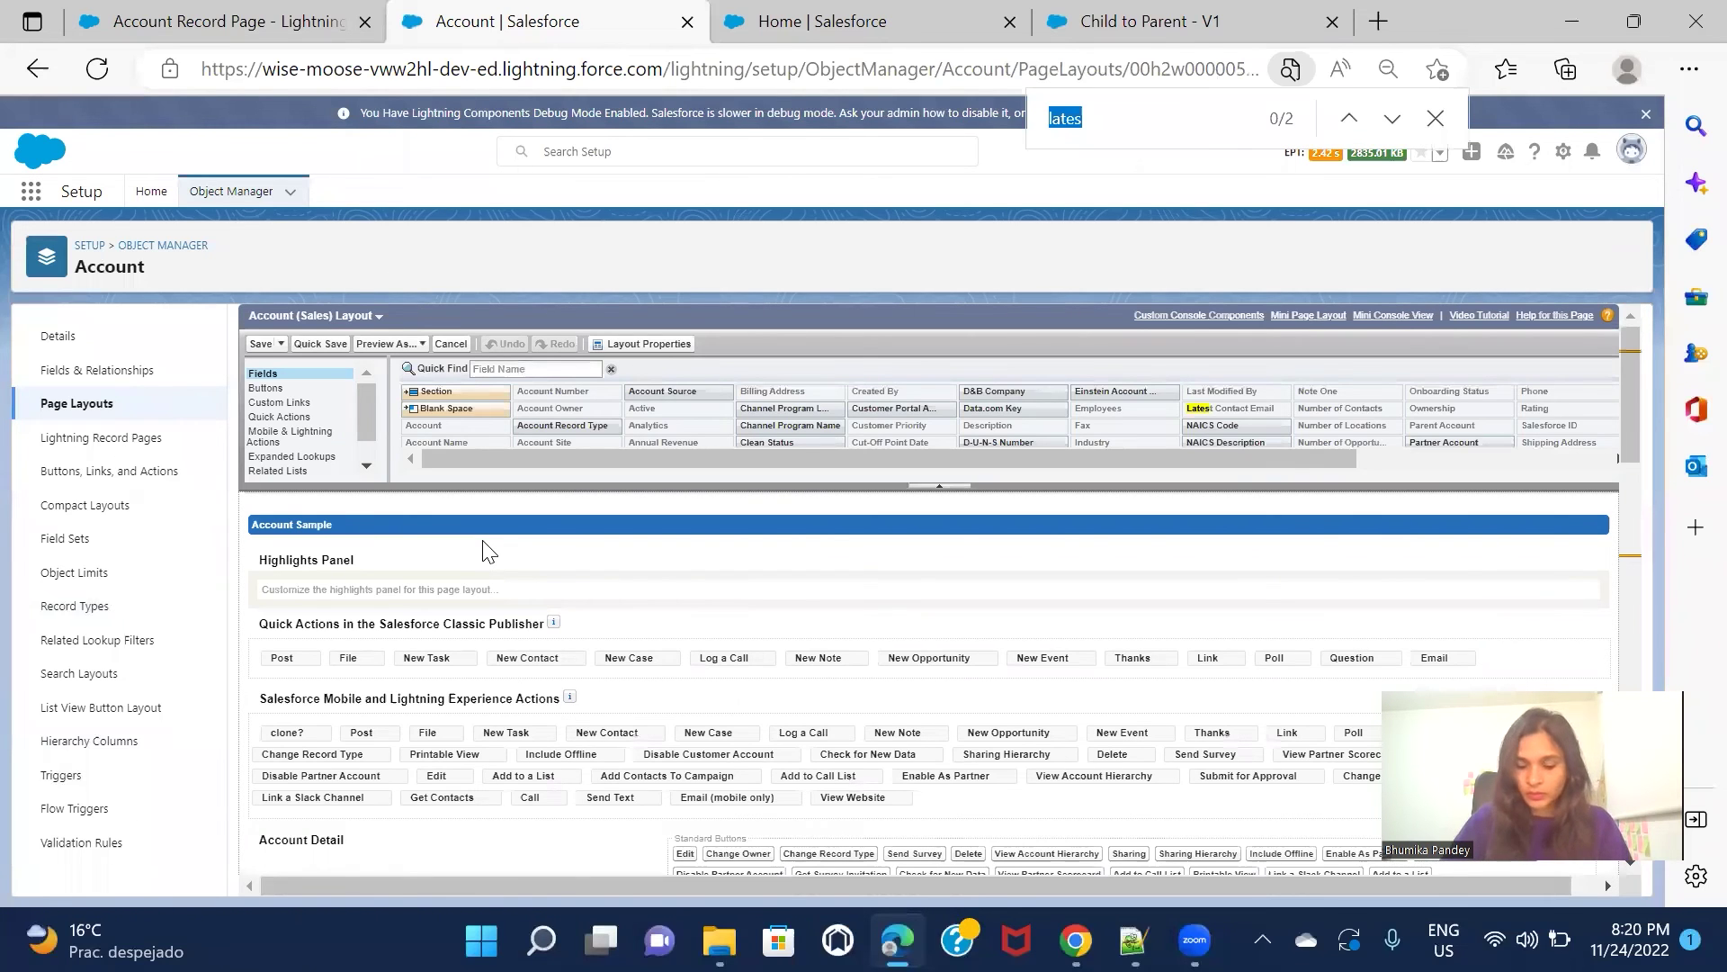
key(Return)
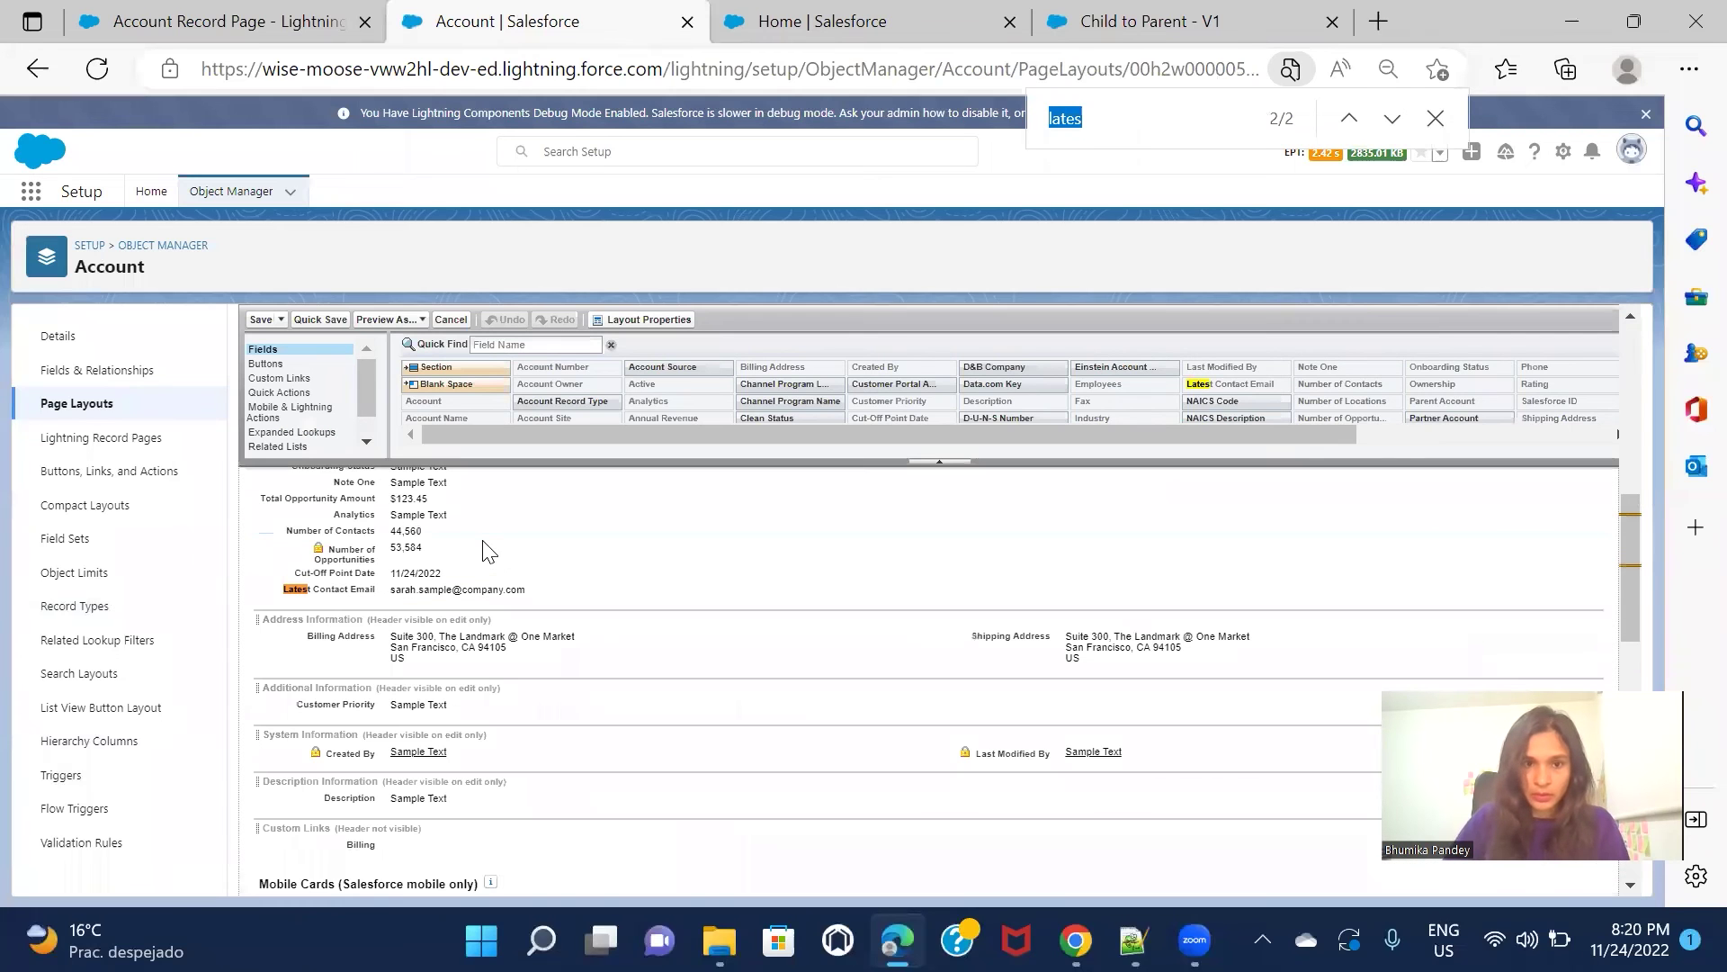
- Switch to the Account (Support) Layout and search the page for "lates" to check whether Latest Contact Email is placed
scroll(418, 484, up, 3)
scroll(418, 484, up, 2)
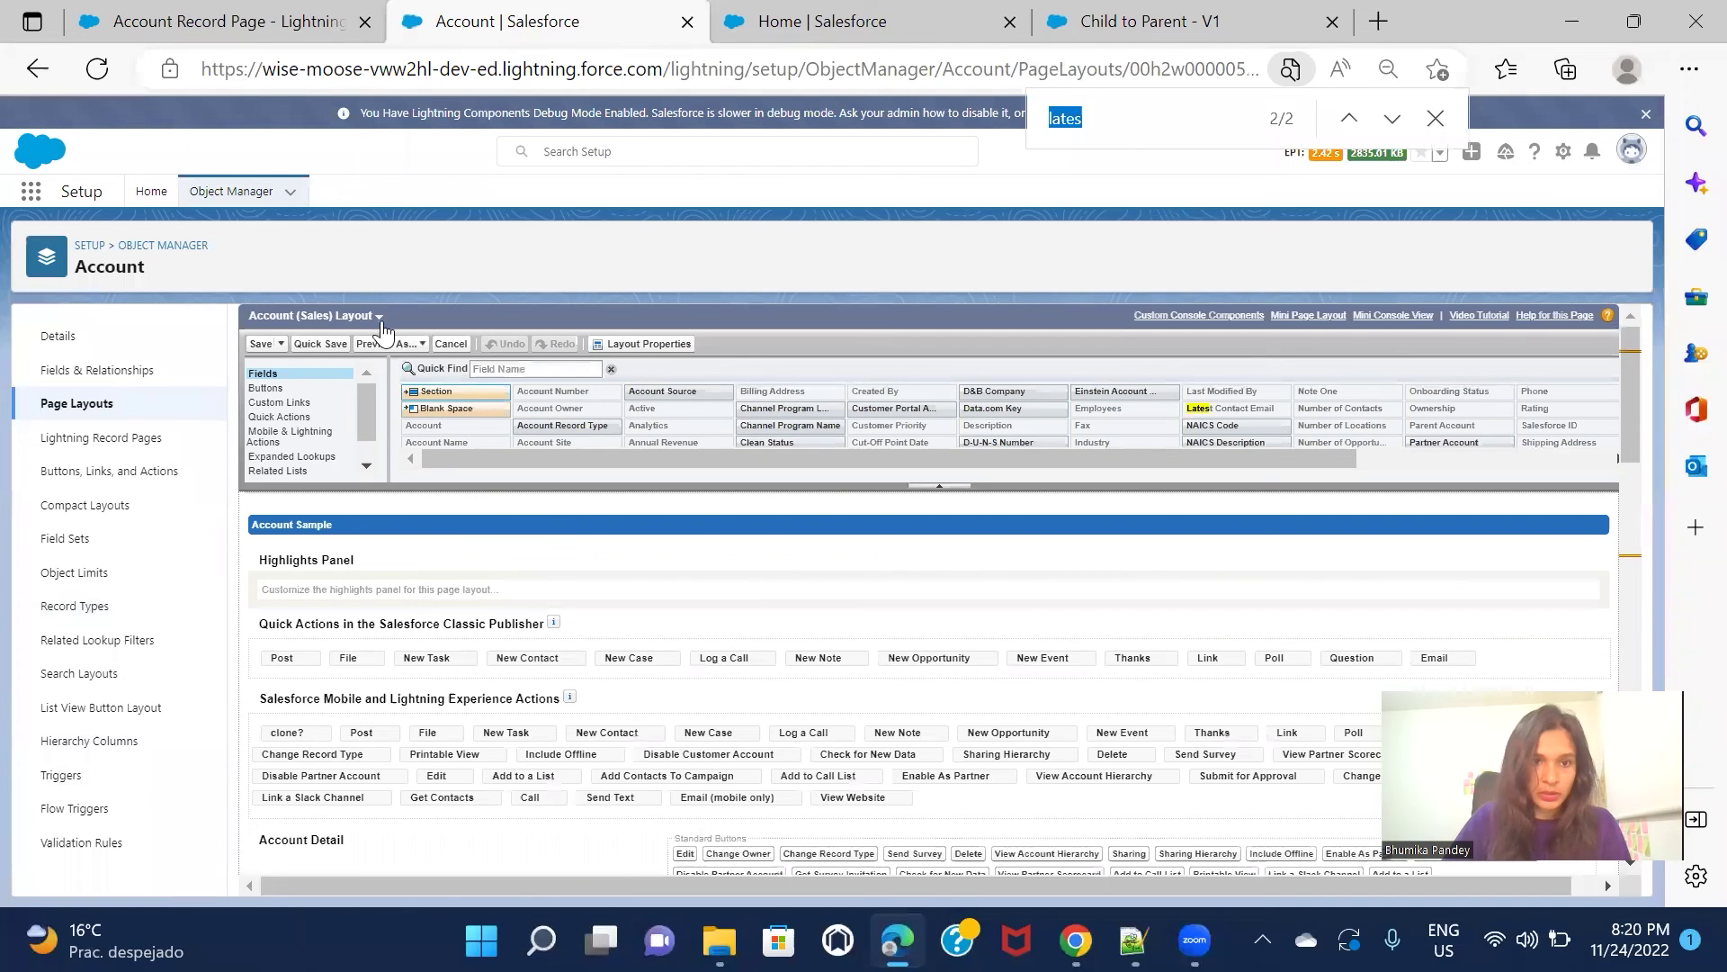
click(315, 316)
click(322, 373)
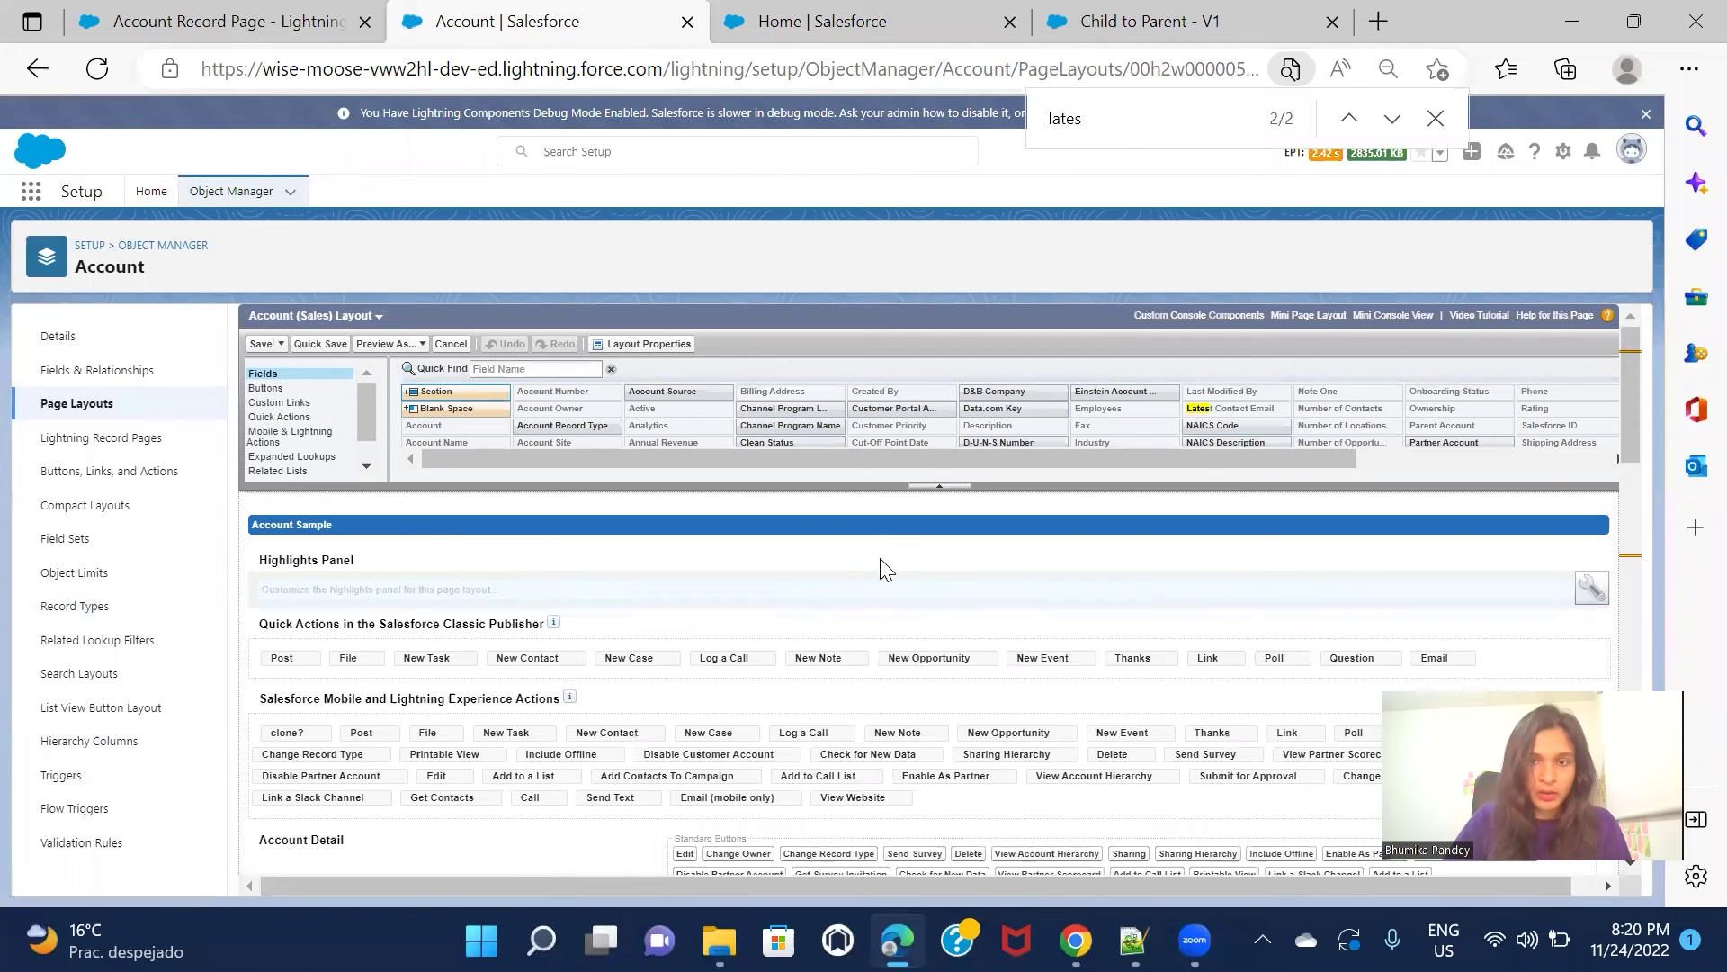
key(Return)
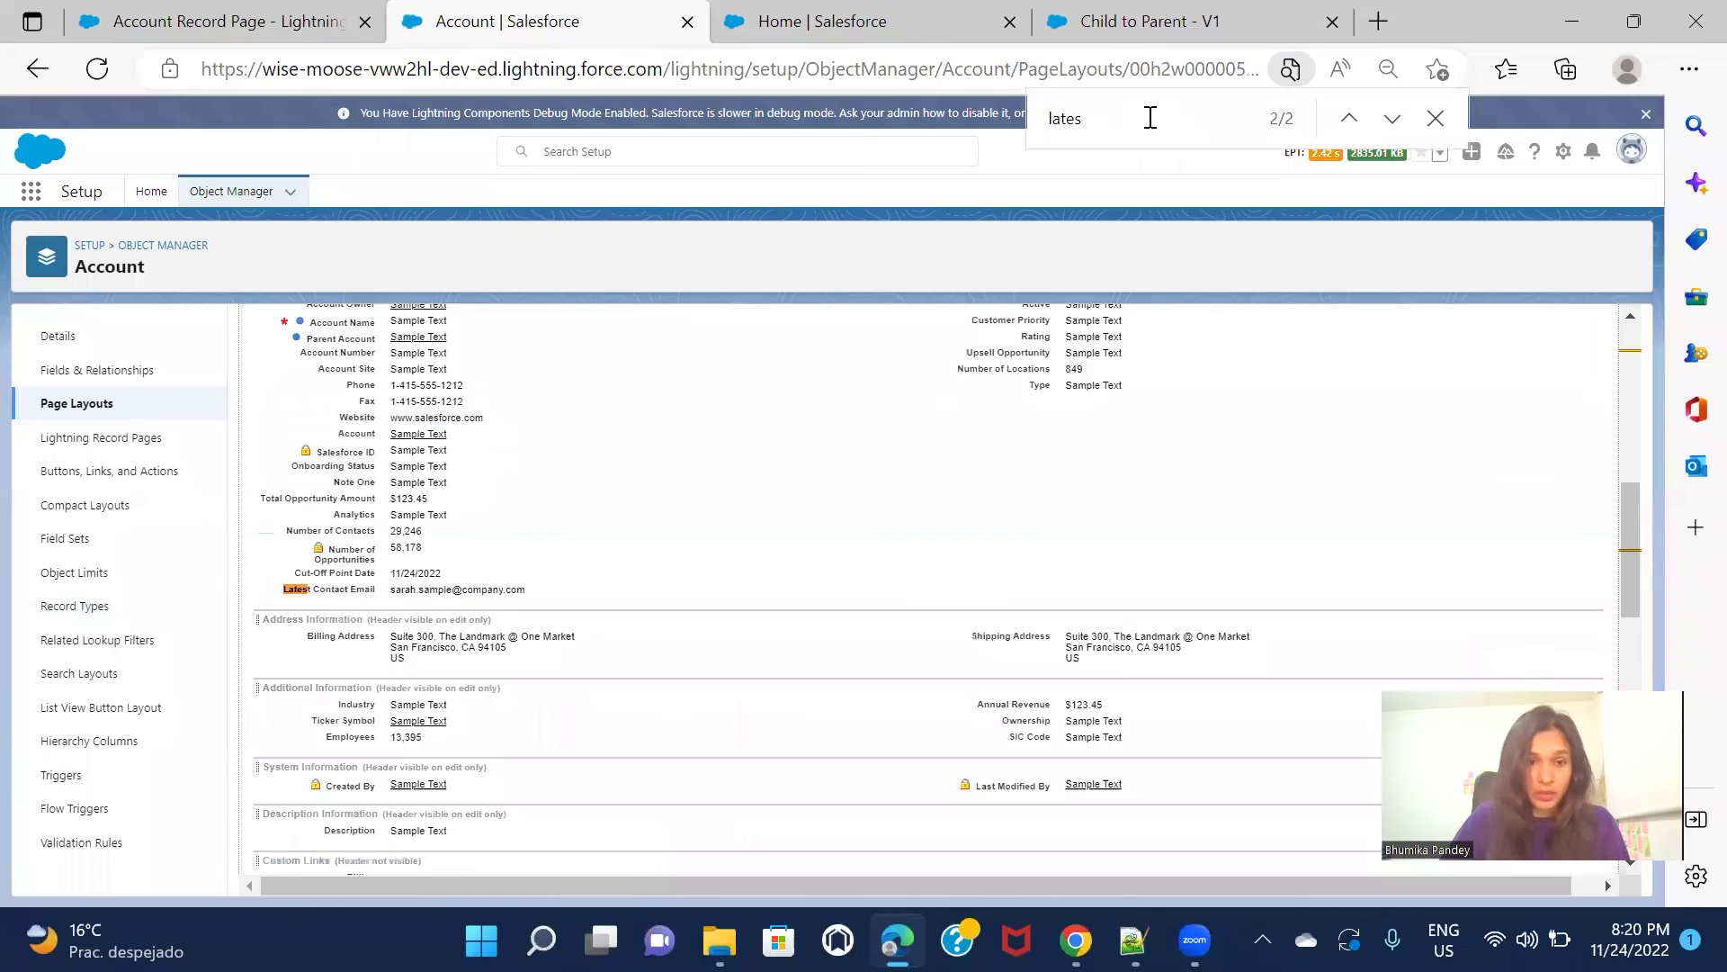
- Open the Account Layout and search it for "lates" to check the placement of Latest Contact Email
scroll(753, 565, up, 1)
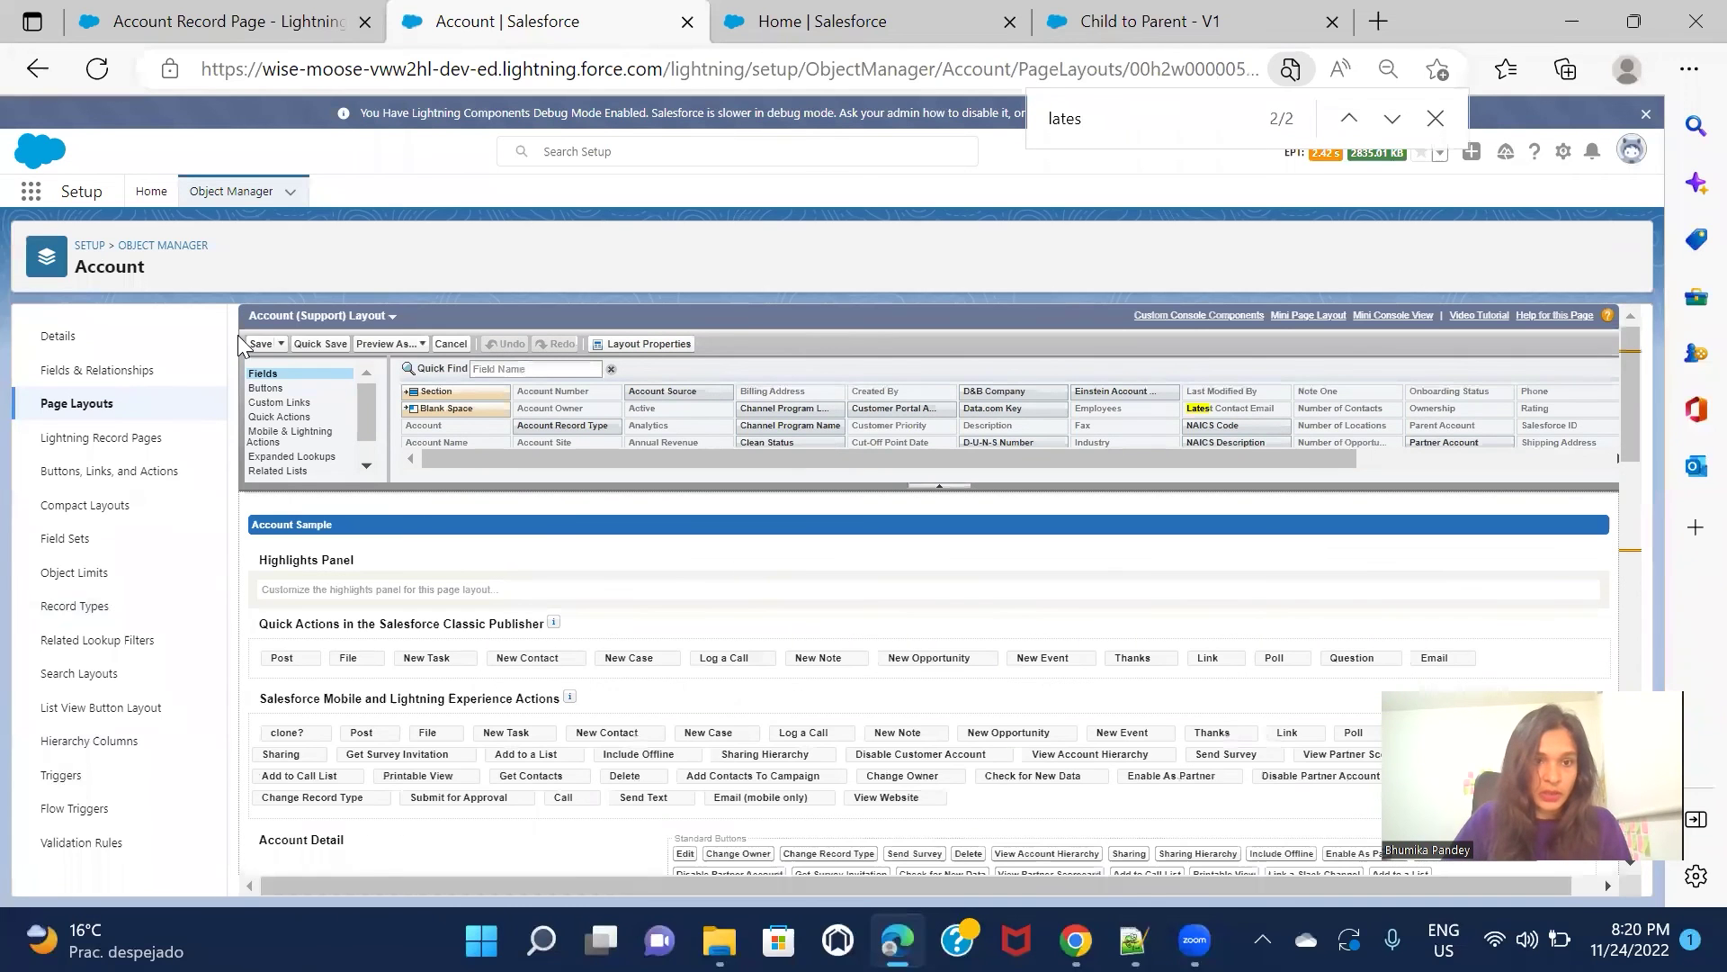
click(315, 316)
click(318, 394)
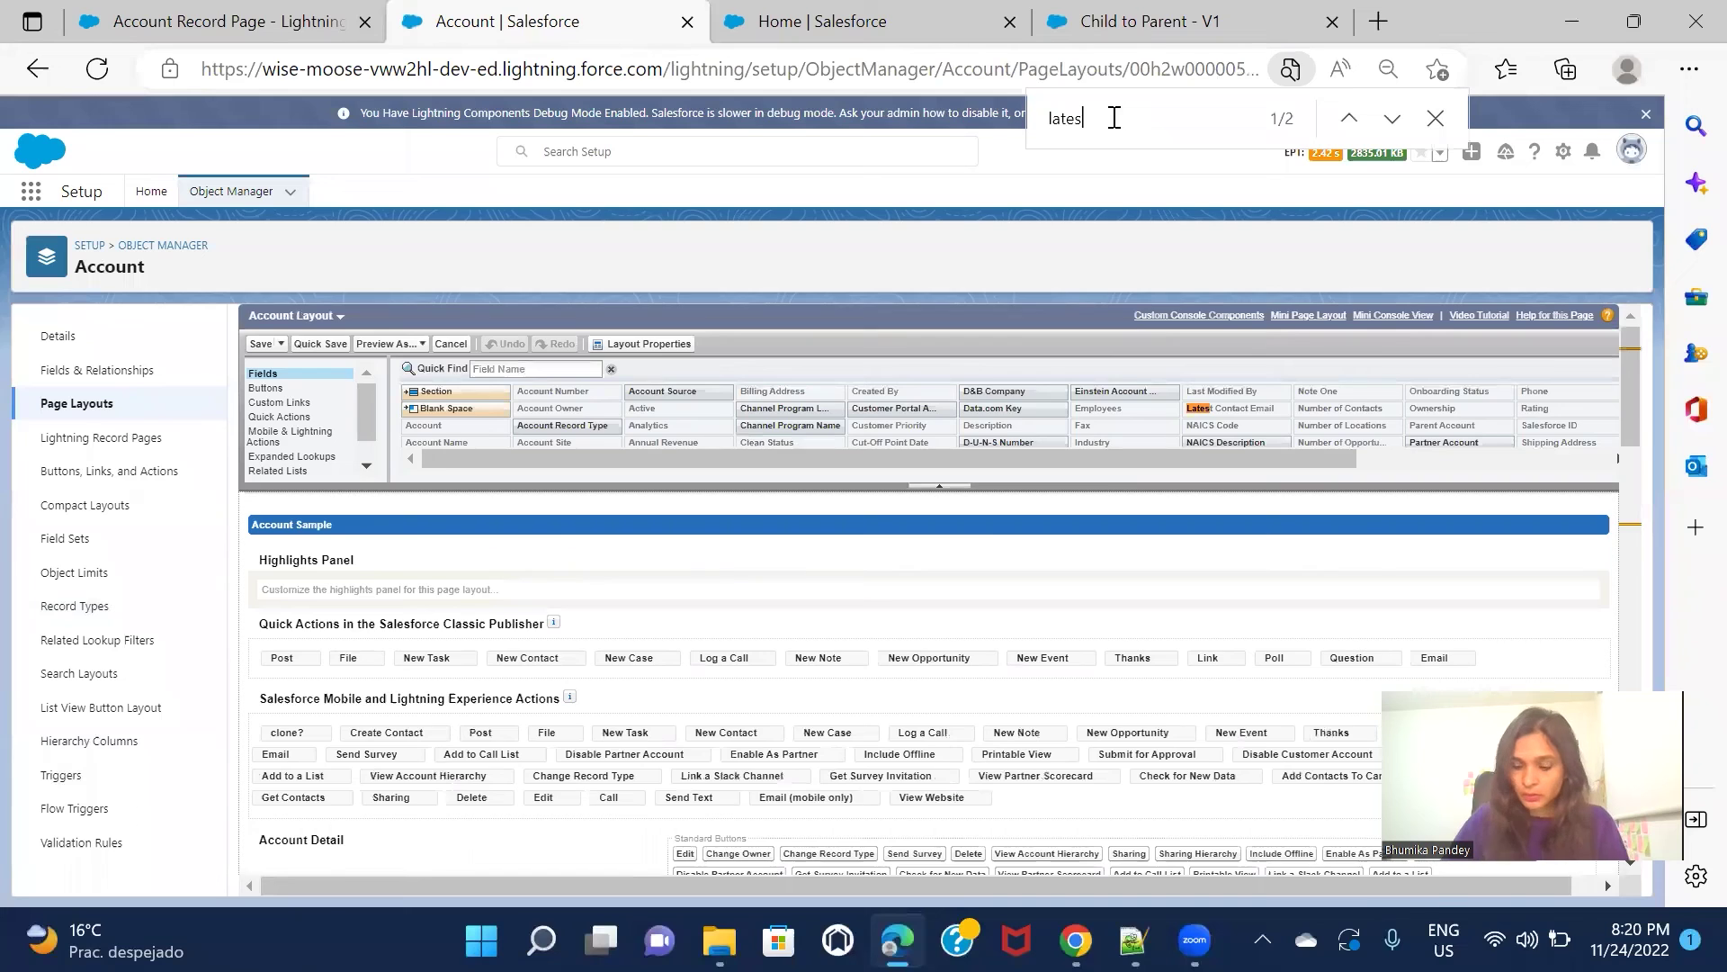
key(Return)
- Leave the Account Record Page editor and look through the Deep Clone Account - Test record's details for Latest Contact Email
click(131, 22)
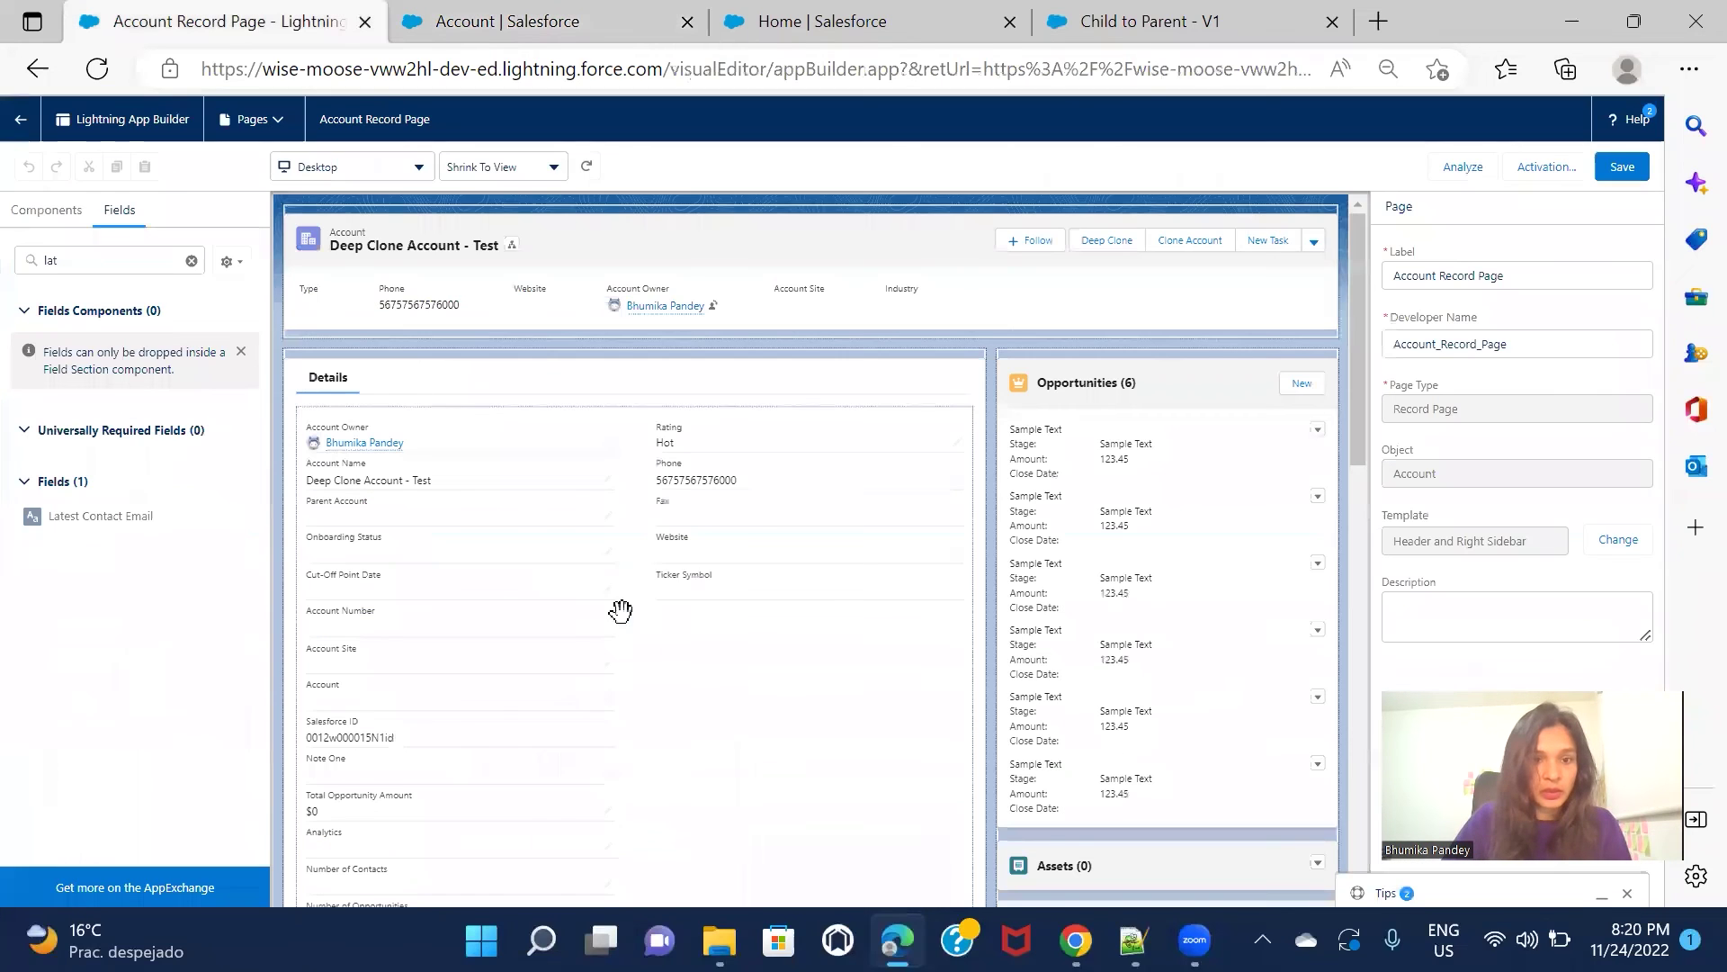
click(20, 119)
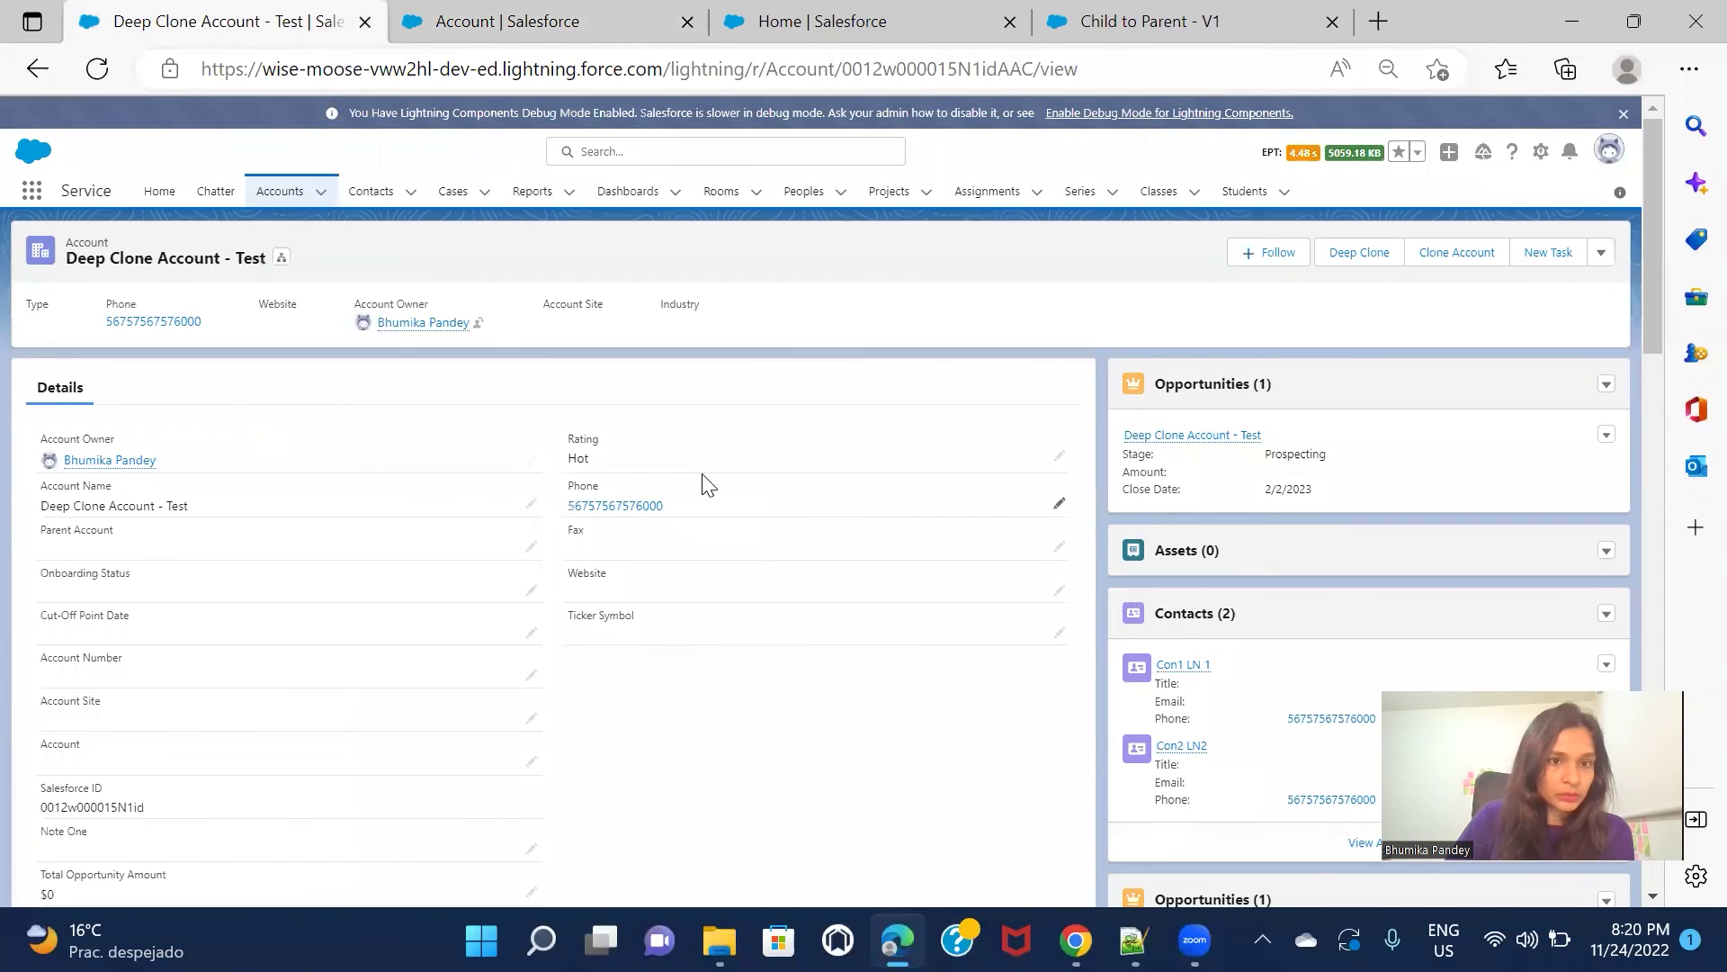
scroll(704, 486, down, 3)
scroll(704, 485, down, 4)
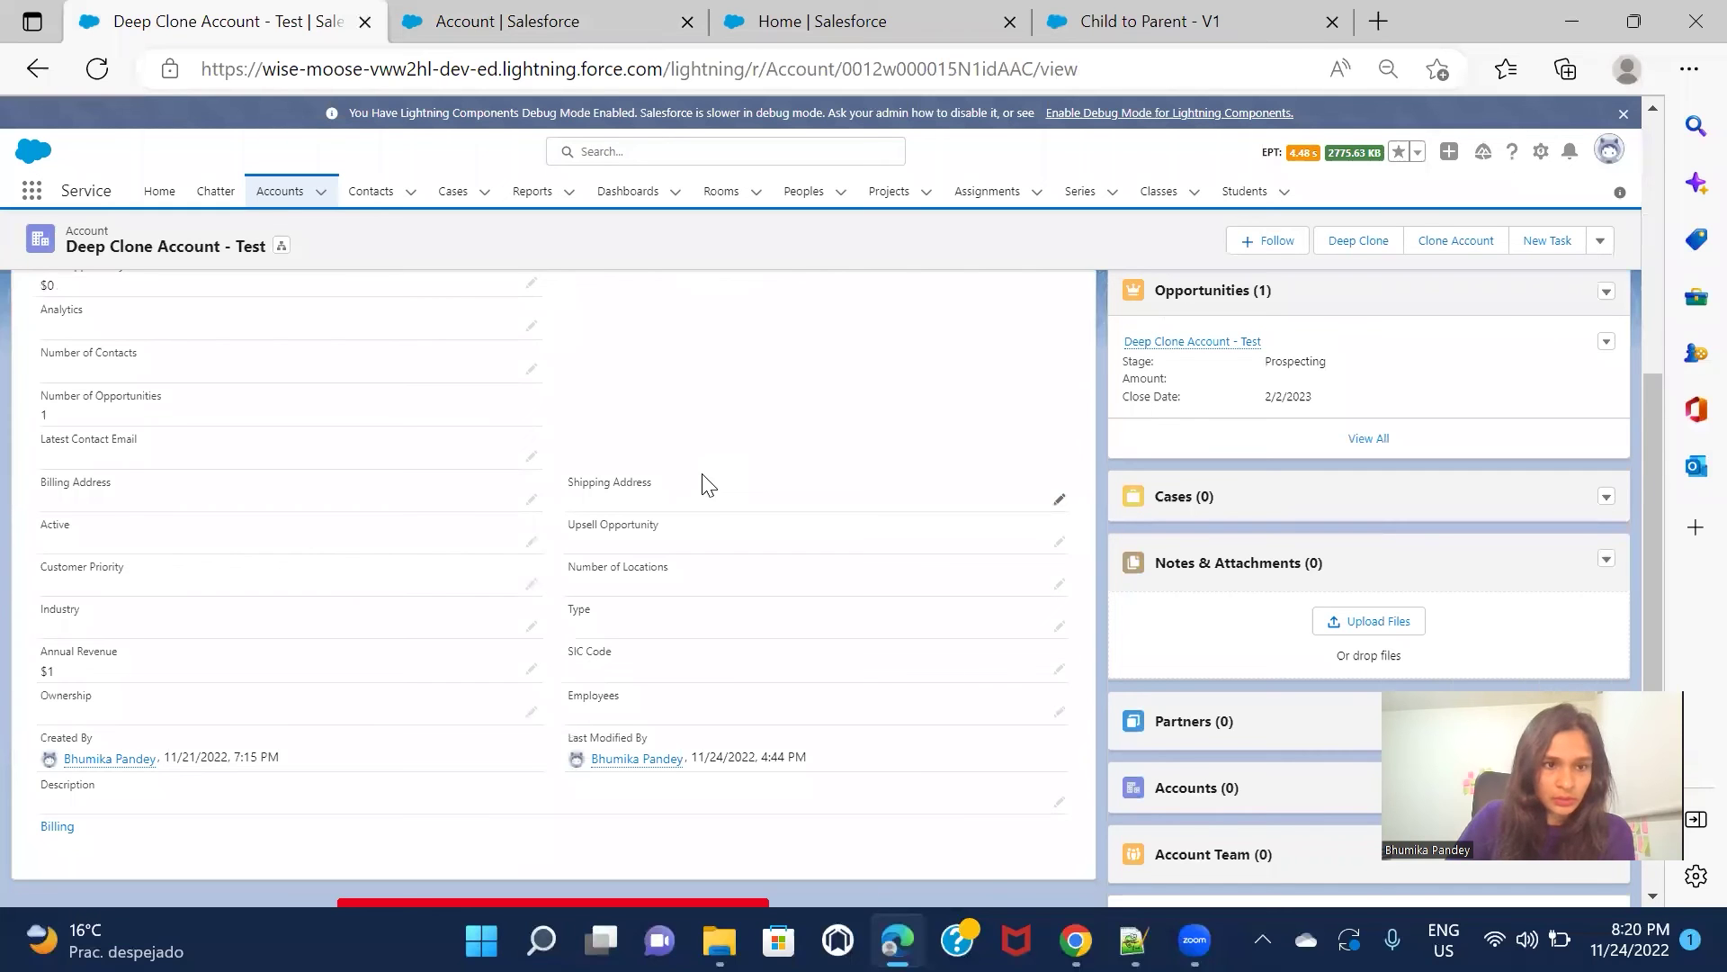
scroll(704, 486, up, 6)
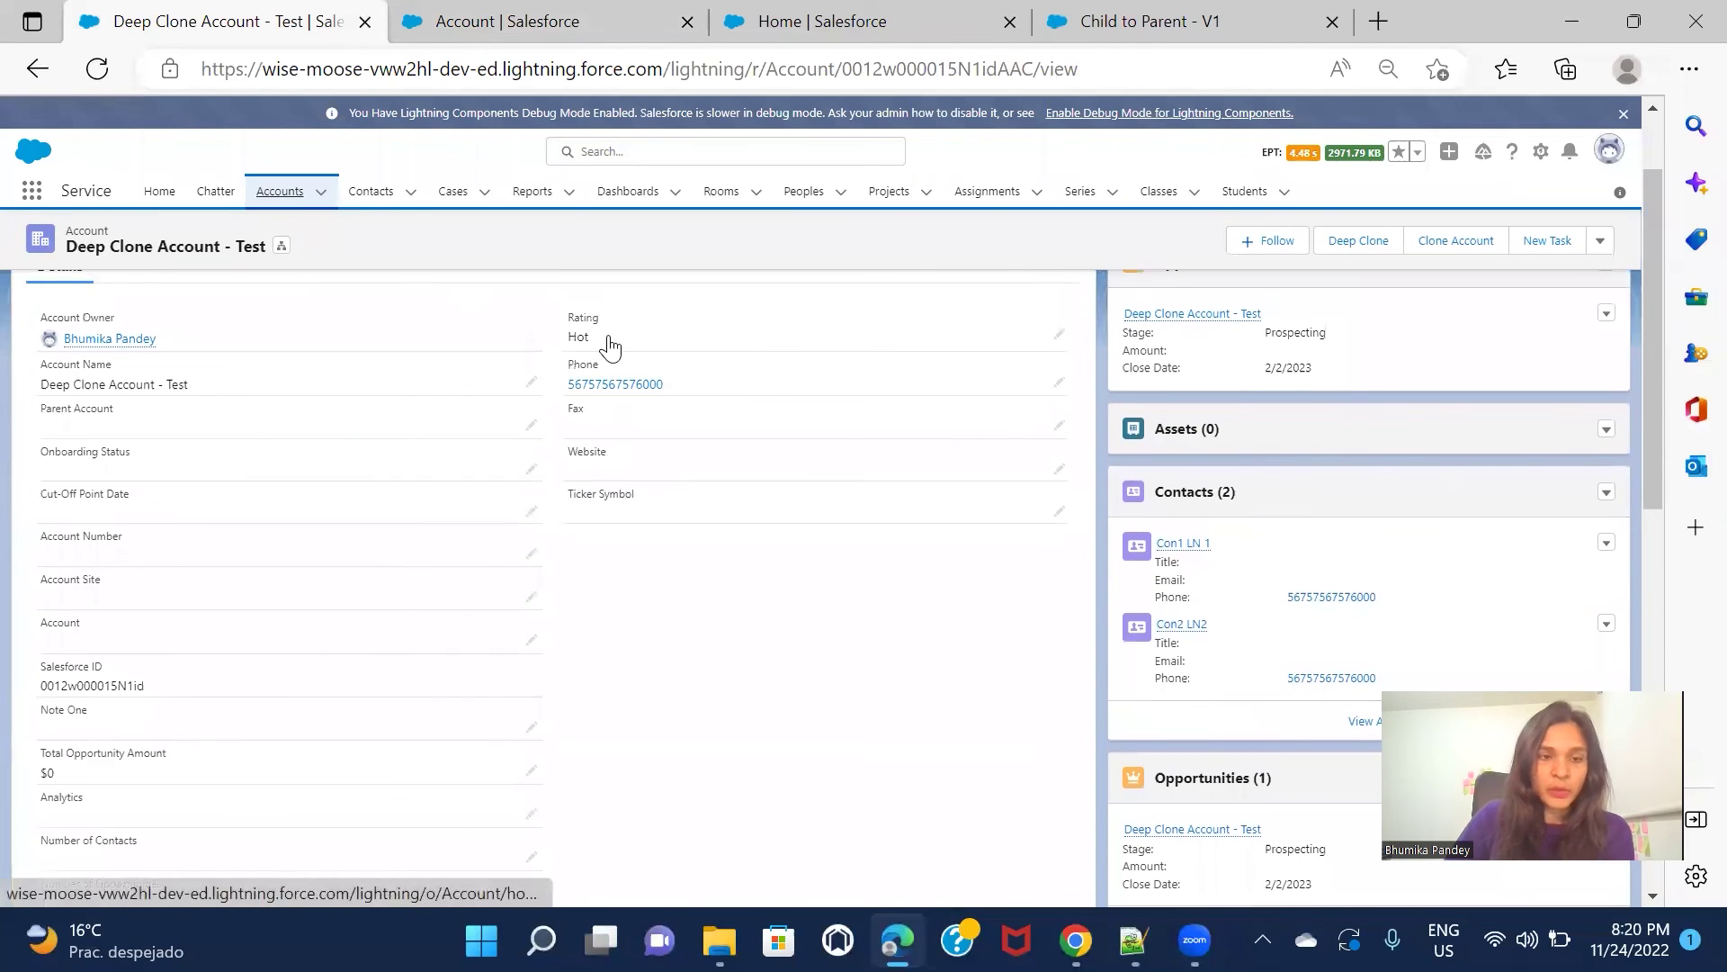
- Create and save a new account named "Acc Check", leaving Latest Contact Email blank
click(279, 192)
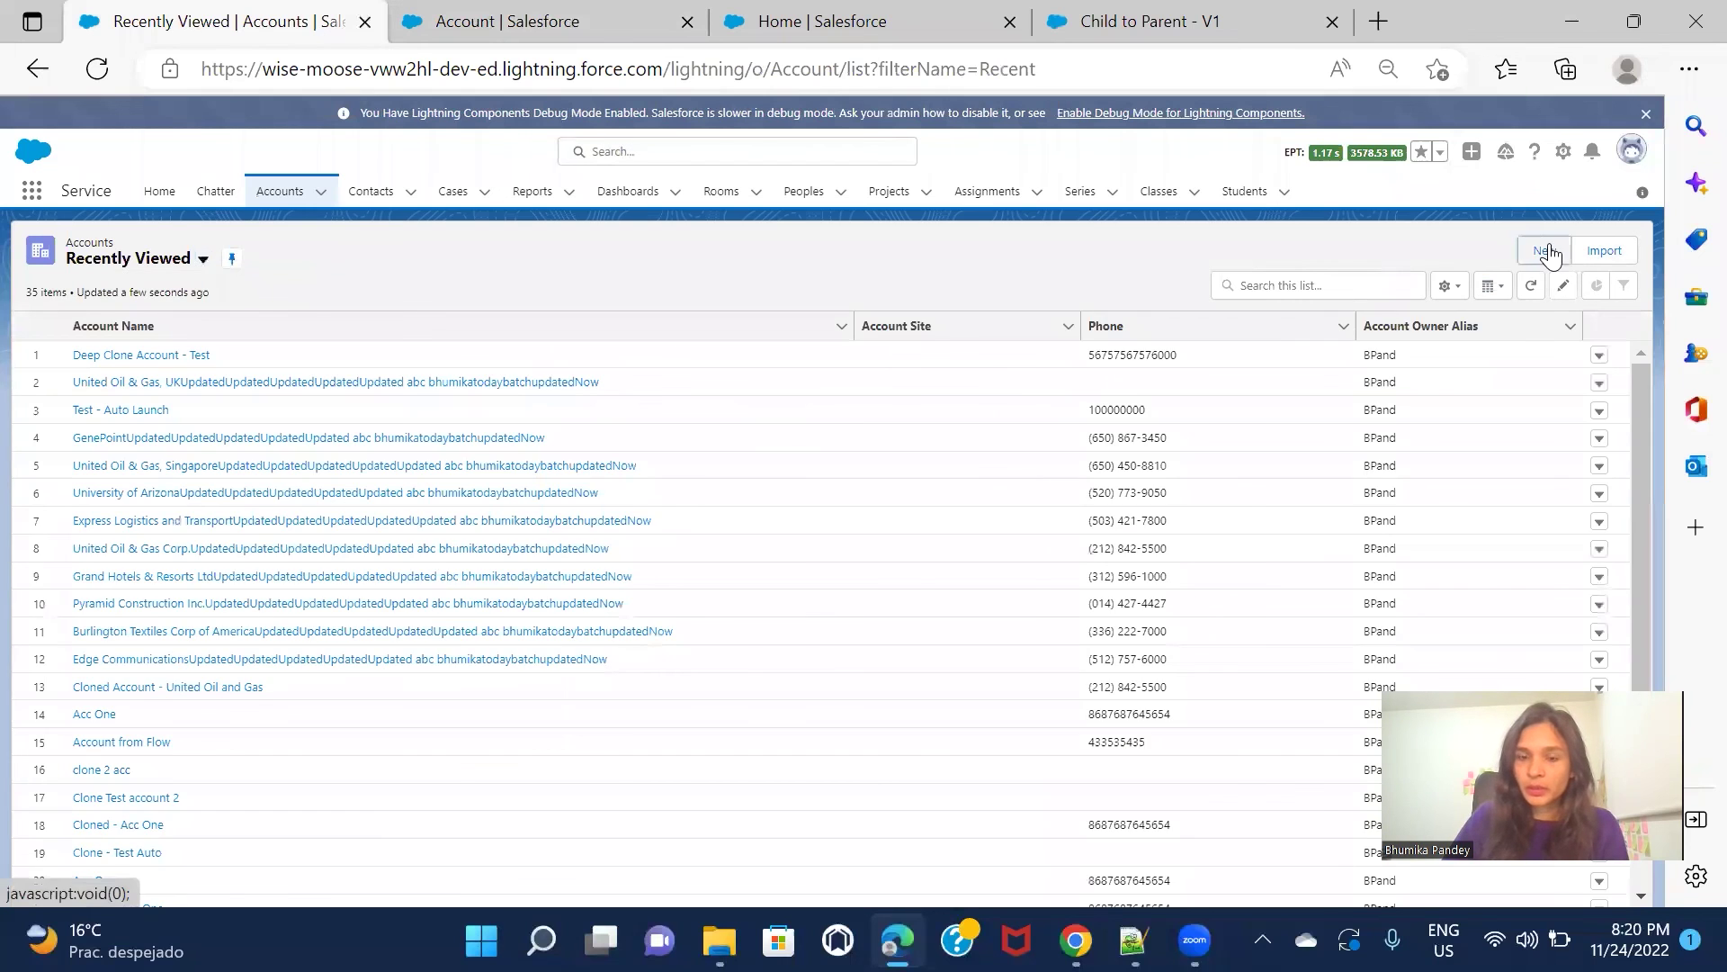
click(1545, 251)
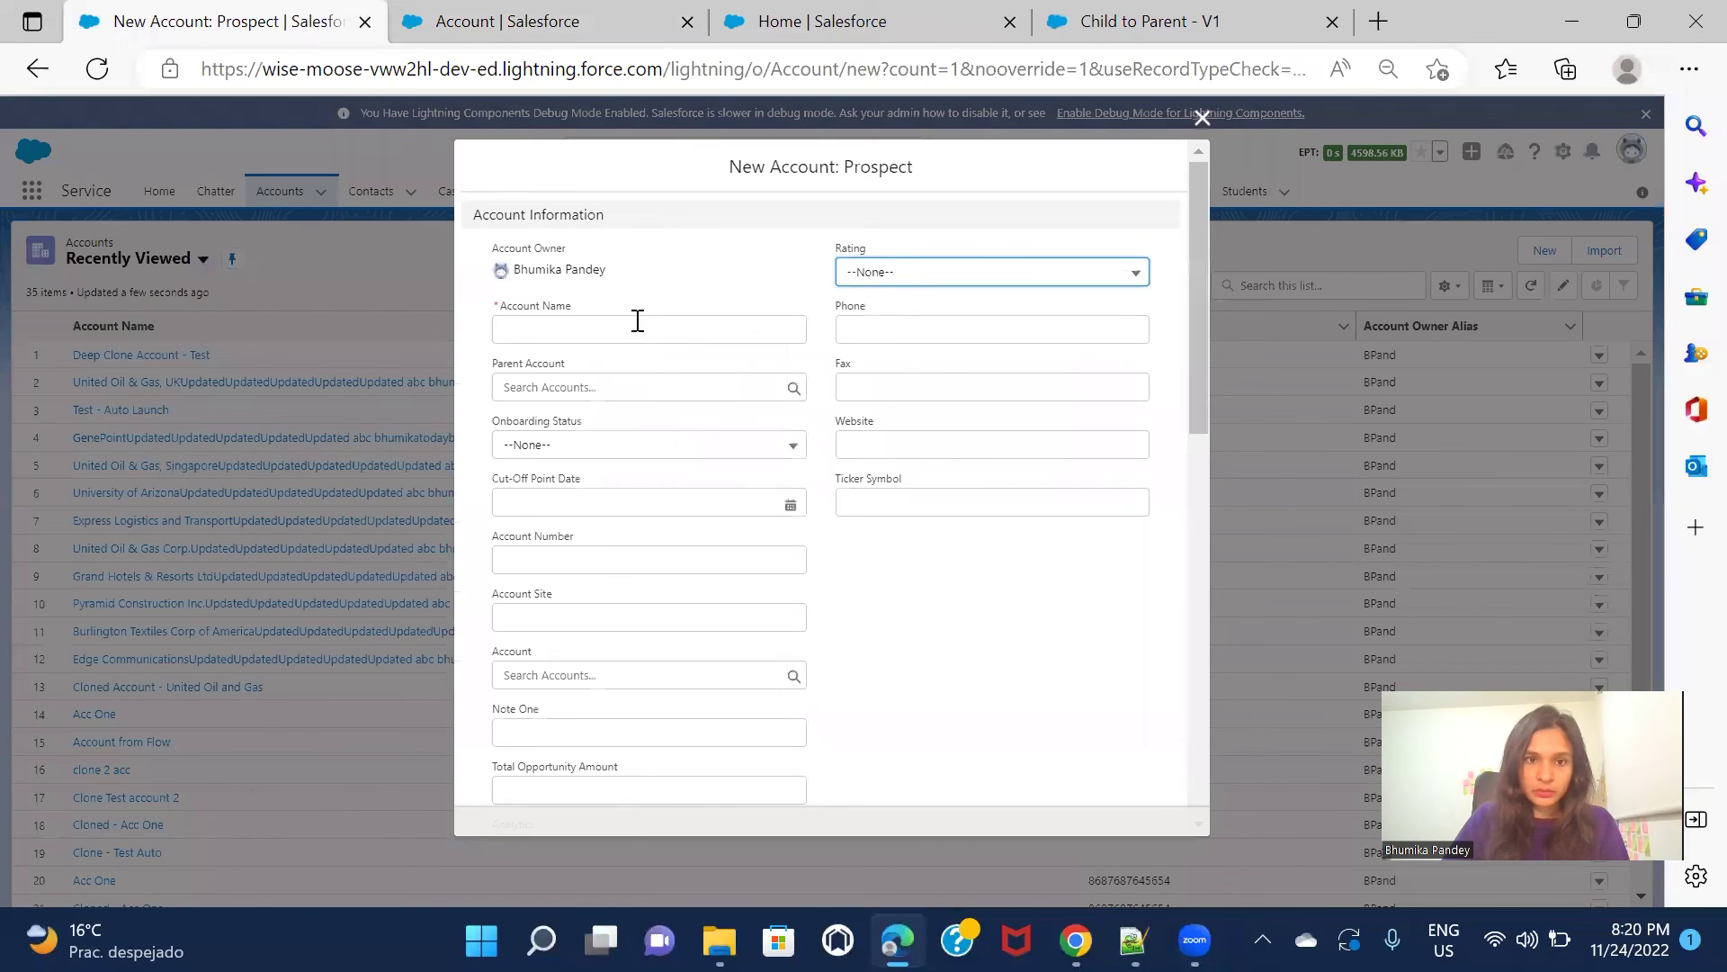
click(611, 340)
text(Acc Check)
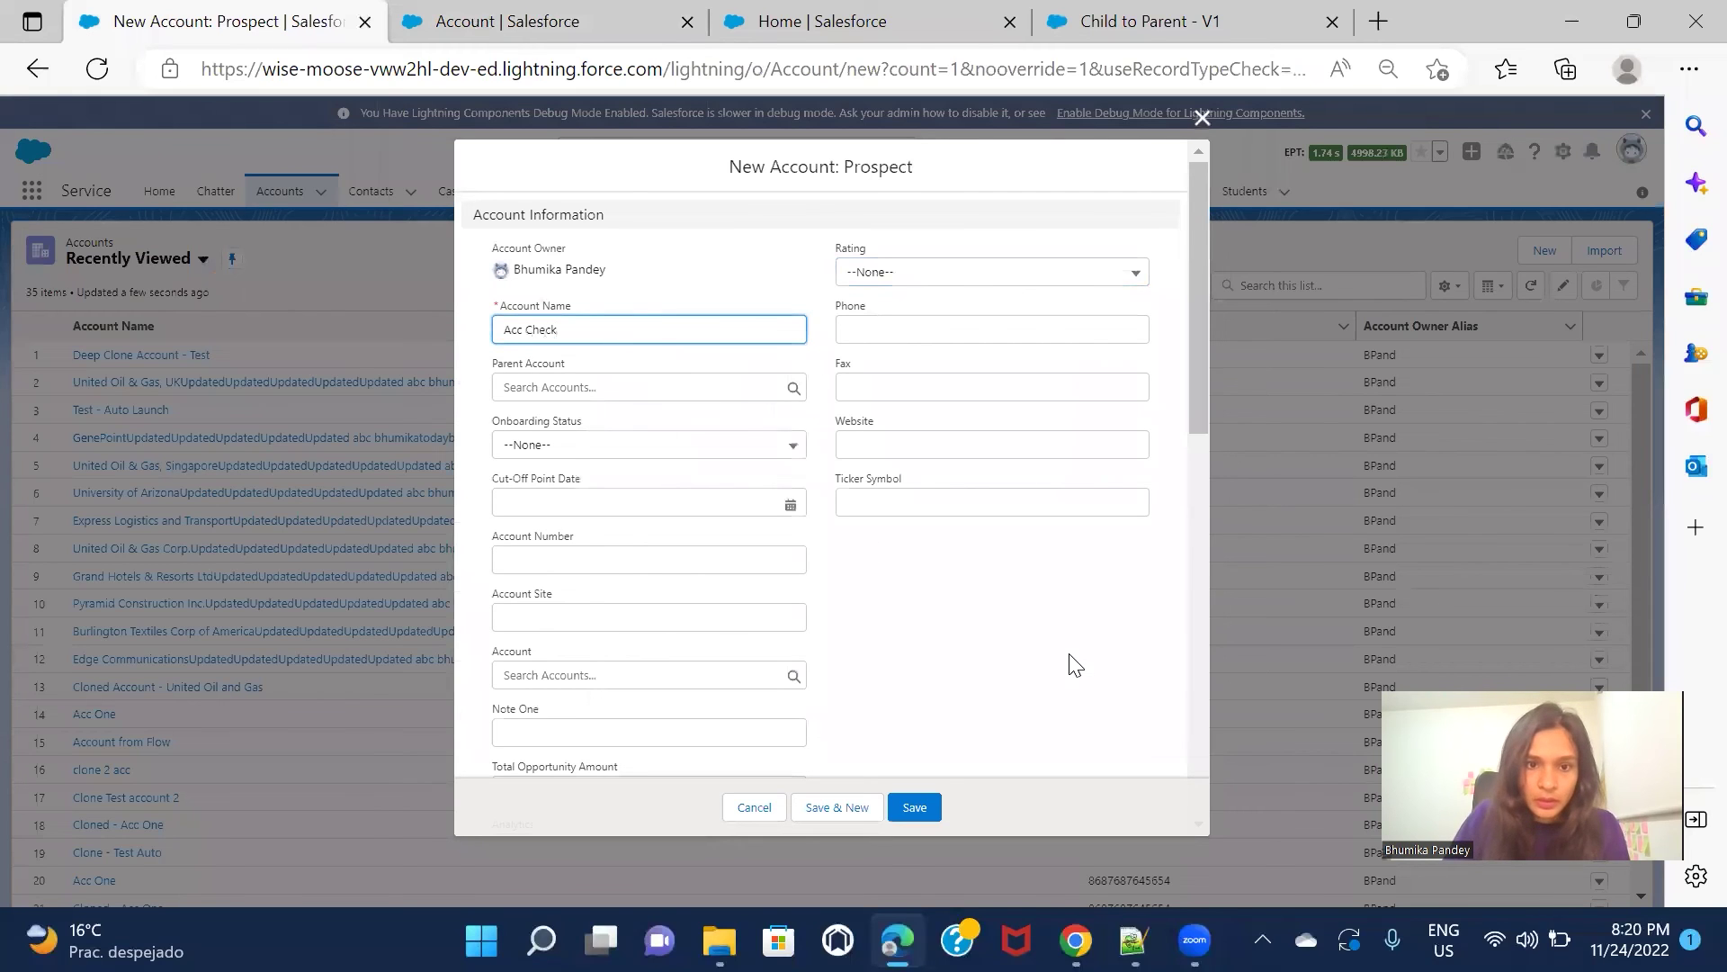
click(626, 539)
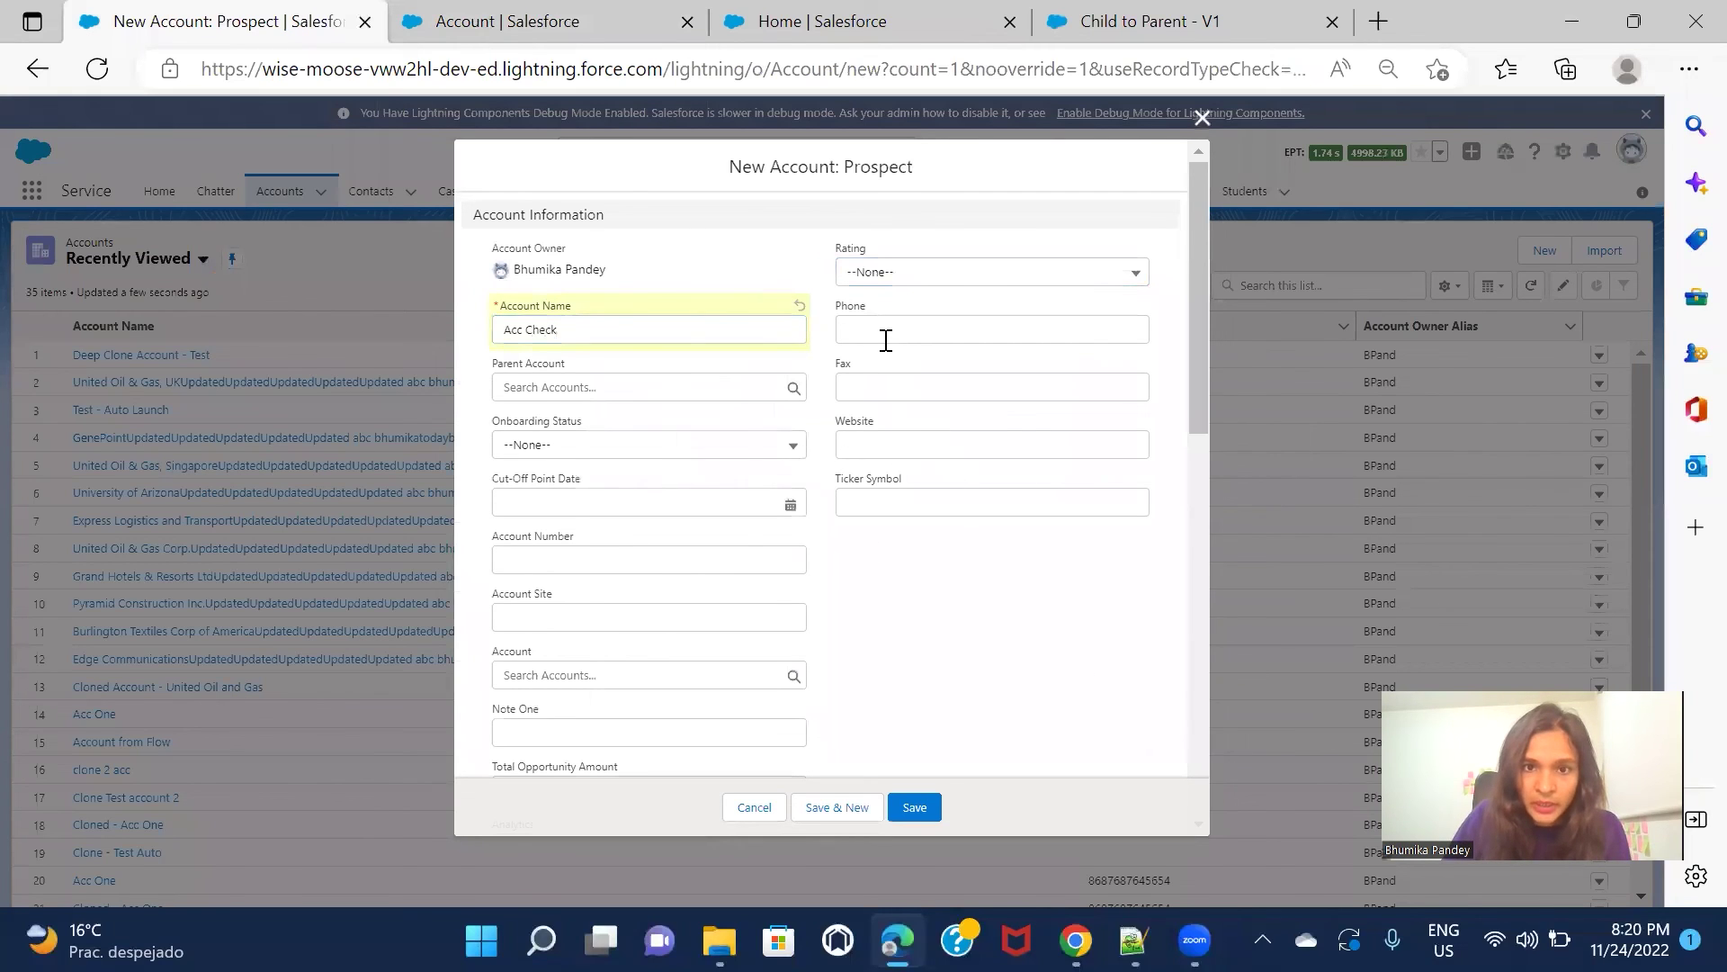
scroll(956, 531, down, 3)
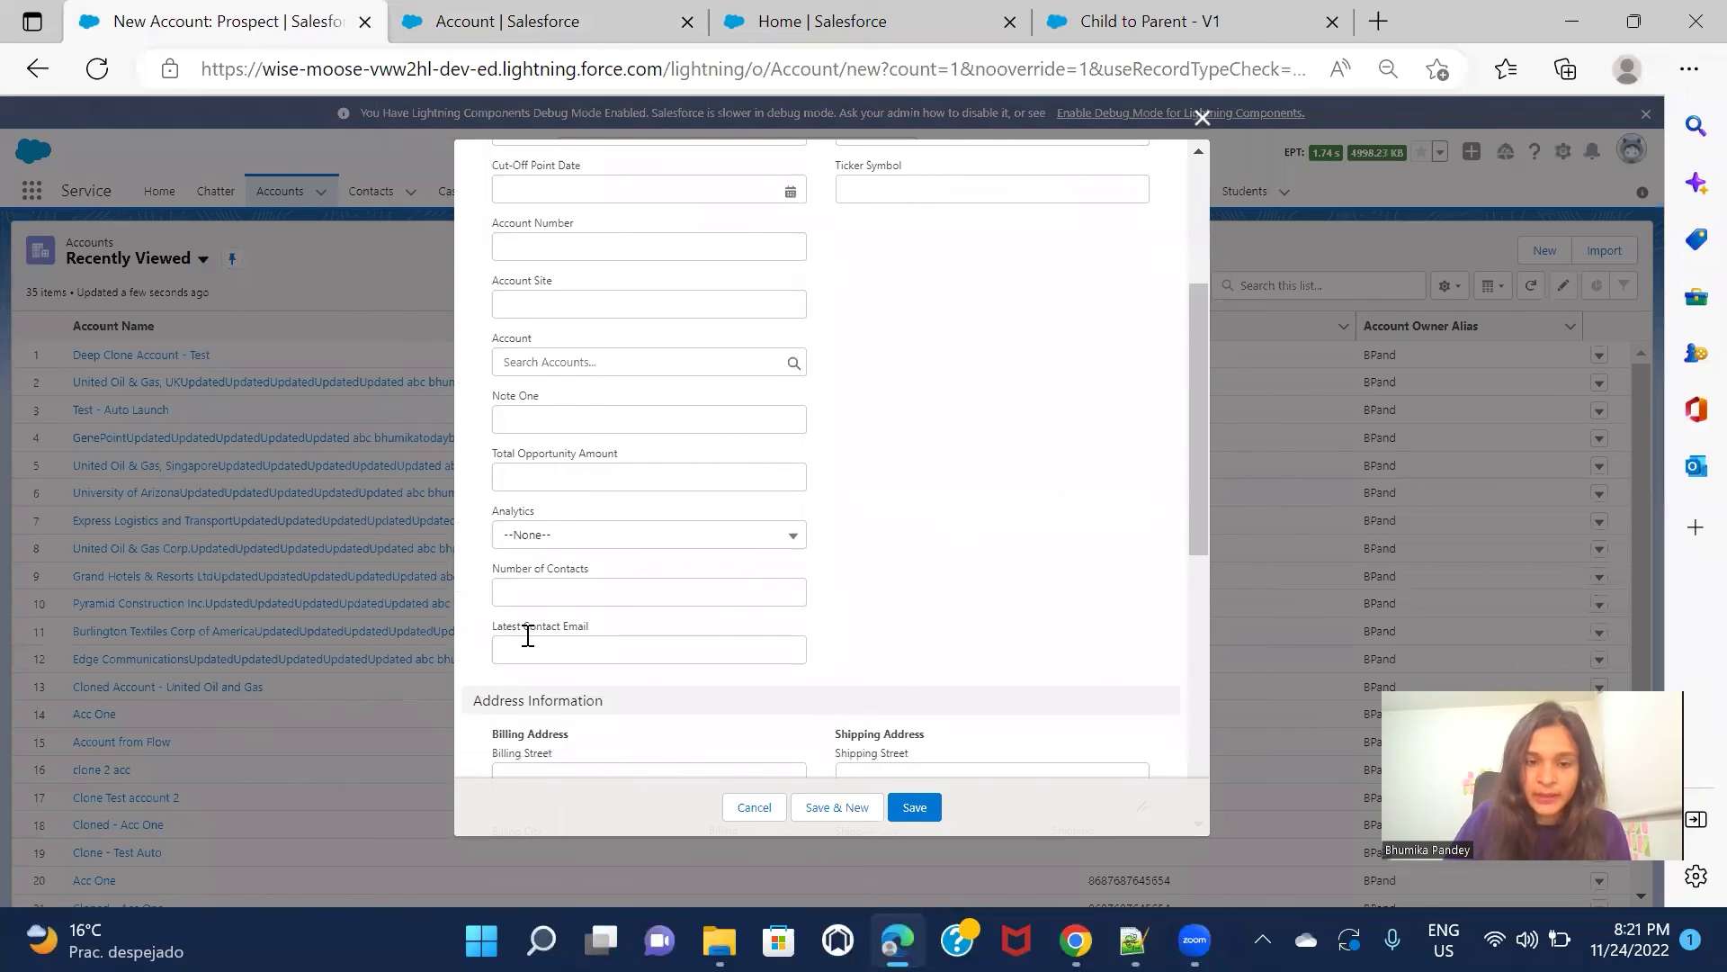
click(914, 807)
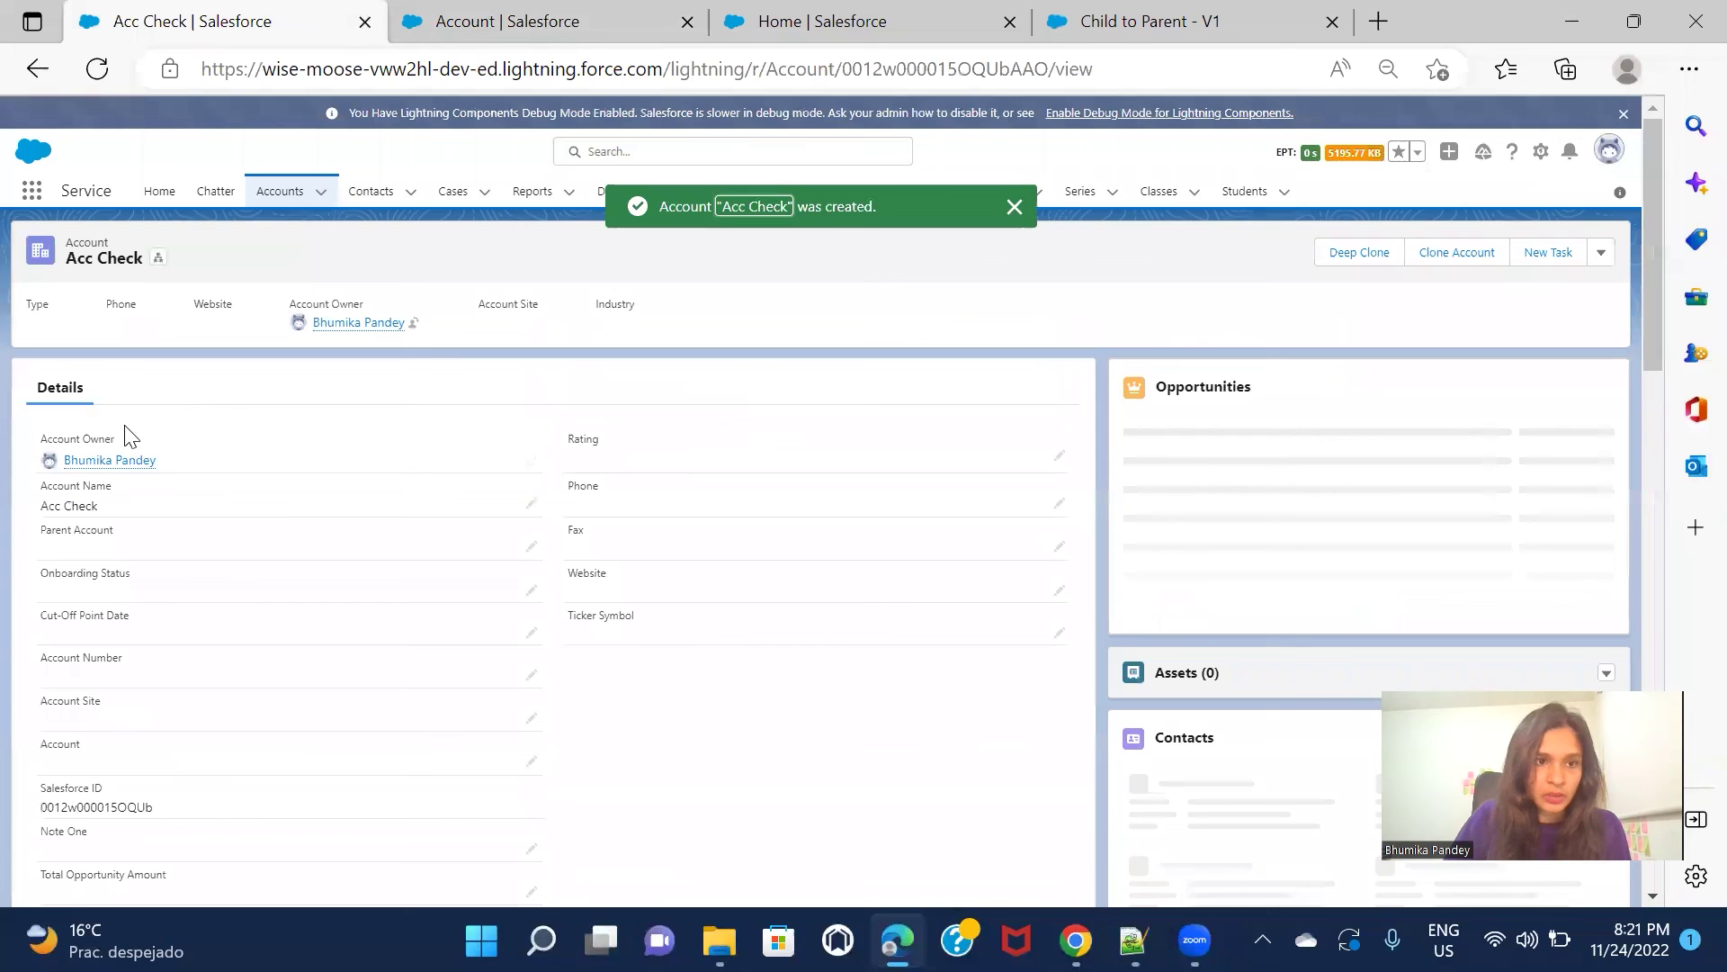
- Check the Latest Contact Email field in the Acc Check account's details, searching the page for "lates"
scroll(477, 608, down, 3)
scroll(477, 608, down, 4)
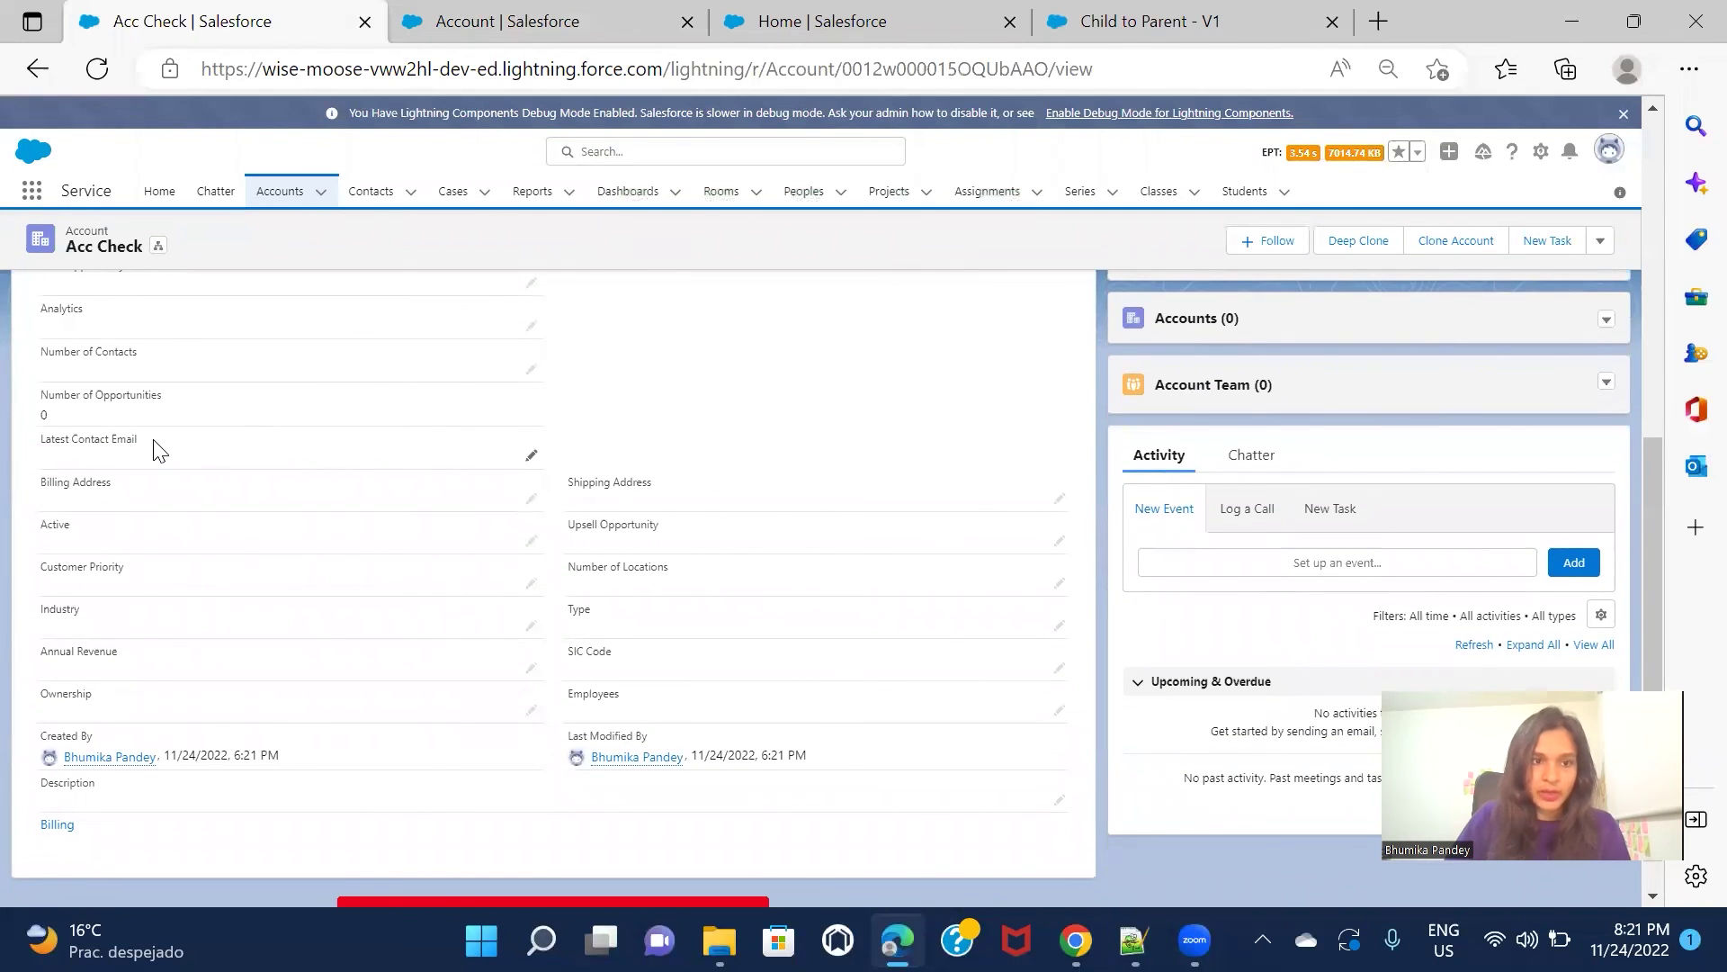
scroll(1276, 434, up, 5)
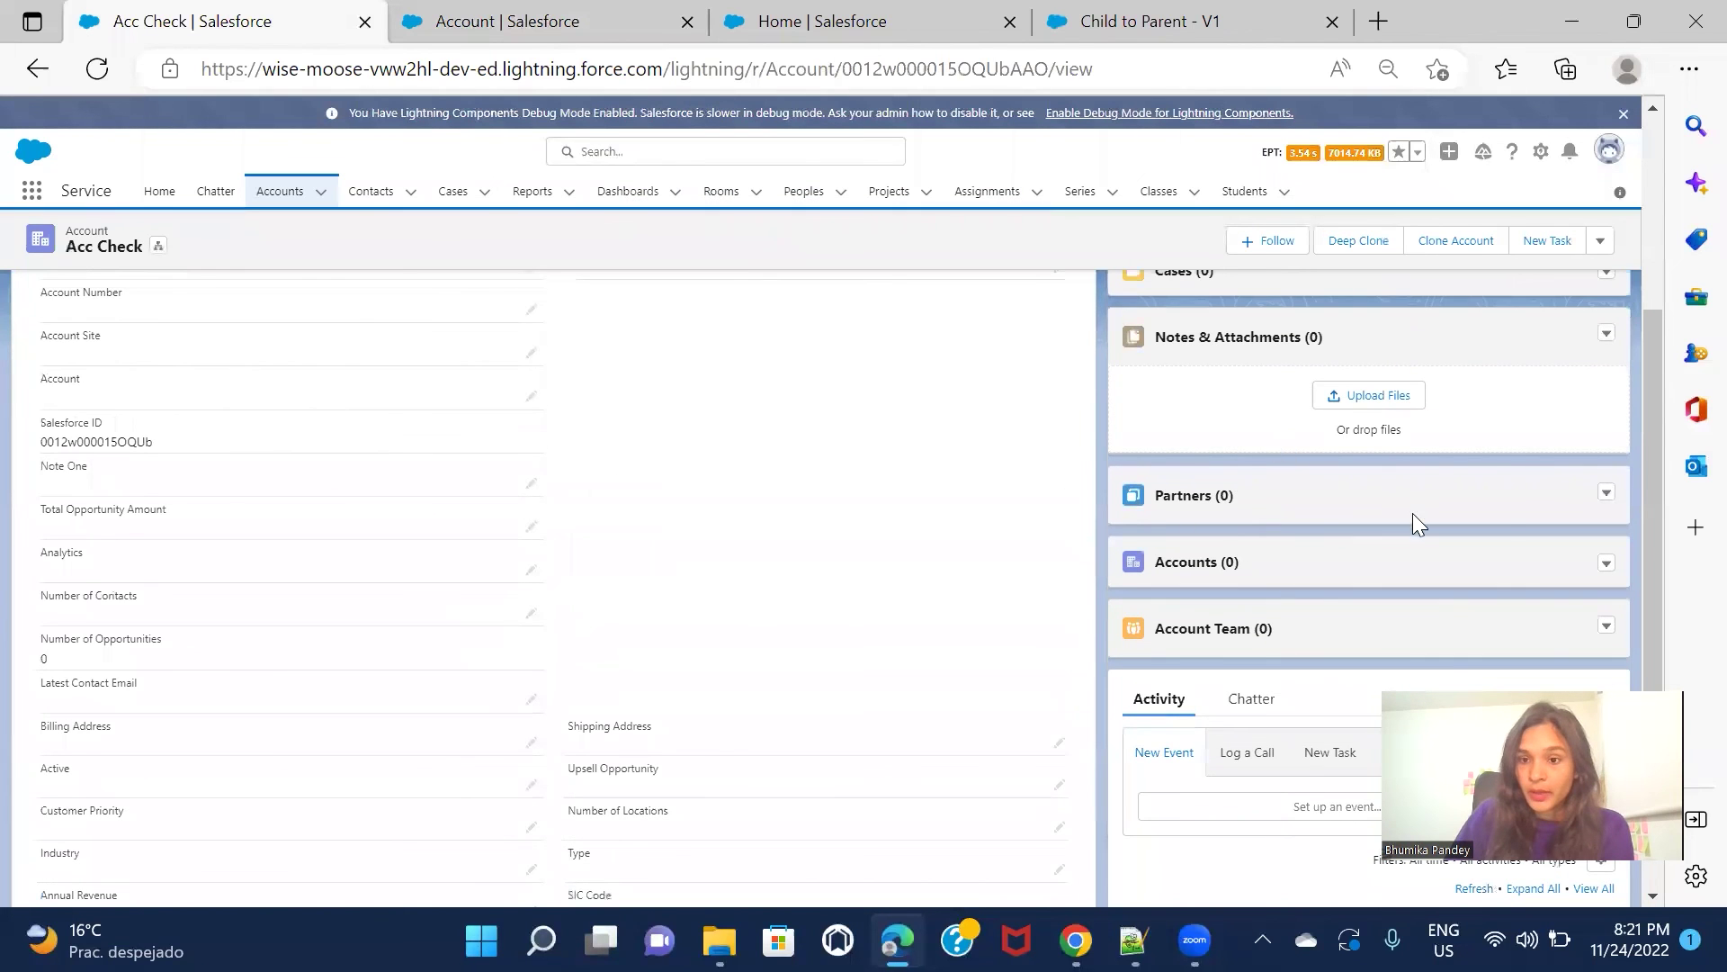
scroll(1246, 459, up, 1)
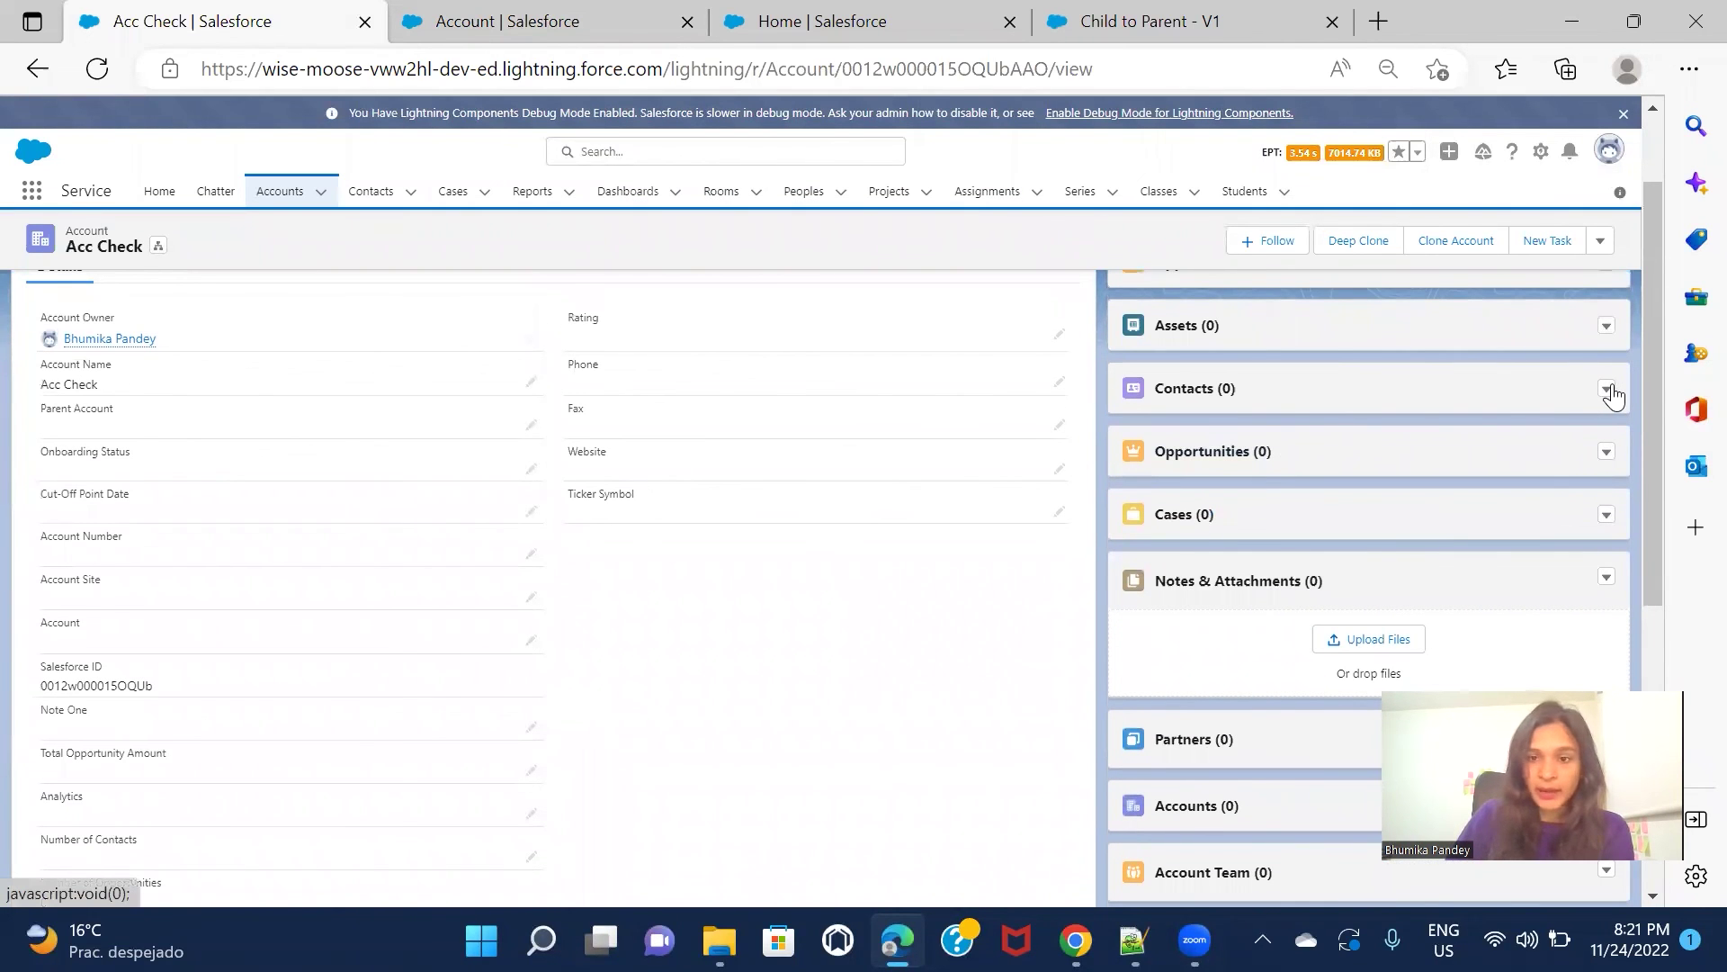
scroll(405, 641, down, 3)
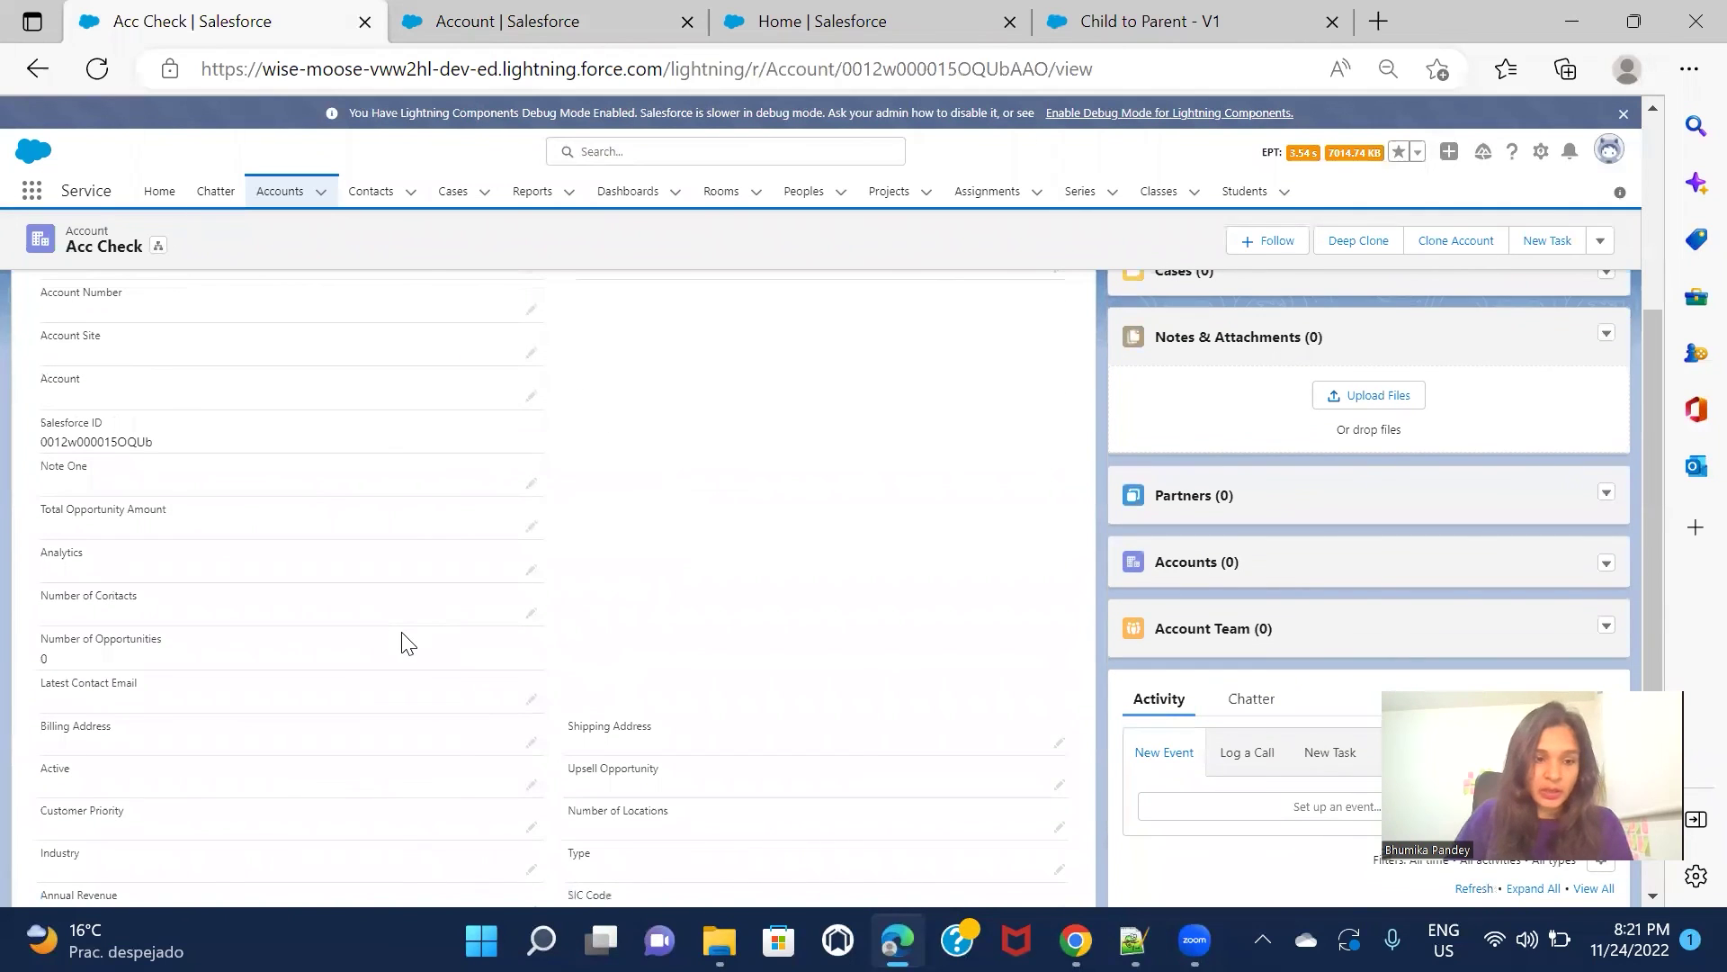
key(ctrl+f)
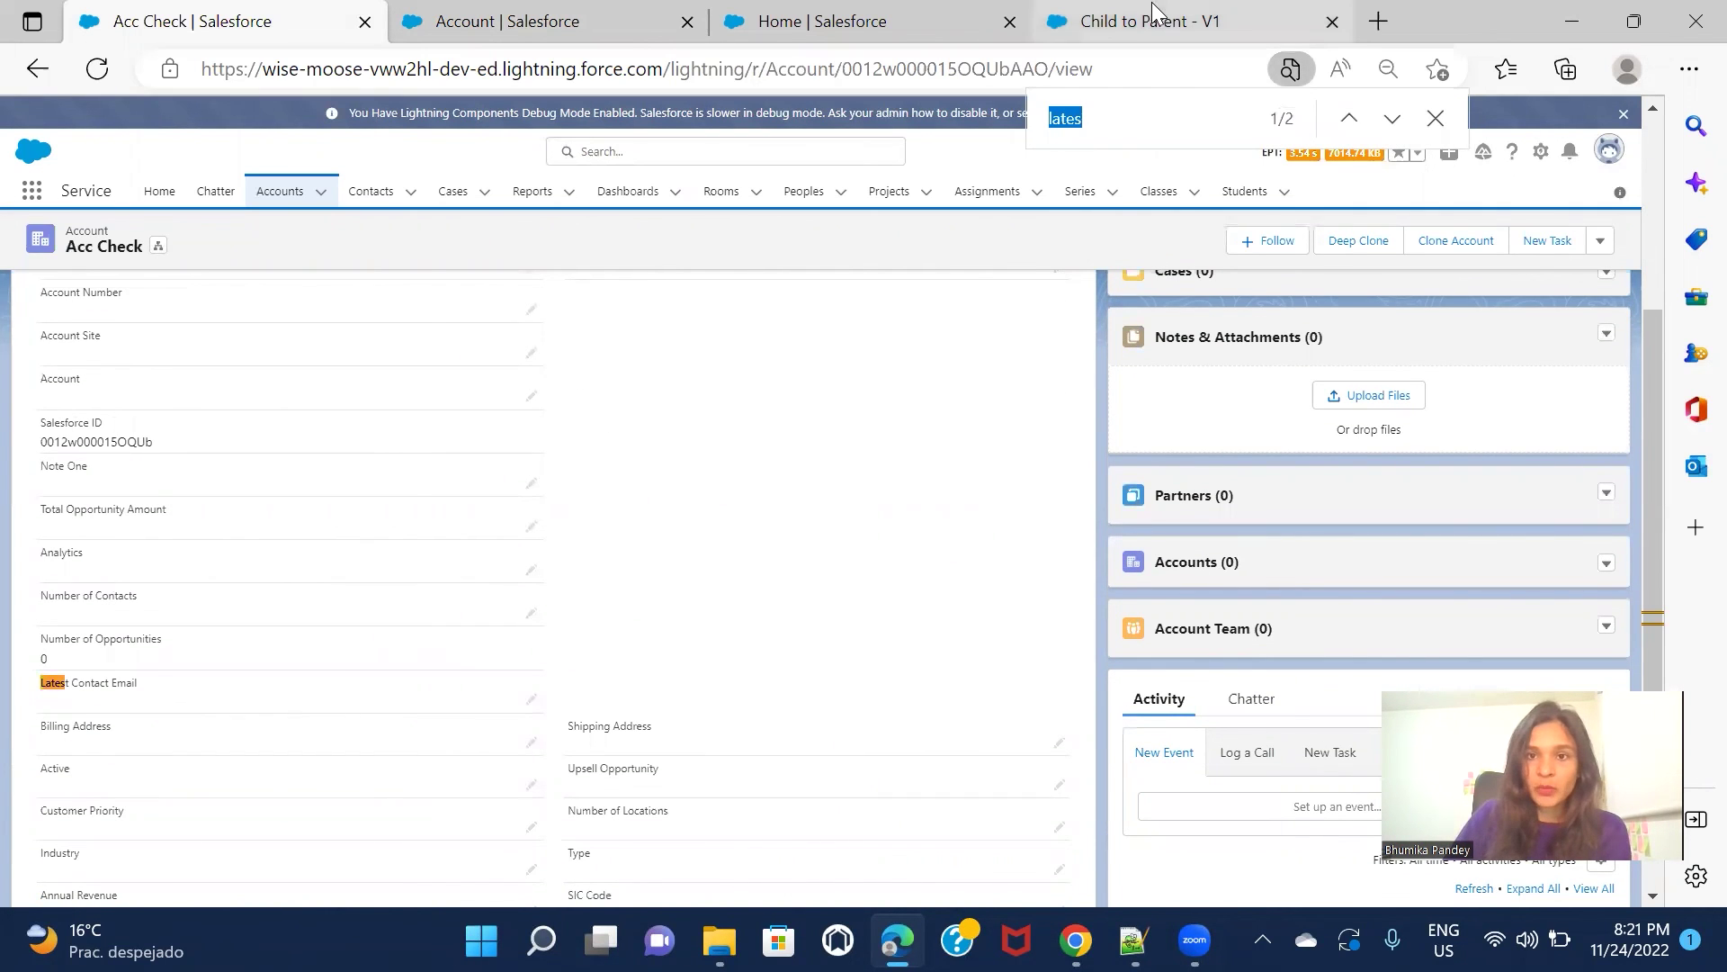
- Start a new contact from the Acc Check account's Contacts list with salutation Mr. and fill in the contact's first and last name
scroll(1542, 363, up, 3)
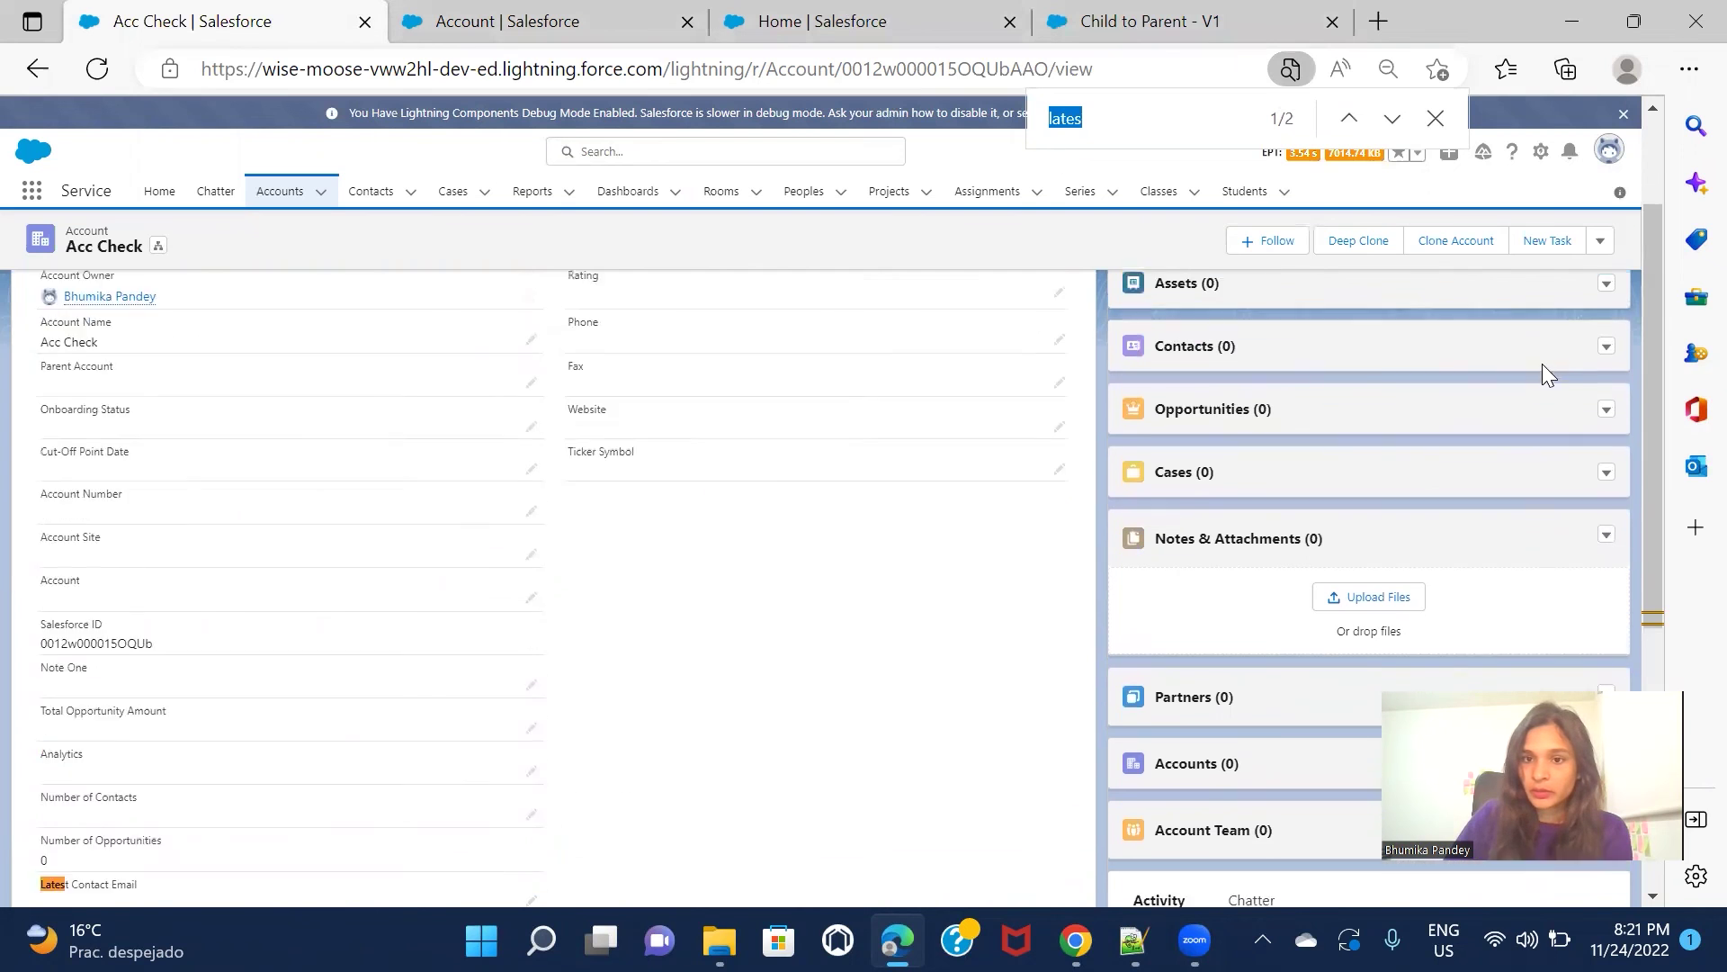
click(1606, 388)
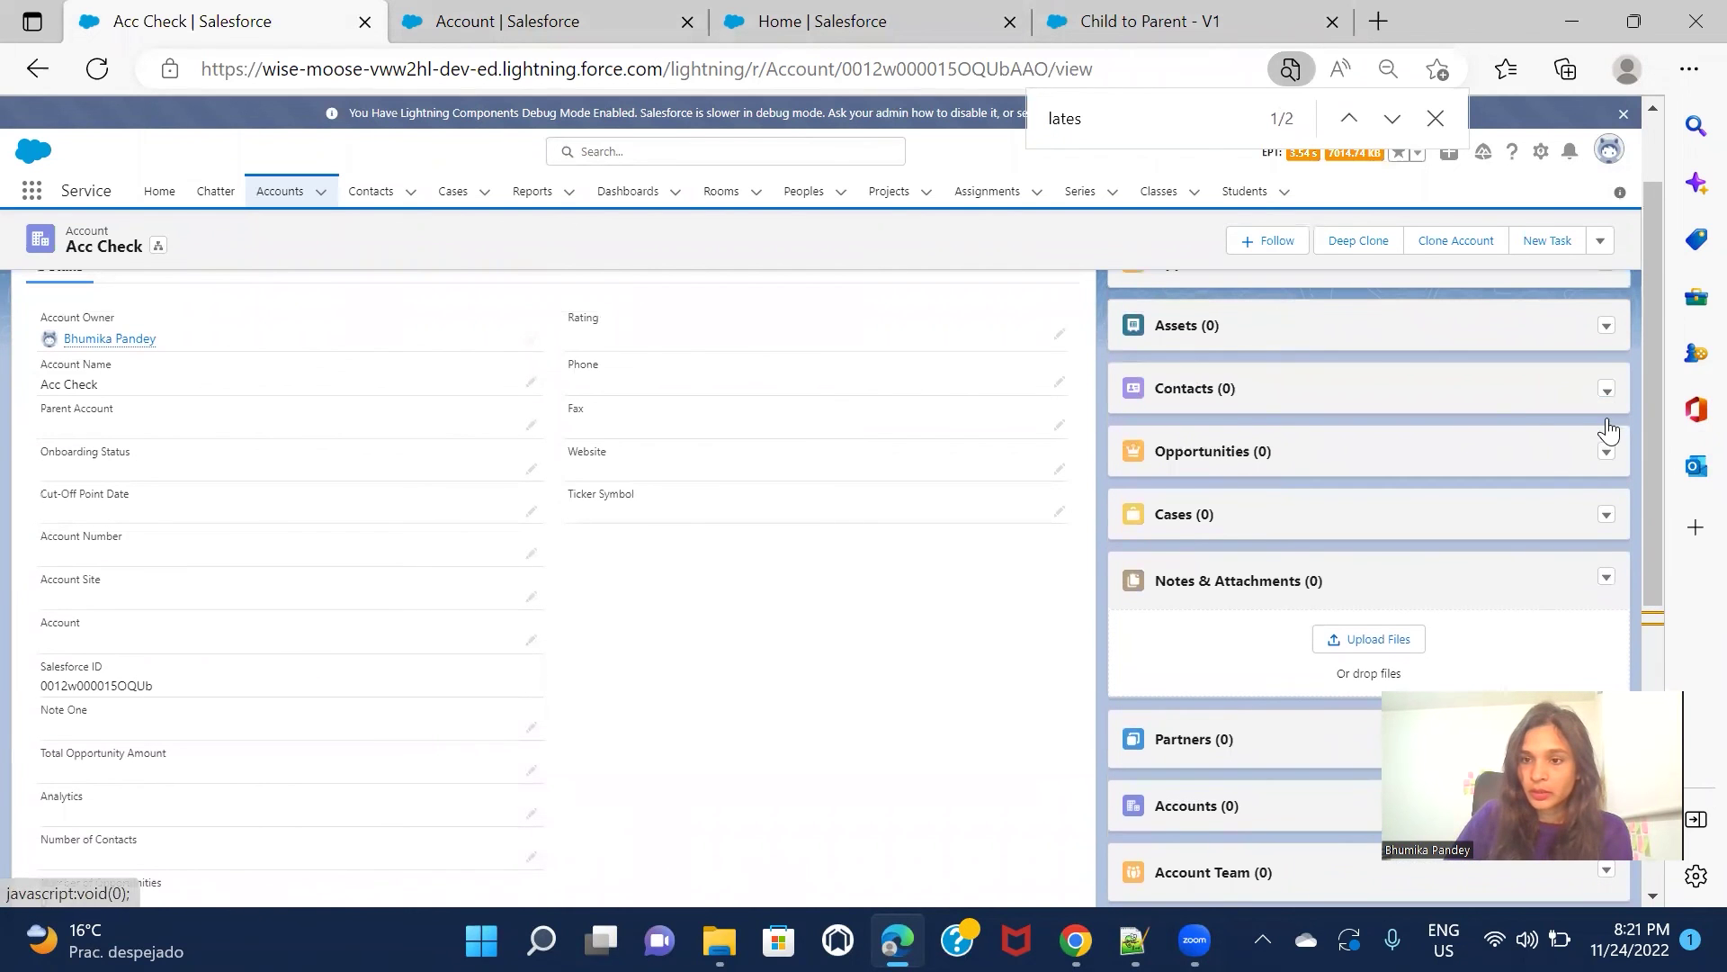
click(1605, 414)
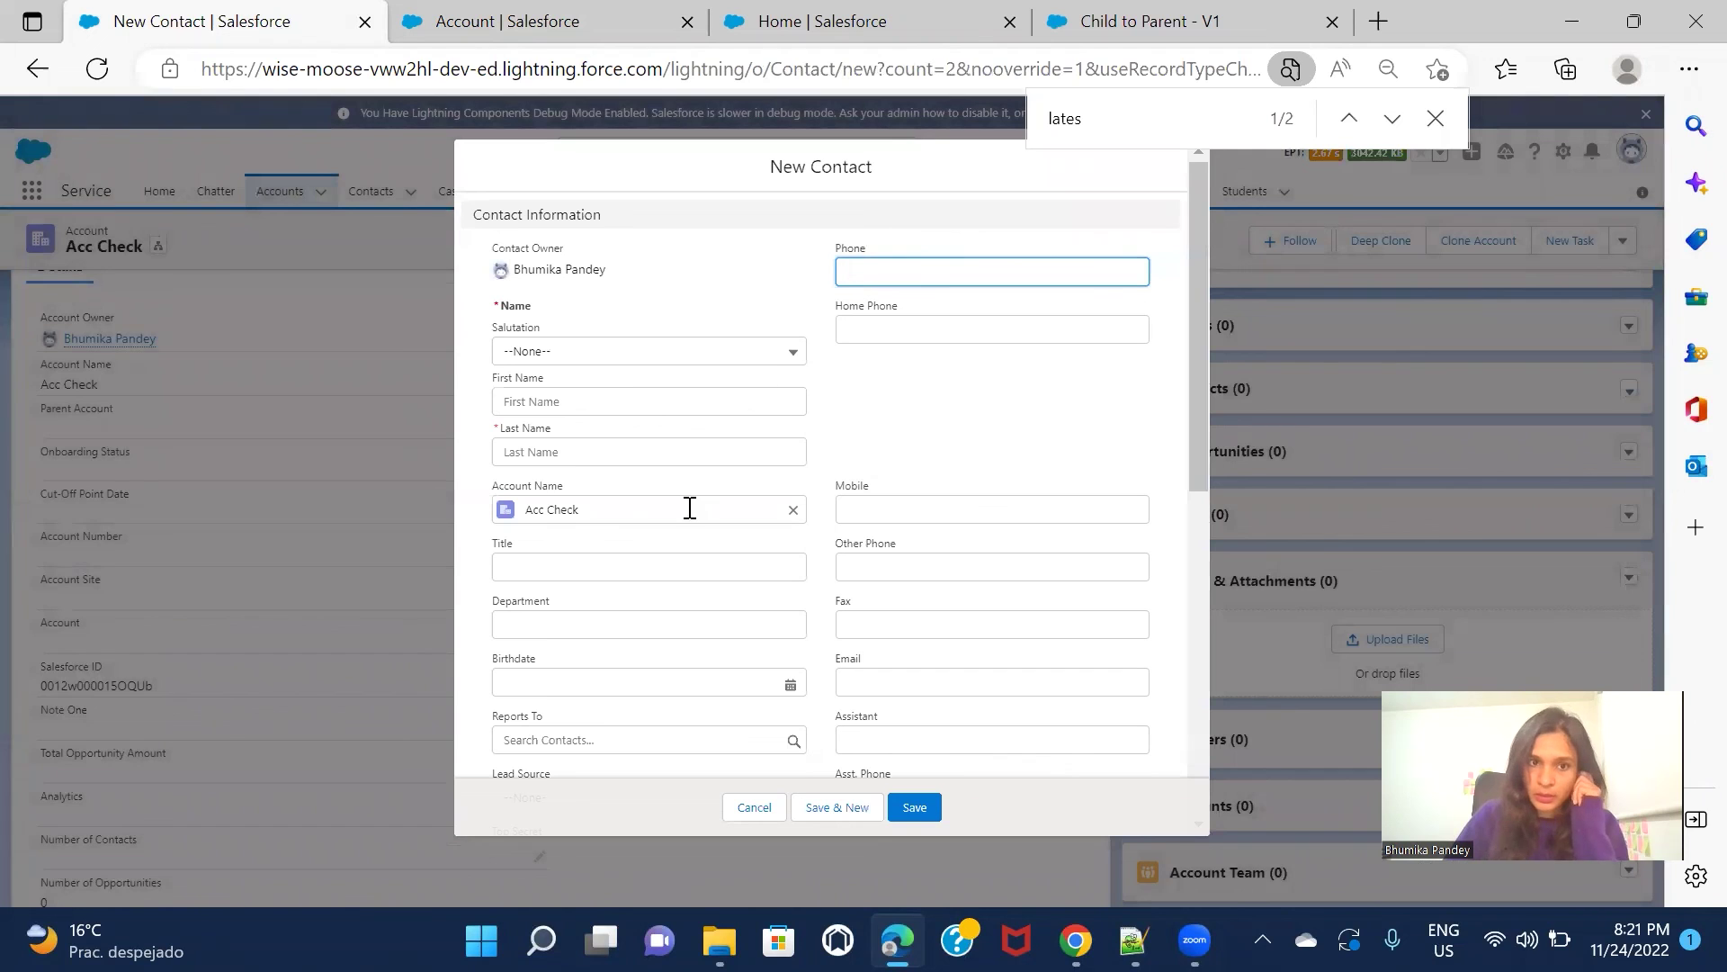
click(611, 353)
click(605, 413)
click(585, 402)
text(fdhdfgdg)
click(666, 454)
text(ewrewrwerwer)
- Fill in the contact's email and save the new contact
click(958, 684)
text(abc@ab)
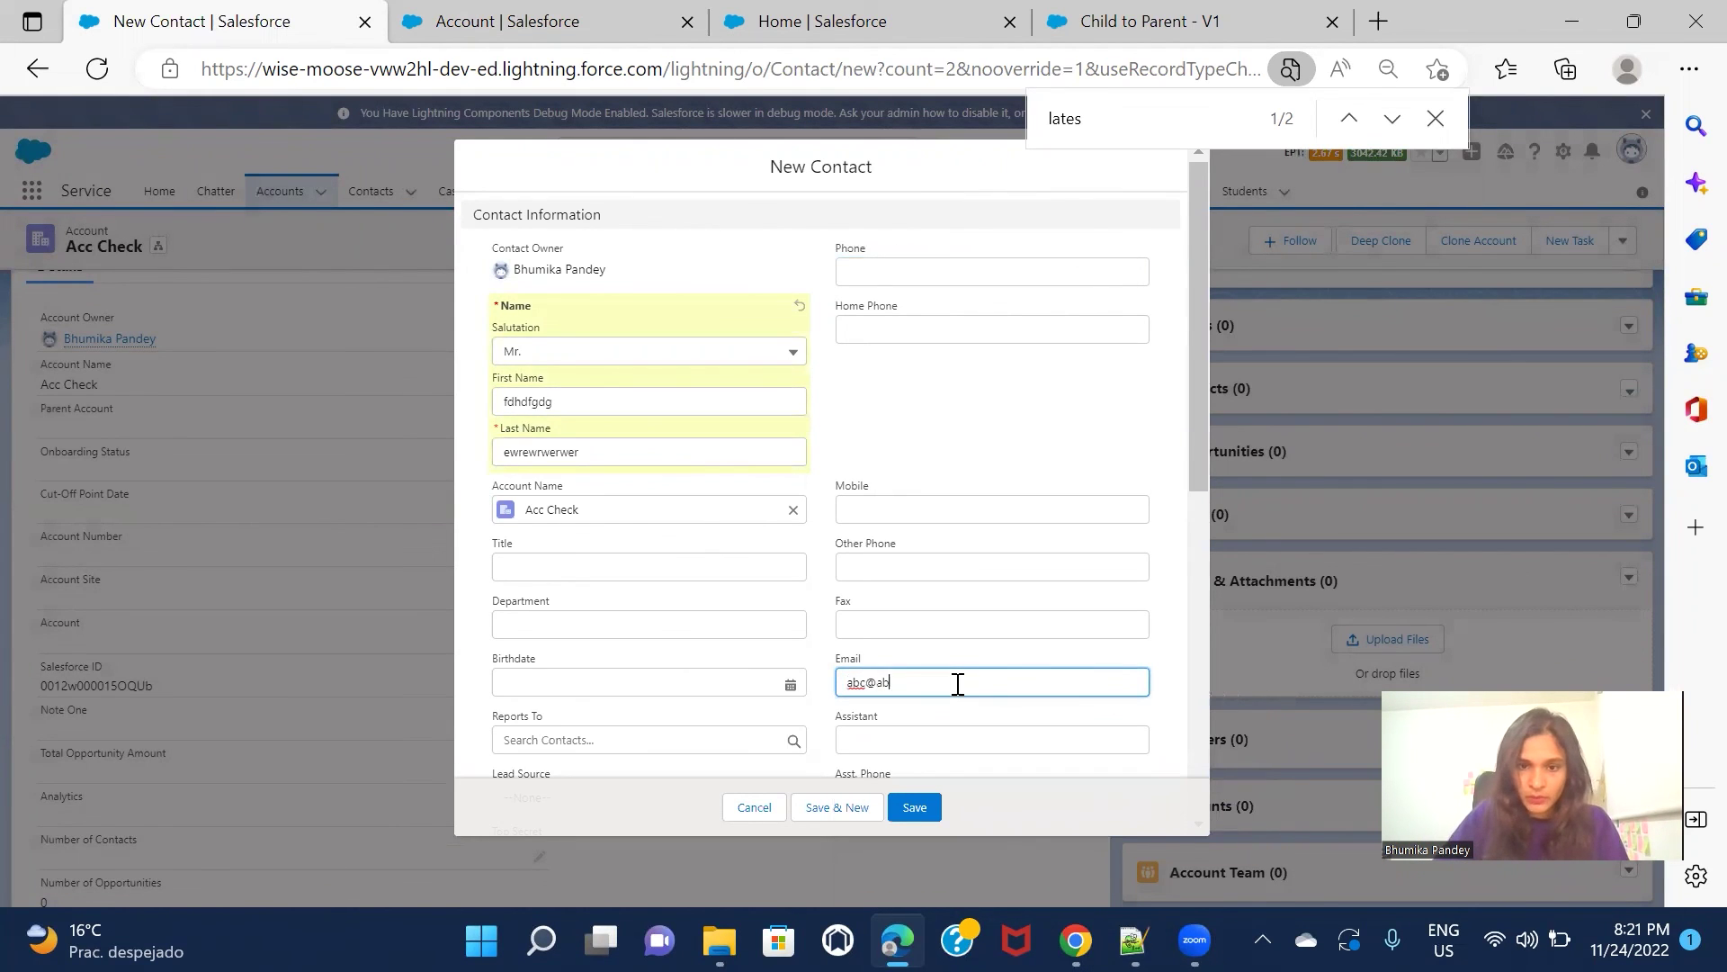
text(c.com)
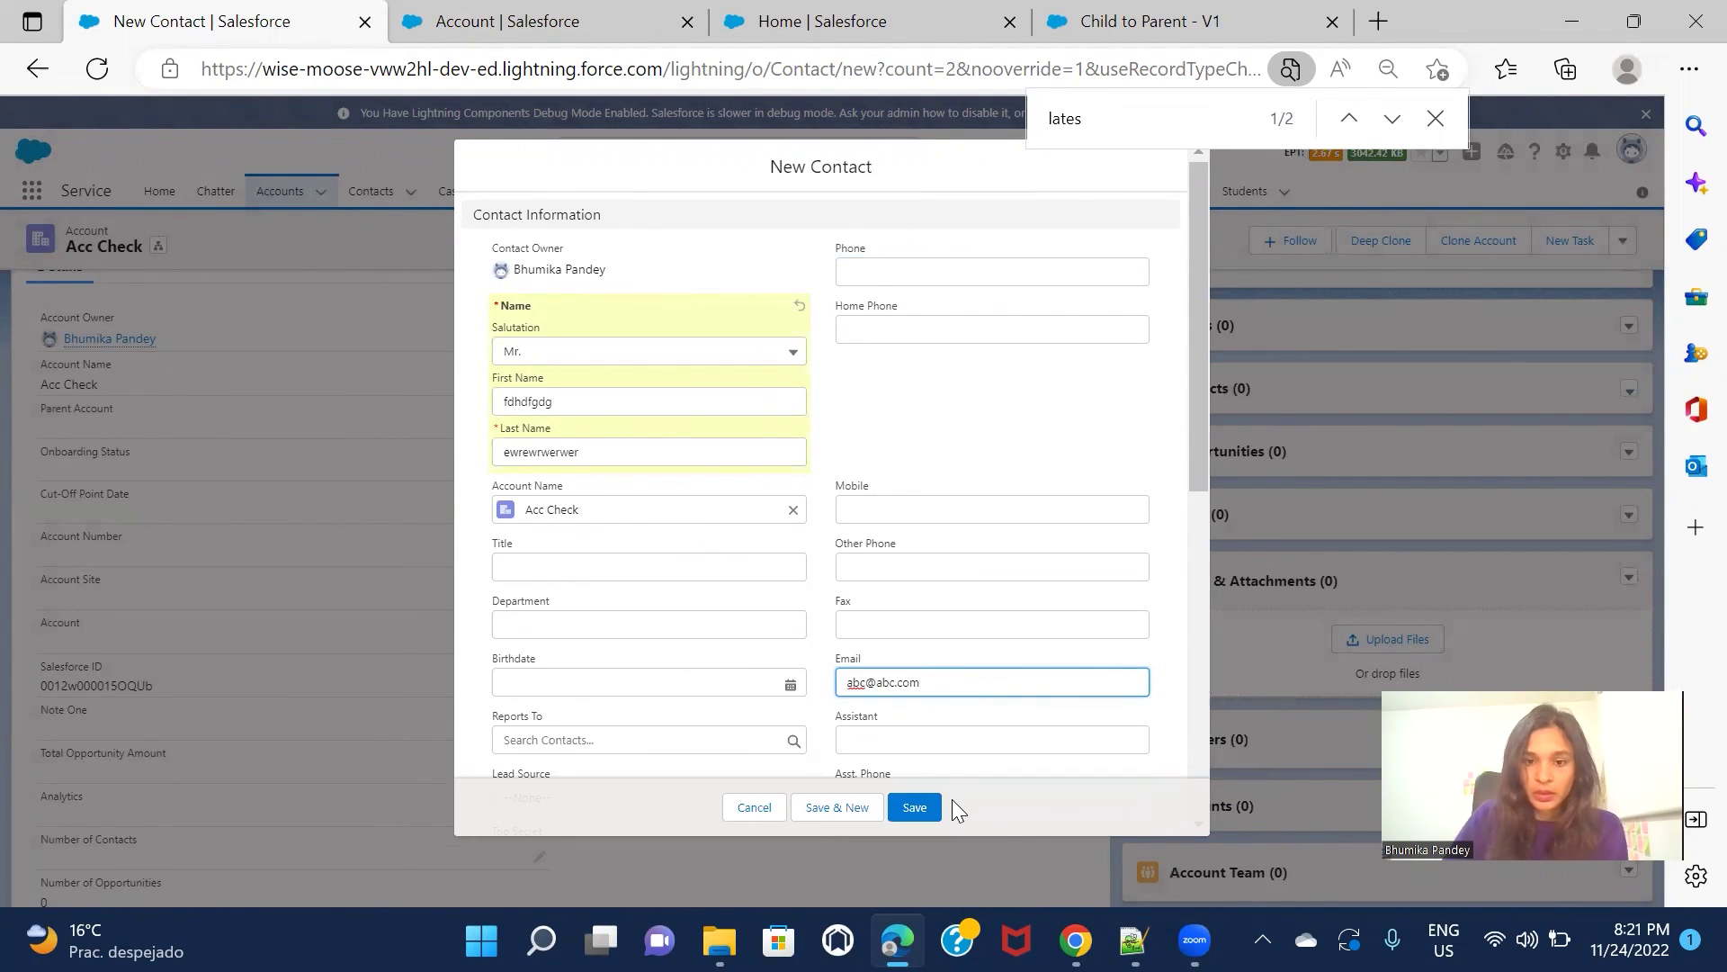
click(898, 808)
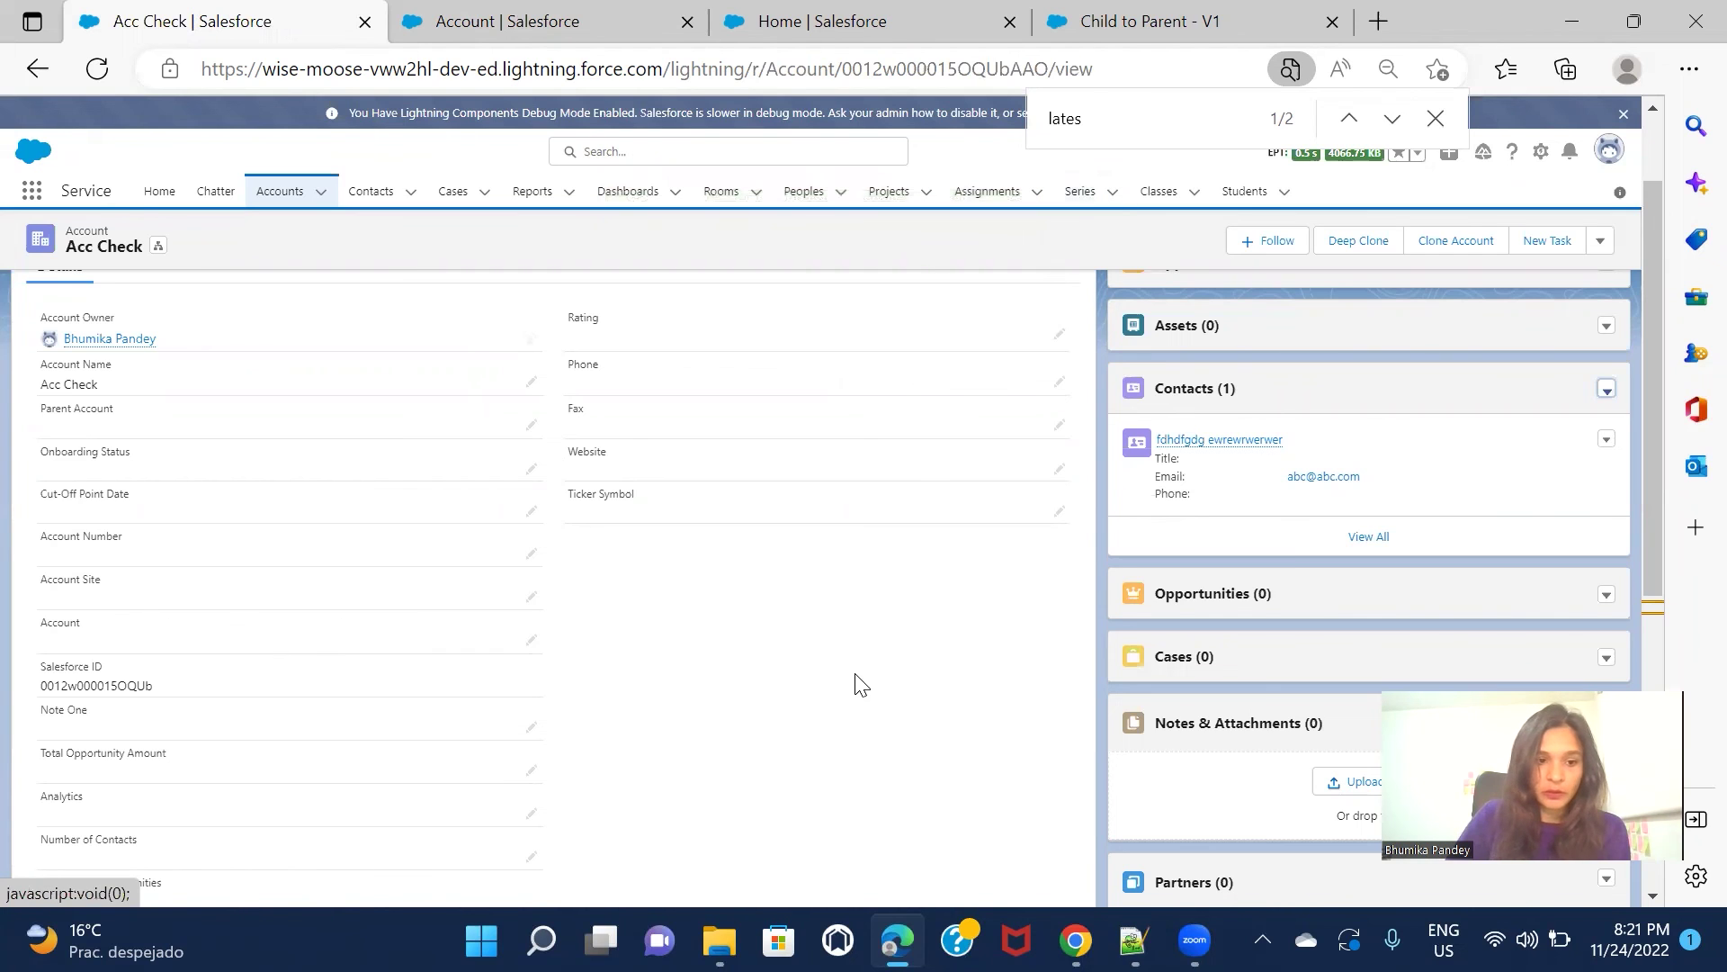
- Check the Acc Check account's Latest Contact Email against the new contact's email
scroll(856, 686, down, 3)
scroll(856, 687, down, 1)
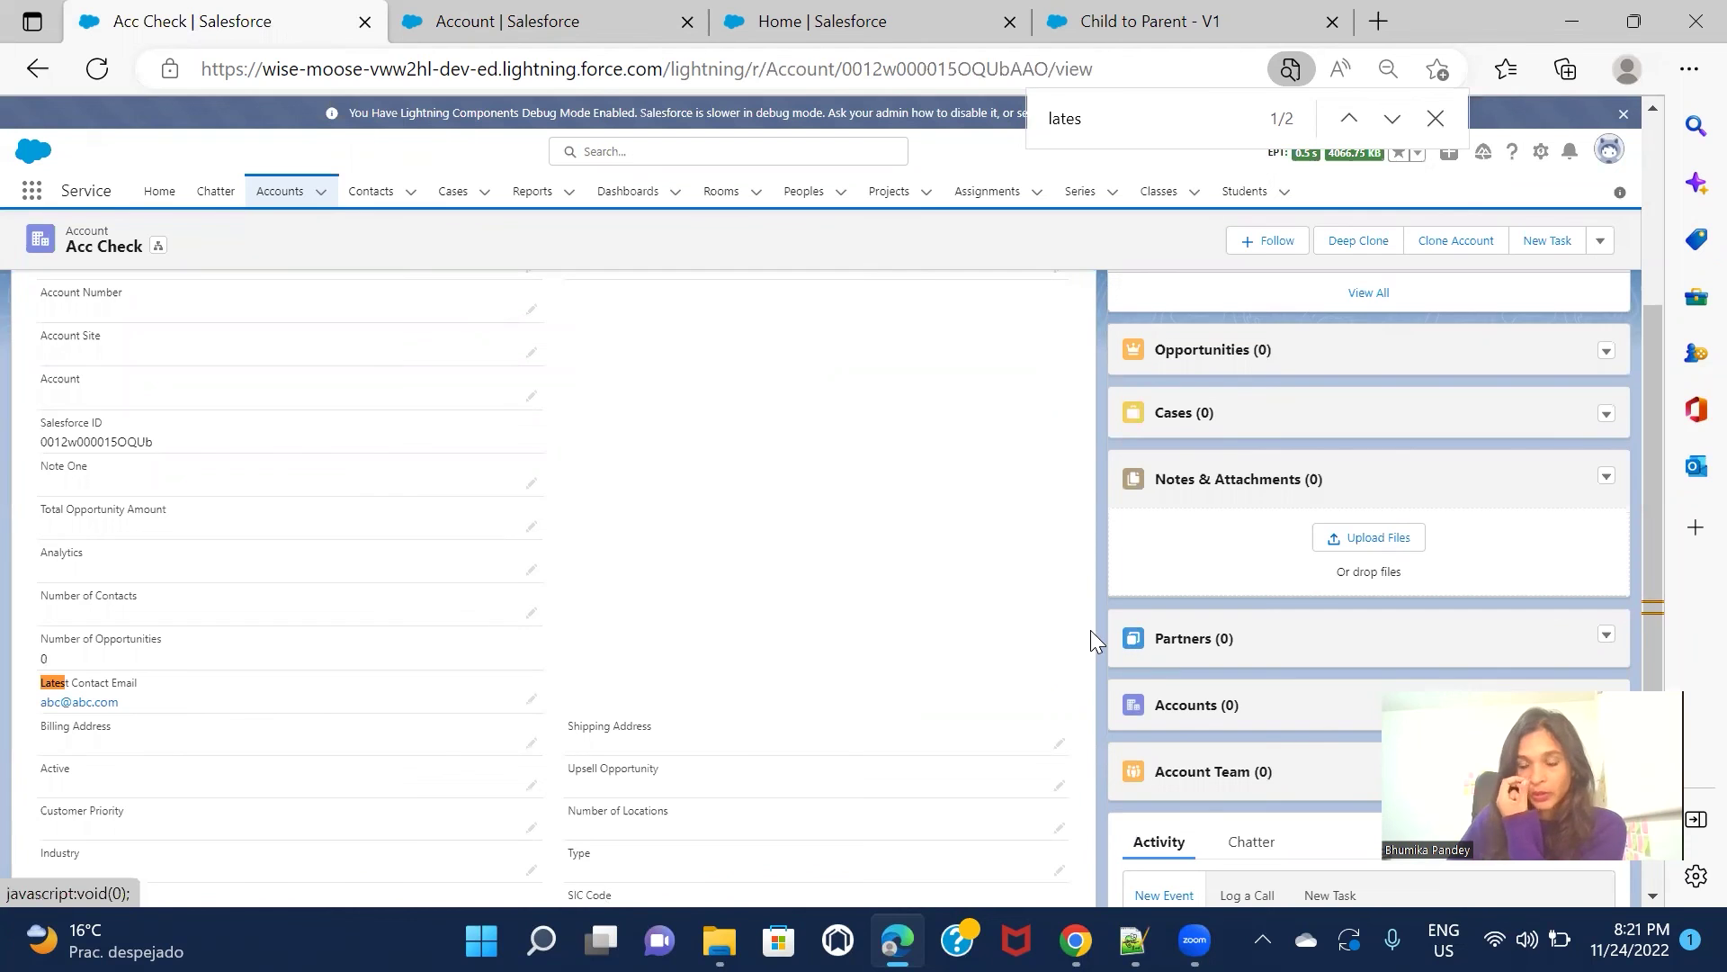
scroll(1090, 630, up, 3)
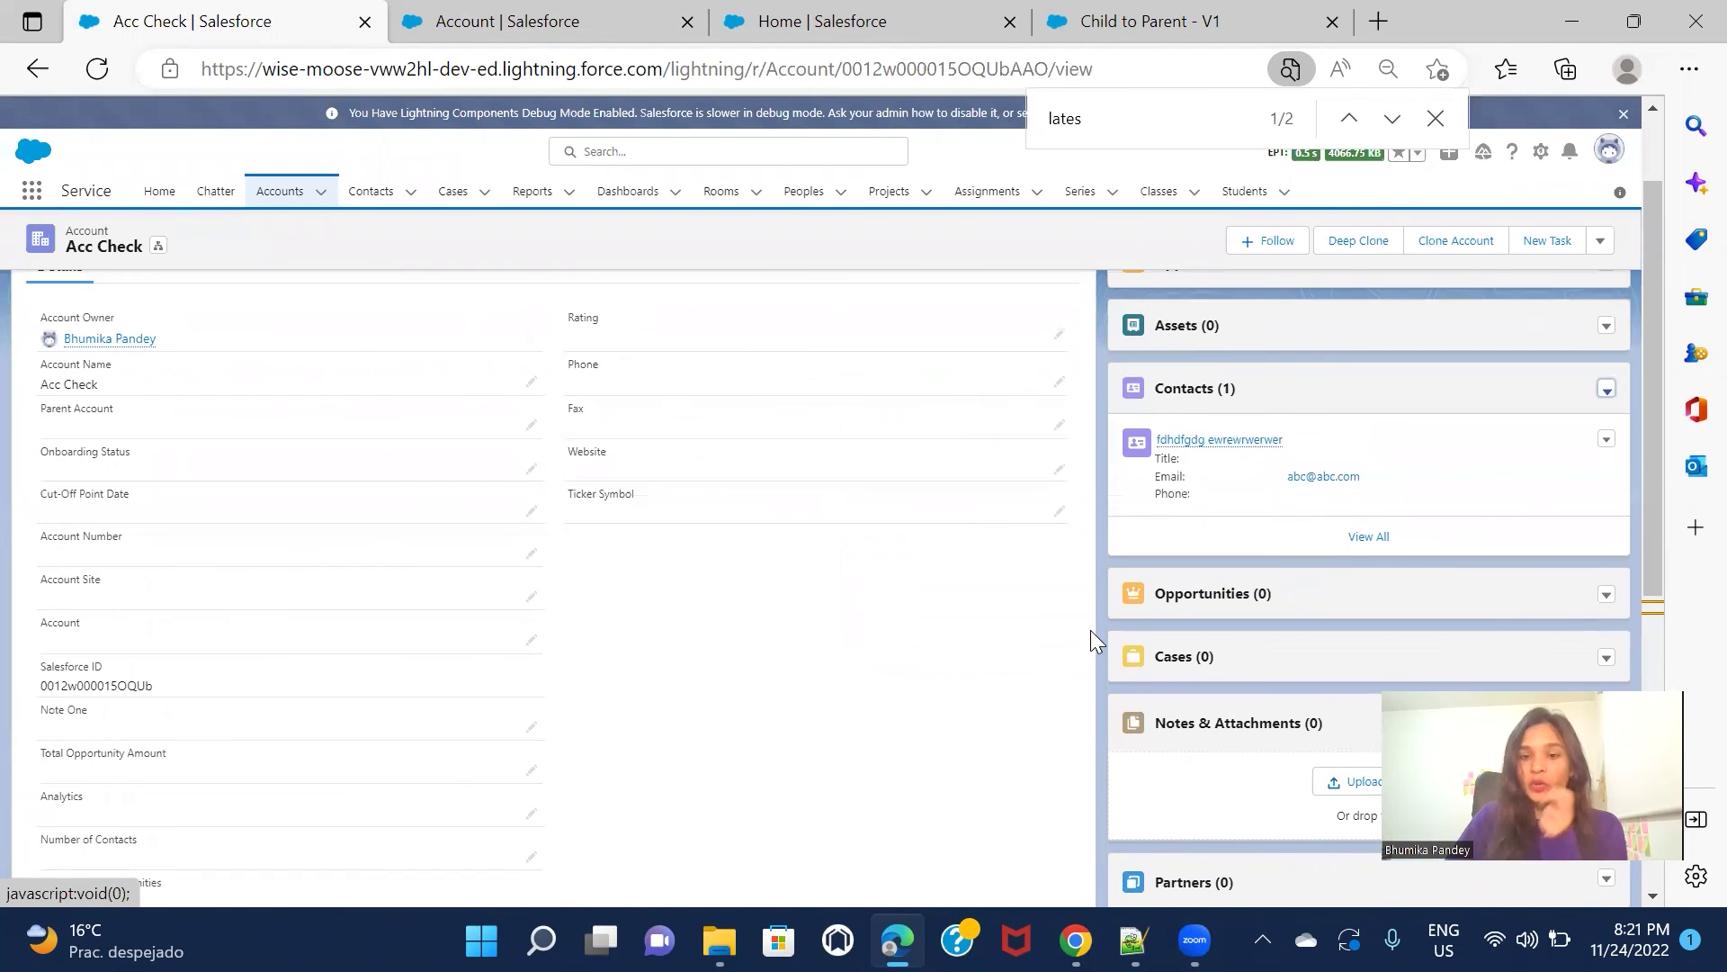